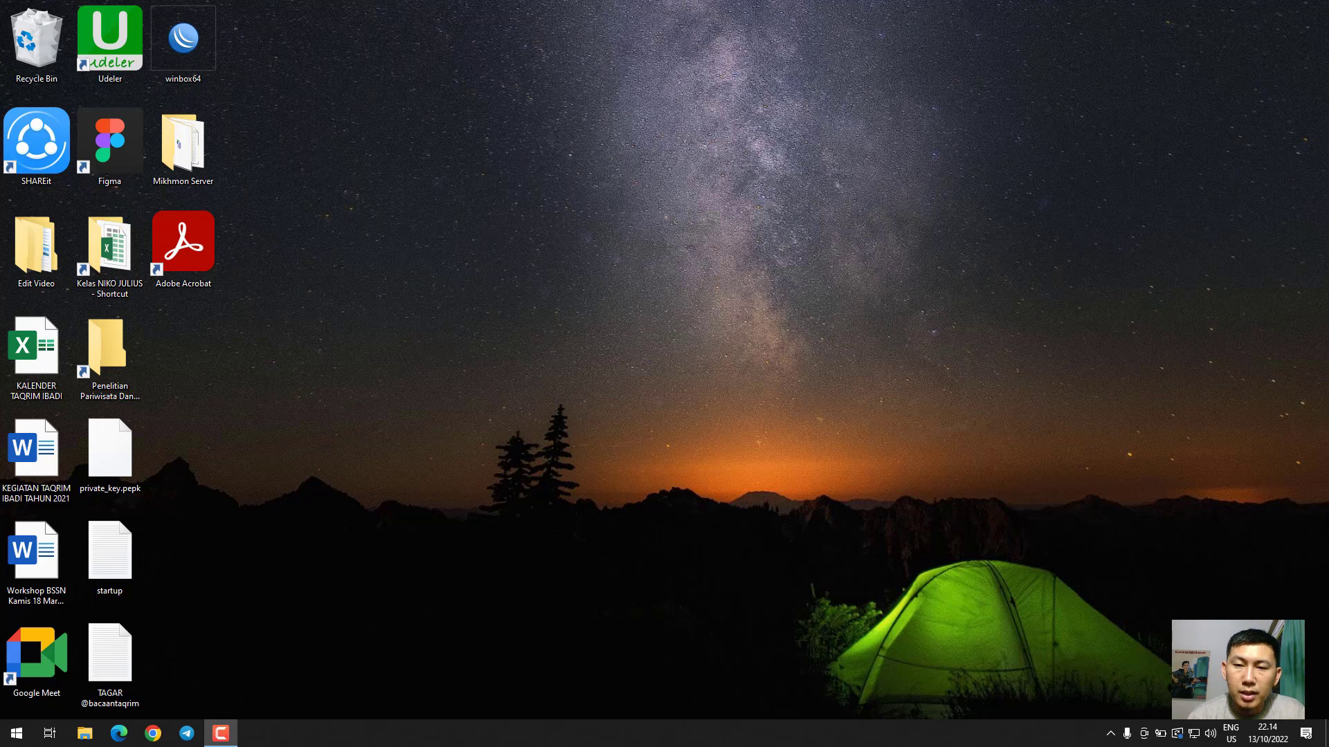
Launch Microsoft Word
{"action": "key", "text": "super"}
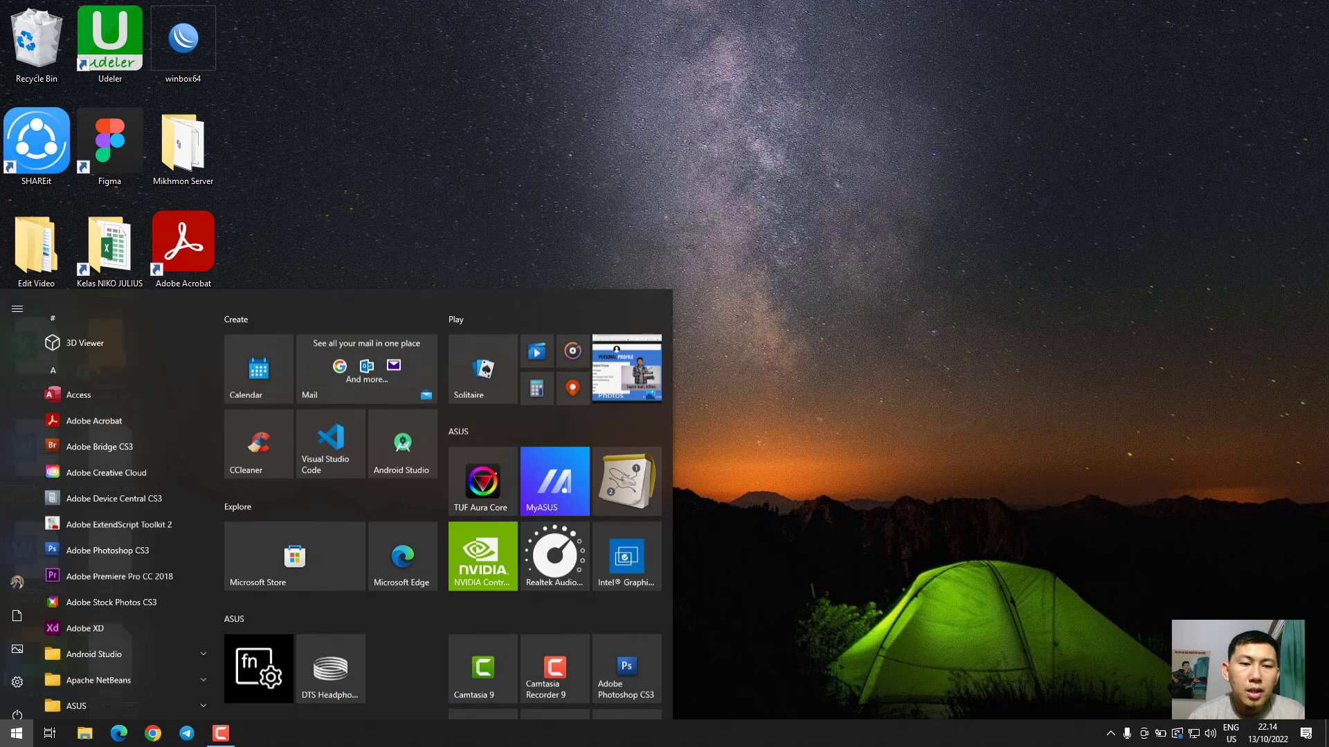
{"action": "type", "text": "word"}
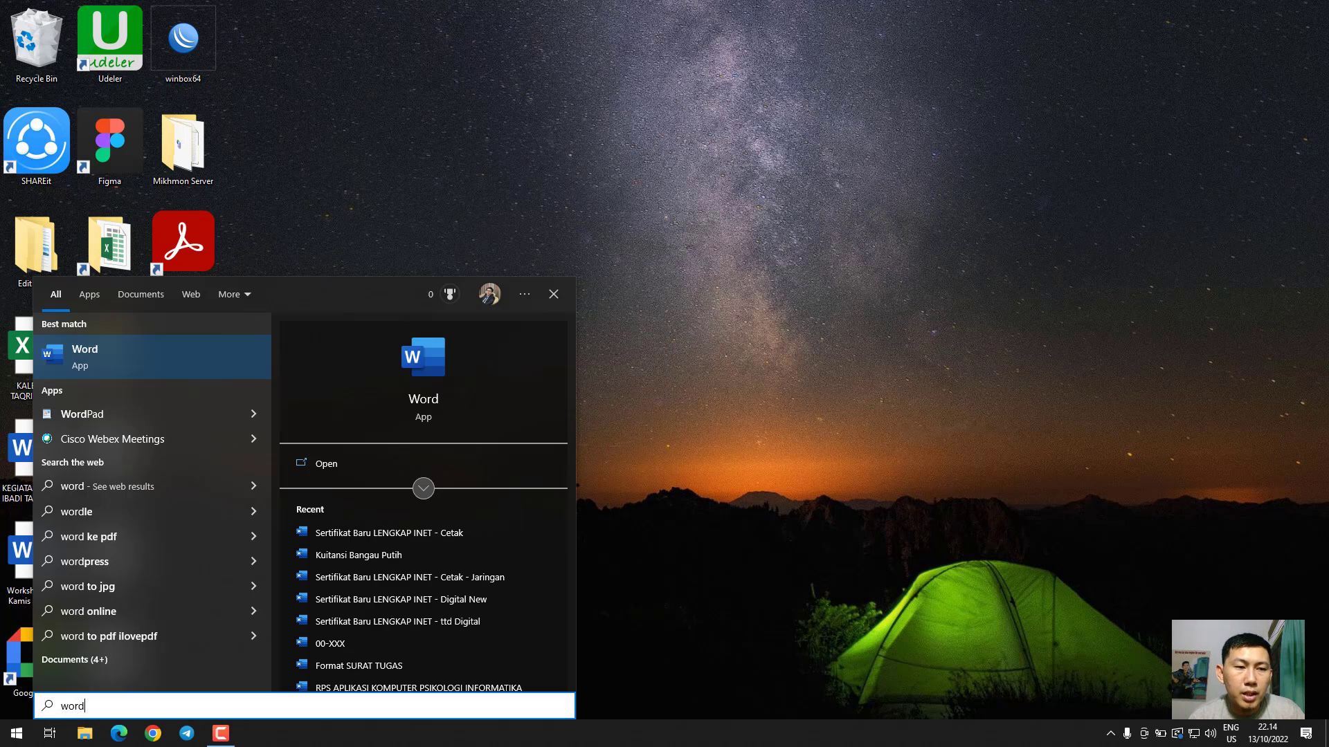
{"action": "key", "text": "Return"}
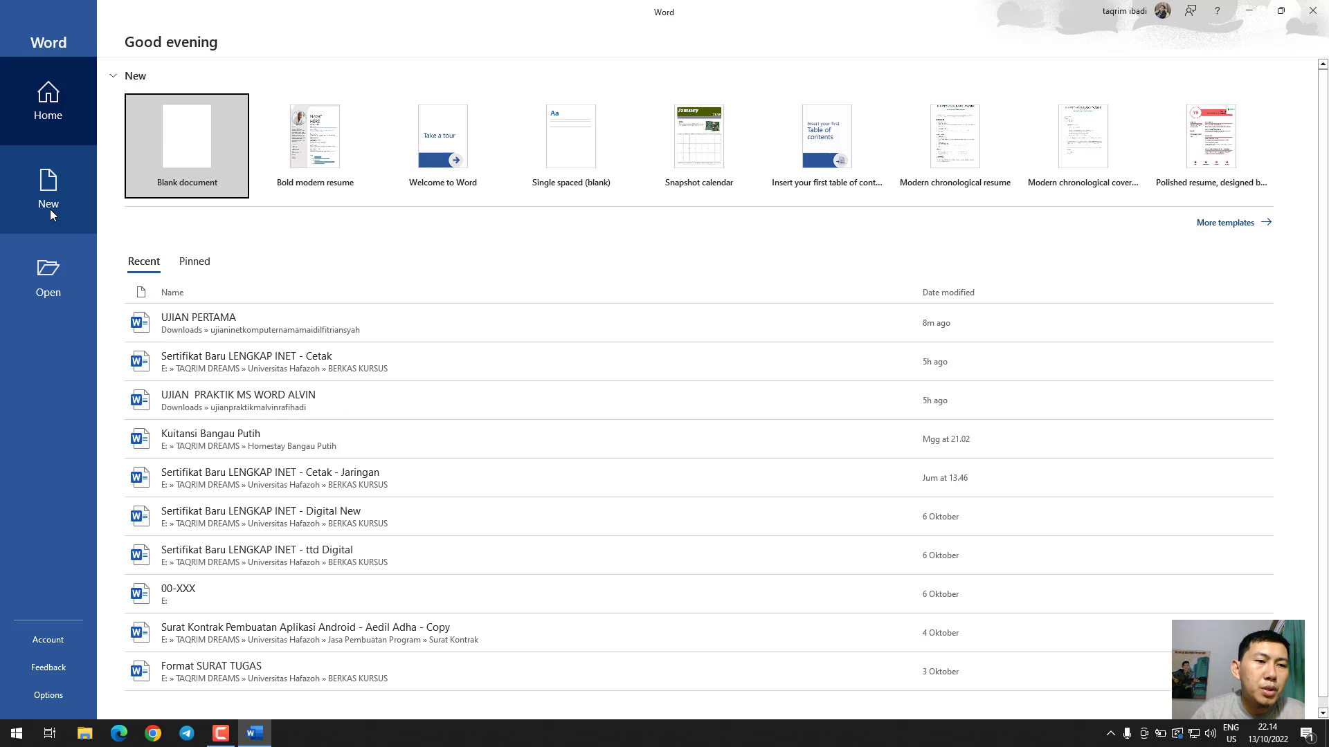
Look through the start screen's Home, New and Open pages, including the available document templates and recent files
{"action": "left_click", "coordinate": [47, 100]}
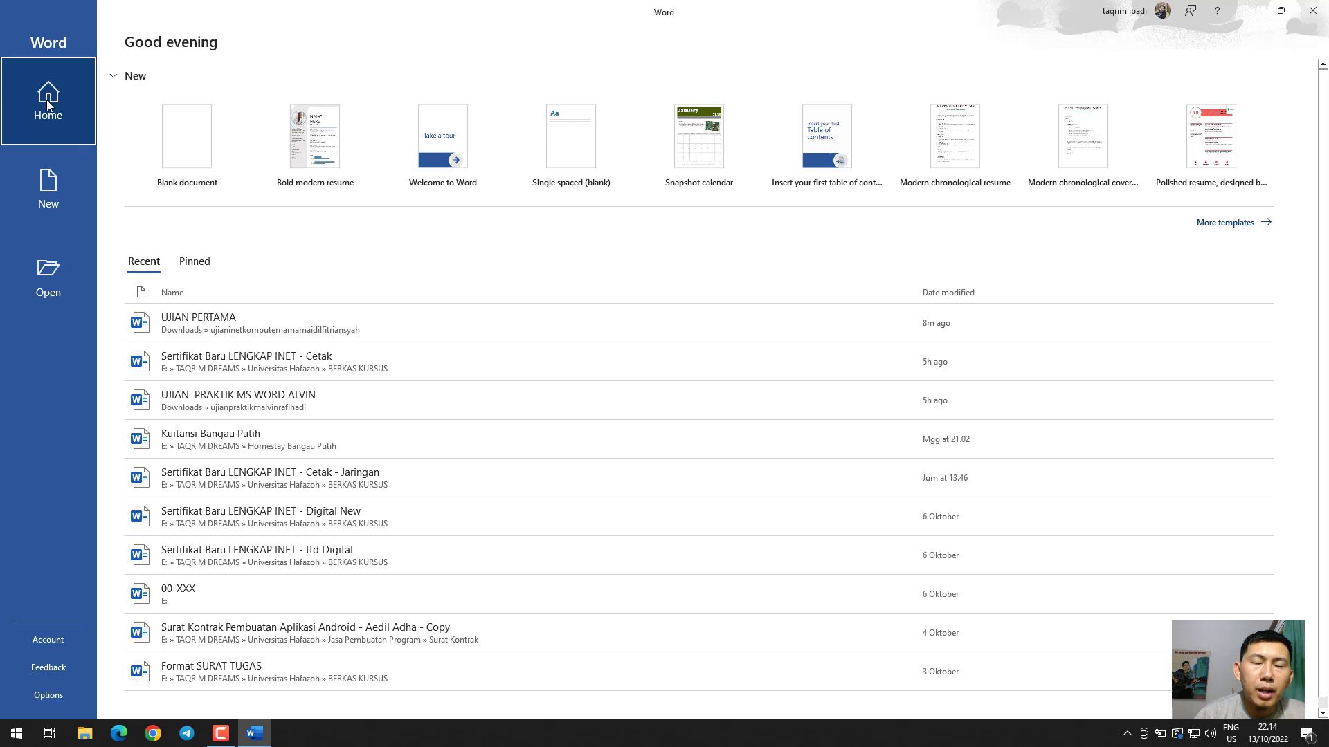
{"action": "left_click", "coordinate": [45, 187]}
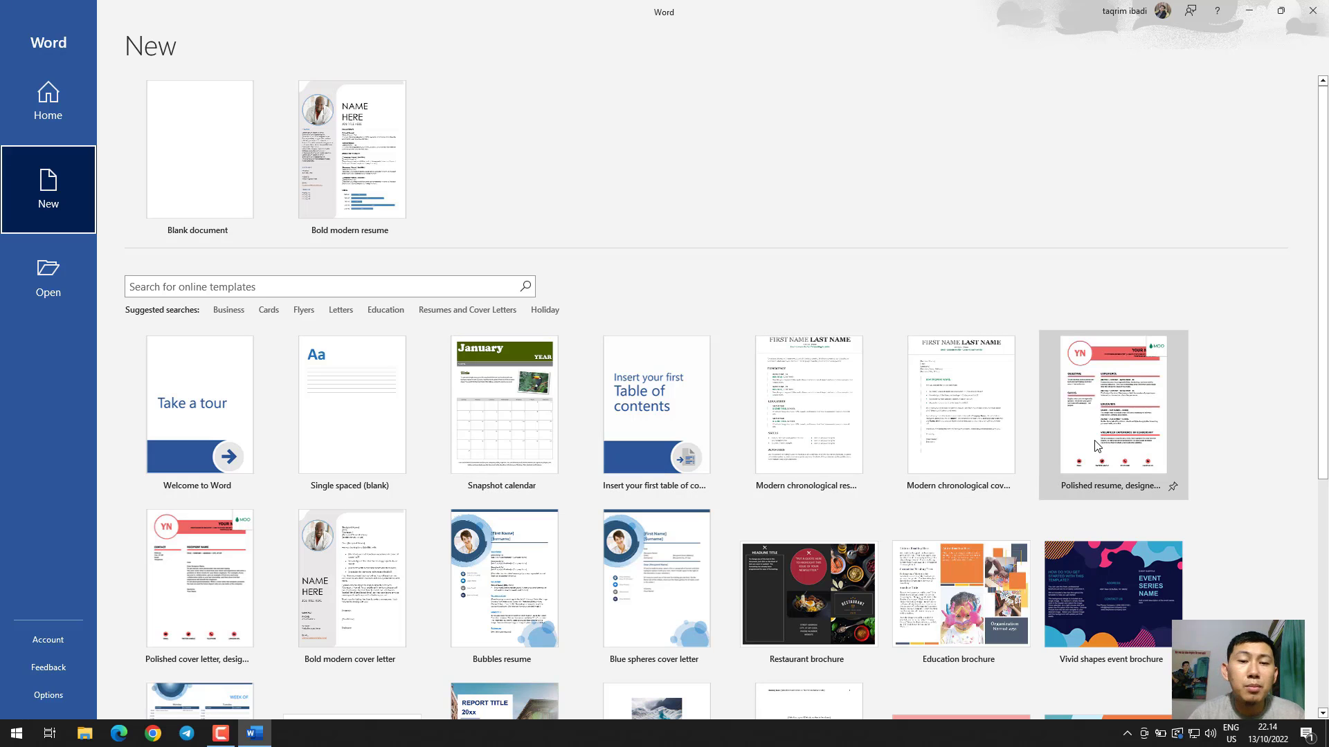
{"action": "scroll", "coordinate": [1190, 436], "scroll_direction": "down", "scroll_amount": 2}
{"action": "scroll", "coordinate": [1193, 437], "scroll_direction": "down", "scroll_amount": 1}
{"action": "scroll", "coordinate": [1203, 435], "scroll_direction": "up", "scroll_amount": 3}
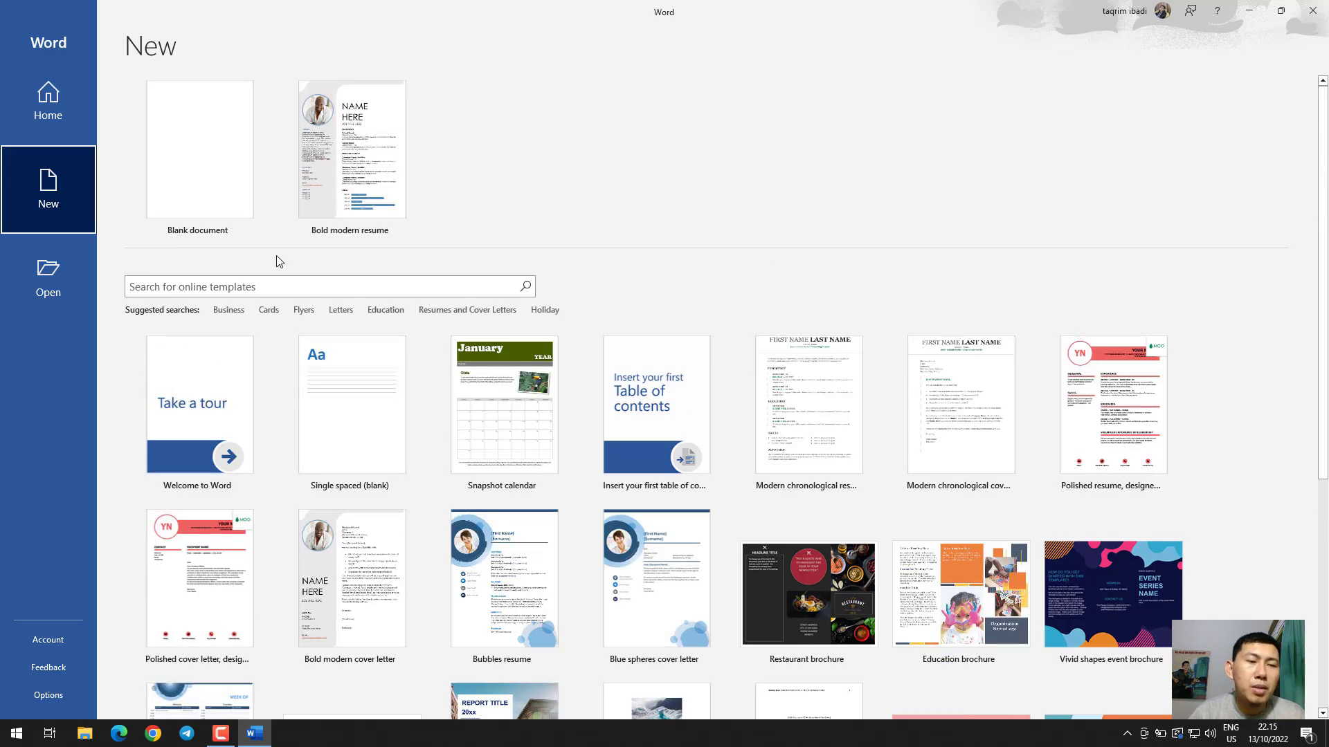
{"action": "left_click", "coordinate": [55, 283]}
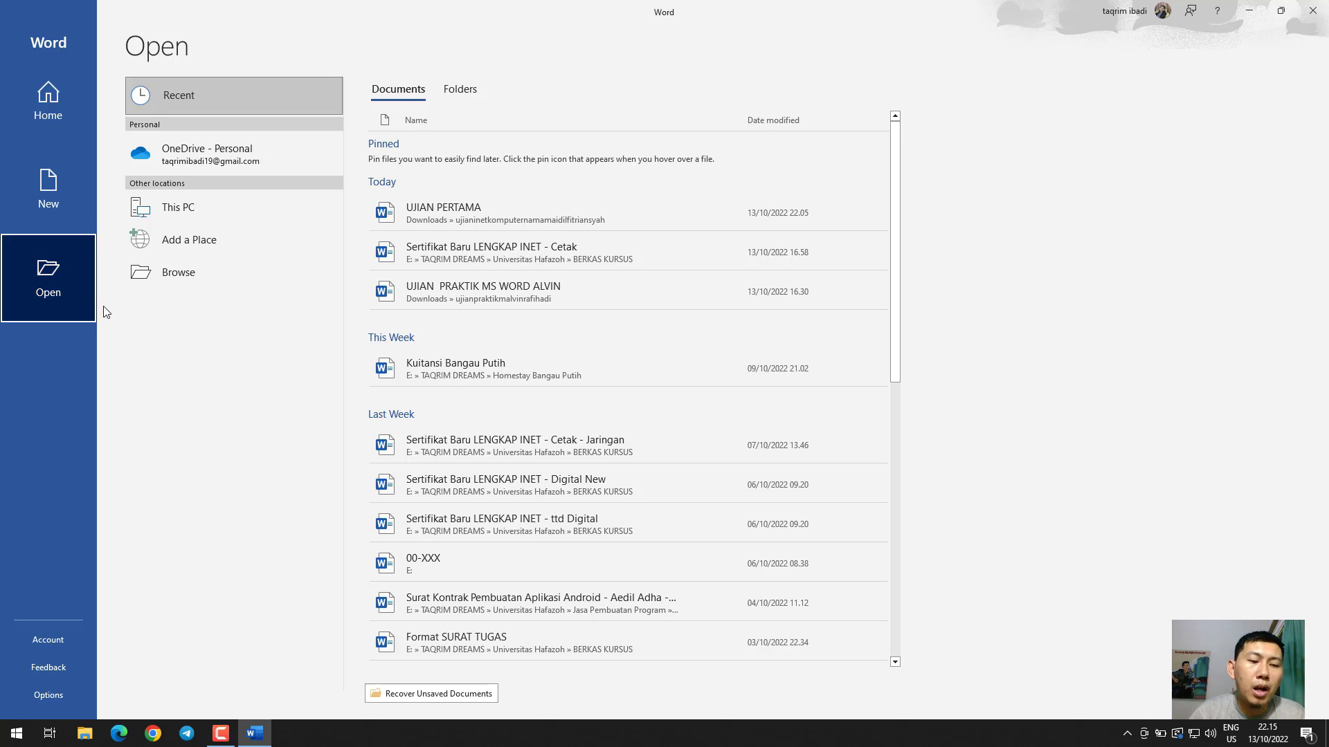
{"action": "left_click", "coordinate": [52, 110]}
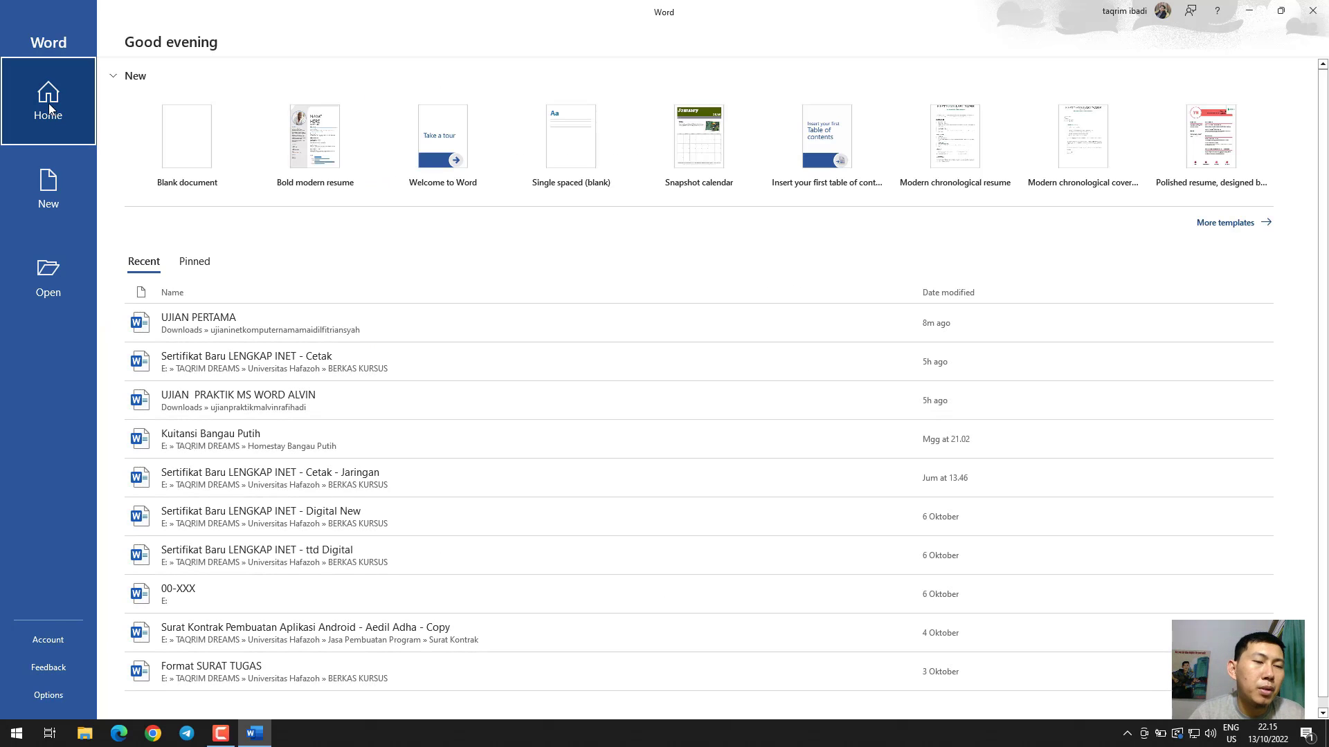
Create a blank document and begin saving it under the name Latihan, opening the full set of save options
{"action": "left_click", "coordinate": [188, 138]}
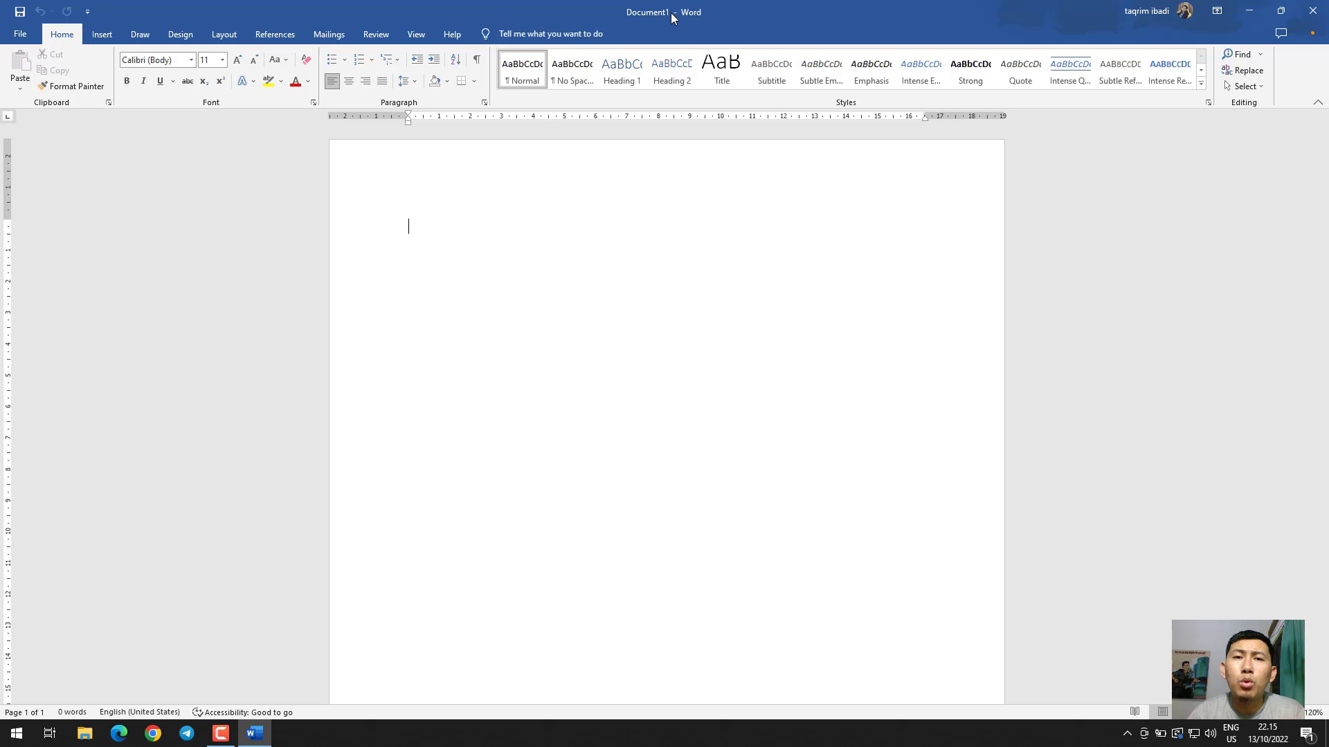
{"action": "key", "text": "ctrl+s"}
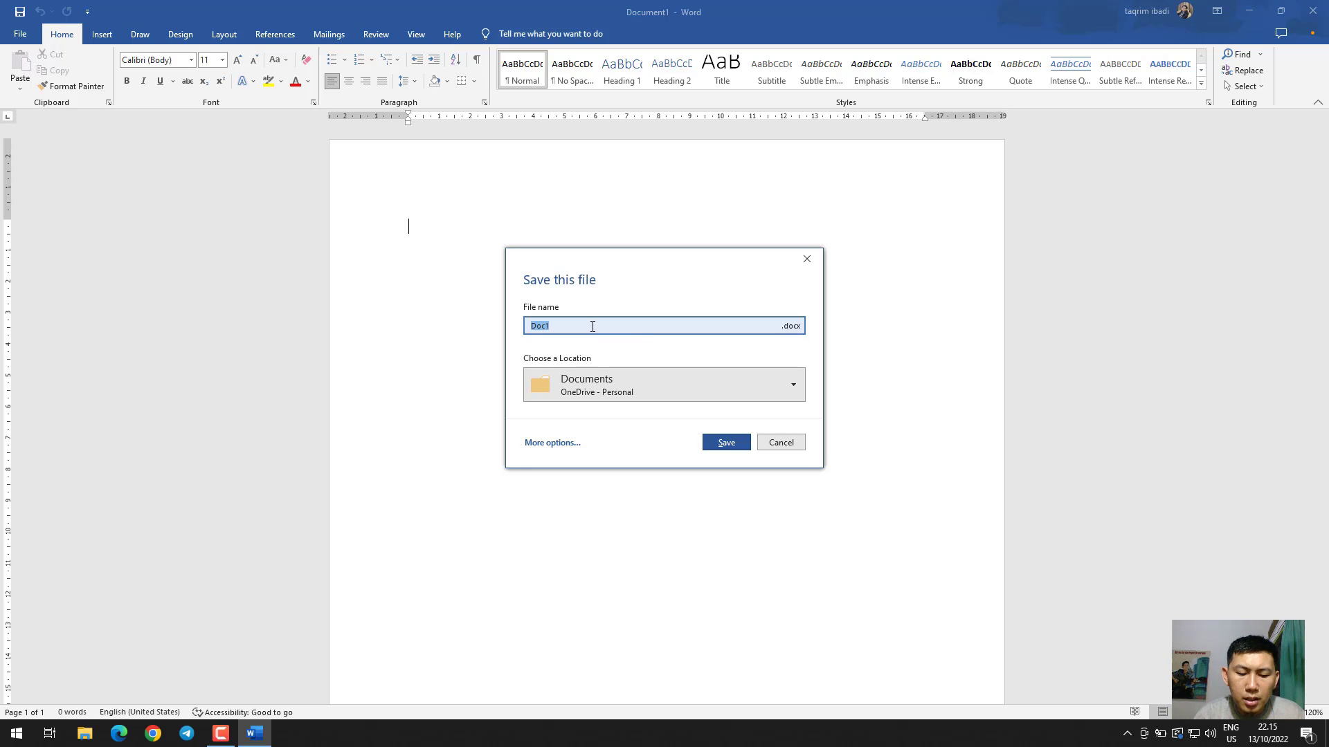
{"action": "type", "text": "Latihan"}
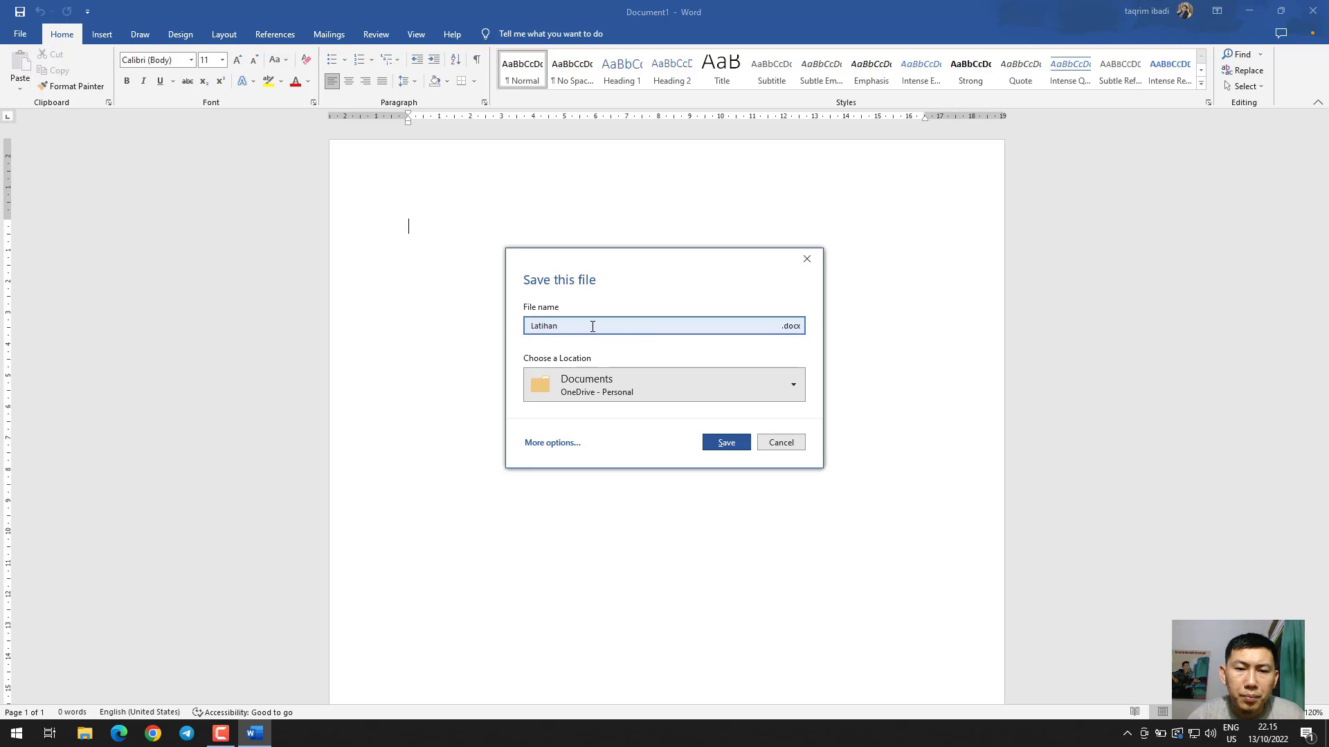
{"action": "left_click", "coordinate": [614, 392]}
{"action": "left_click", "coordinate": [728, 372]}
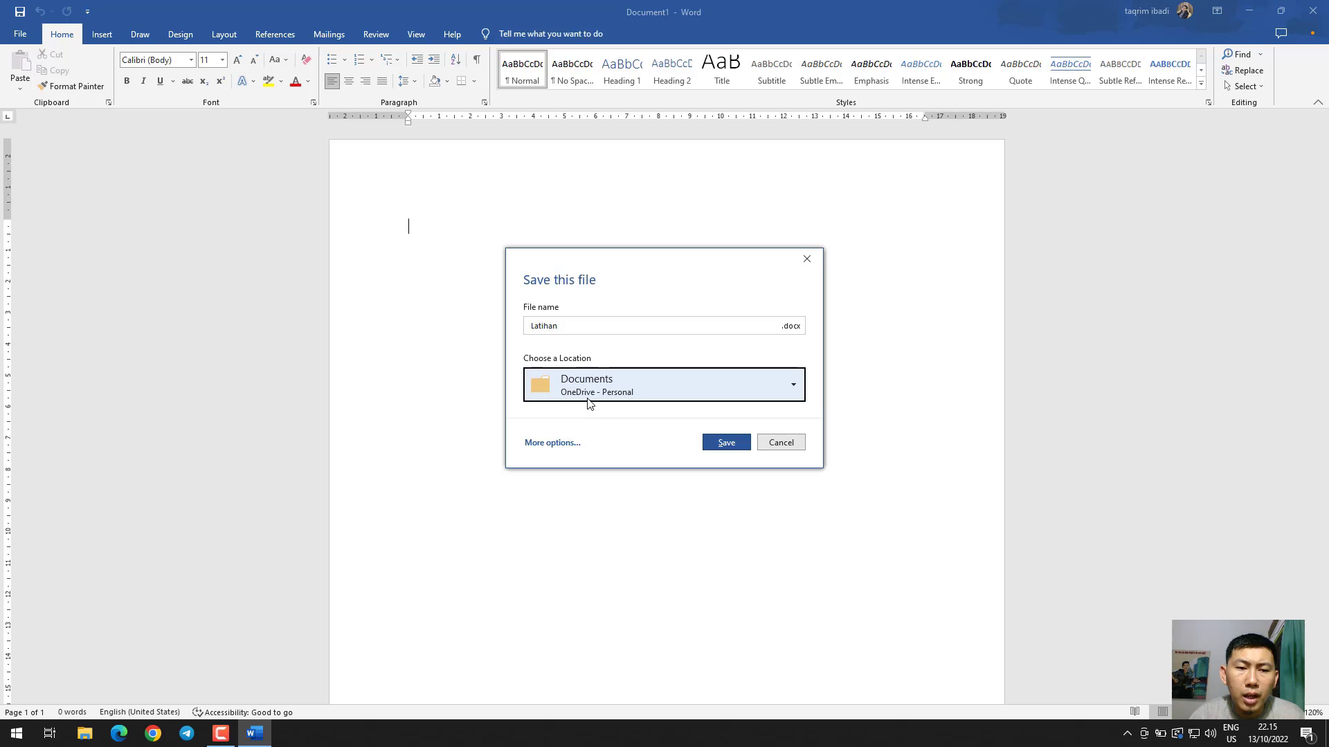
{"action": "left_click", "coordinate": [566, 445]}
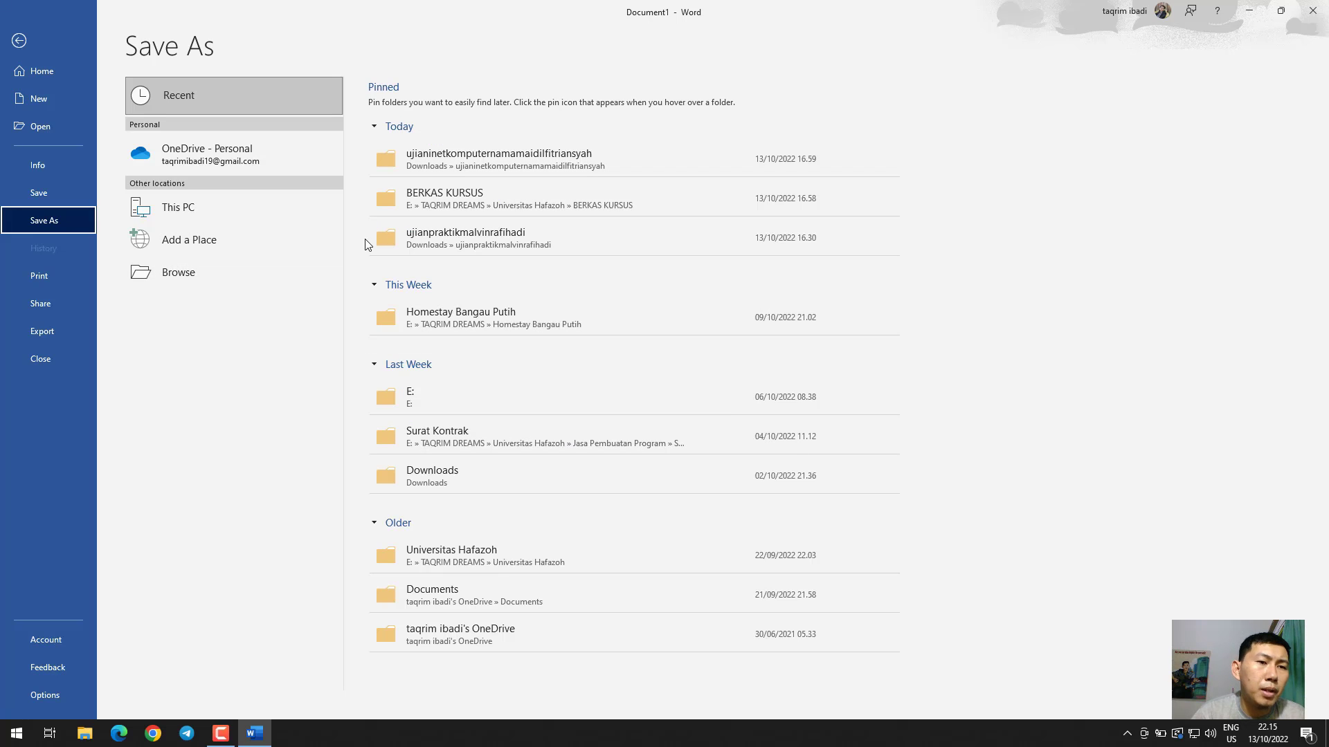
Save the document as Latihan in the Downloads folder on this PC
{"action": "left_click", "coordinate": [202, 207]}
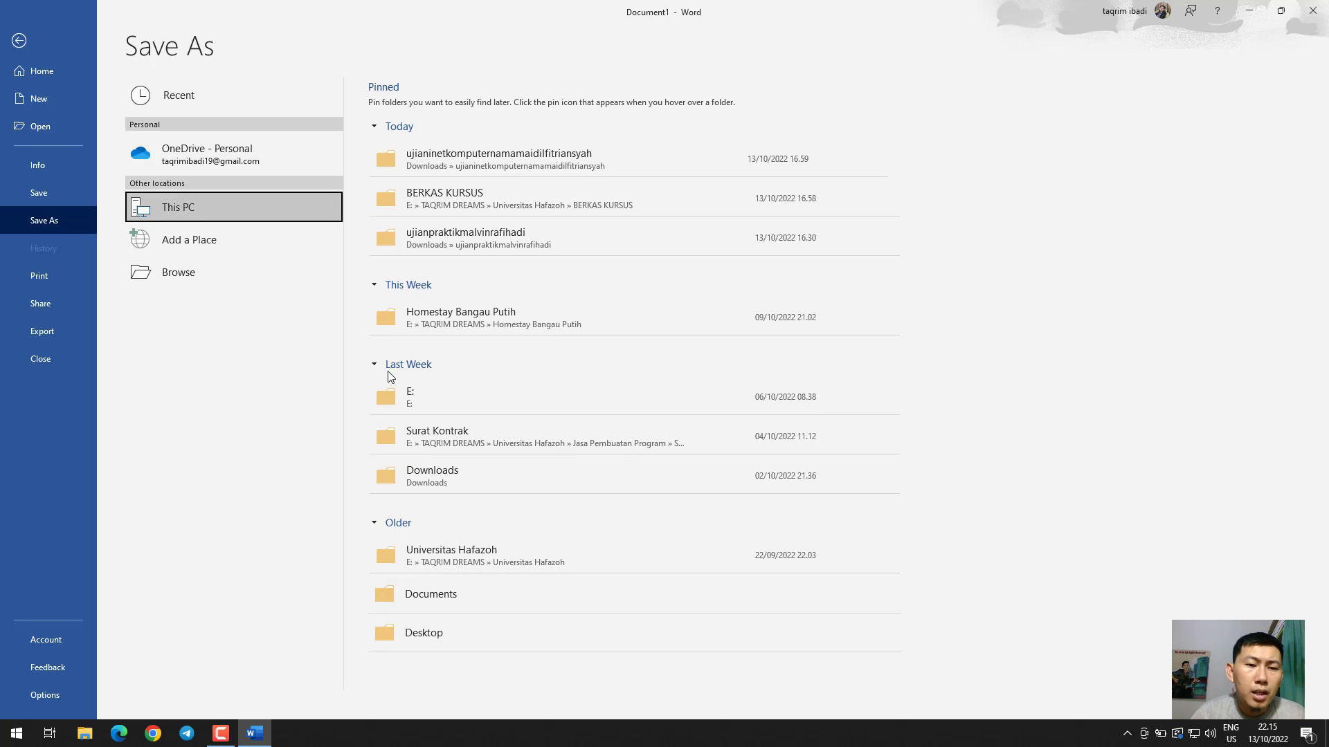
{"action": "left_click", "coordinate": [187, 272]}
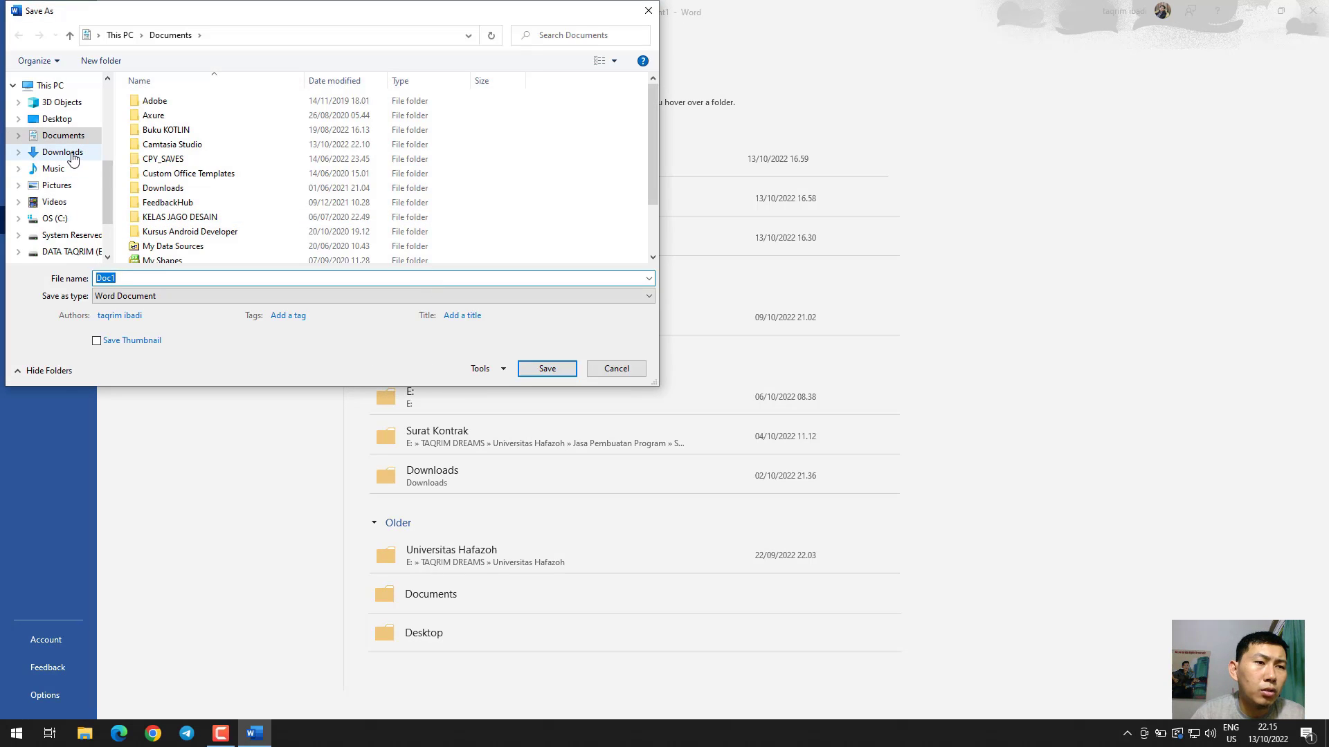
{"action": "left_click", "coordinate": [73, 160]}
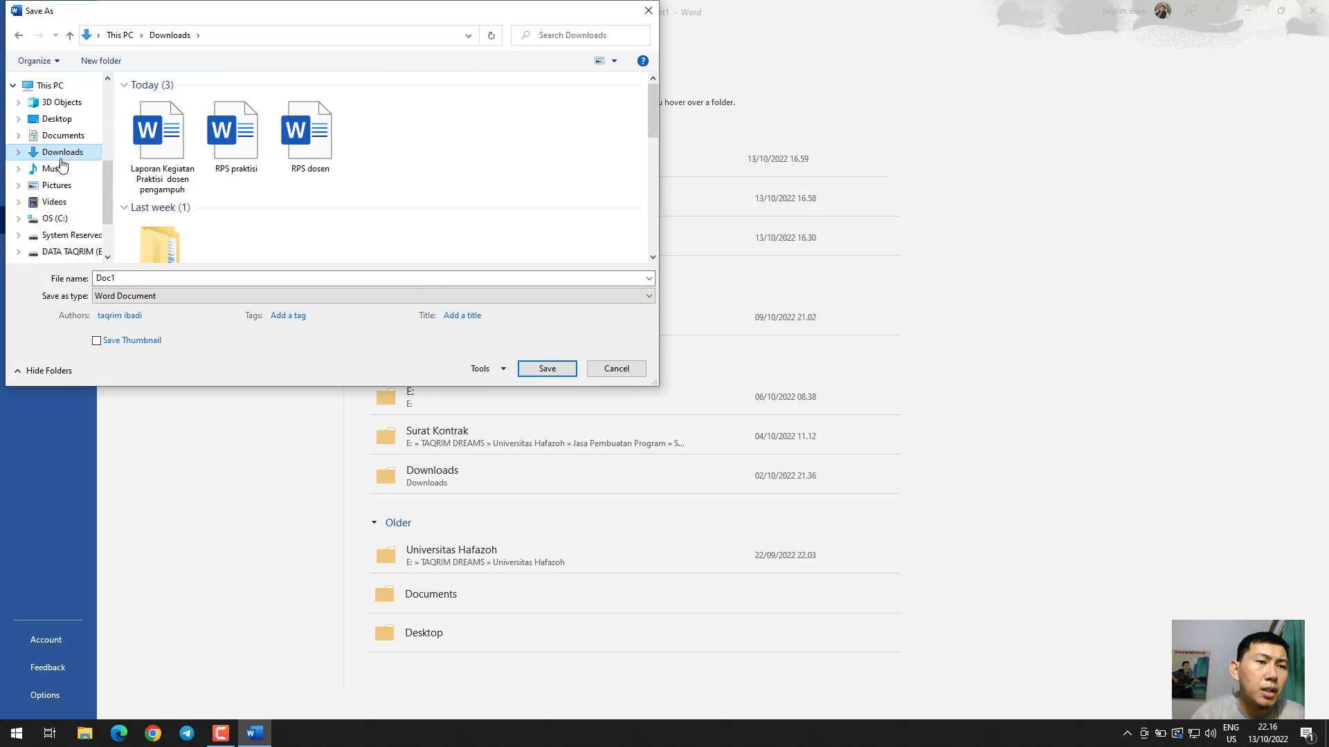
{"action": "left_click", "coordinate": [346, 280]}
{"action": "type", "text": "Latihan"}
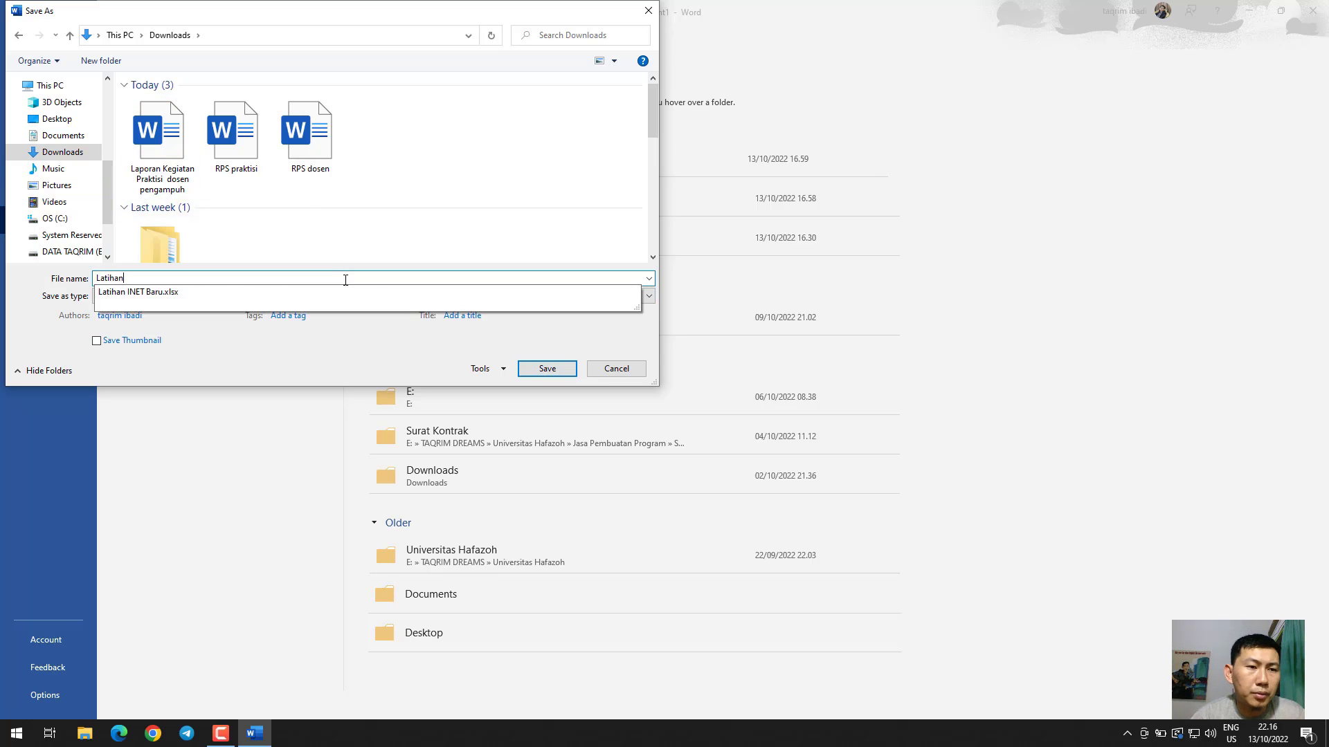
{"action": "left_click", "coordinate": [544, 368]}
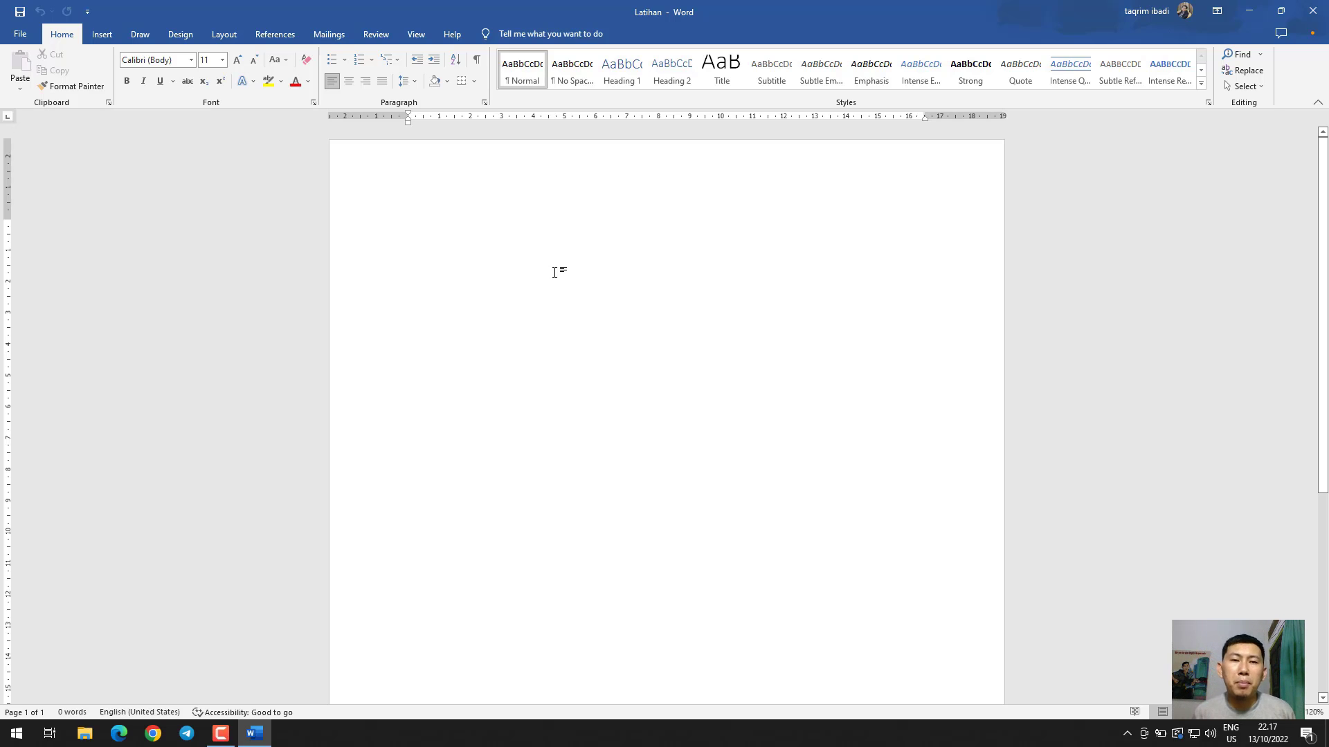
Write "Nama saya" followed by the author's full name on the first line
{"action": "type", "text": "Nama"}
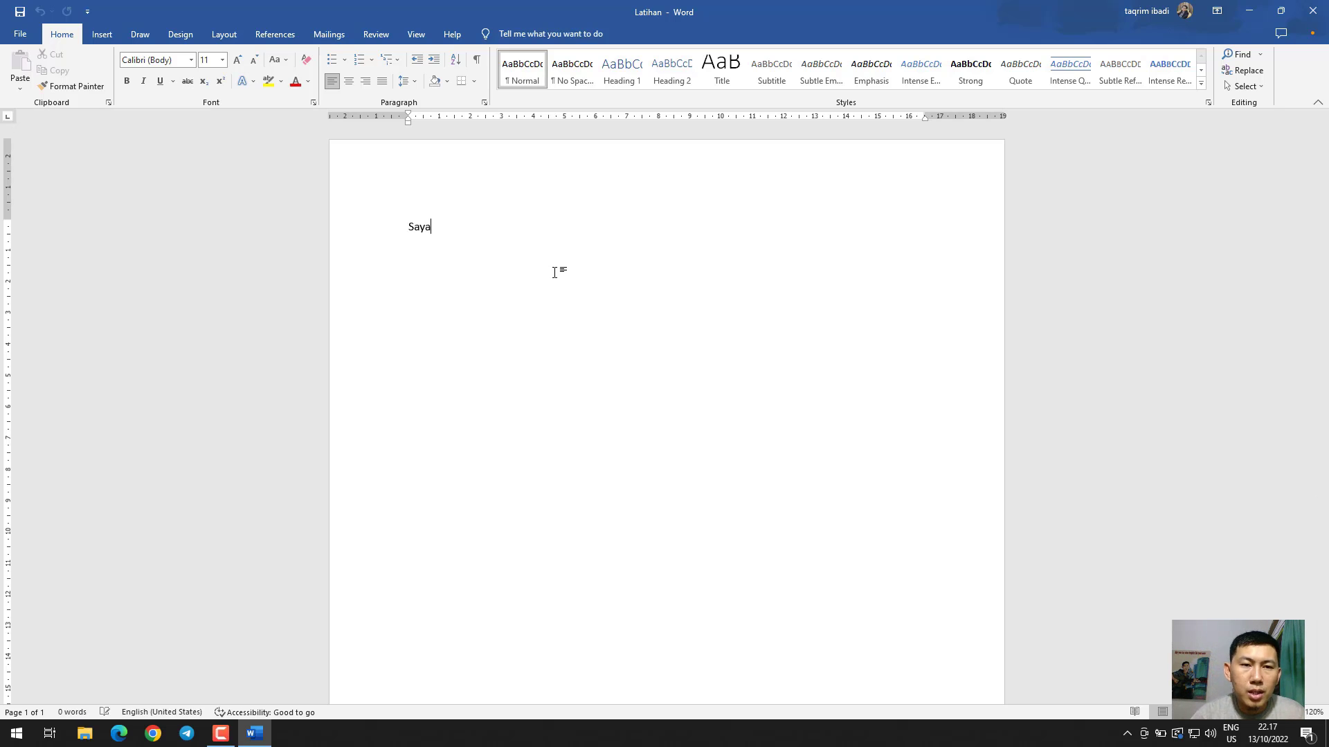
{"action": "key", "text": "BackSpace"}
{"action": "key", "text": "BackSpace"}
{"action": "key", "text": "BackSpace"}
{"action": "key", "text": "BackSpace"}
{"action": "type", "text": "nama "}
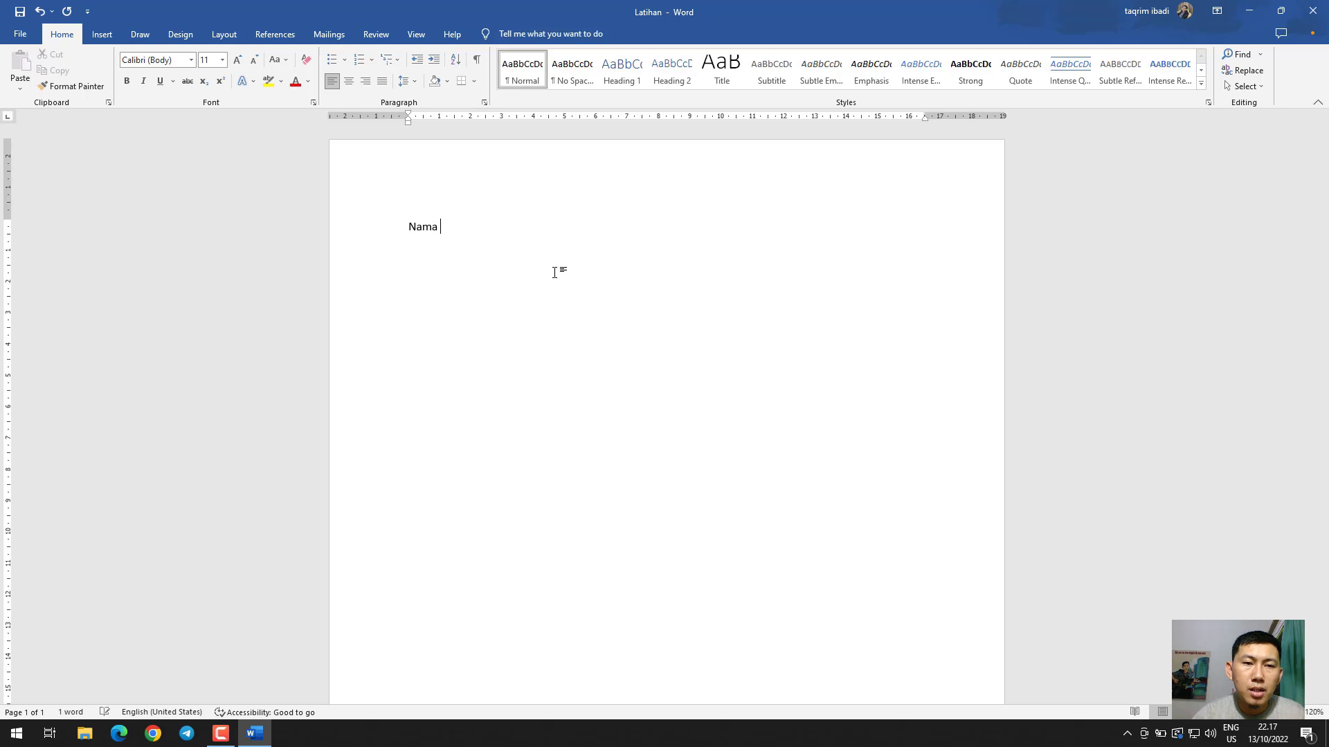
{"action": "type", "text": "saya"}
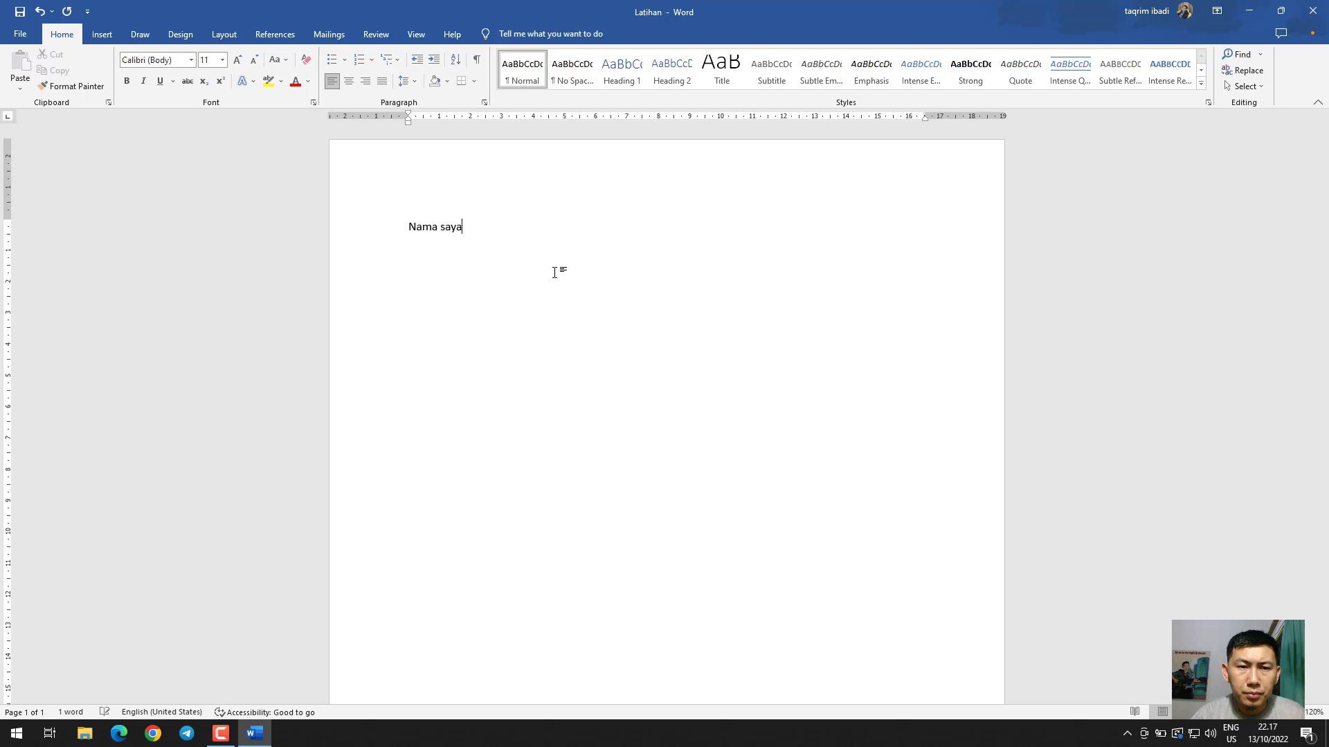
{"action": "type", "text": " taqrim Ibadi"}
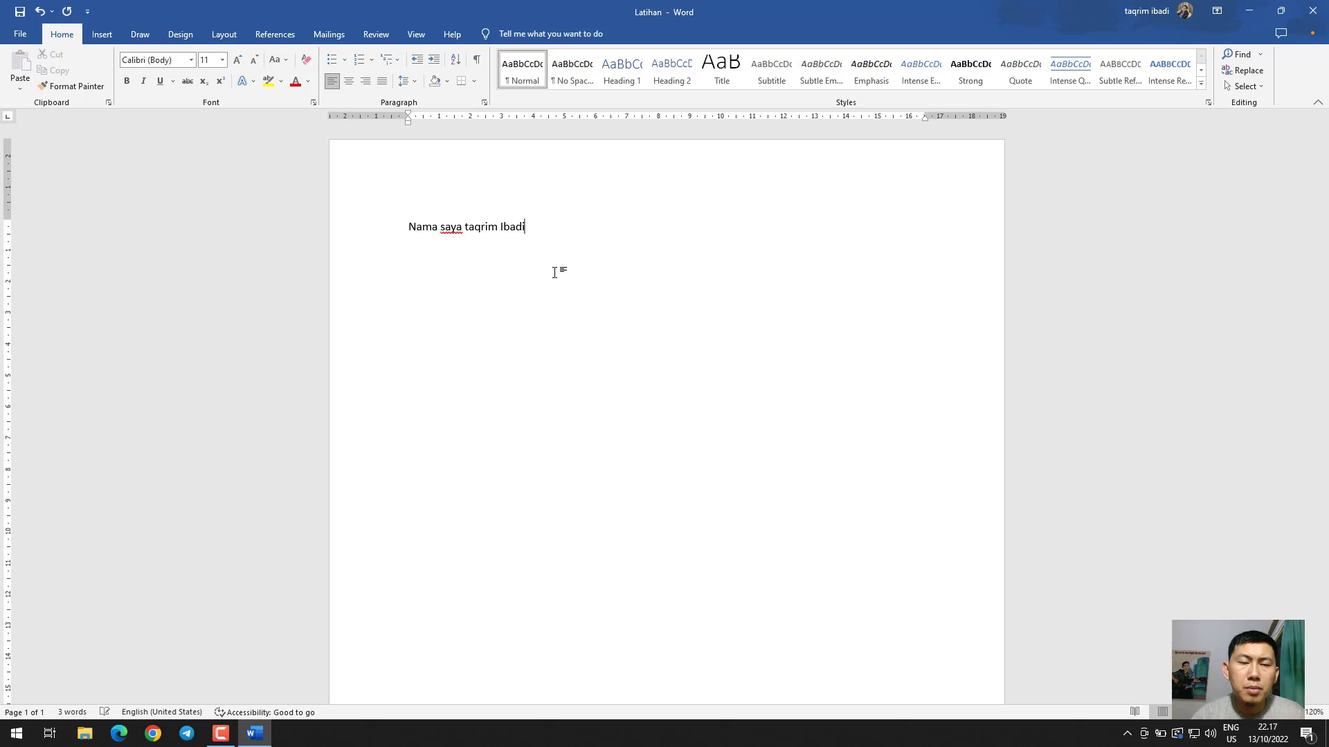
Capitalize the initial letter of the first name in the sentence
{"action": "key", "text": "ctrl+Left"}
{"action": "key", "text": "ctrl+Left"}
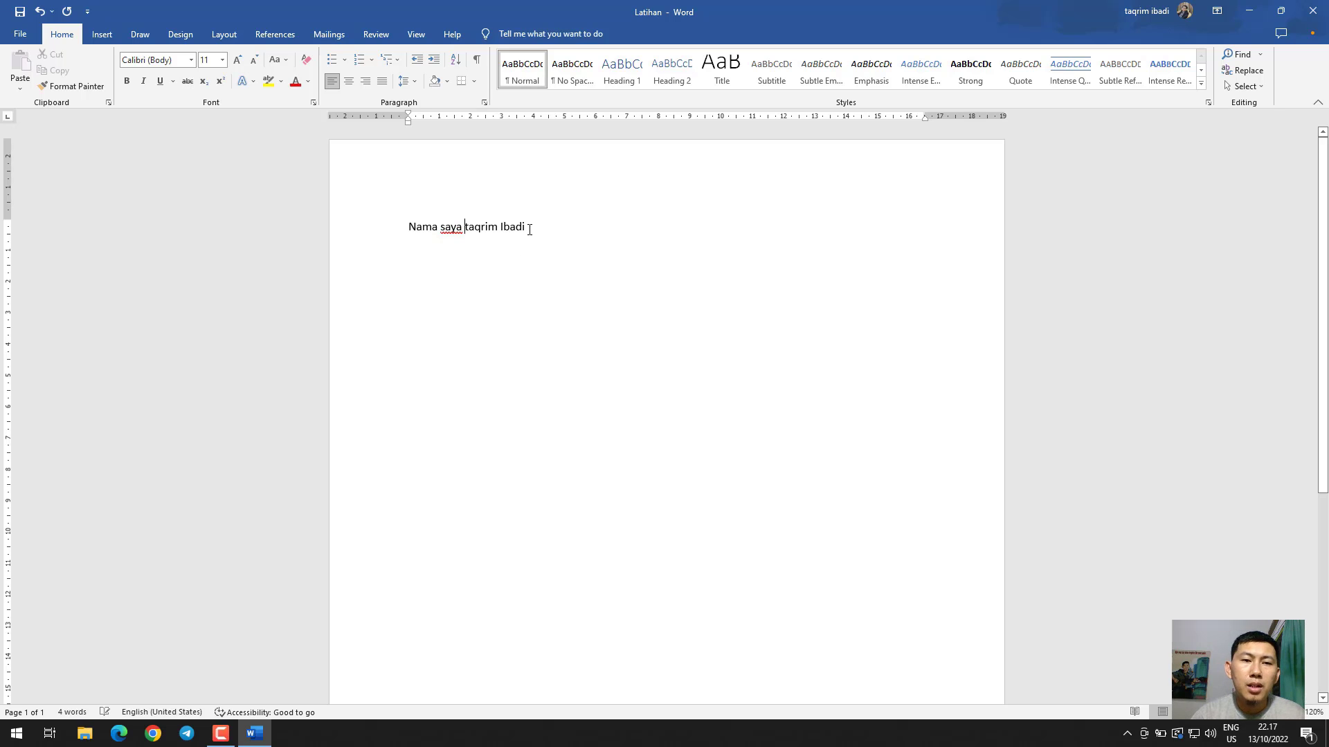
{"action": "key", "text": "Delete"}
{"action": "type", "text": "T"}
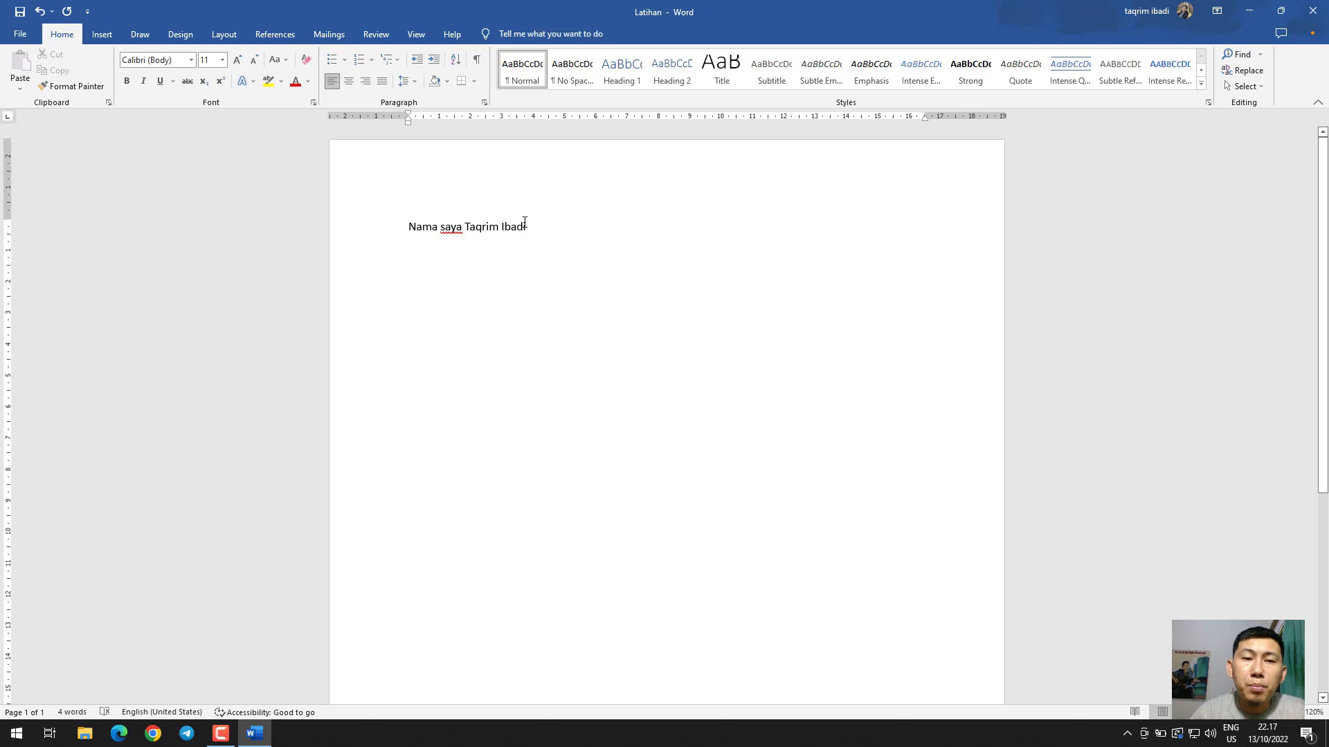
Copy the whole sentence and paste it on a new line directly below
{"action": "left_click_drag", "start_coordinate": [531, 227], "coordinate": [424, 227]}
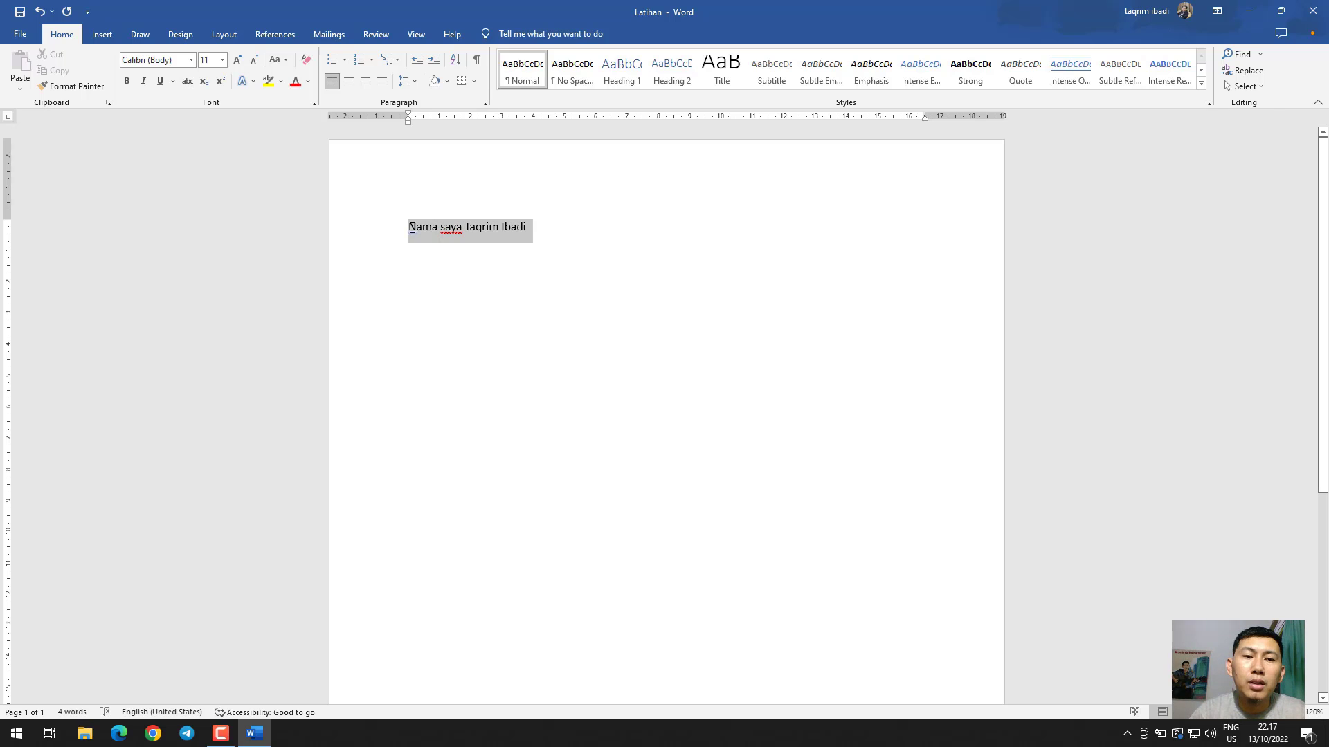
{"action": "left_click", "coordinate": [60, 71]}
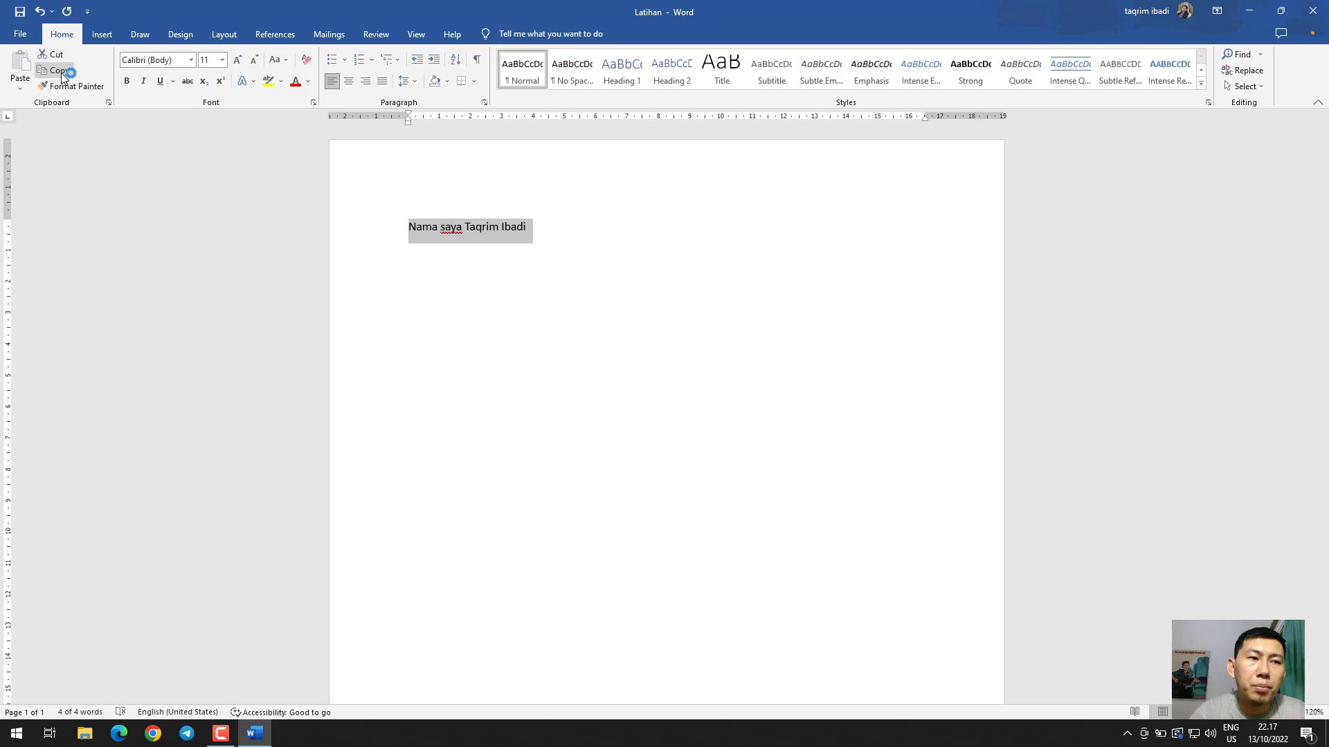
{"action": "left_click", "coordinate": [563, 230]}
{"action": "key", "text": "Return"}
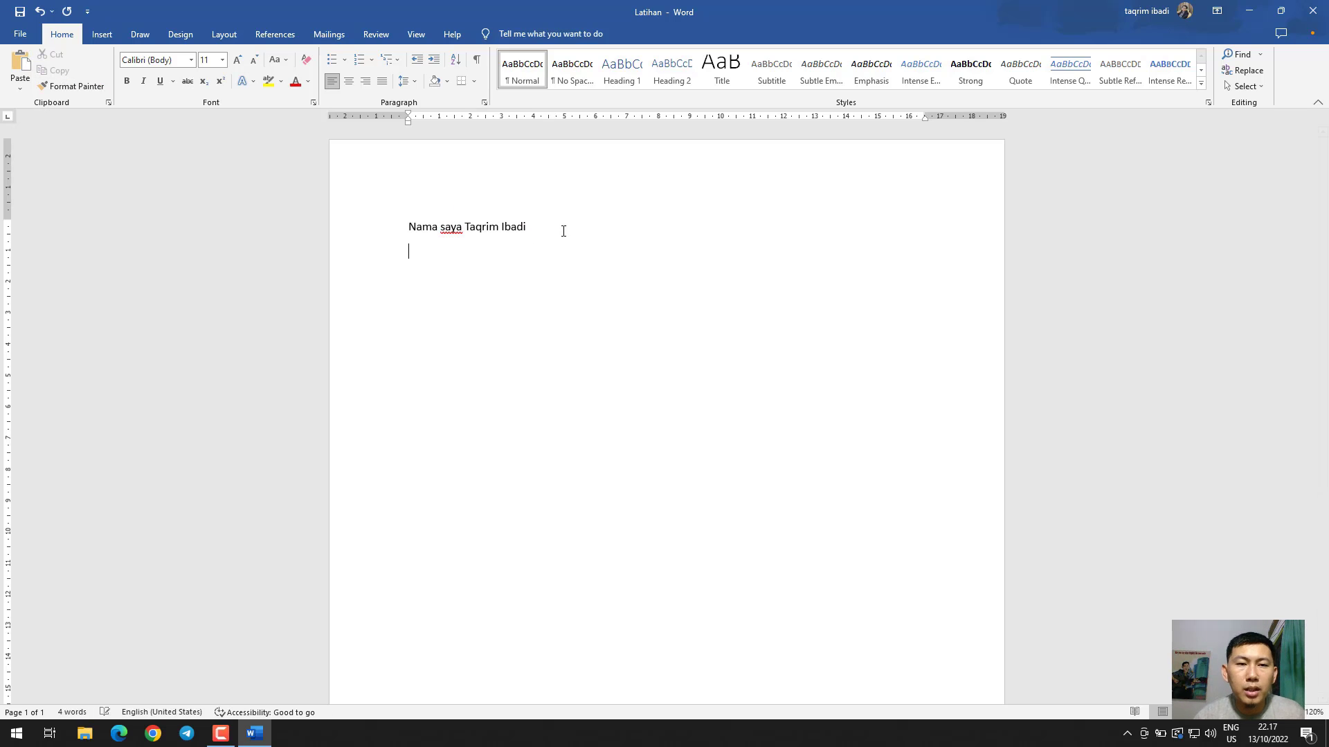
{"action": "left_click", "coordinate": [20, 65]}
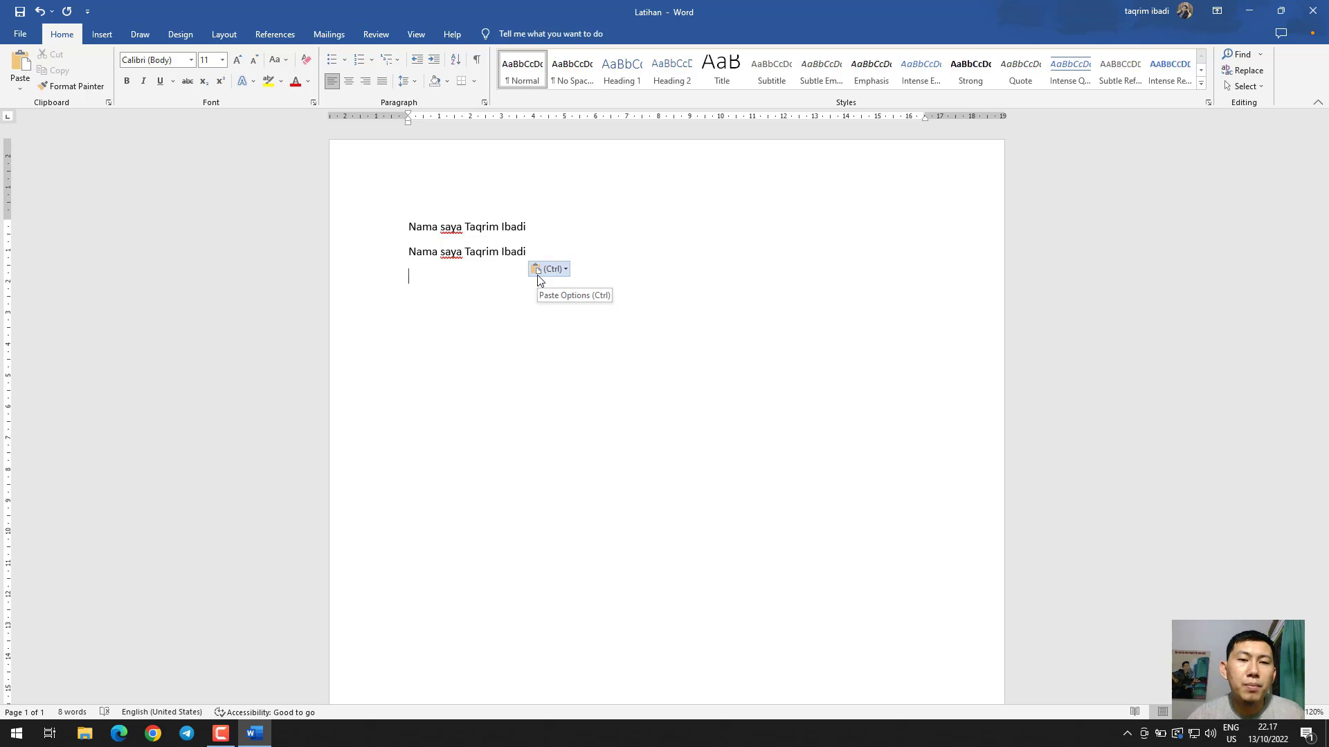
Copy the second sentence line and paste it on the empty line beneath it
{"action": "left_click_drag", "start_coordinate": [510, 247], "coordinate": [409, 254]}
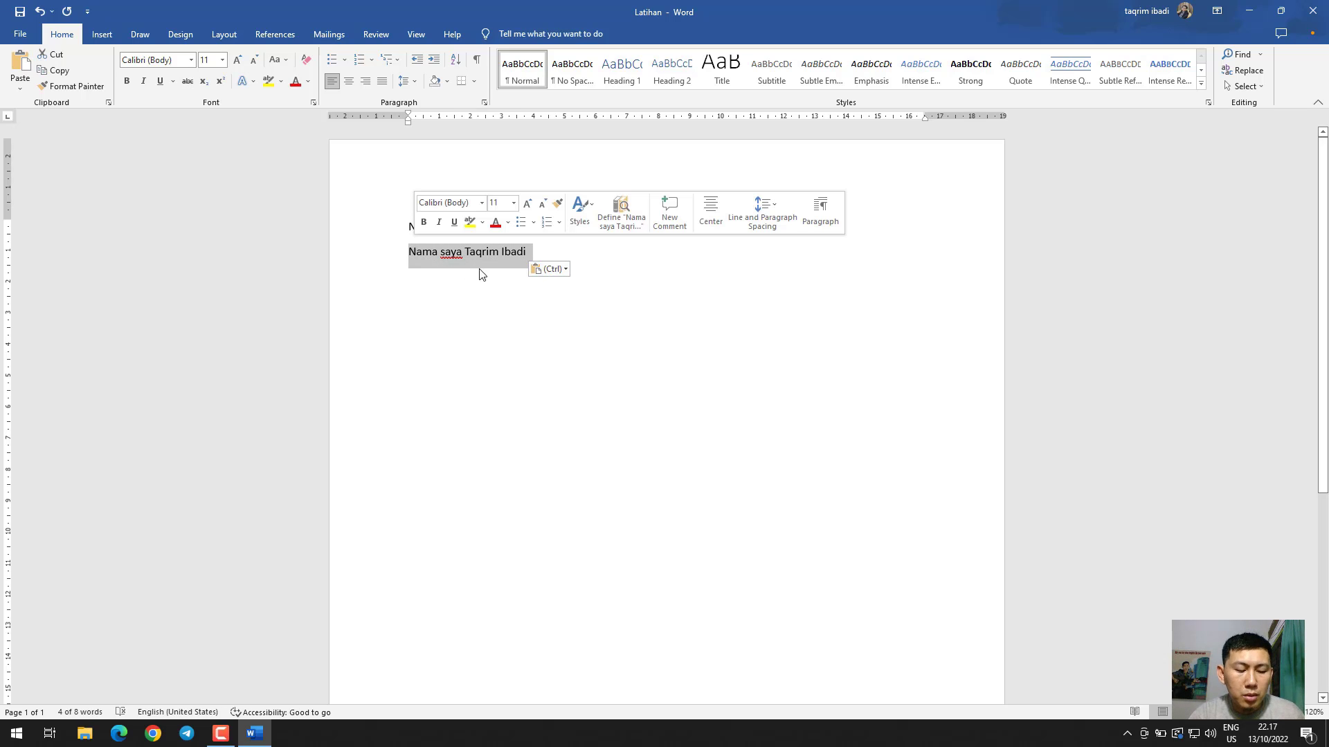
{"action": "key", "text": "ctrl+c"}
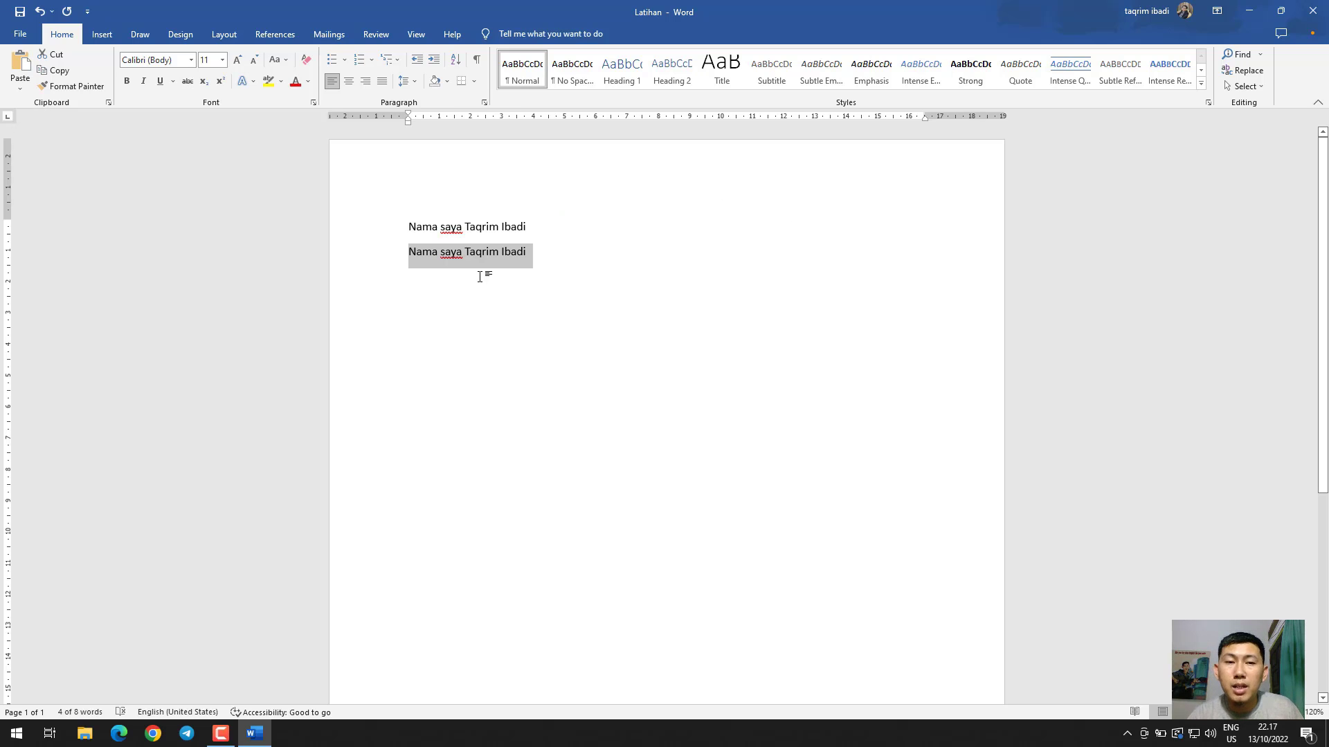
{"action": "left_click", "coordinate": [520, 280]}
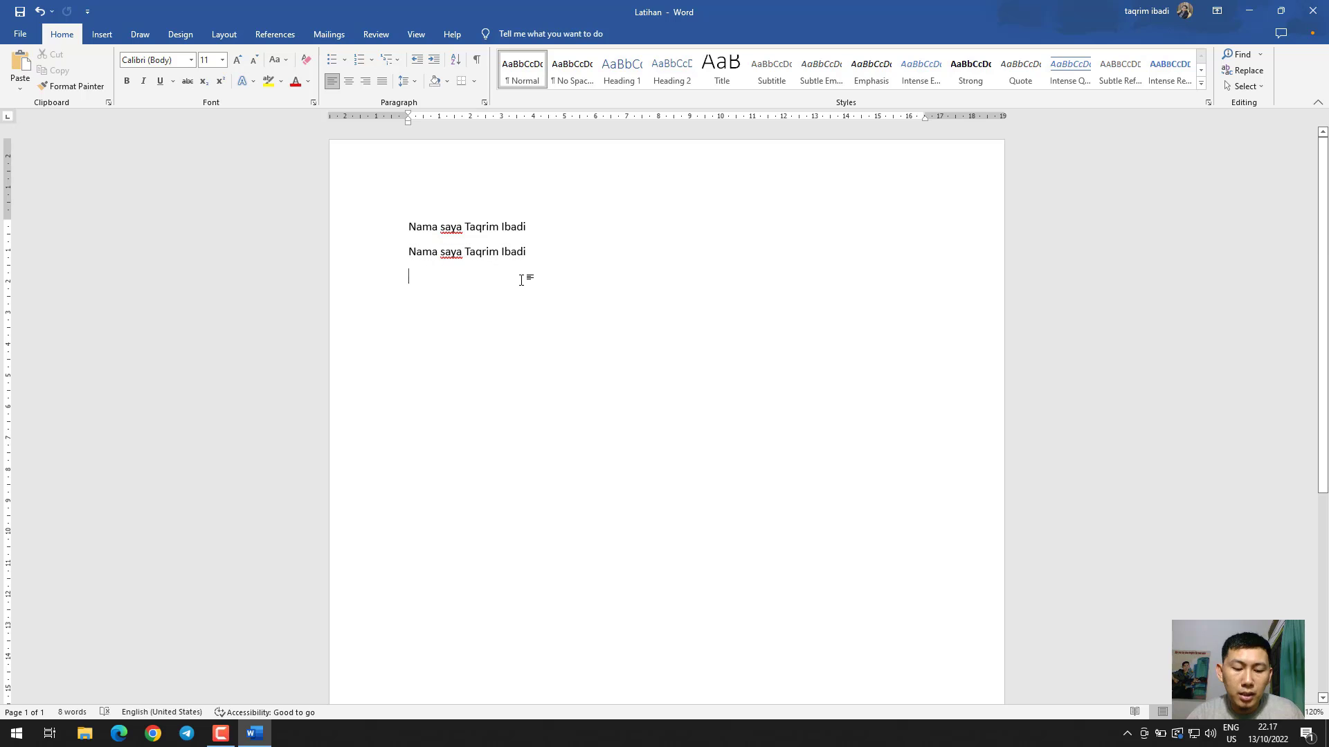
{"action": "key", "text": "ctrl+v"}
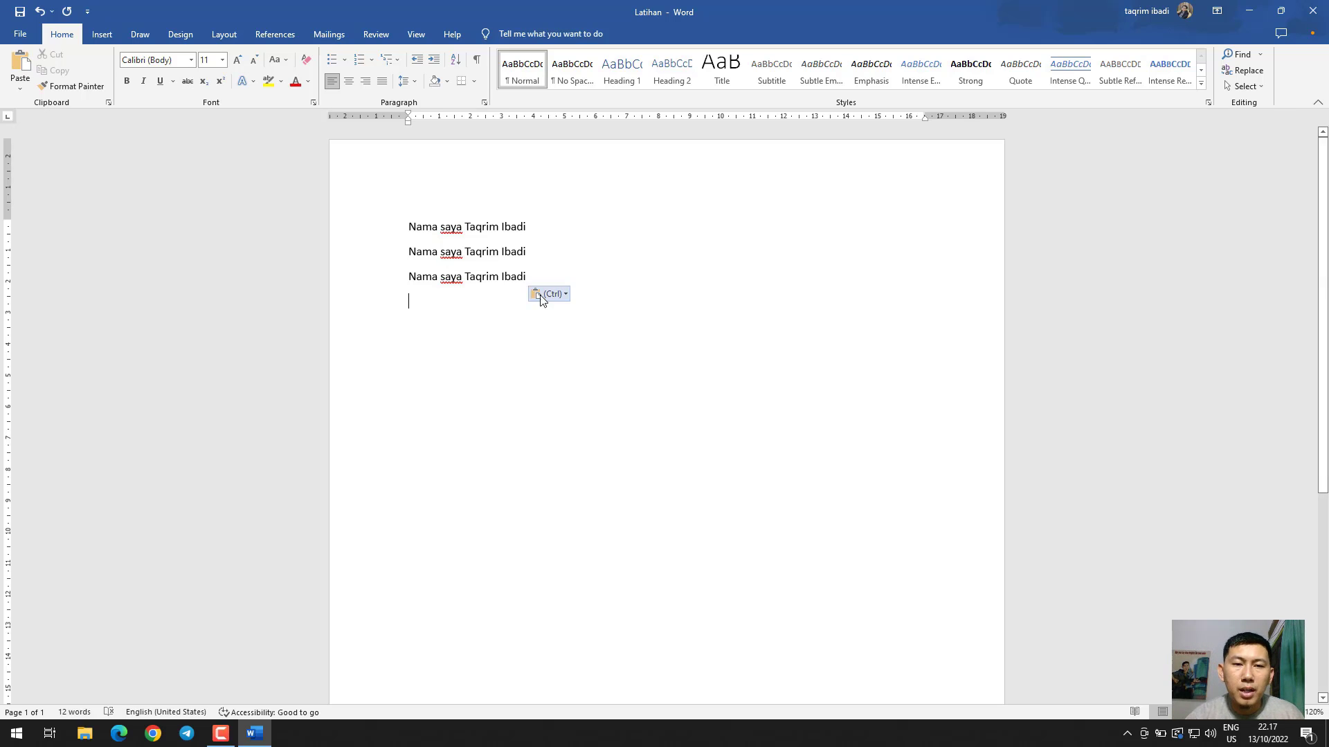
Paste the copied sentence three more times below the third line
{"action": "left_click_drag", "start_coordinate": [542, 278], "coordinate": [411, 277]}
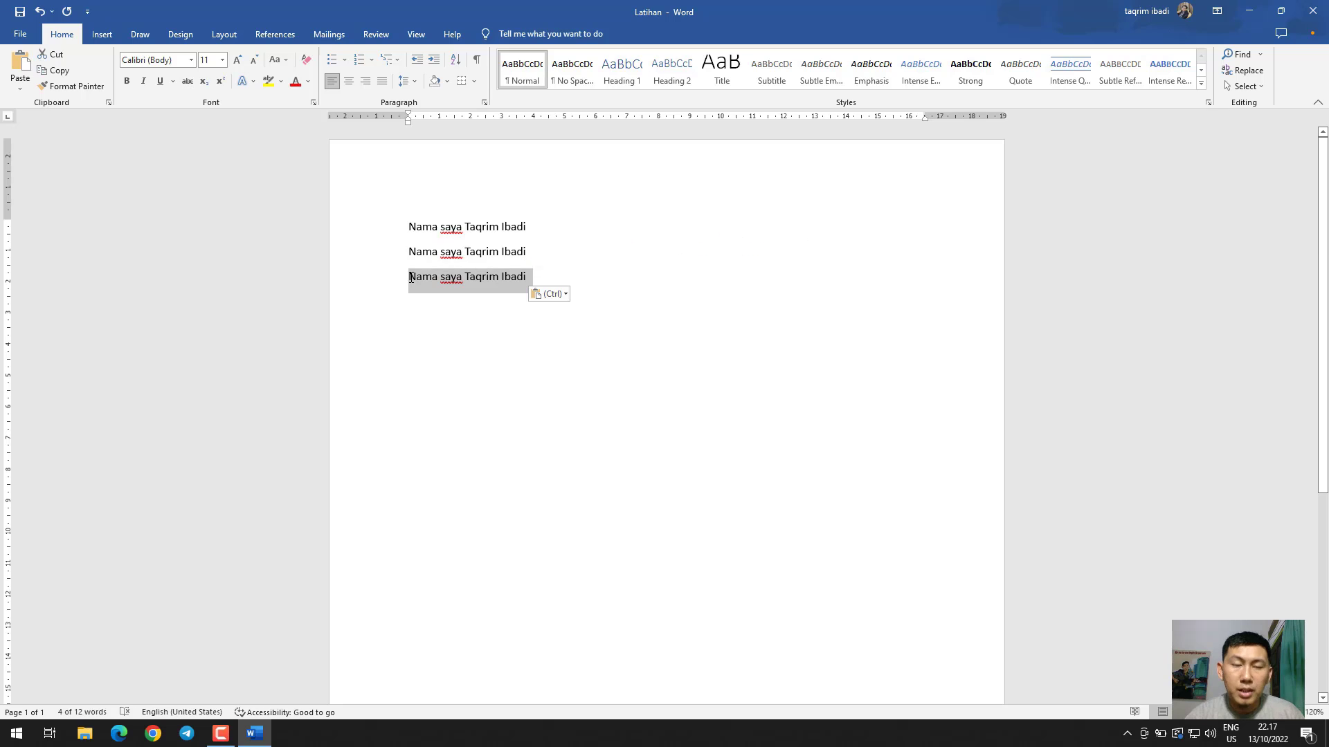
{"action": "left_click", "coordinate": [421, 306]}
{"action": "key", "text": "ctrl+v"}
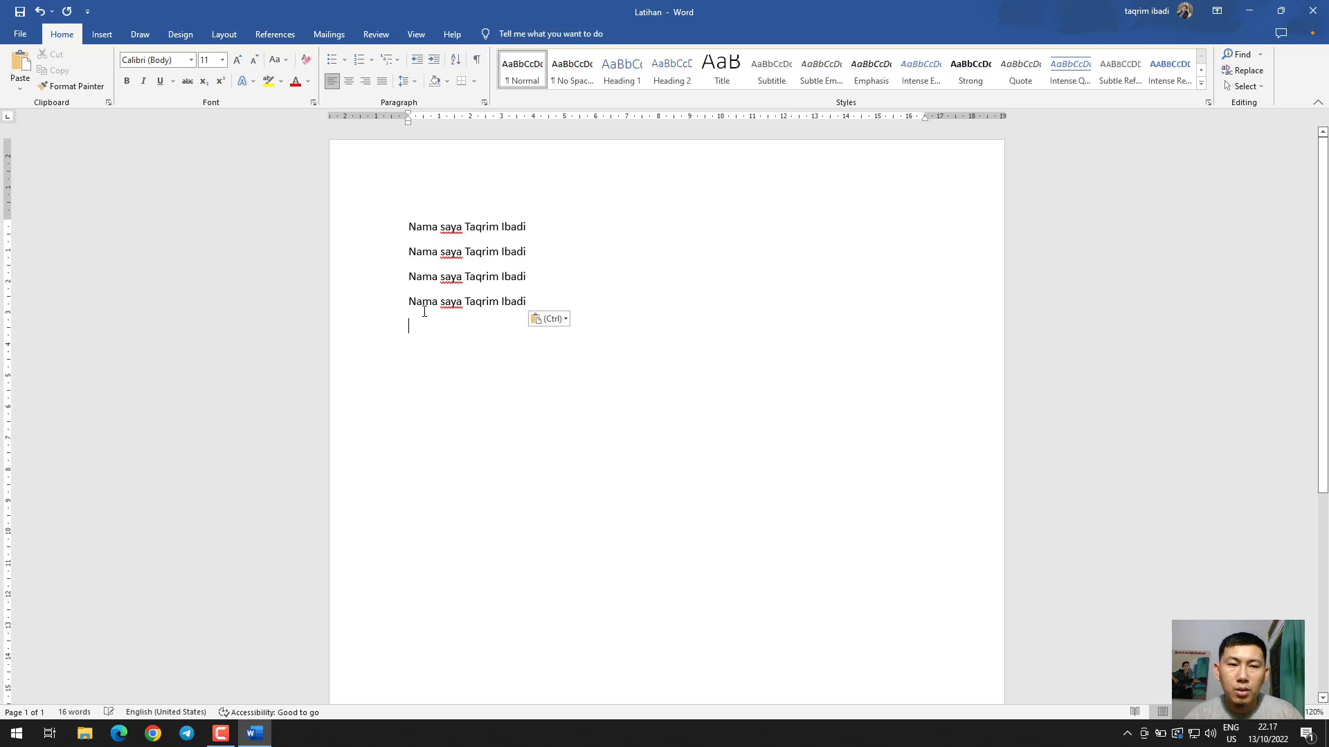
{"action": "key", "text": "ctrl+v"}
{"action": "key", "text": "ctrl+v"}
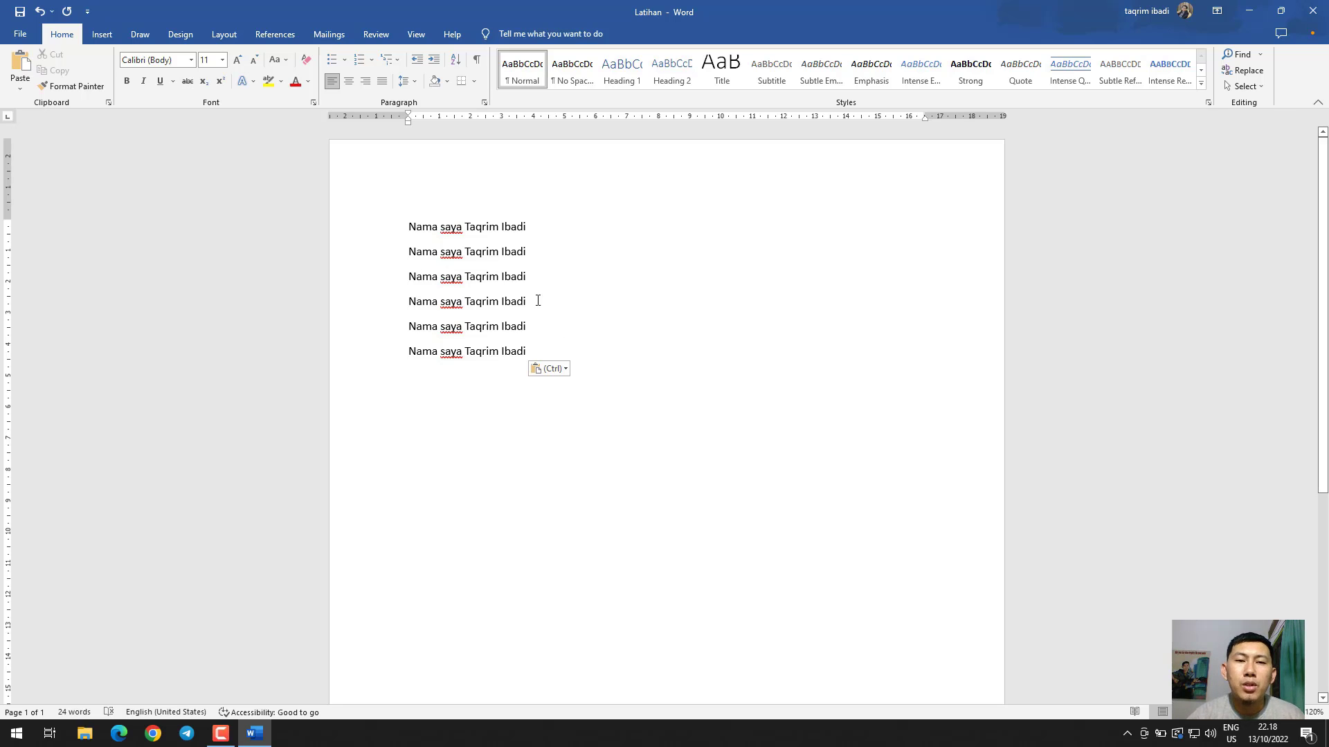
Cut the second sentence line out of the document, and cut the line that takes its place as well
{"action": "left_click_drag", "start_coordinate": [533, 249], "coordinate": [305, 249]}
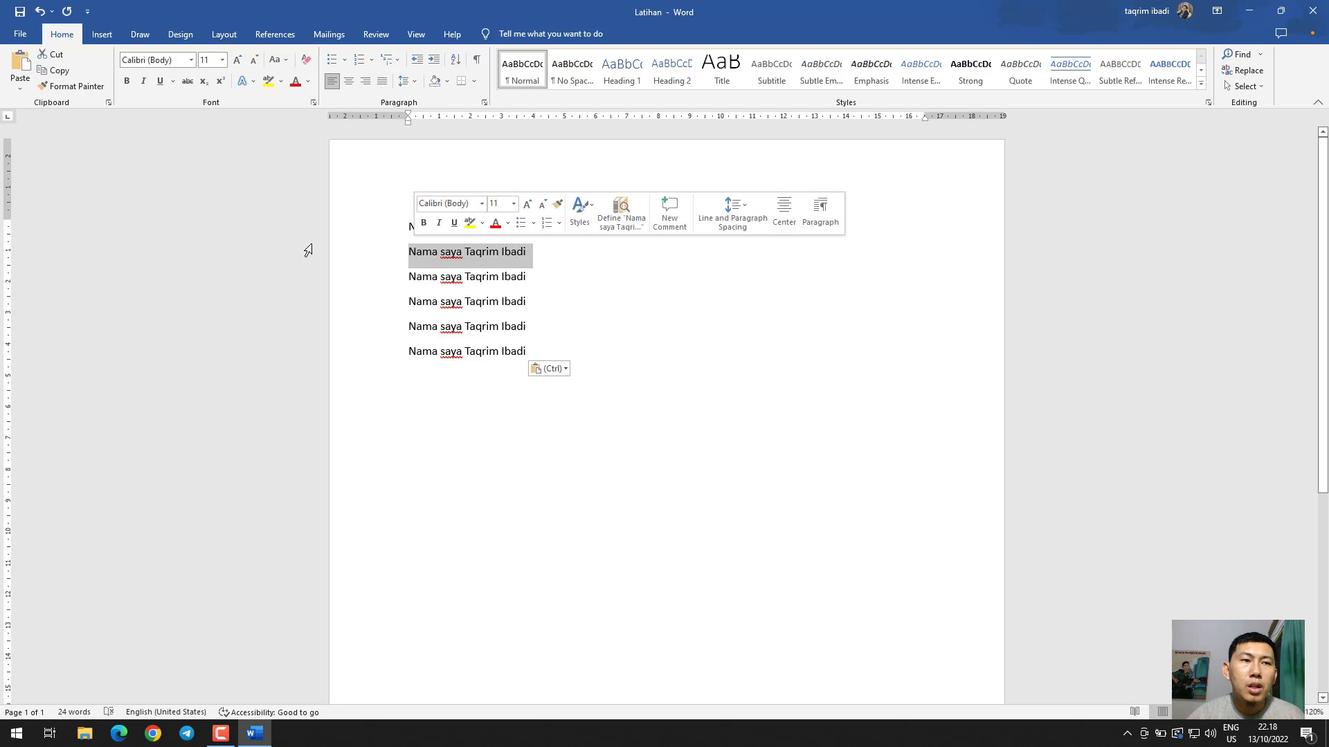
{"action": "left_click", "coordinate": [56, 54]}
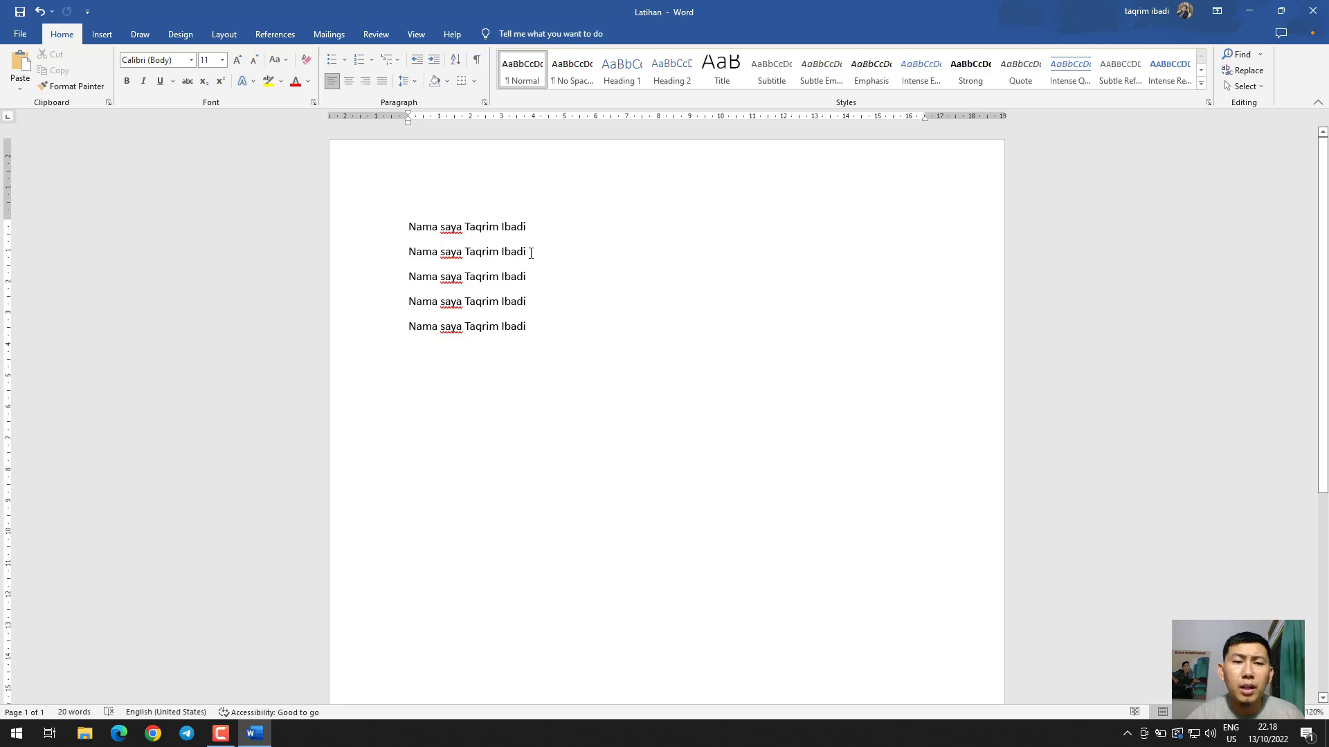
{"action": "left_click_drag", "start_coordinate": [531, 253], "coordinate": [410, 251]}
{"action": "key", "text": "ctrl+x"}
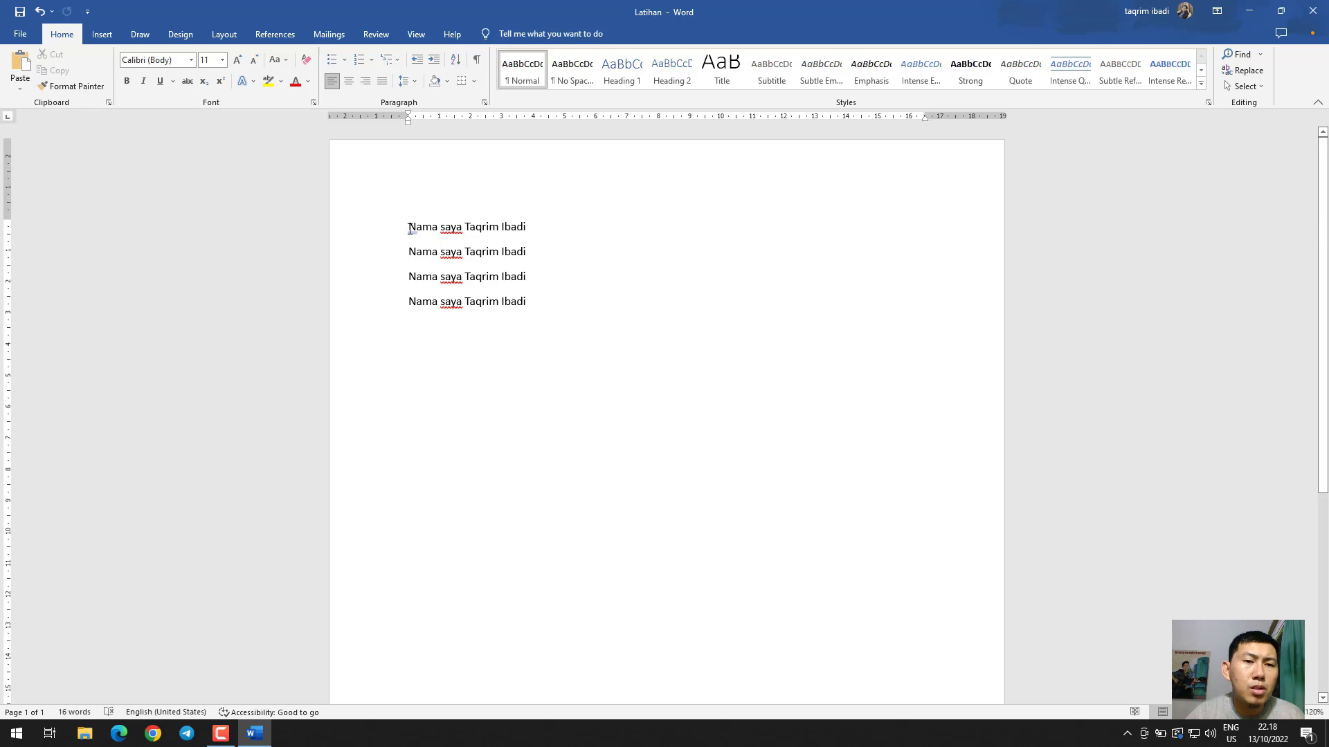
Change the font color of the first sentence line to red
{"action": "left_click_drag", "start_coordinate": [410, 230], "coordinate": [523, 223]}
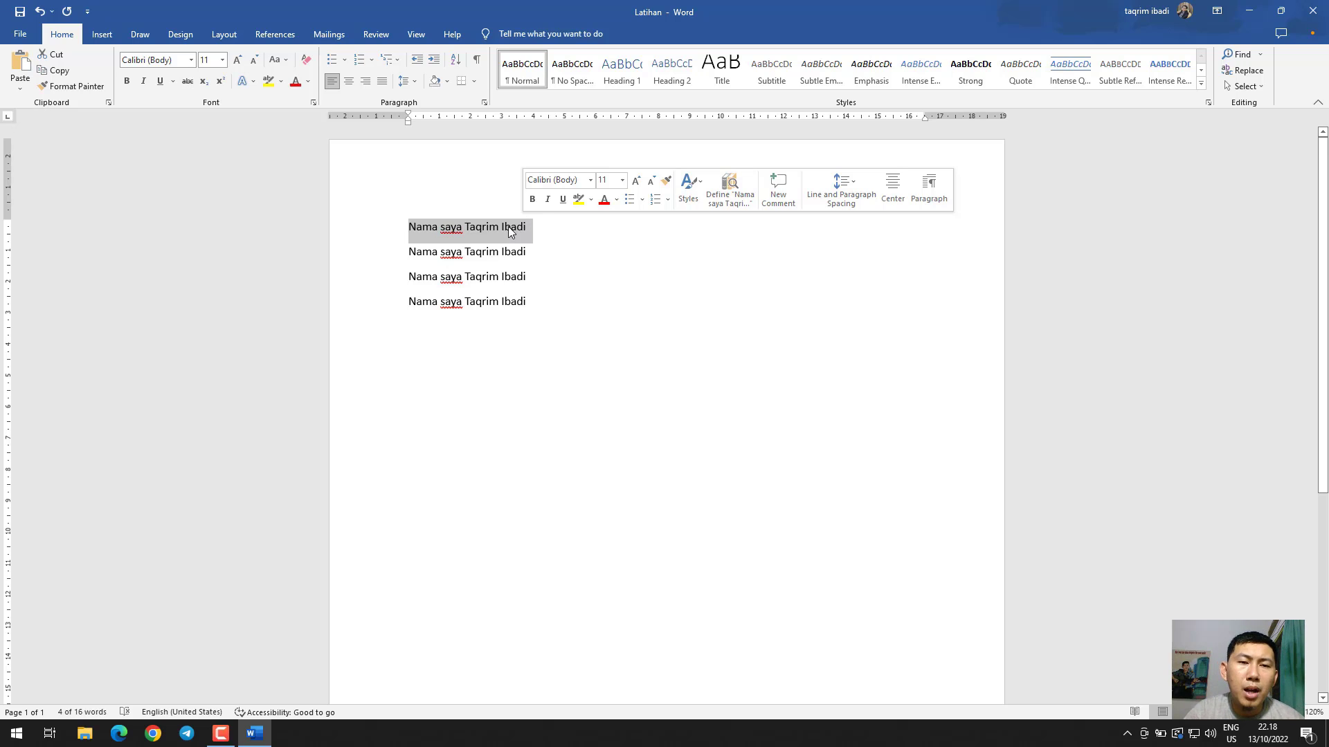
{"action": "left_click", "coordinate": [294, 86]}
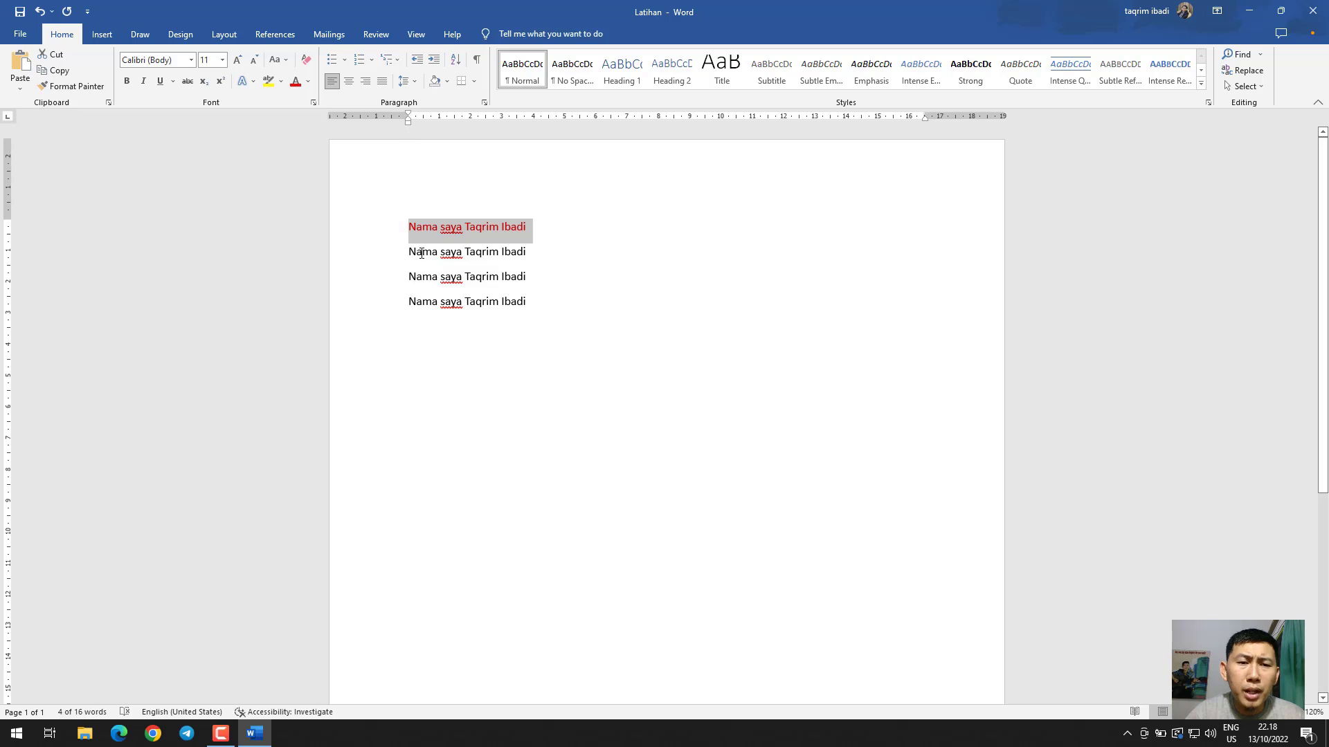
{"action": "left_click", "coordinate": [422, 278]}
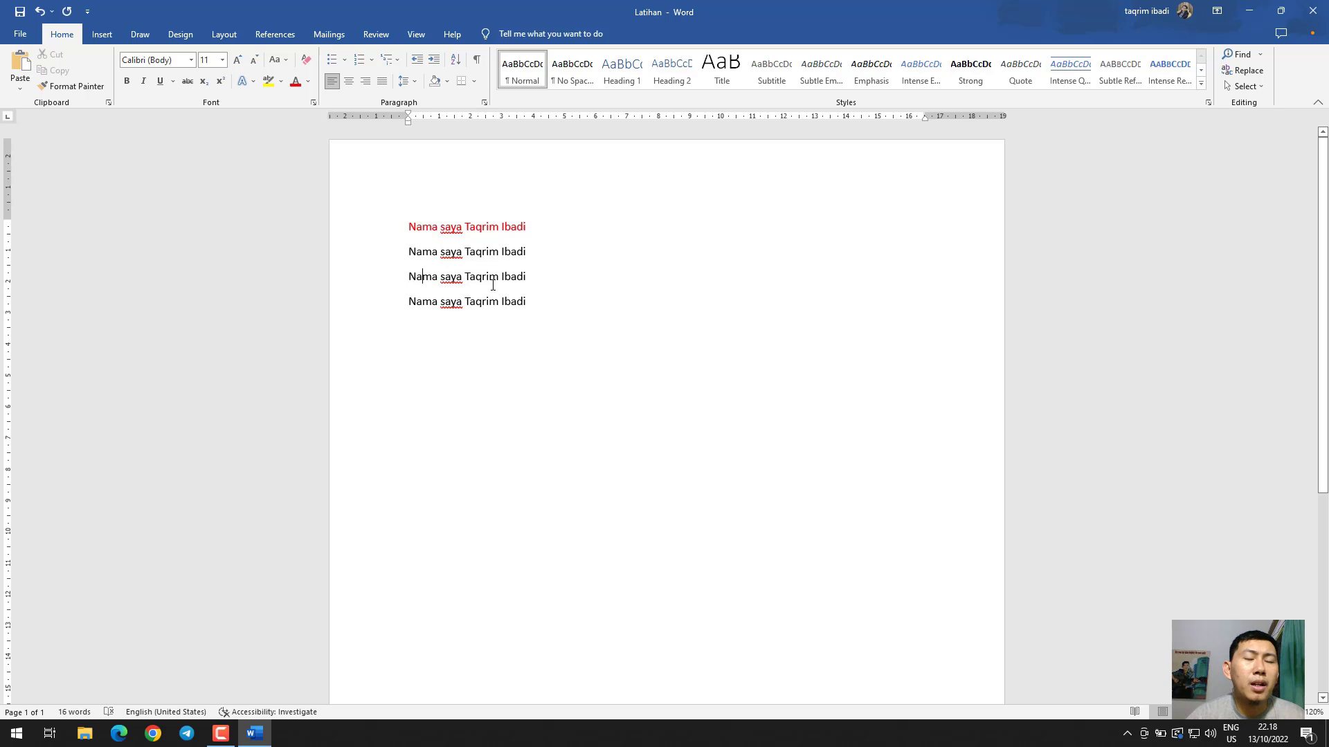
Copy the red formatting of the first sentence line onto the third line with Format Painter
{"action": "left_click_drag", "start_coordinate": [533, 227], "coordinate": [409, 223]}
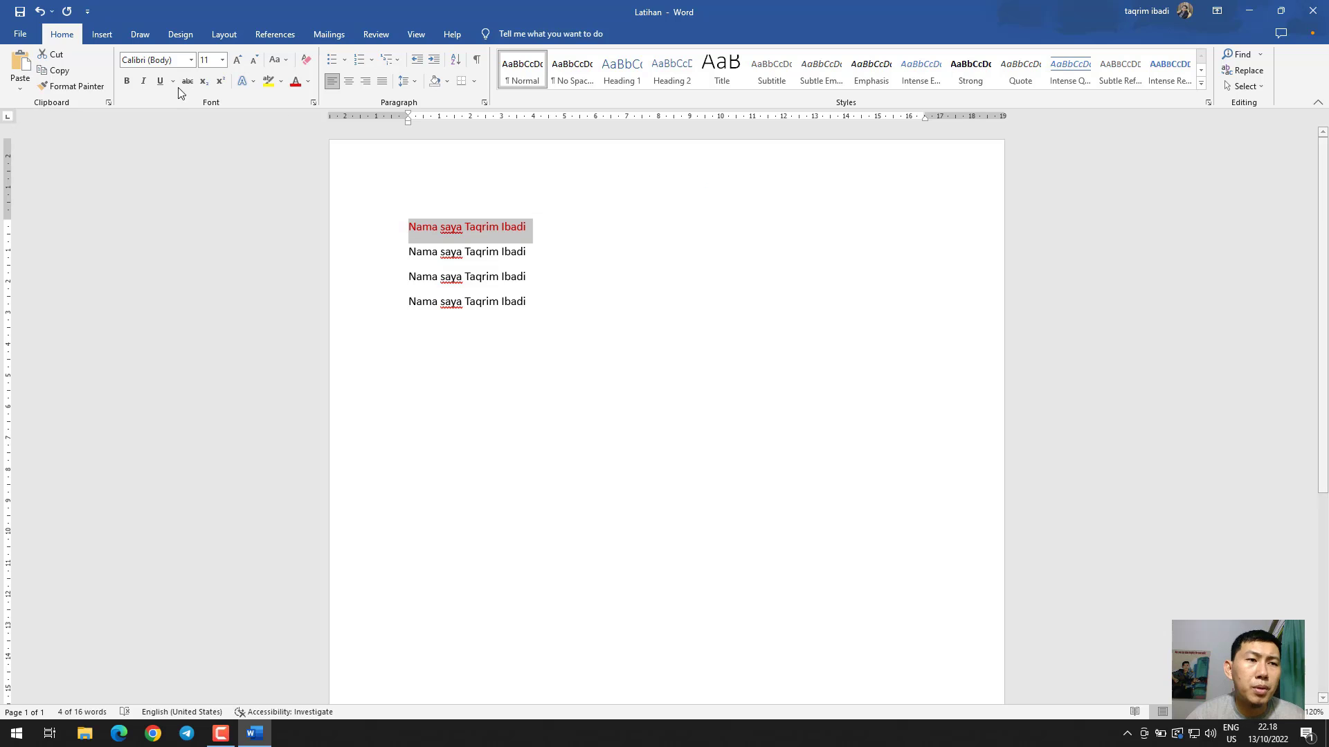
{"action": "left_click", "coordinate": [72, 87]}
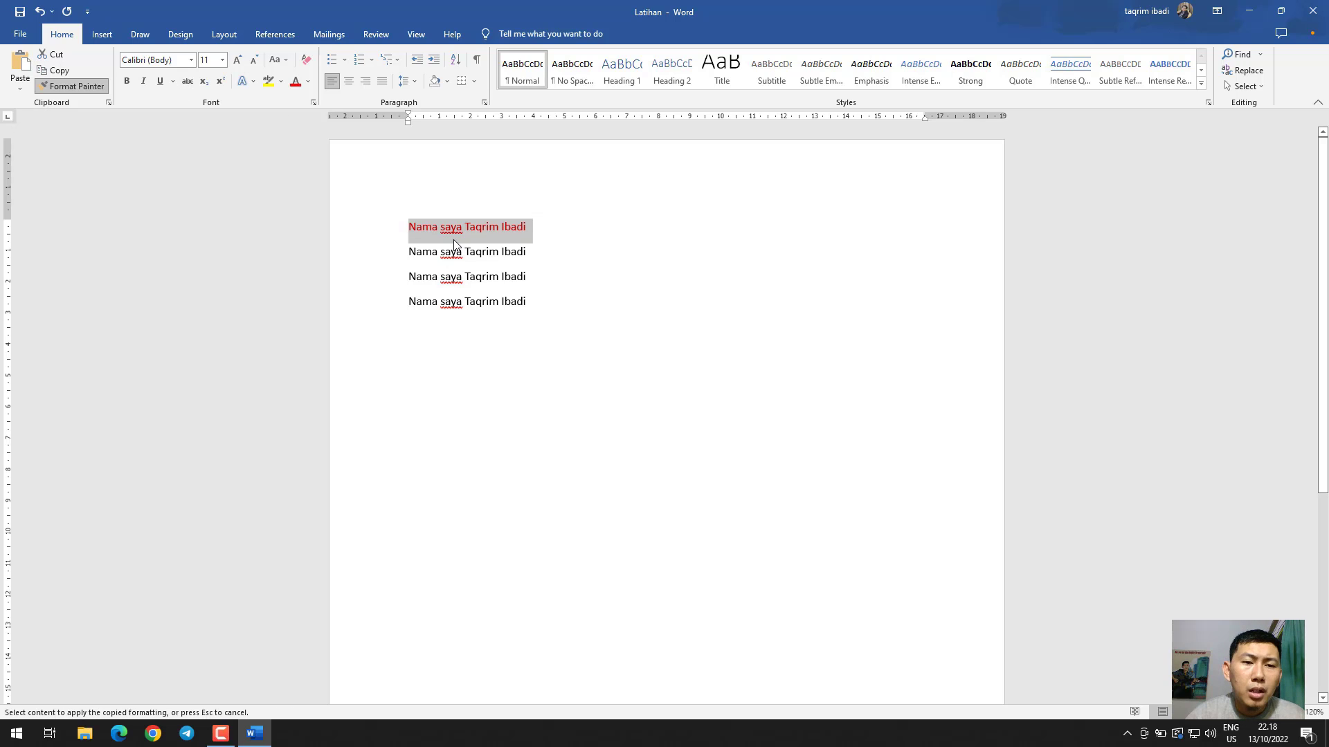
{"action": "left_click_drag", "start_coordinate": [527, 278], "coordinate": [411, 279]}
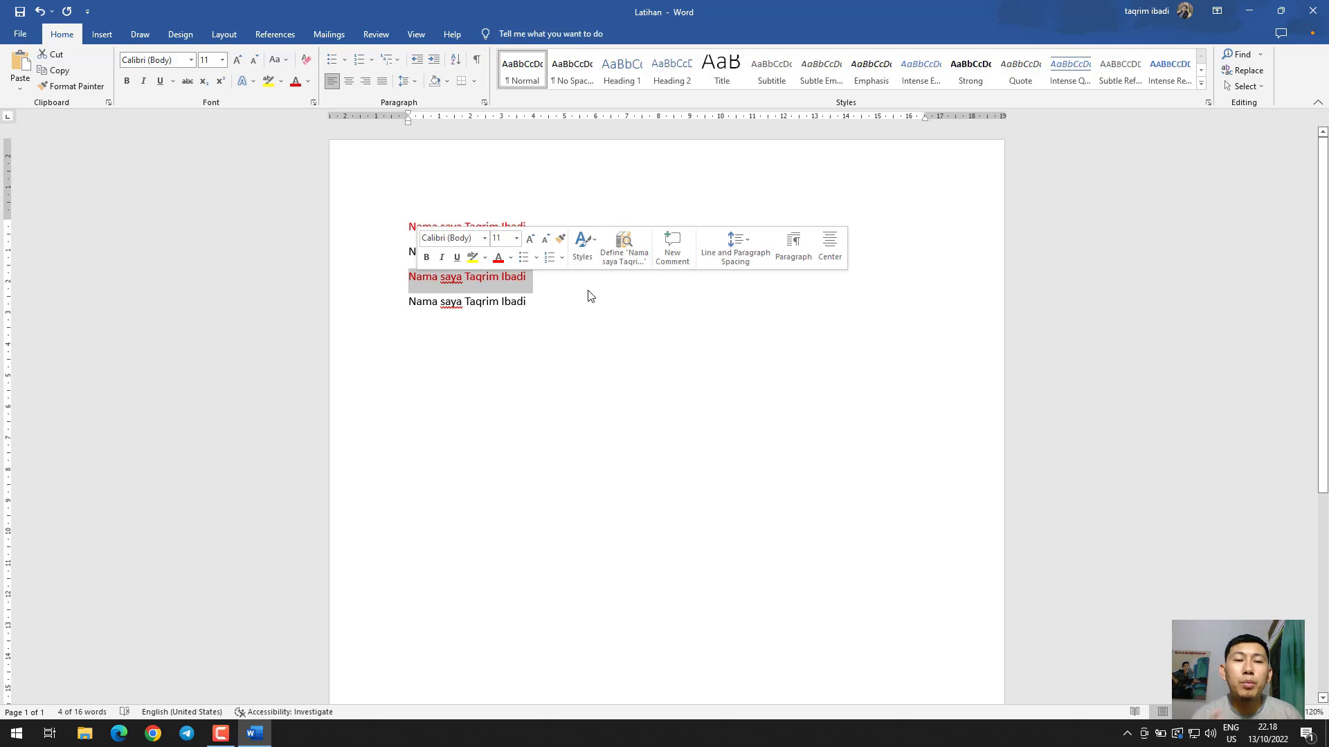
{"action": "left_click", "coordinate": [535, 283]}
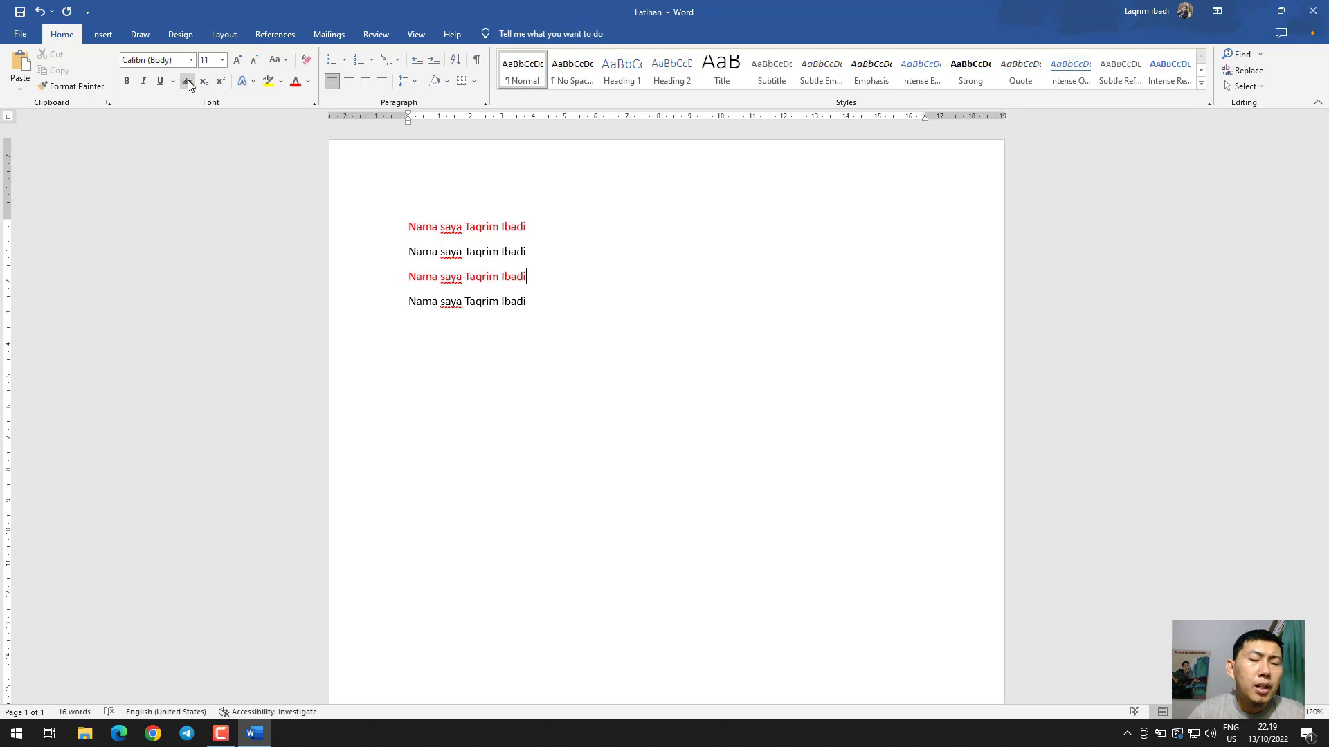
Set the font of all text in the document to Times New Roman
{"action": "left_click", "coordinate": [159, 62]}
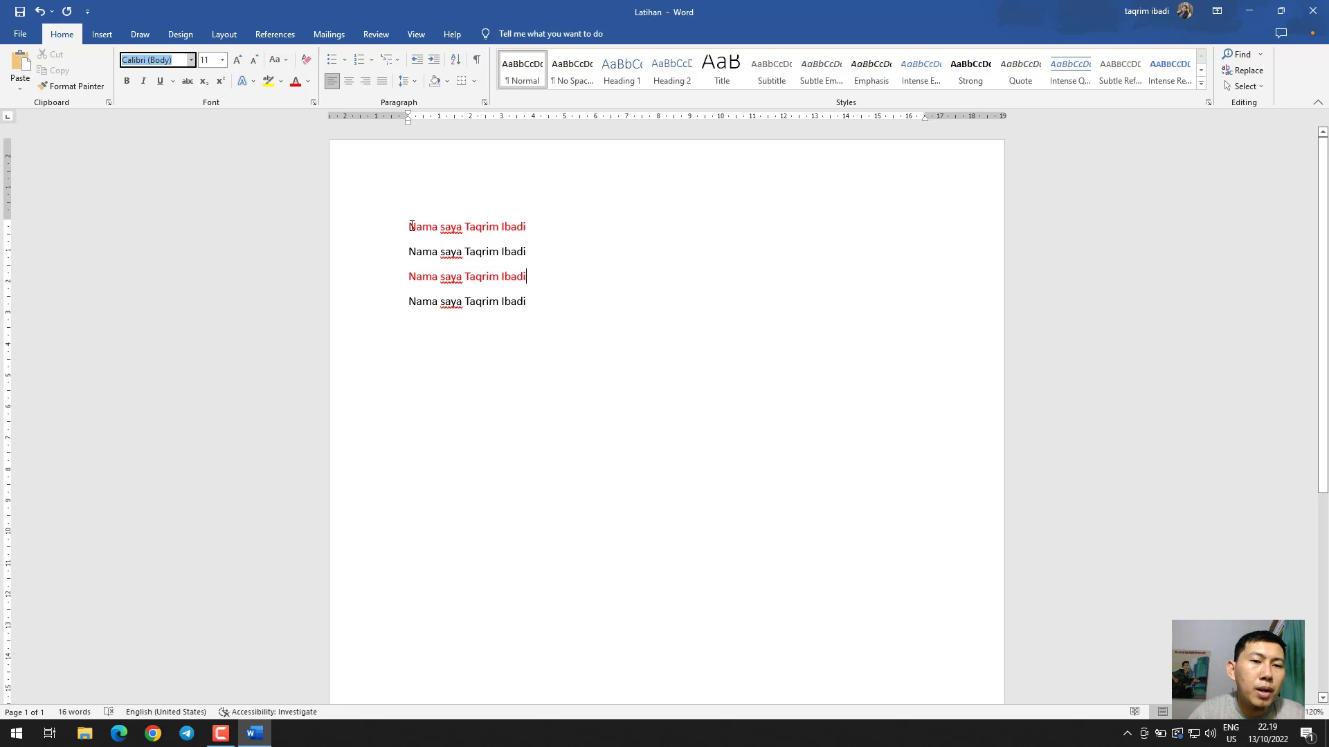
{"action": "left_click_drag", "start_coordinate": [411, 226], "coordinate": [564, 229]}
{"action": "key", "text": "ctrl+a"}
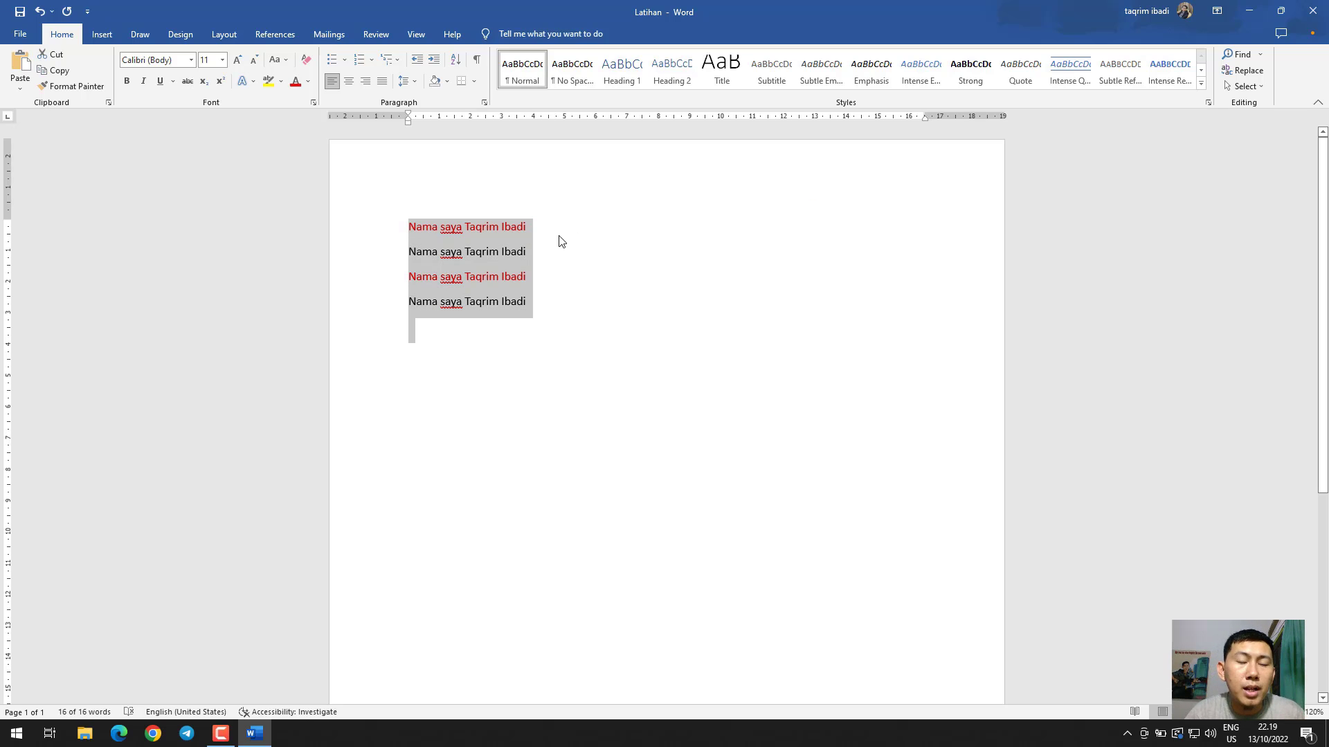
{"action": "left_click", "coordinate": [169, 62]}
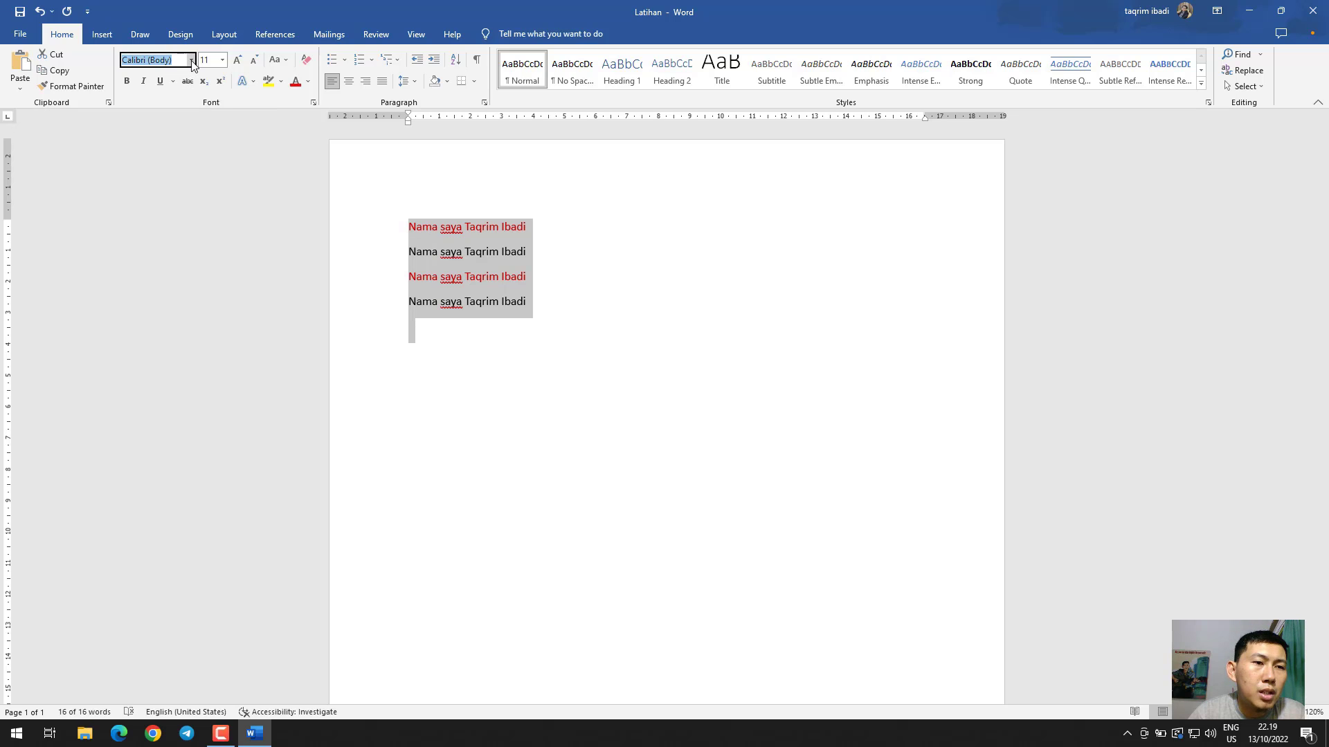
{"action": "left_click", "coordinate": [190, 60]}
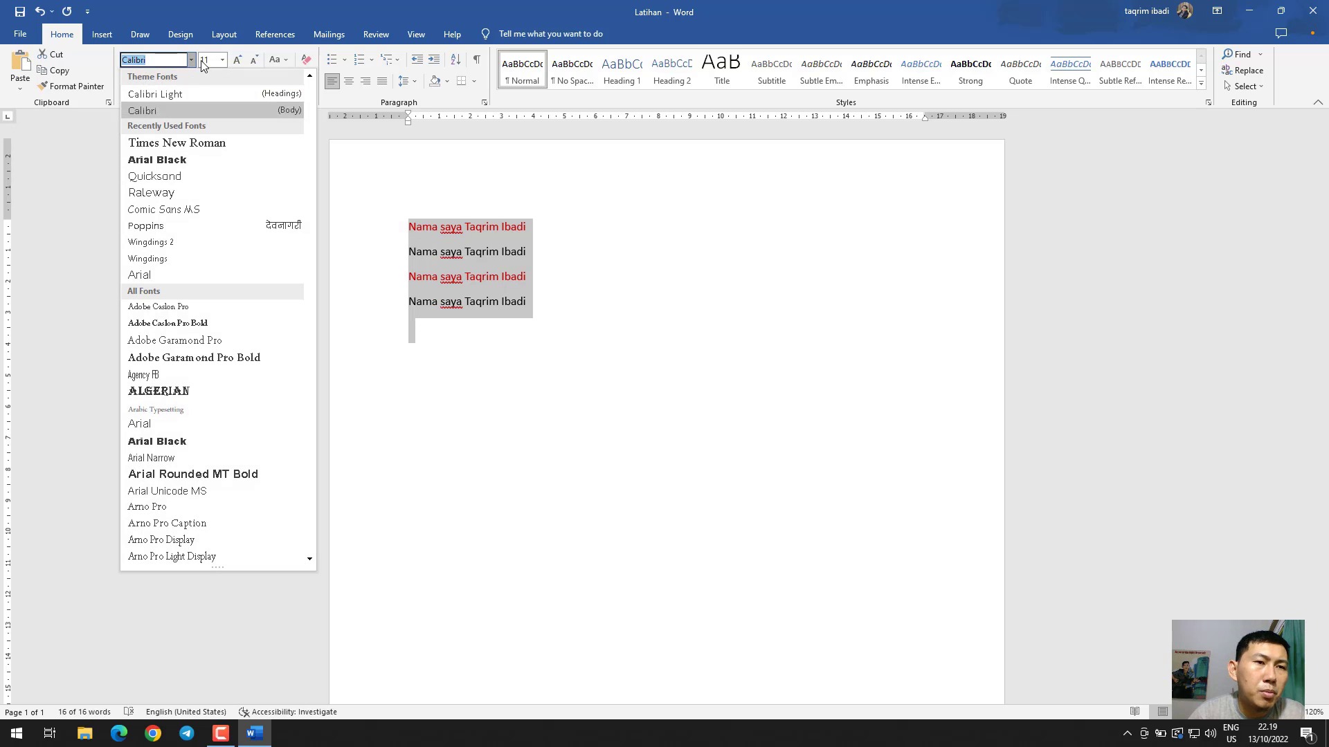
{"action": "left_click", "coordinate": [235, 144]}
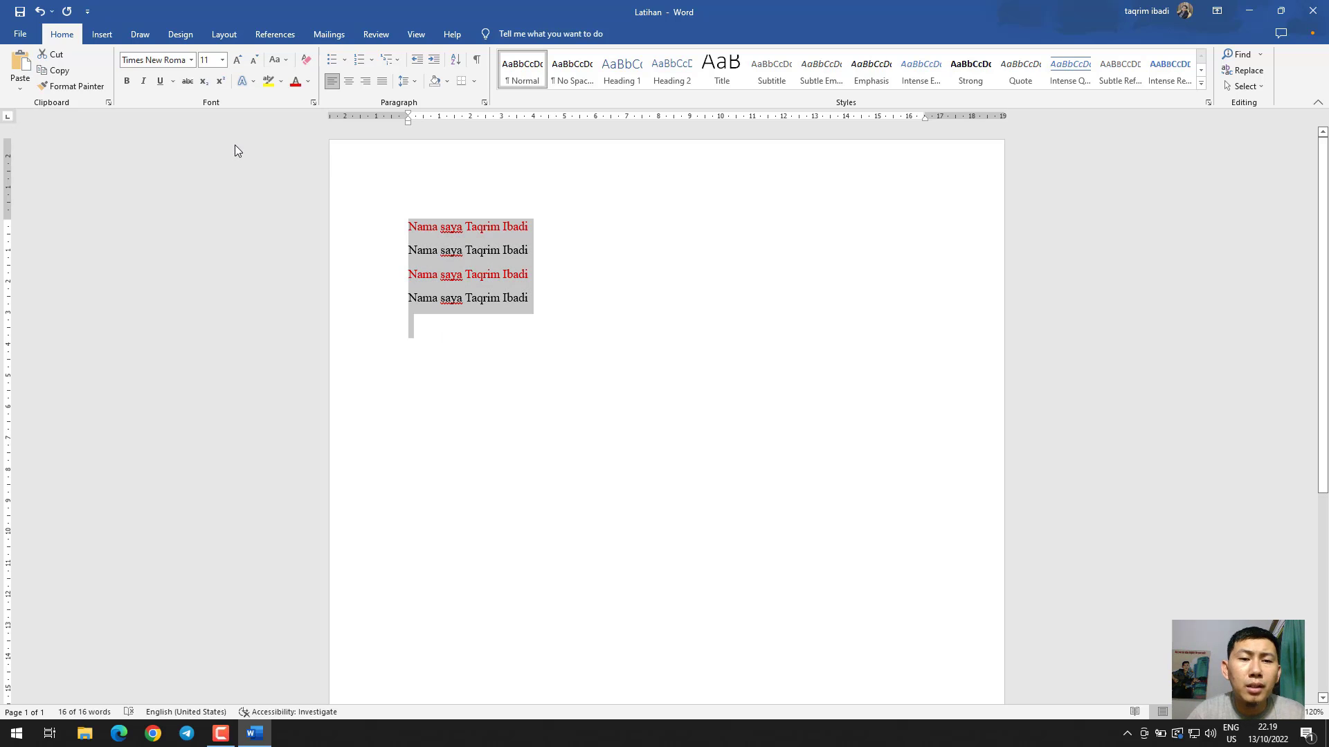
{"action": "left_click", "coordinate": [192, 61]}
{"action": "scroll", "coordinate": [276, 272], "scroll_direction": "down", "scroll_amount": 10}
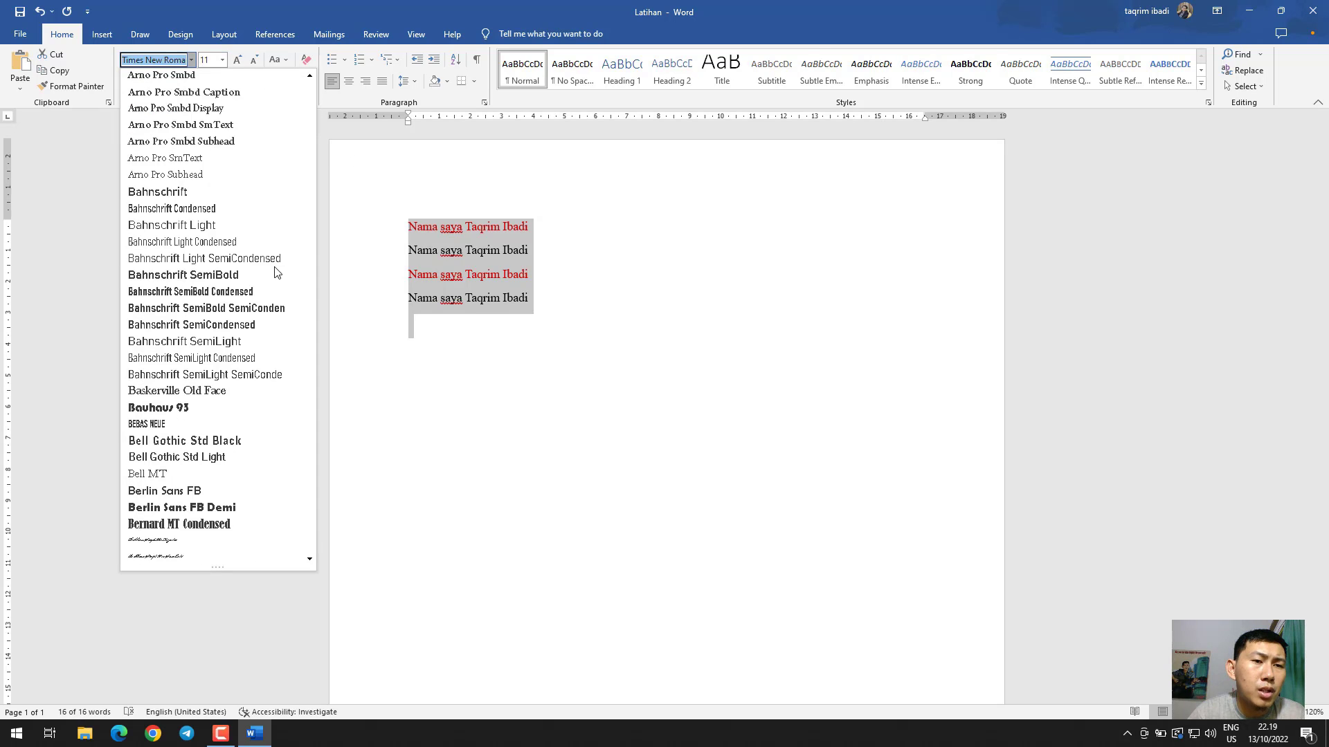
{"action": "scroll", "coordinate": [275, 272], "scroll_direction": "down", "scroll_amount": 15}
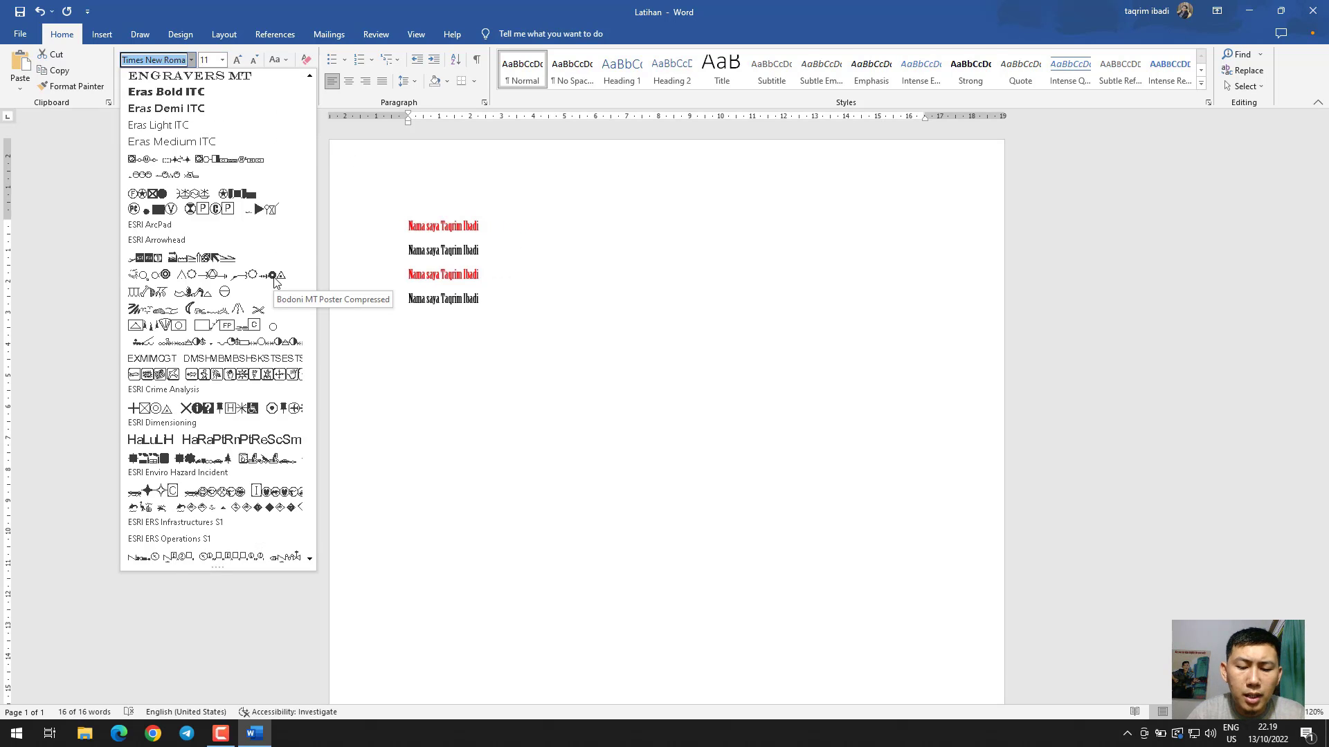
{"action": "scroll", "coordinate": [274, 277], "scroll_direction": "down", "scroll_amount": 9}
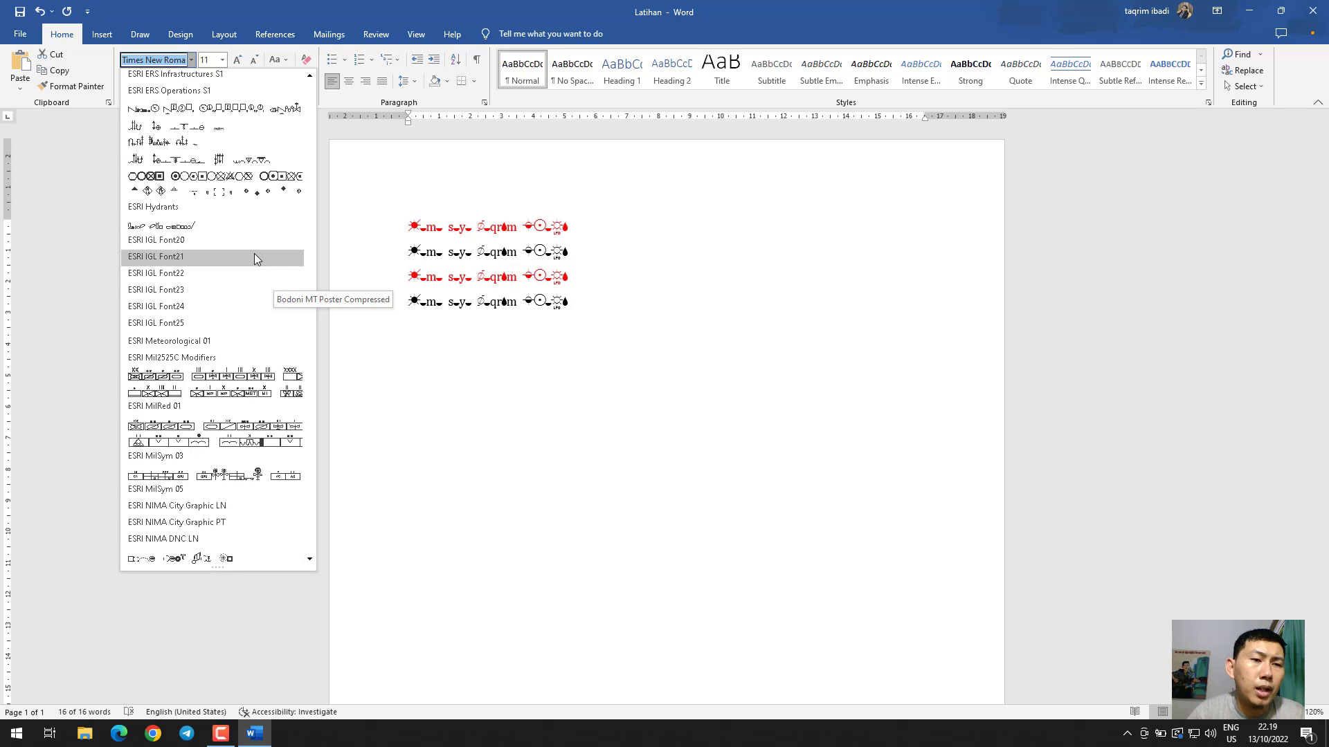
{"action": "scroll", "coordinate": [254, 257], "scroll_direction": "up", "scroll_amount": 13}
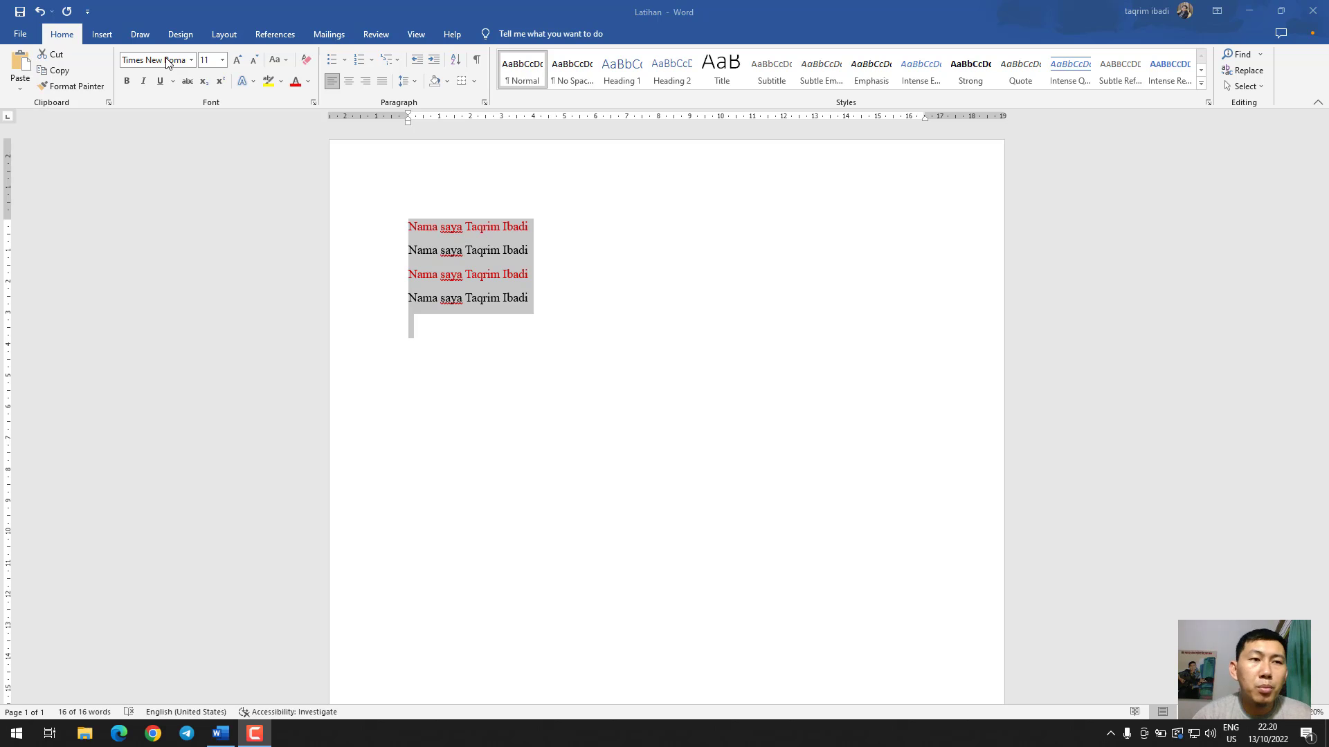
Set the font size of all the selected text to 18
{"action": "left_click", "coordinate": [223, 61]}
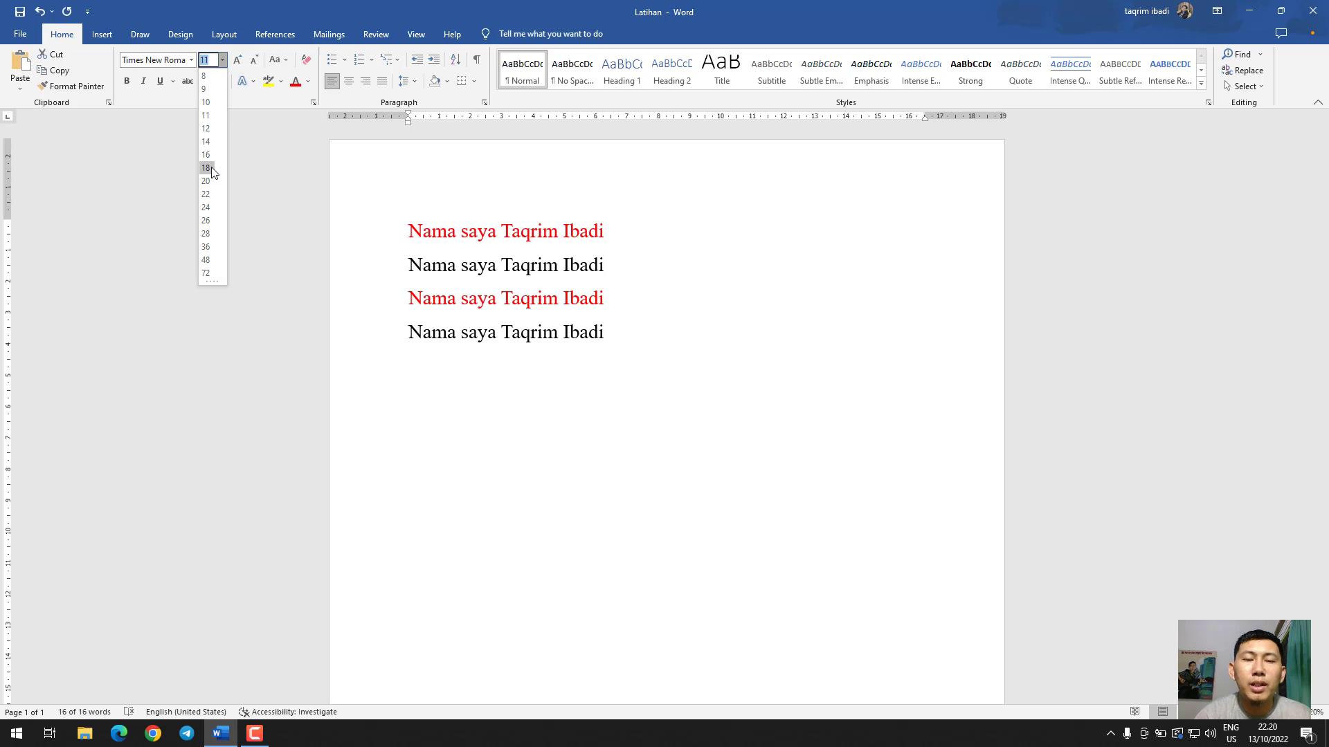
{"action": "left_click", "coordinate": [212, 173]}
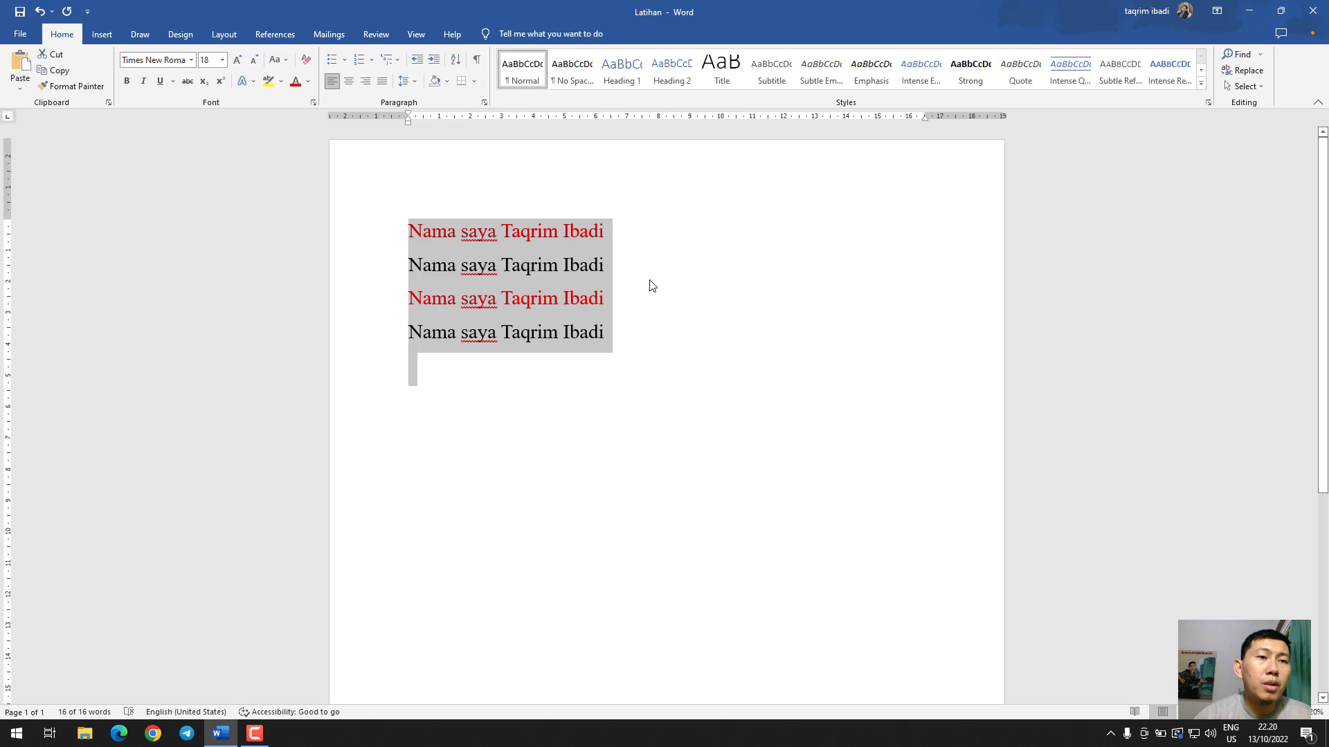
Enlarge all the text by one size increment to 20 and reduce it back to 18, three times
{"action": "left_click", "coordinate": [239, 64]}
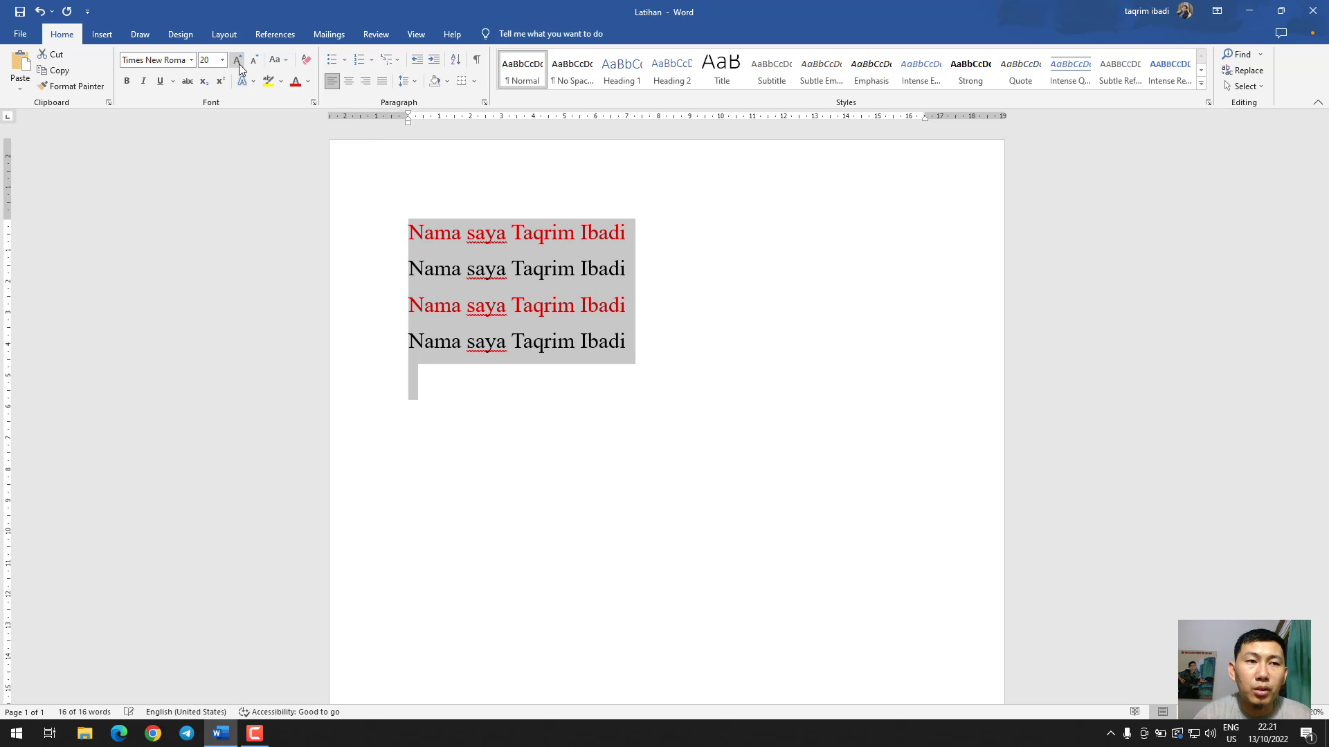
{"action": "left_click", "coordinate": [255, 59]}
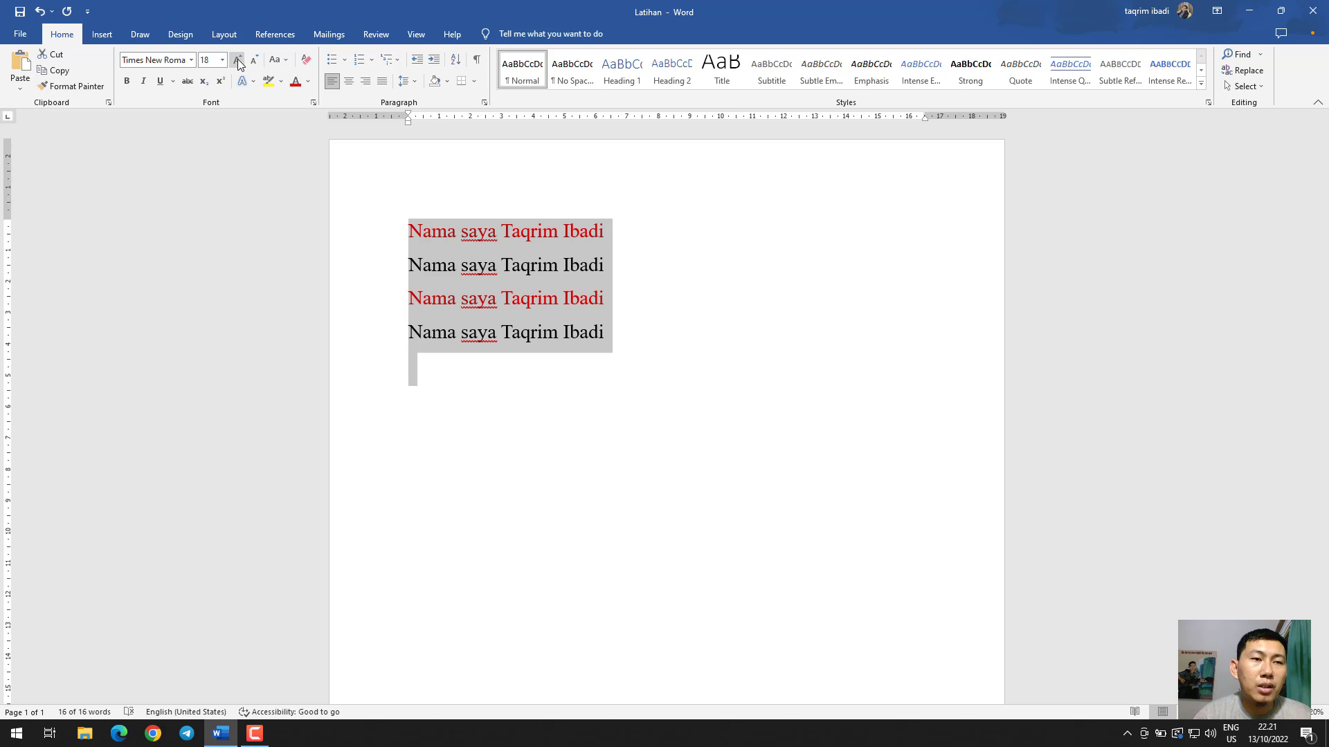
{"action": "left_click", "coordinate": [239, 61]}
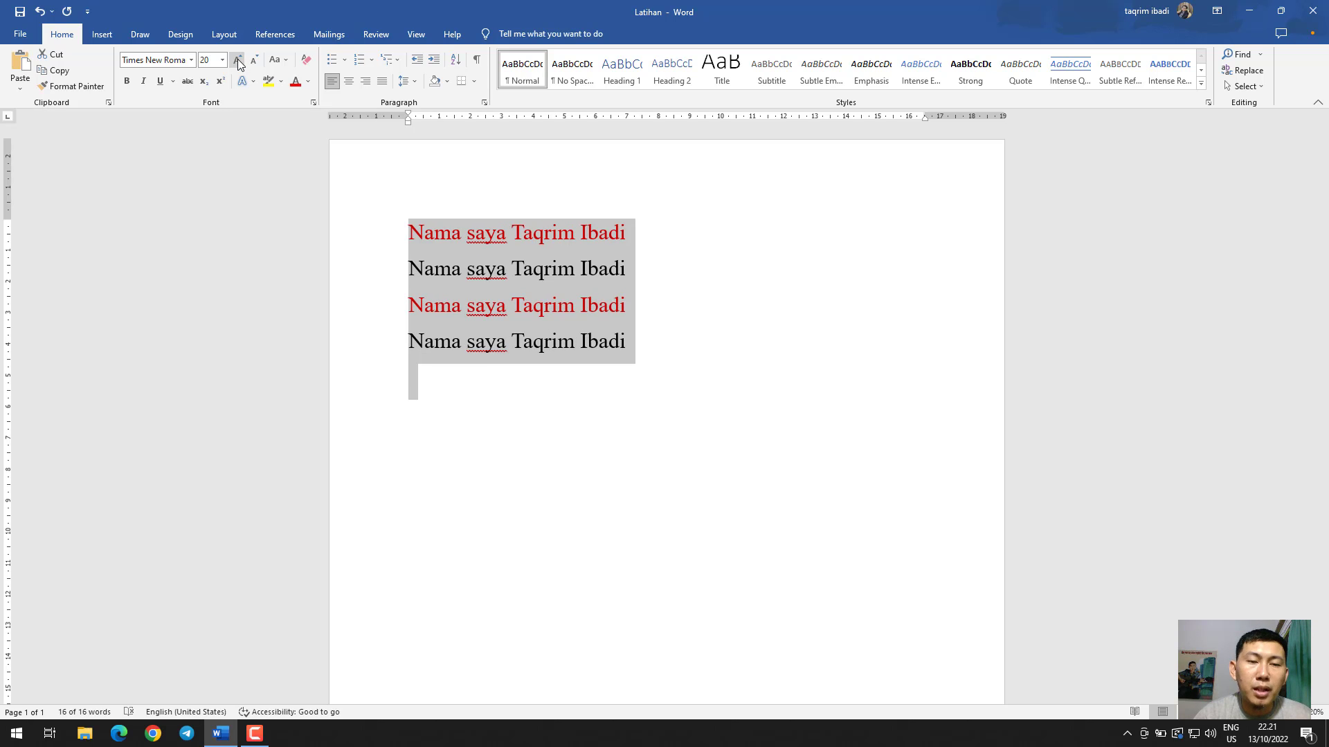
{"action": "left_click", "coordinate": [254, 60]}
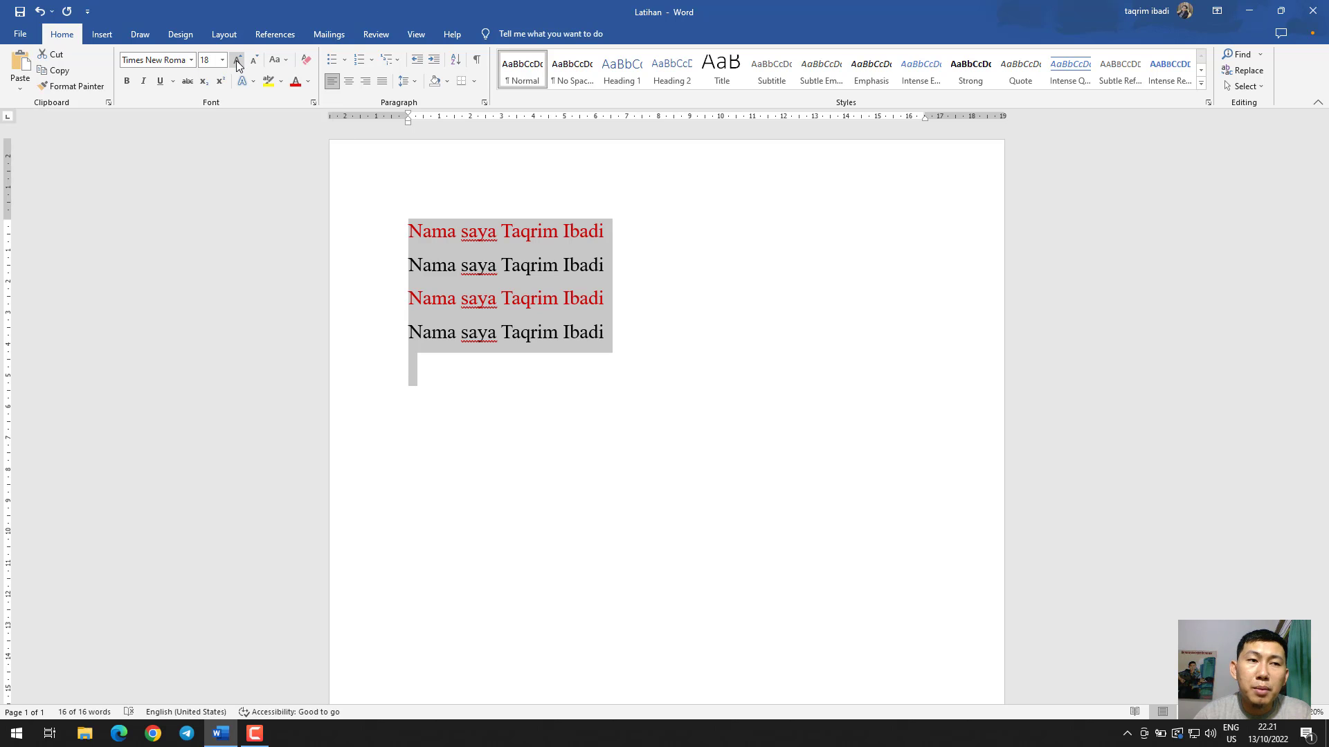
{"action": "left_click", "coordinate": [238, 62]}
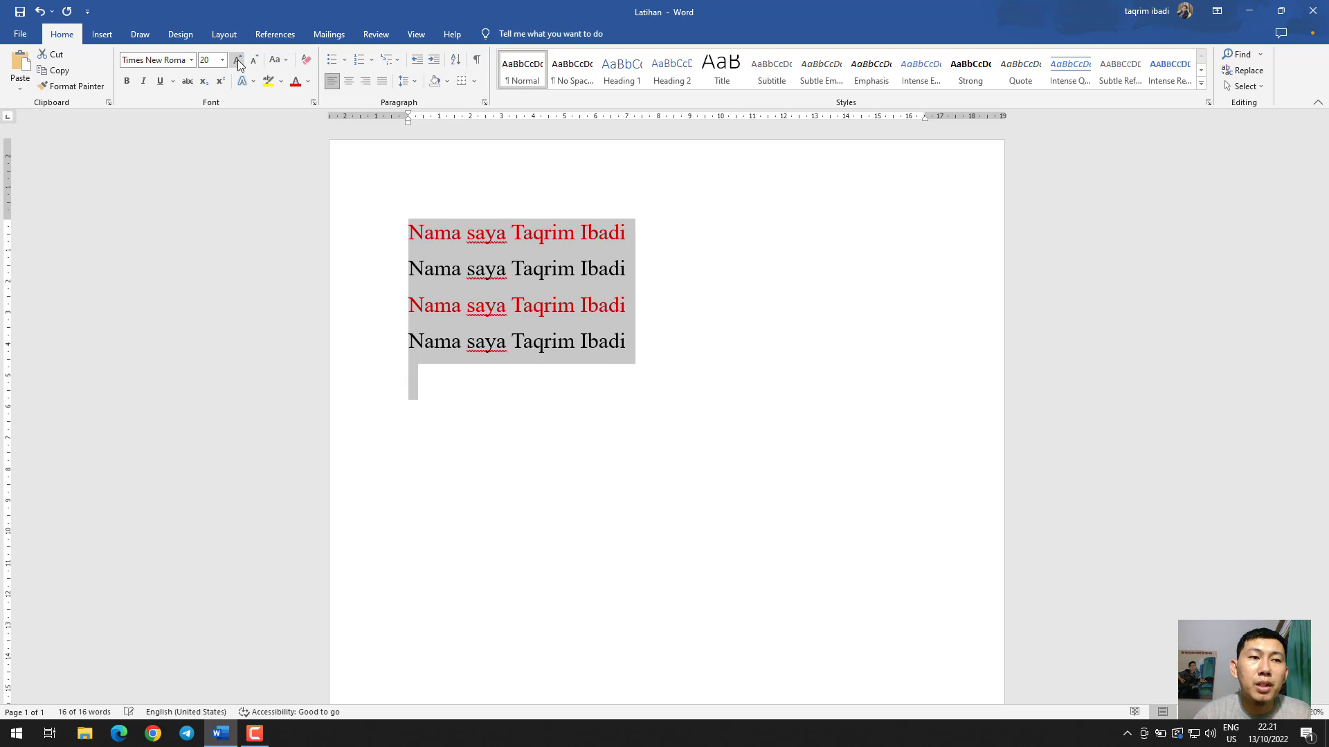
{"action": "left_click", "coordinate": [254, 62]}
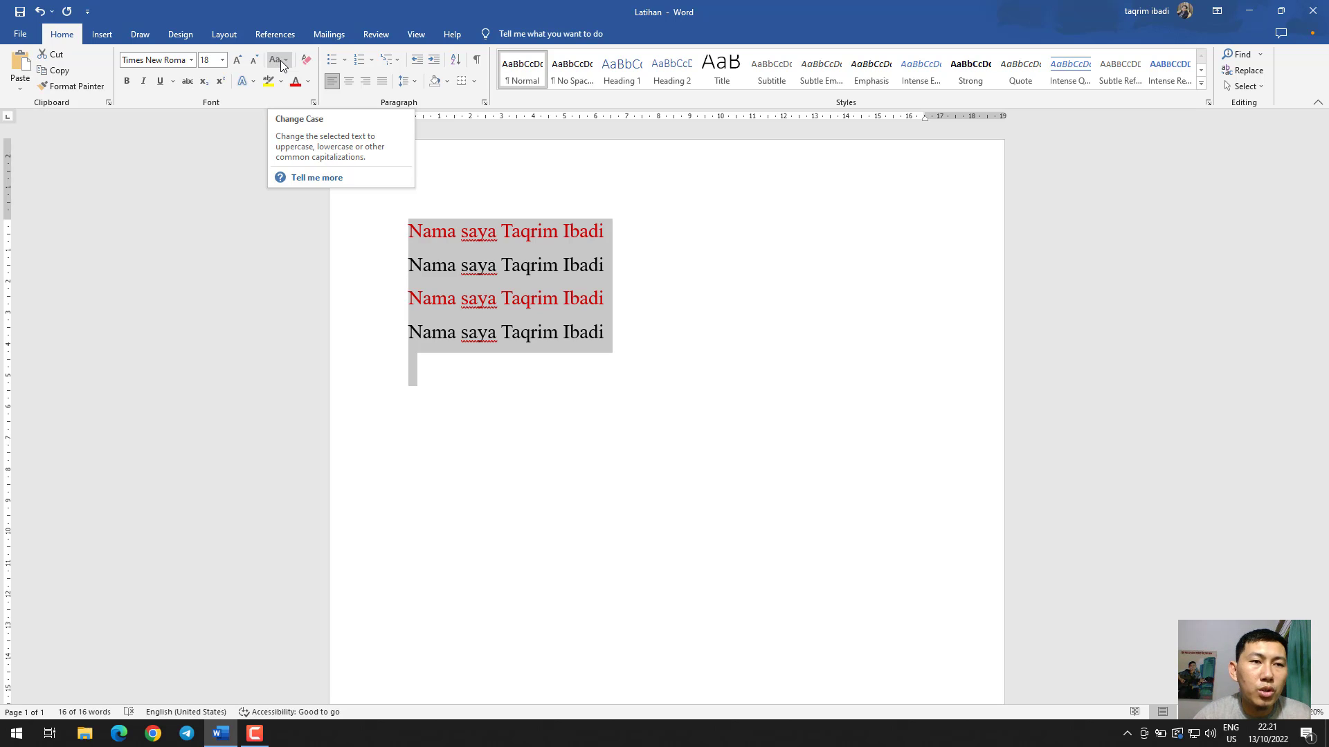
Change the case of all the sentence lines to lowercase and from there to sentence case
{"action": "left_click", "coordinate": [281, 65]}
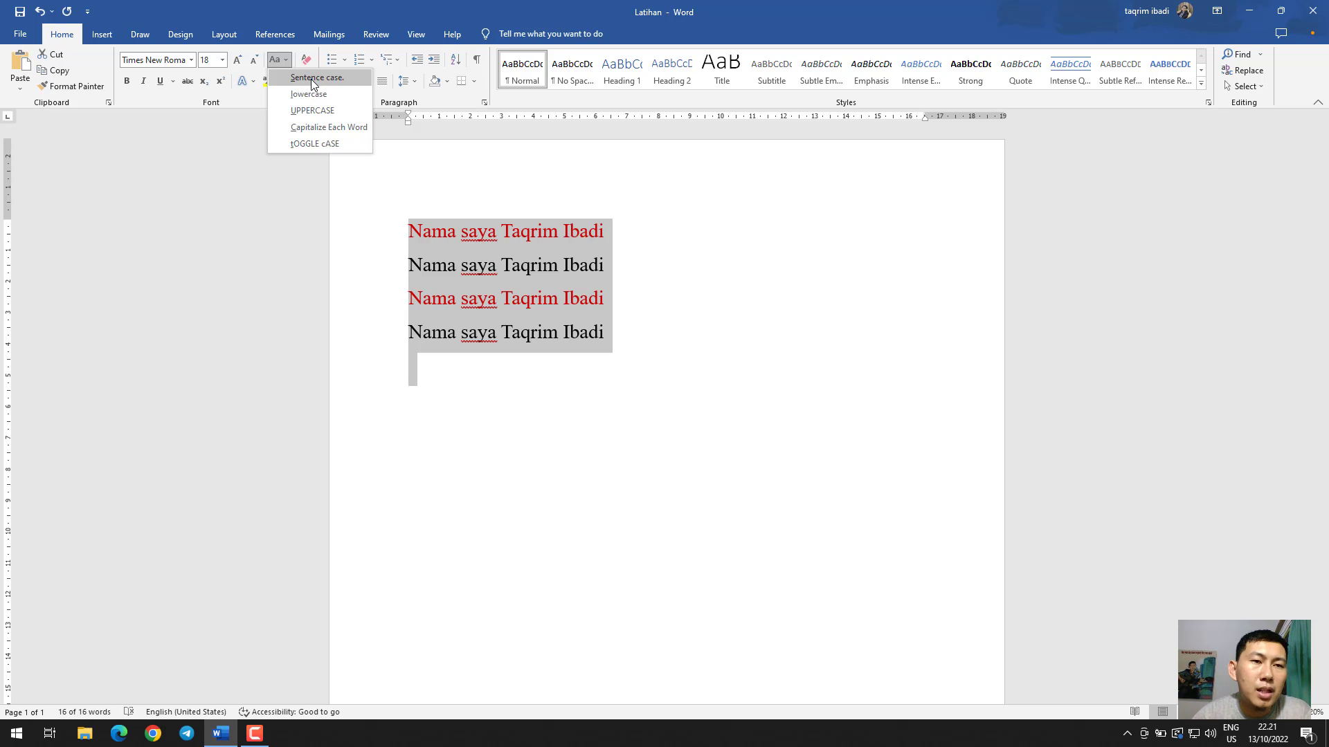
{"action": "key", "text": "Escape"}
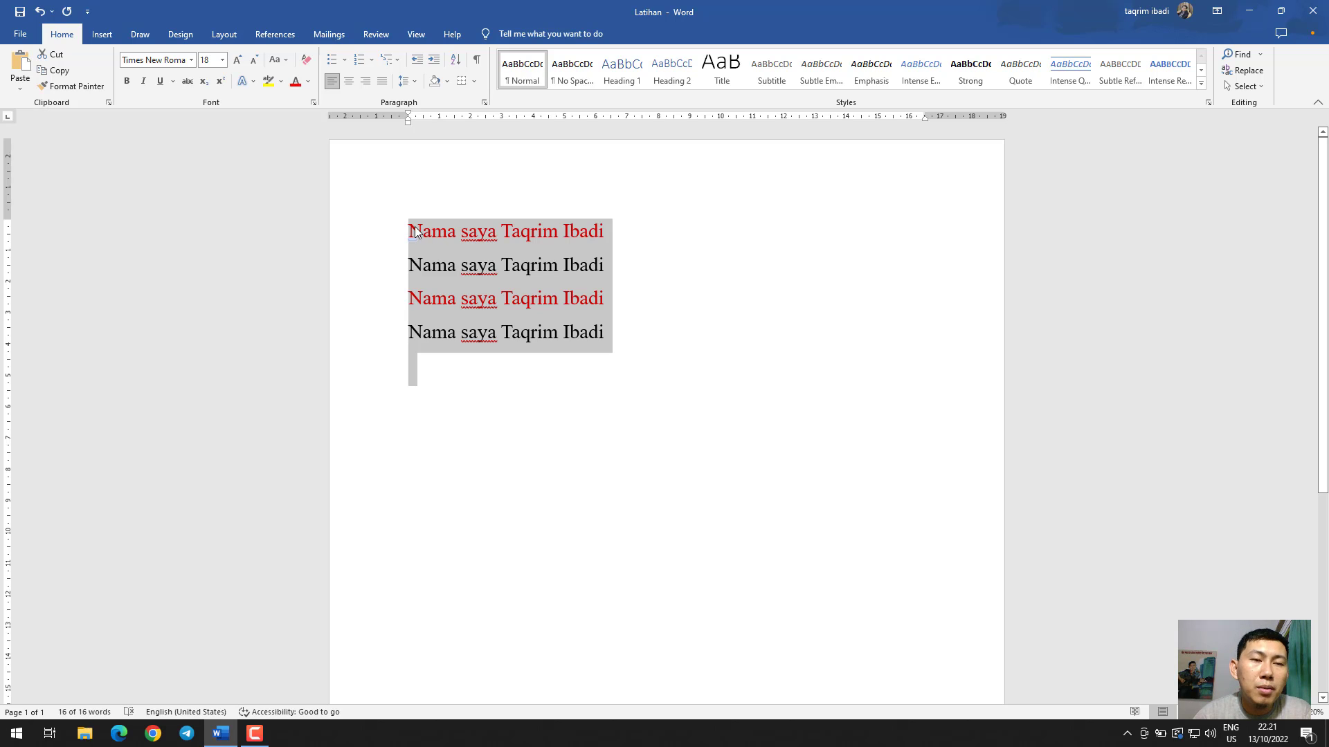
{"action": "left_click", "coordinate": [277, 62]}
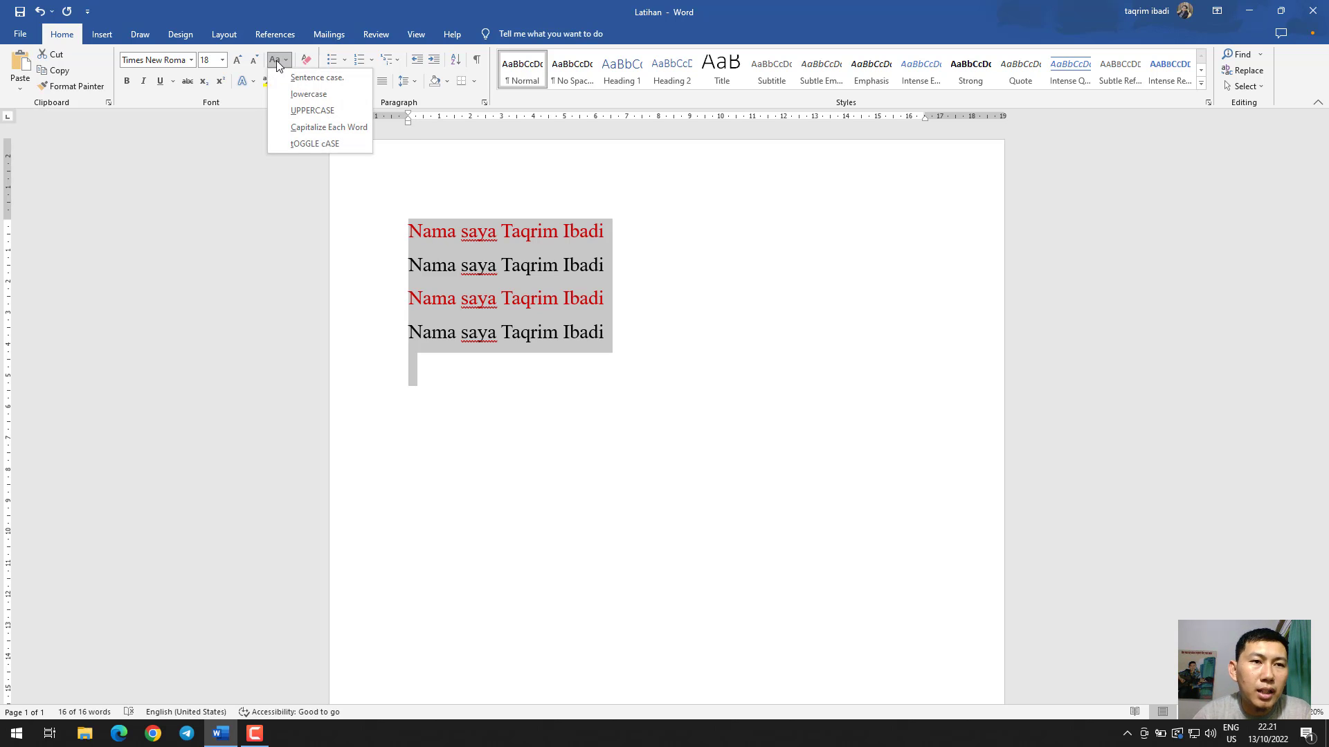
{"action": "left_click", "coordinate": [290, 95]}
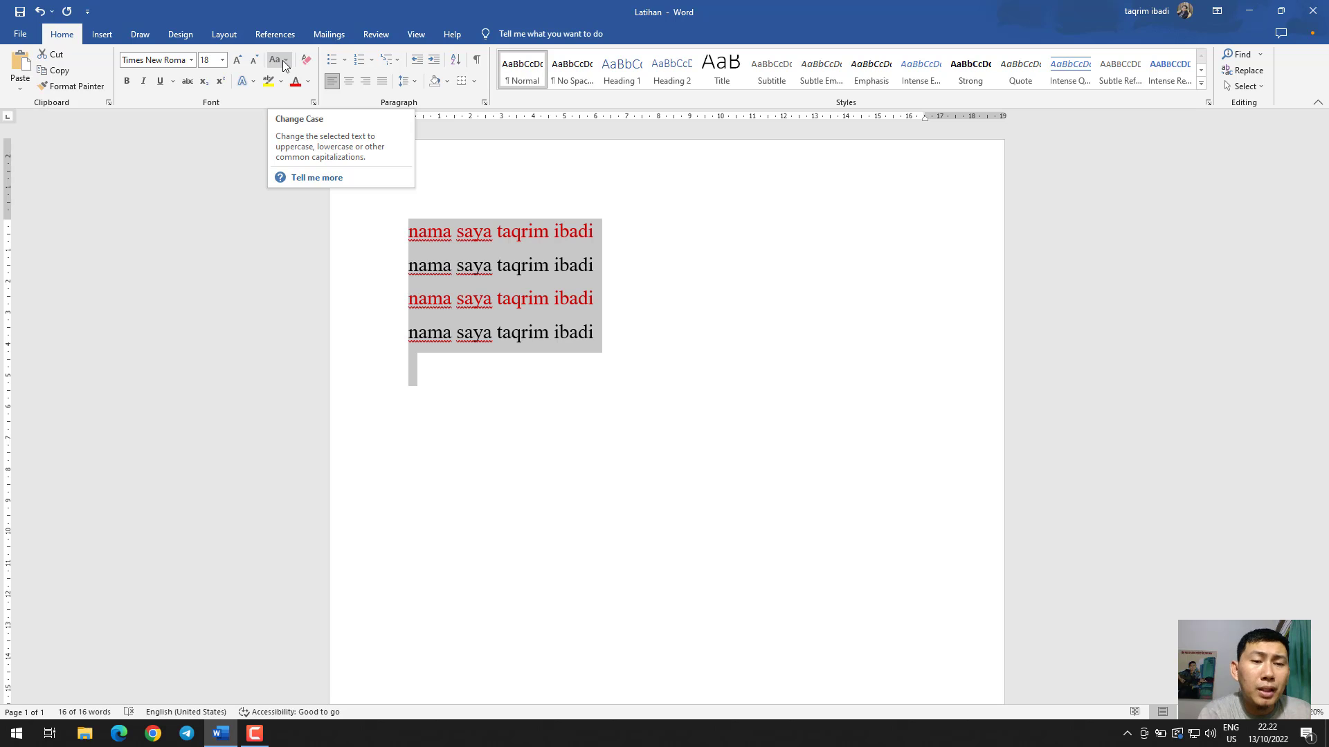
{"action": "left_click", "coordinate": [284, 61]}
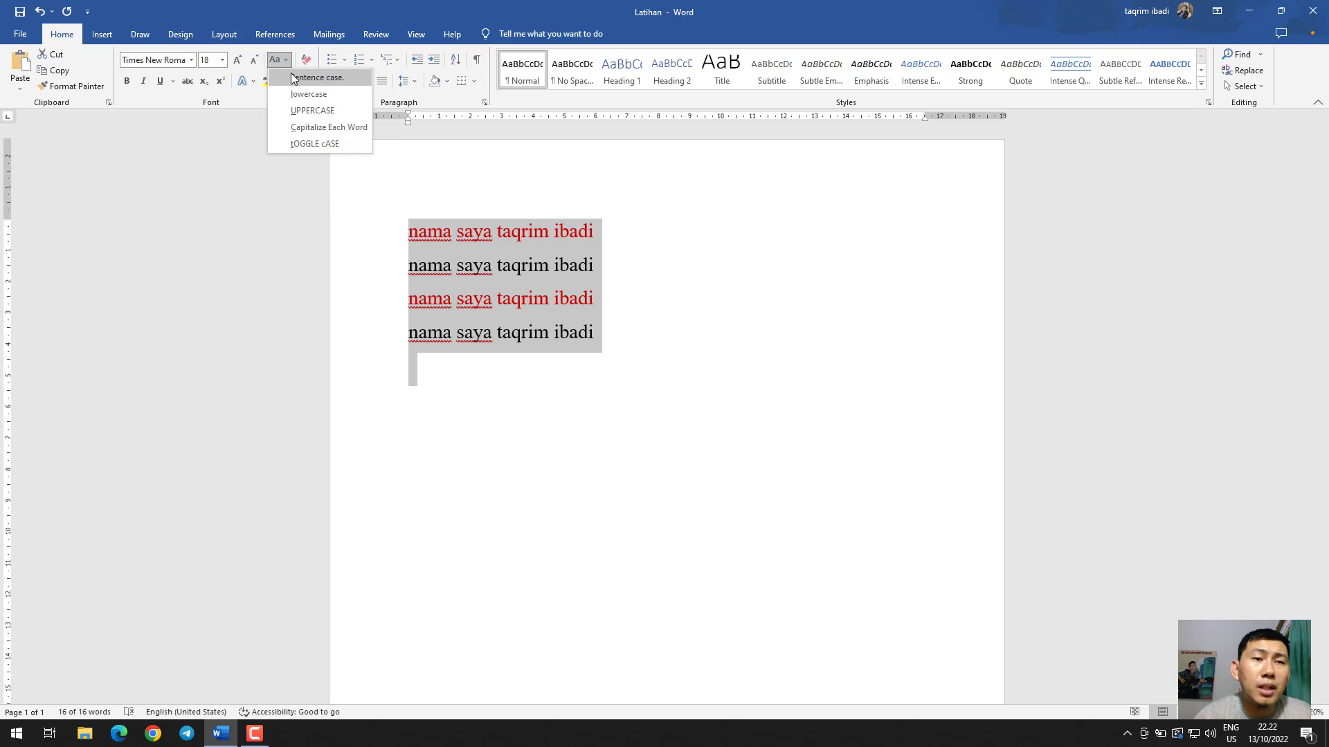
{"action": "left_click", "coordinate": [304, 77]}
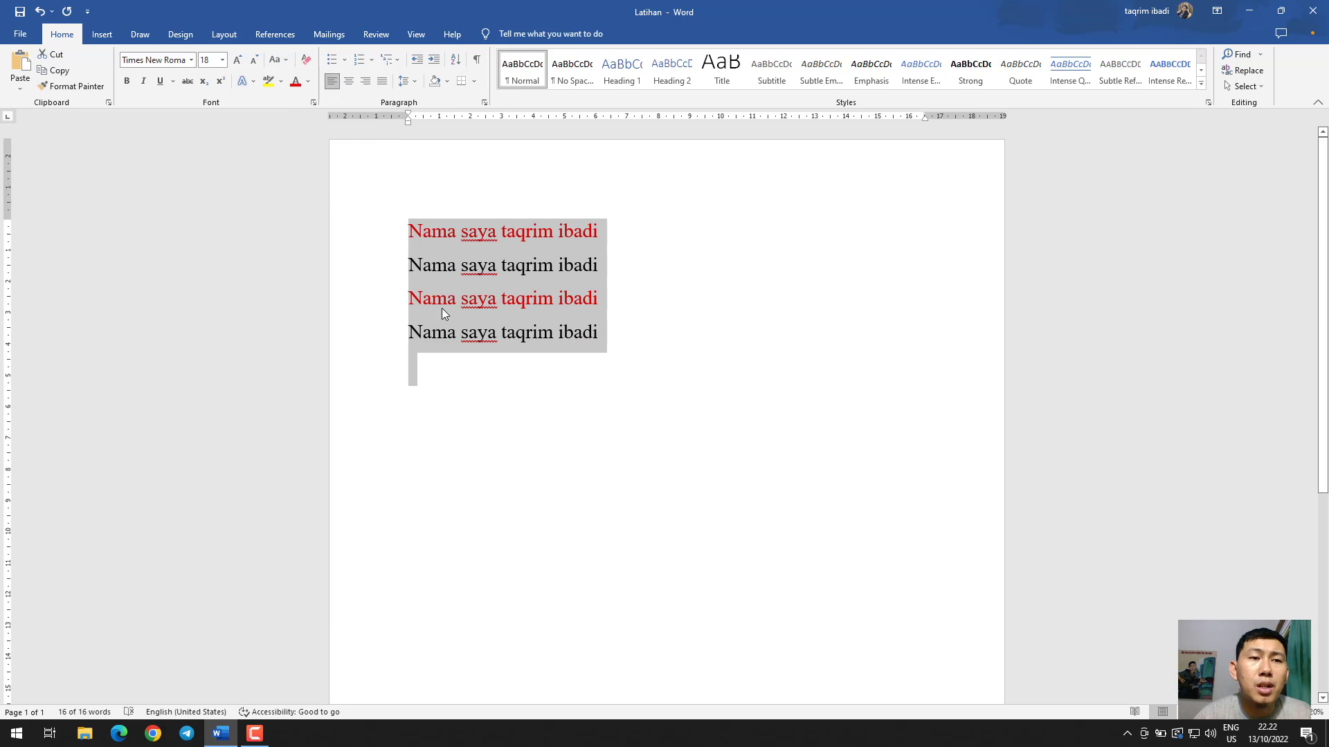
Change the case of all the sentence lines to uppercase
{"action": "left_click", "coordinate": [278, 62]}
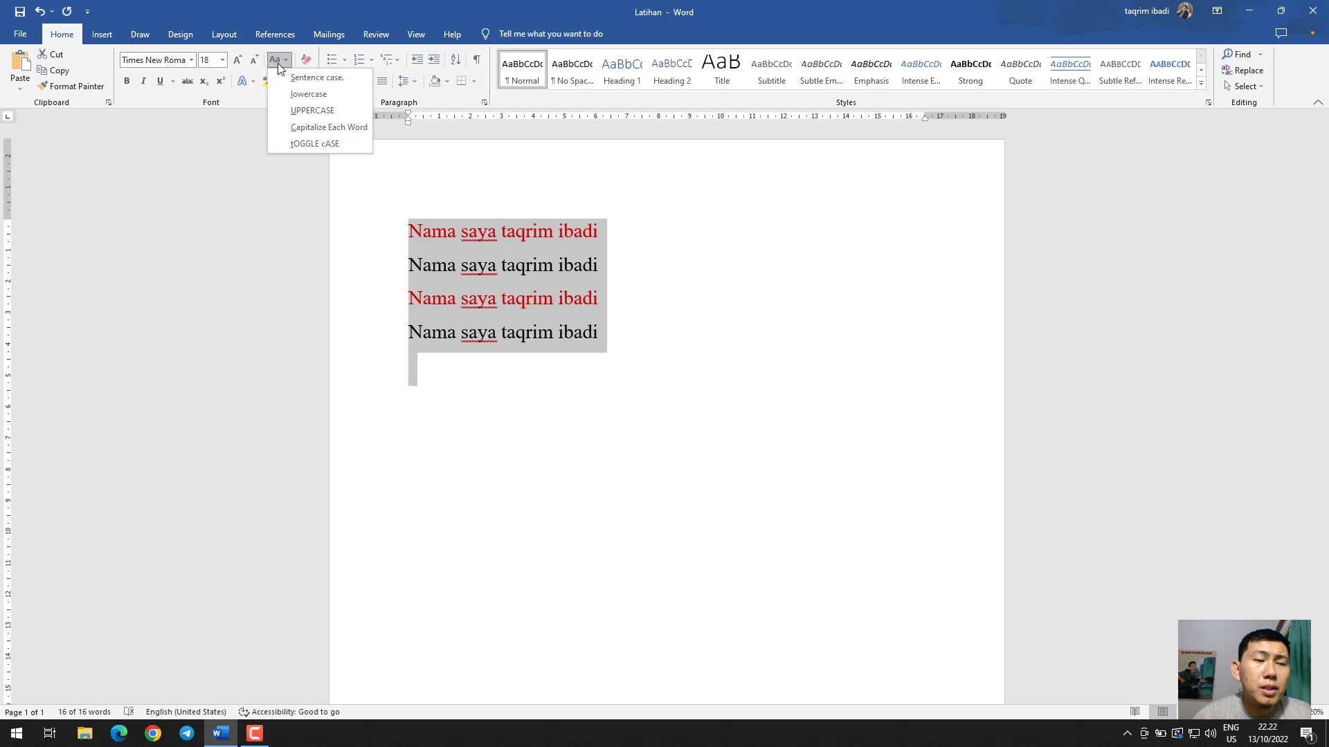
{"action": "left_click", "coordinate": [313, 111]}
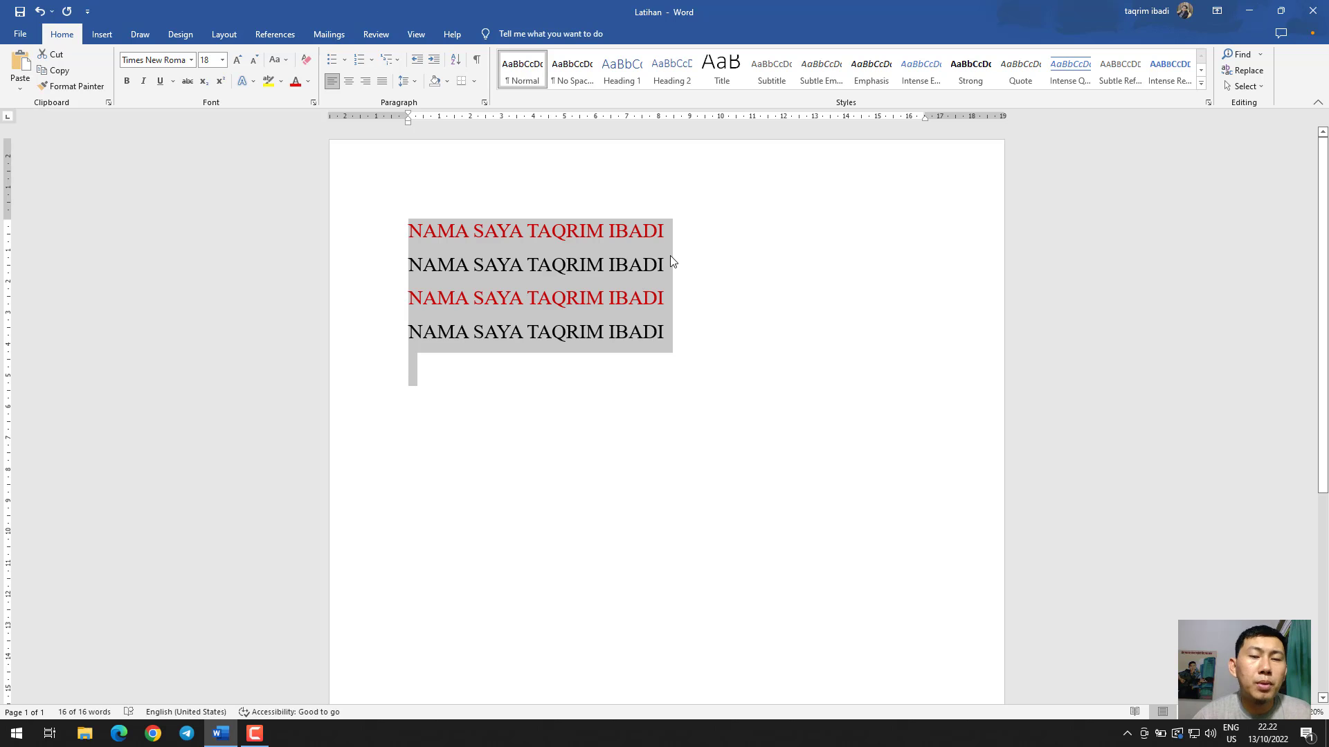
Reduce all the text to size 16 and bring it back to 18, and capitalize each word of the sentence lines
{"action": "left_click", "coordinate": [254, 61]}
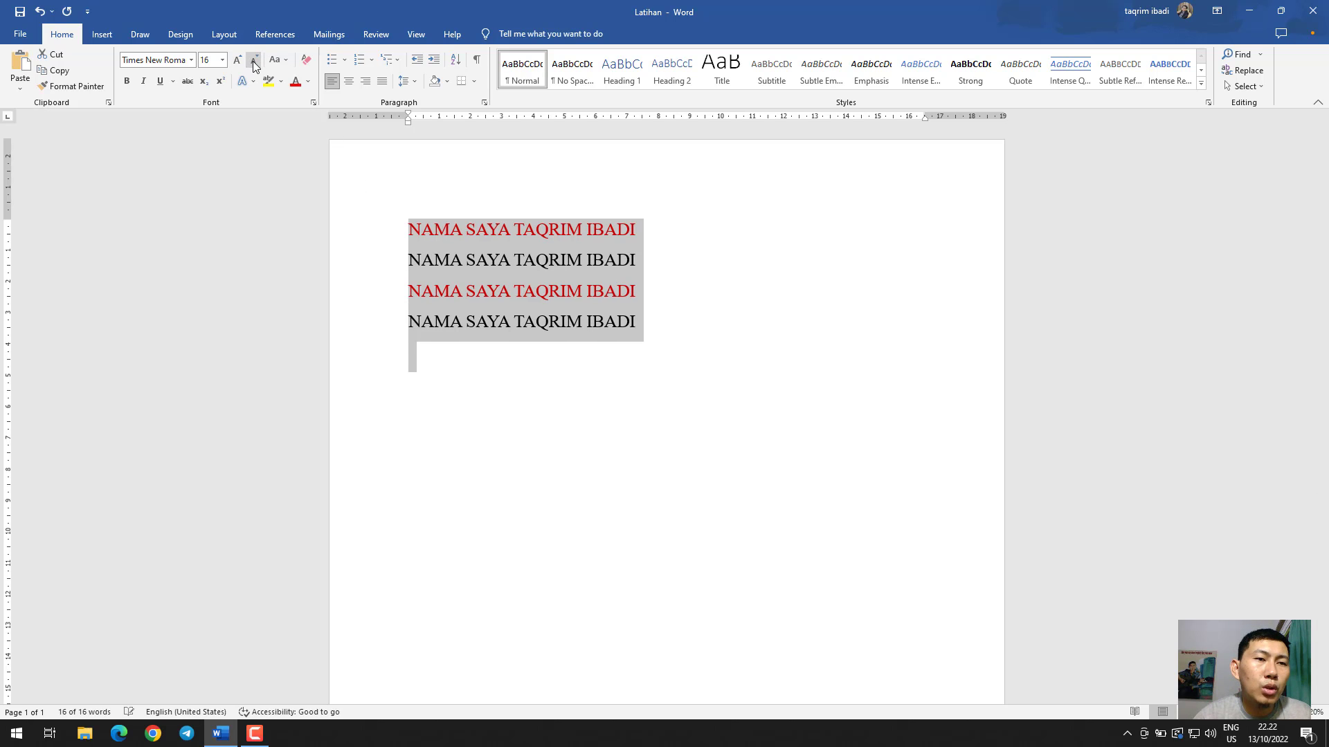
{"action": "left_click", "coordinate": [237, 60]}
{"action": "left_click", "coordinate": [278, 63]}
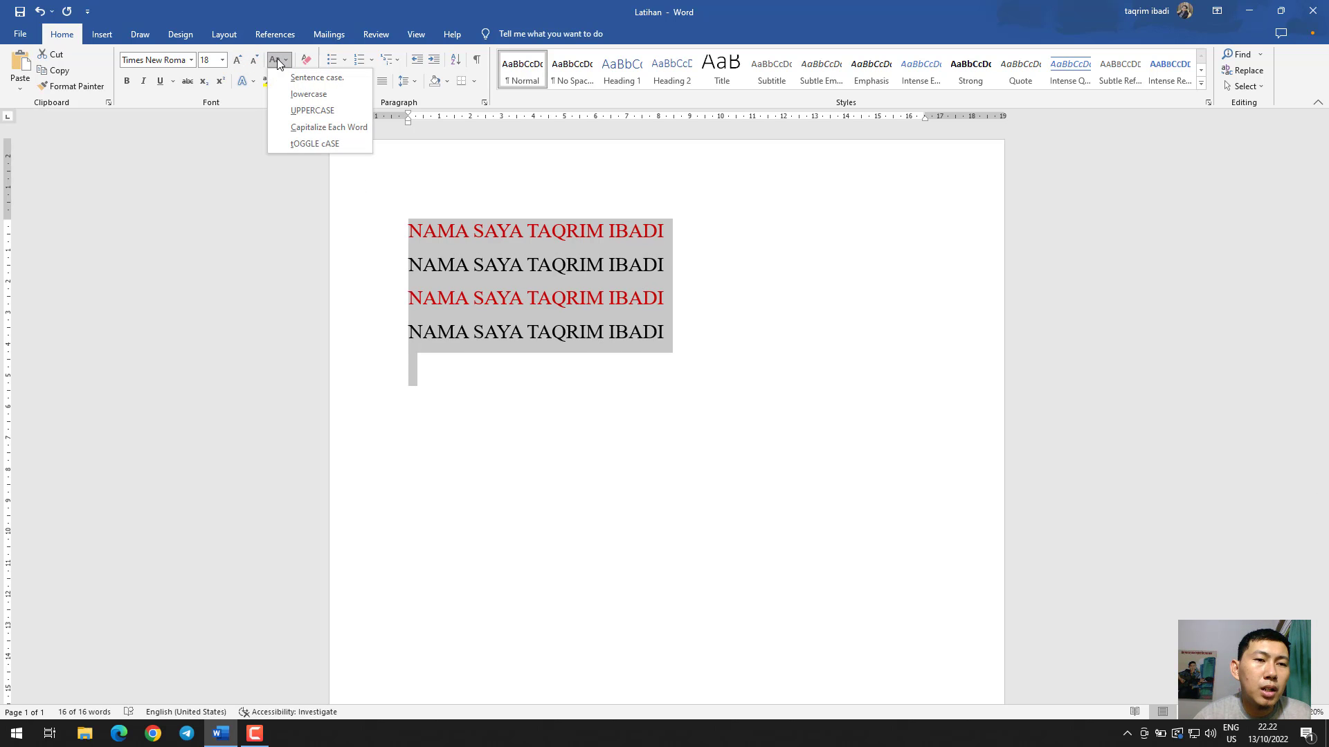
{"action": "left_click", "coordinate": [322, 125]}
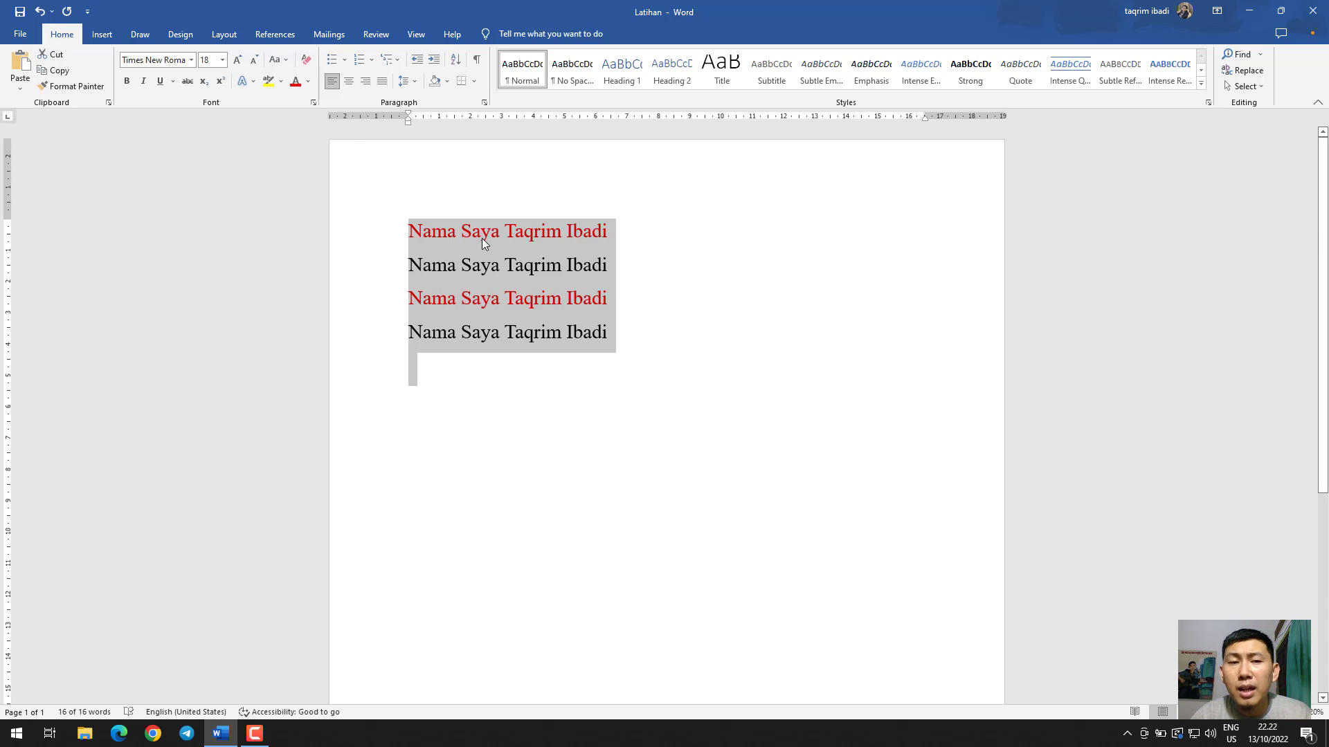
Switch the case of all the sentence lines to toggle case and back to Capitalize Each Word
{"action": "left_click", "coordinate": [279, 61]}
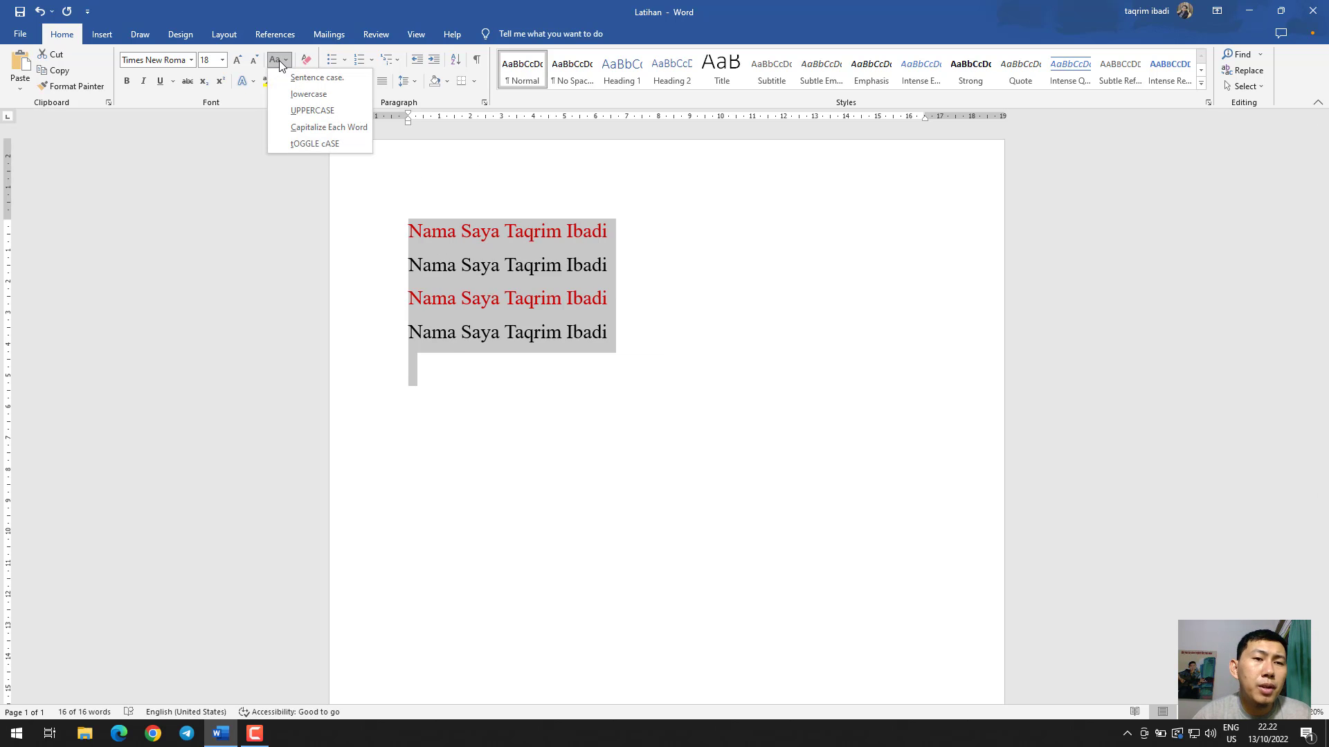
{"action": "left_click", "coordinate": [313, 144]}
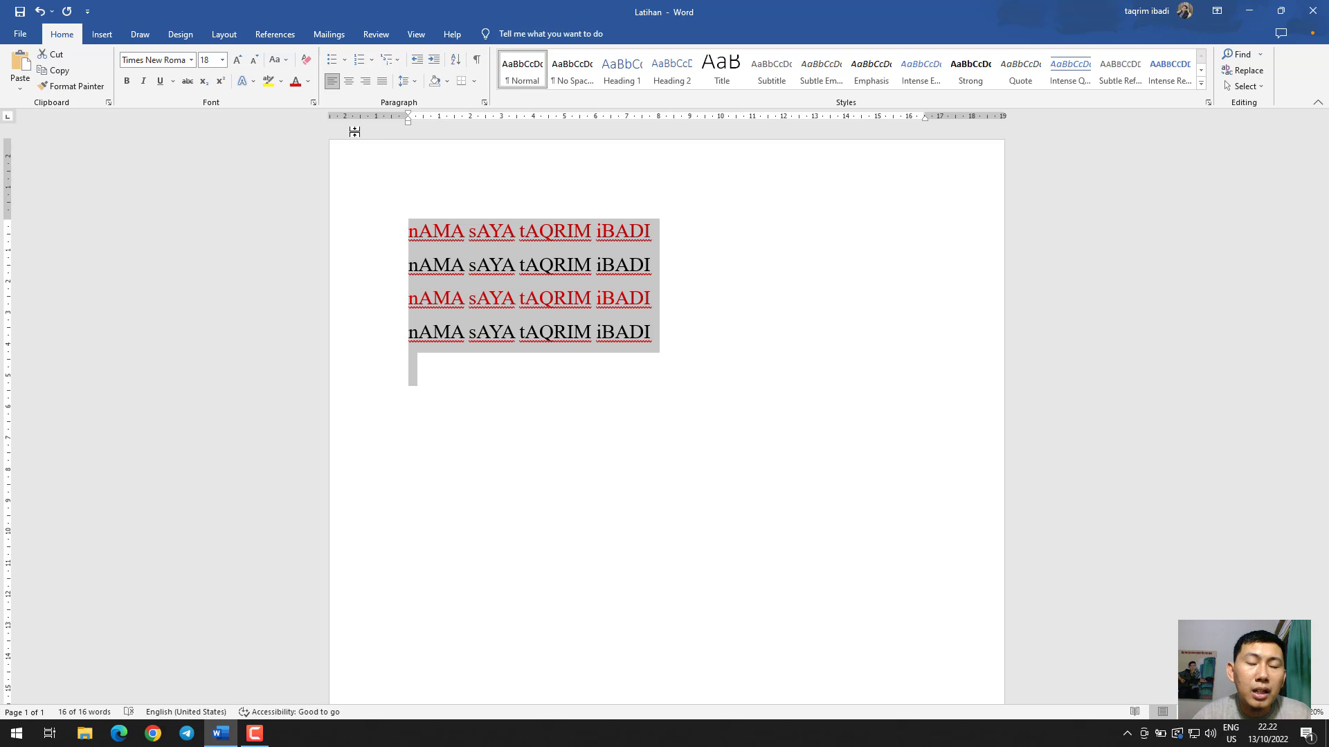
{"action": "left_click", "coordinate": [286, 65]}
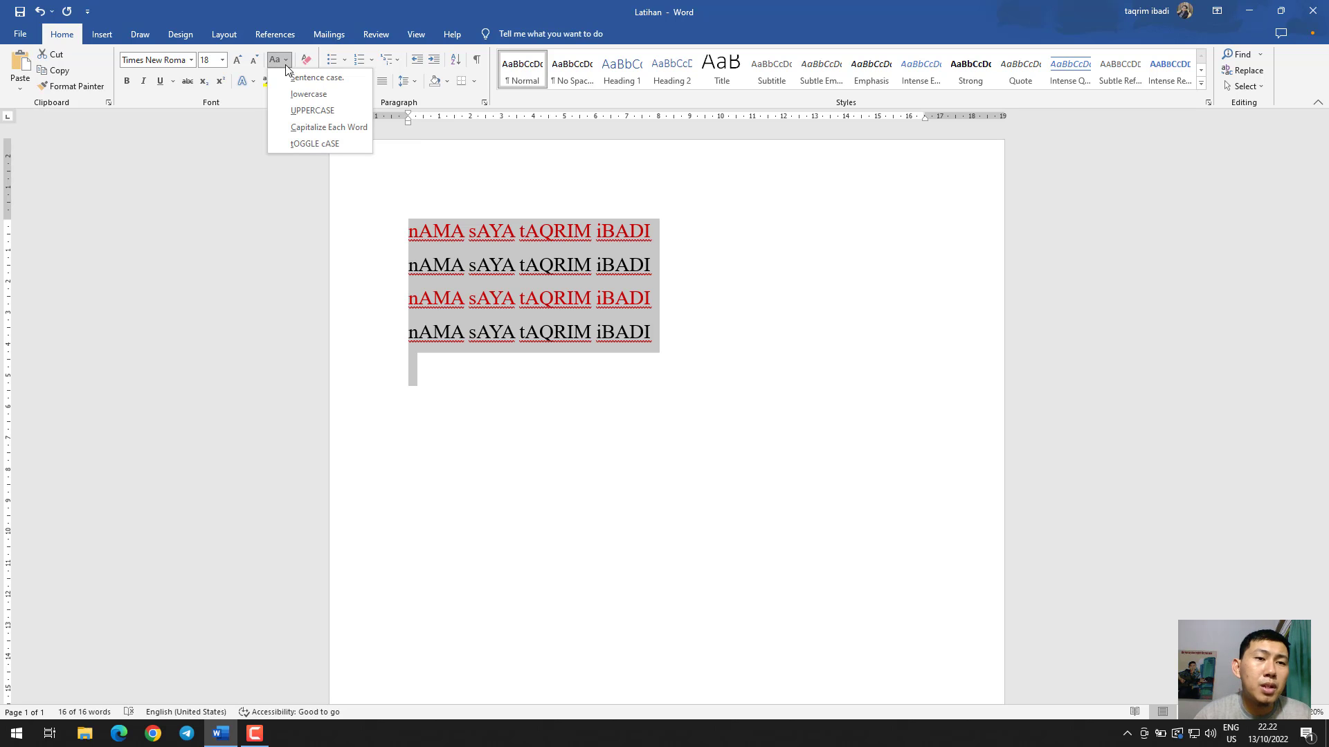
{"action": "left_click", "coordinate": [311, 129]}
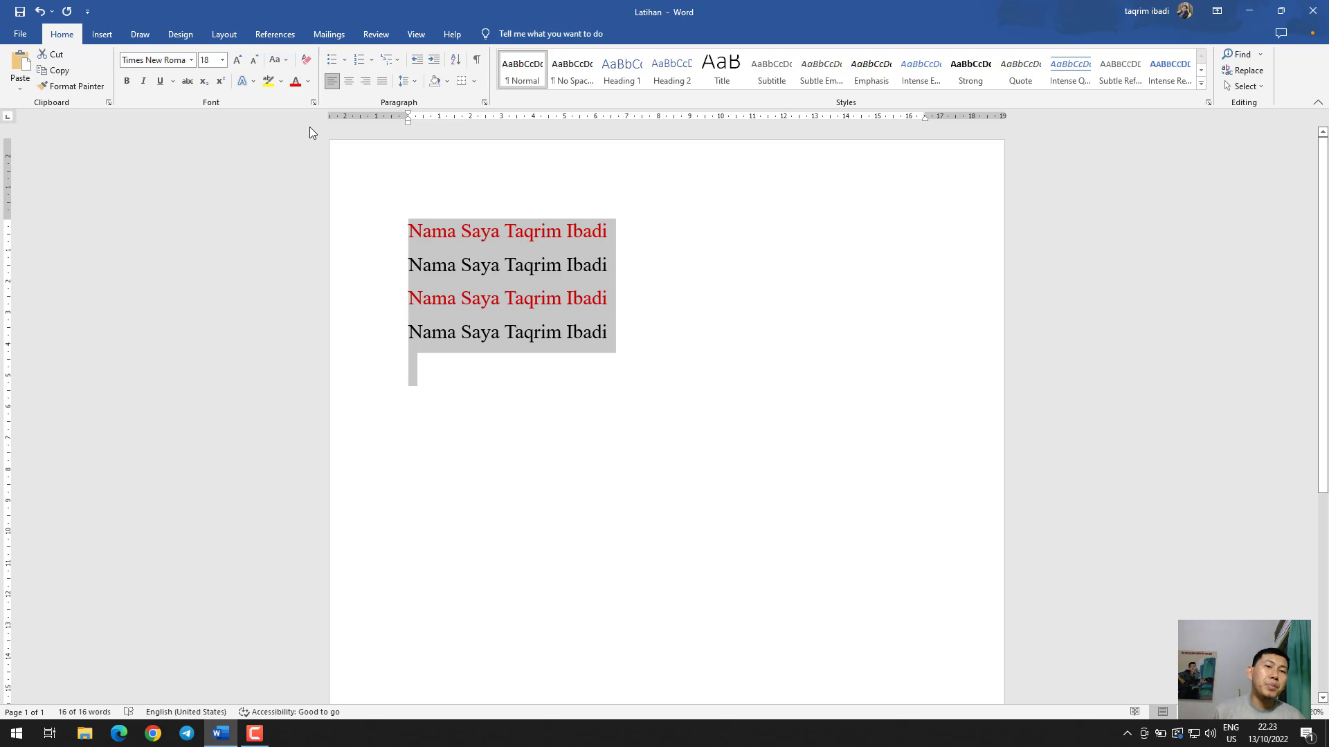
Clear all formatting from the selected lines and undo the clearing
{"action": "left_click", "coordinate": [305, 66]}
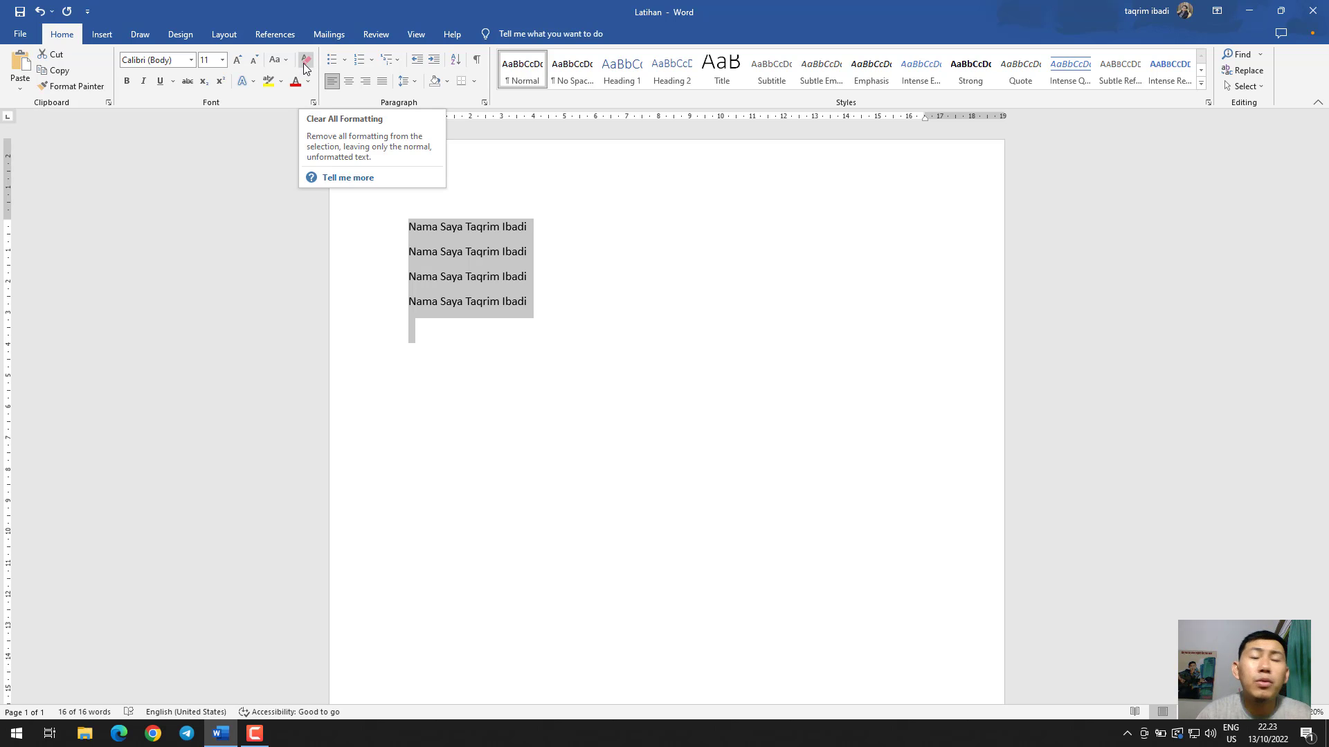
{"action": "left_click", "coordinate": [762, 409]}
{"action": "key", "text": "ctrl+z"}
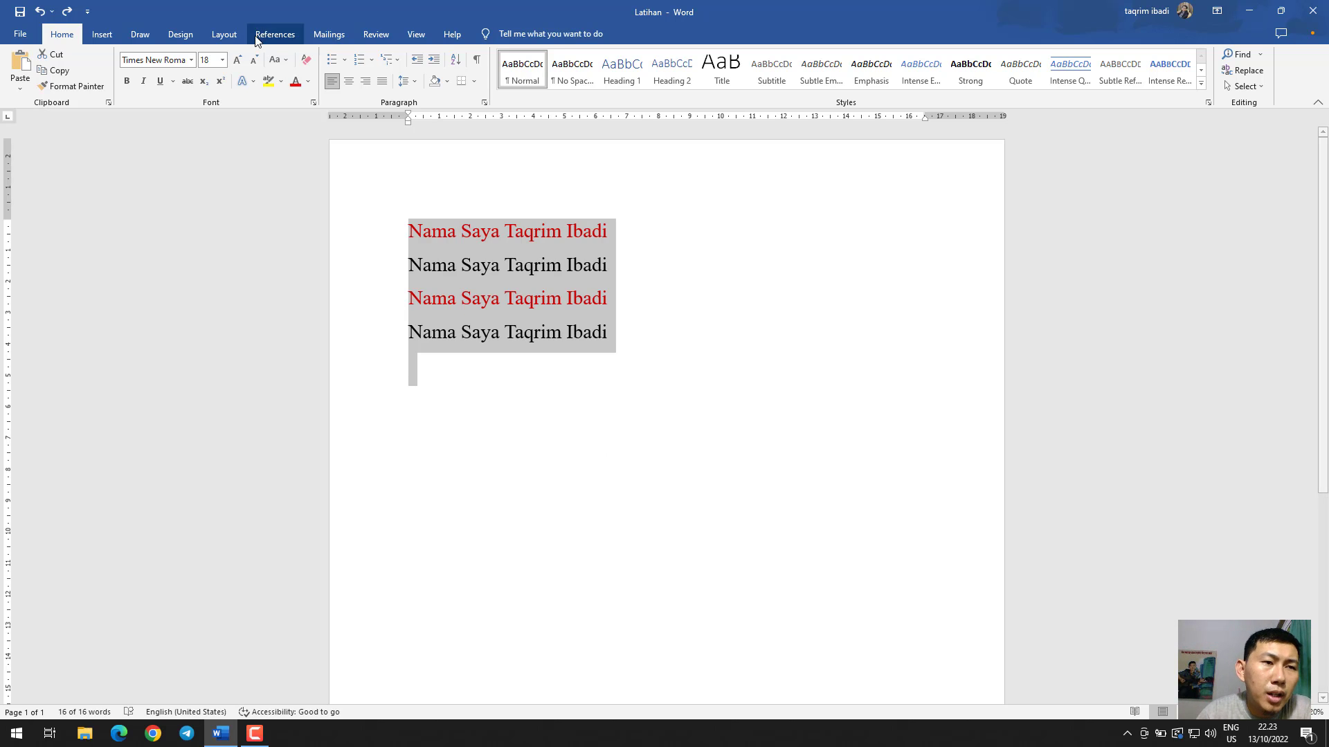
Make all the sentence lines bold, italic and struck through, applying an underline and removing it again
{"action": "left_click", "coordinate": [128, 82]}
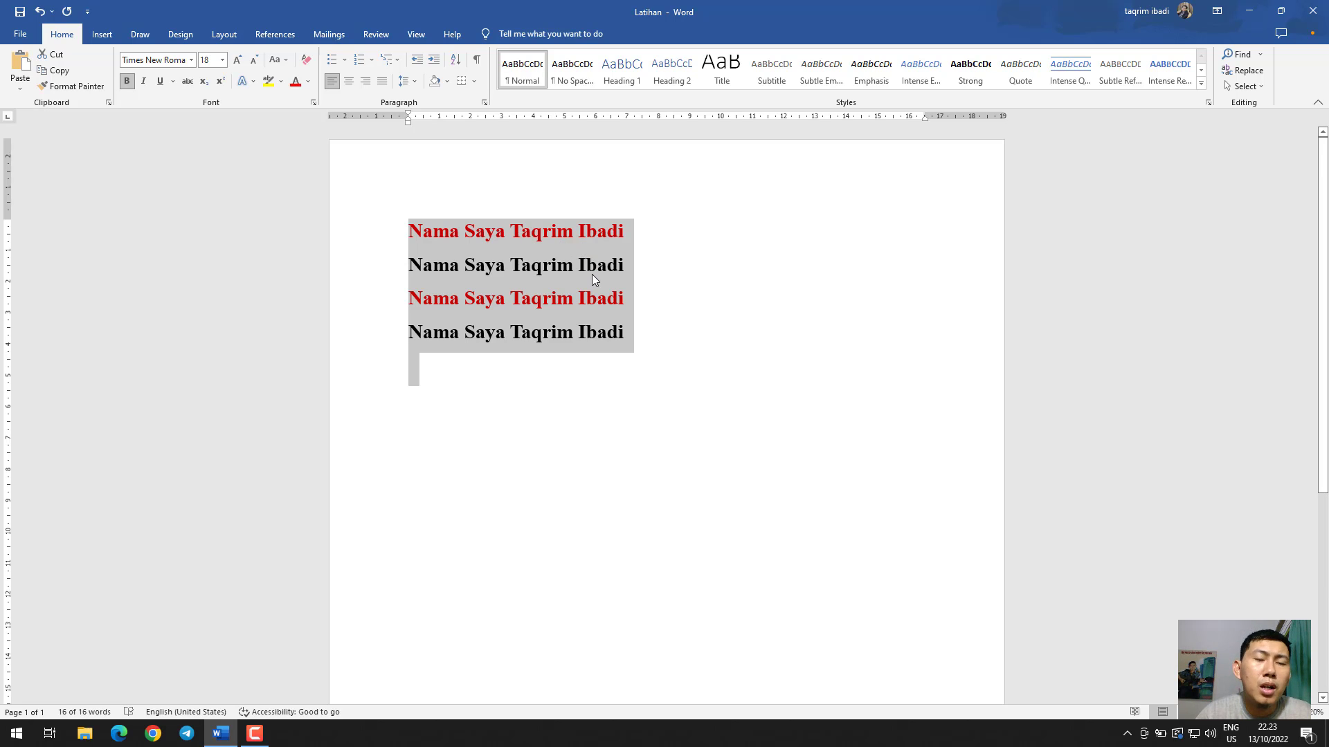
{"action": "left_click", "coordinate": [144, 81]}
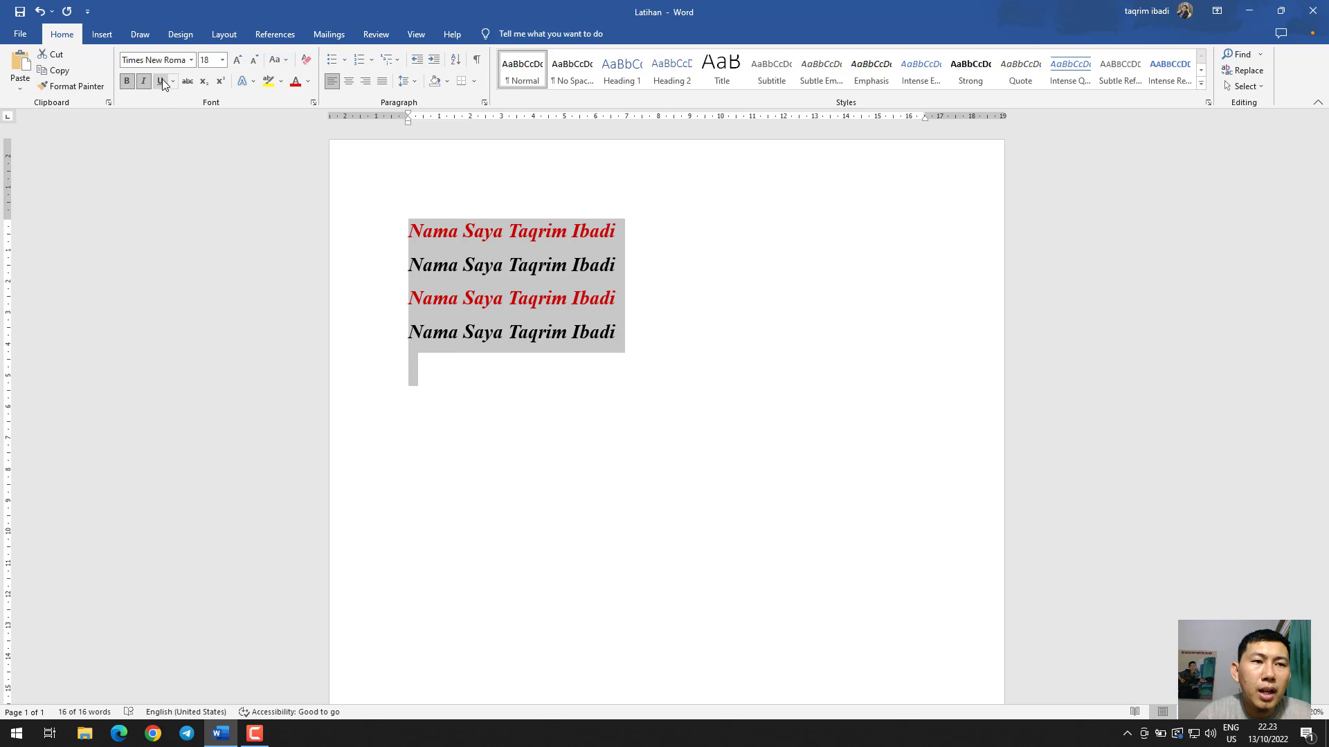
{"action": "left_click", "coordinate": [159, 81]}
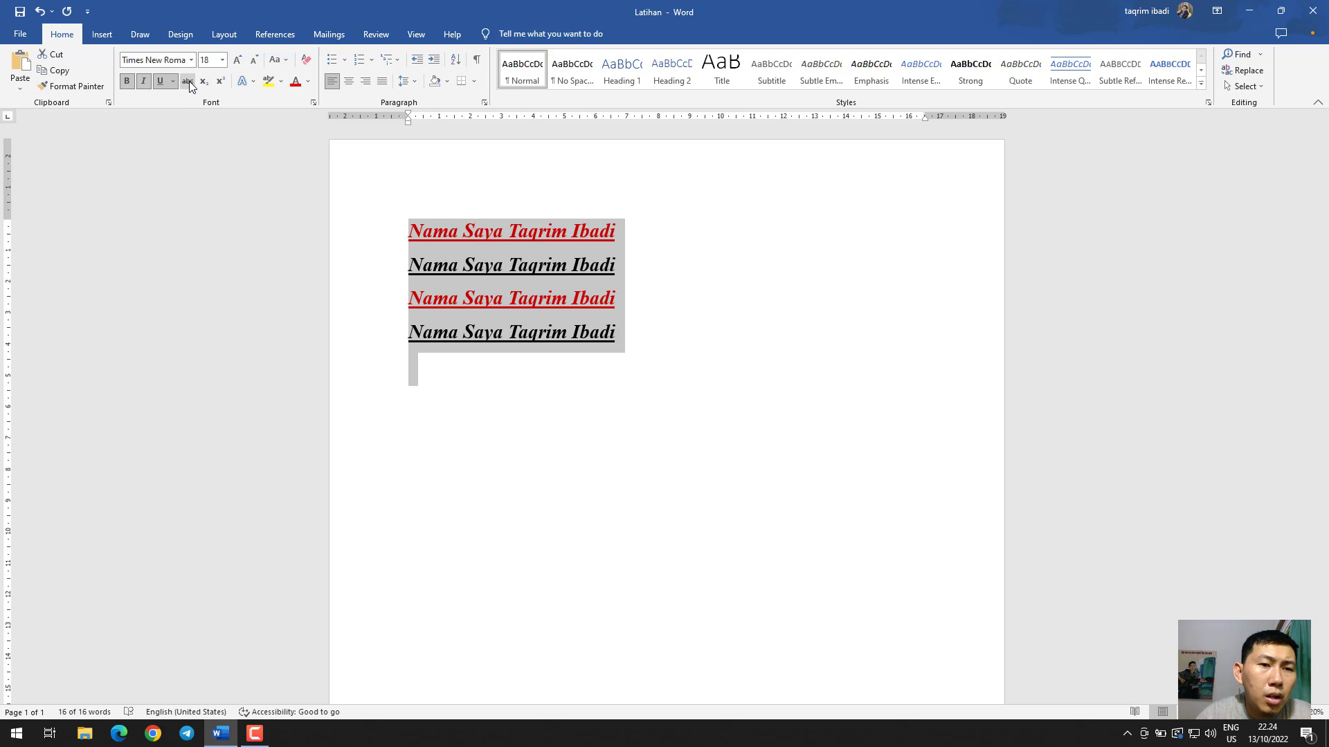
{"action": "left_click", "coordinate": [187, 81]}
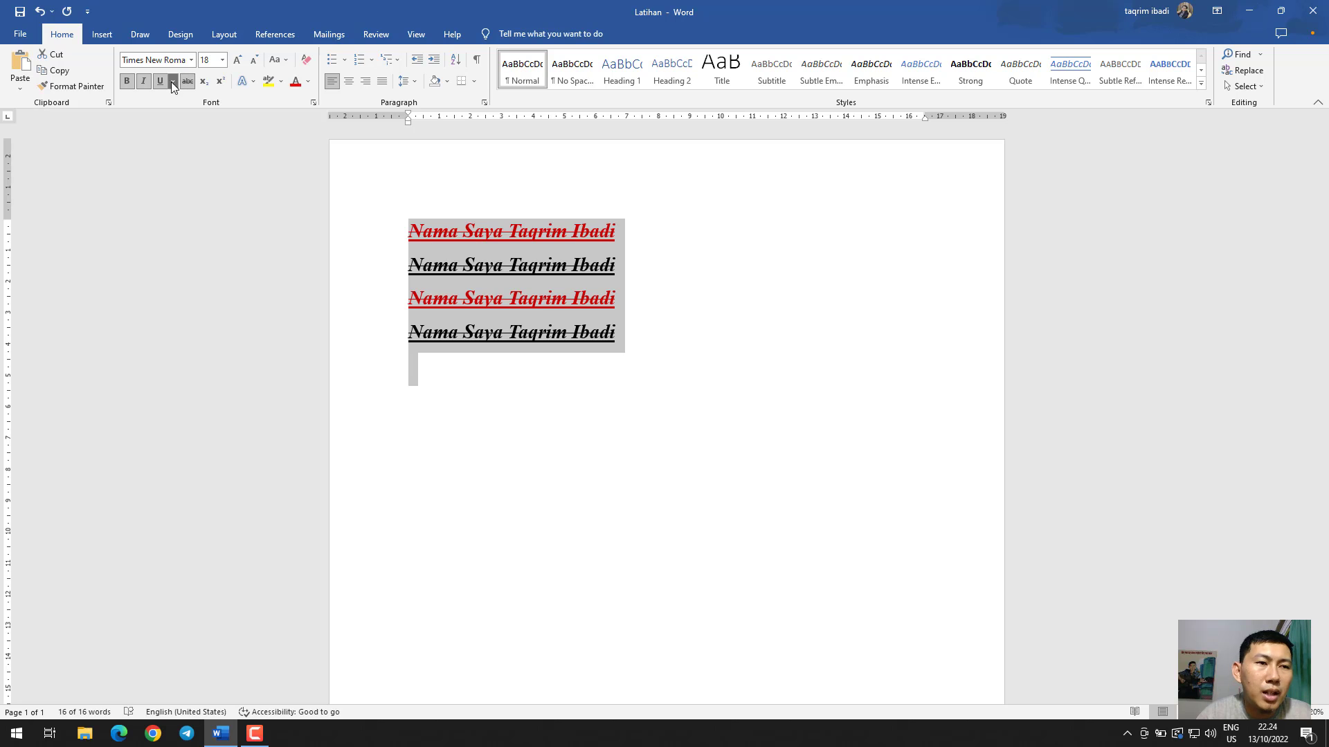
{"action": "left_click", "coordinate": [162, 82]}
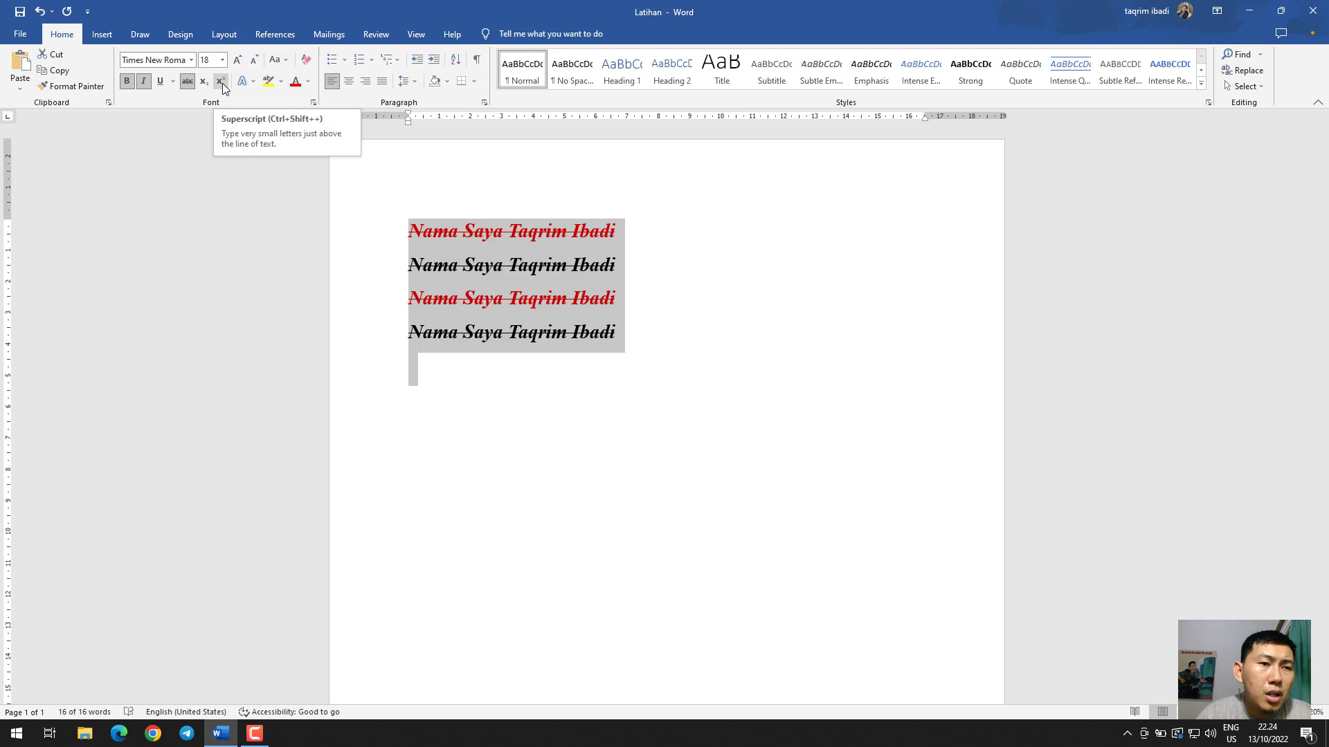
Write 300C without italics on the empty line below the sentences and make its last zero a superscript
{"action": "left_click", "coordinate": [484, 363]}
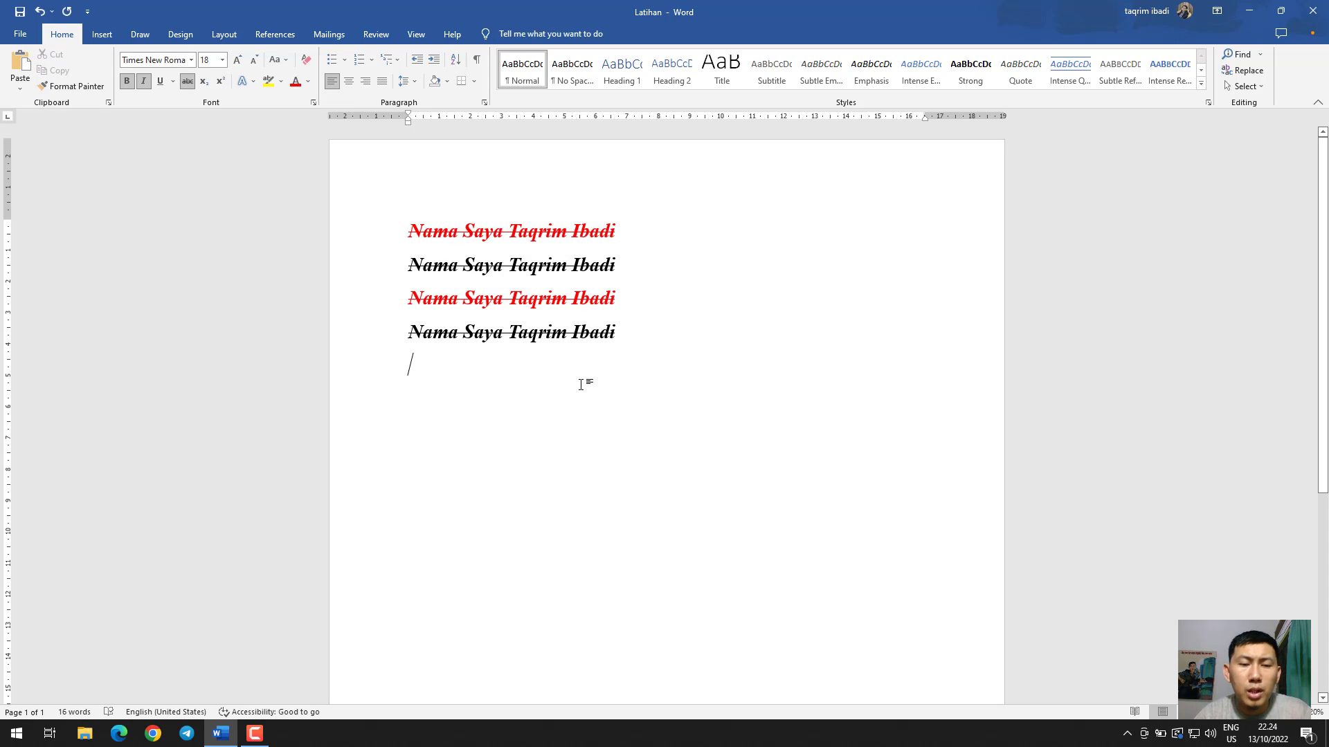
{"action": "key", "text": "ctrl+i"}
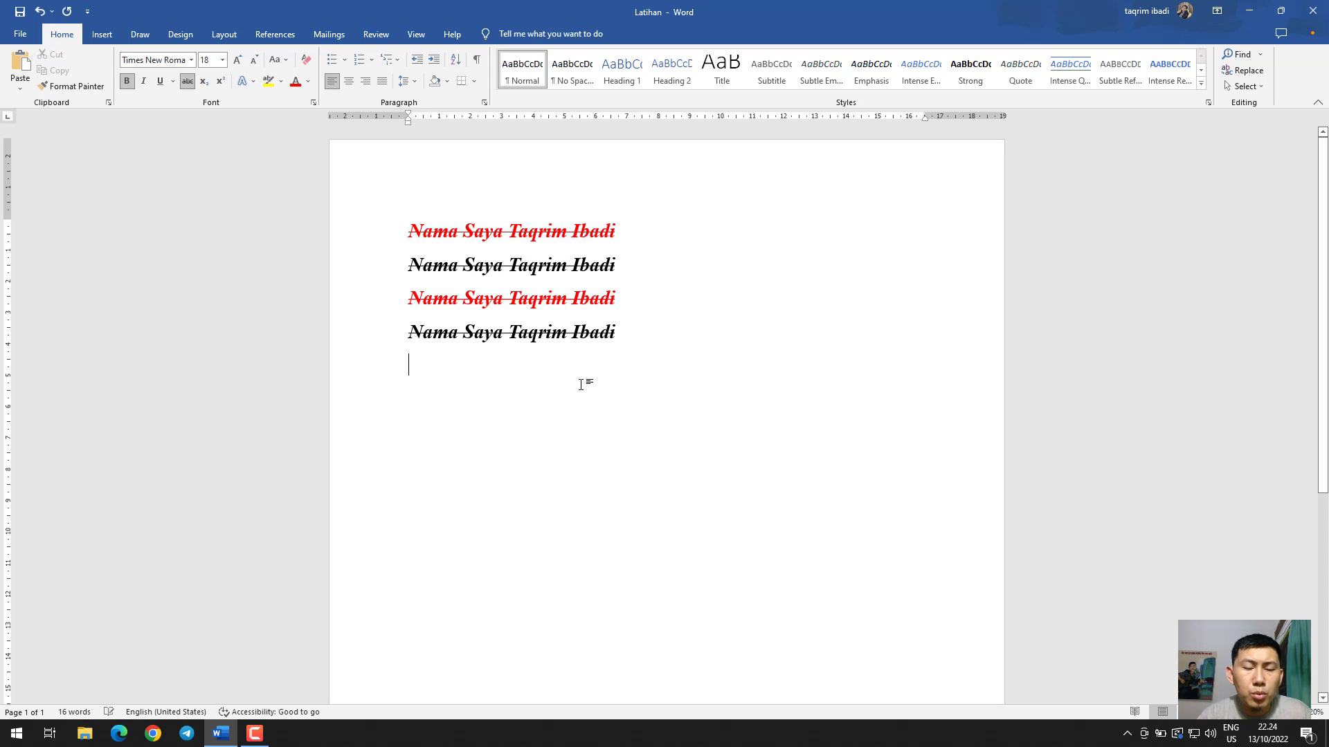
{"action": "type", "text": "30"}
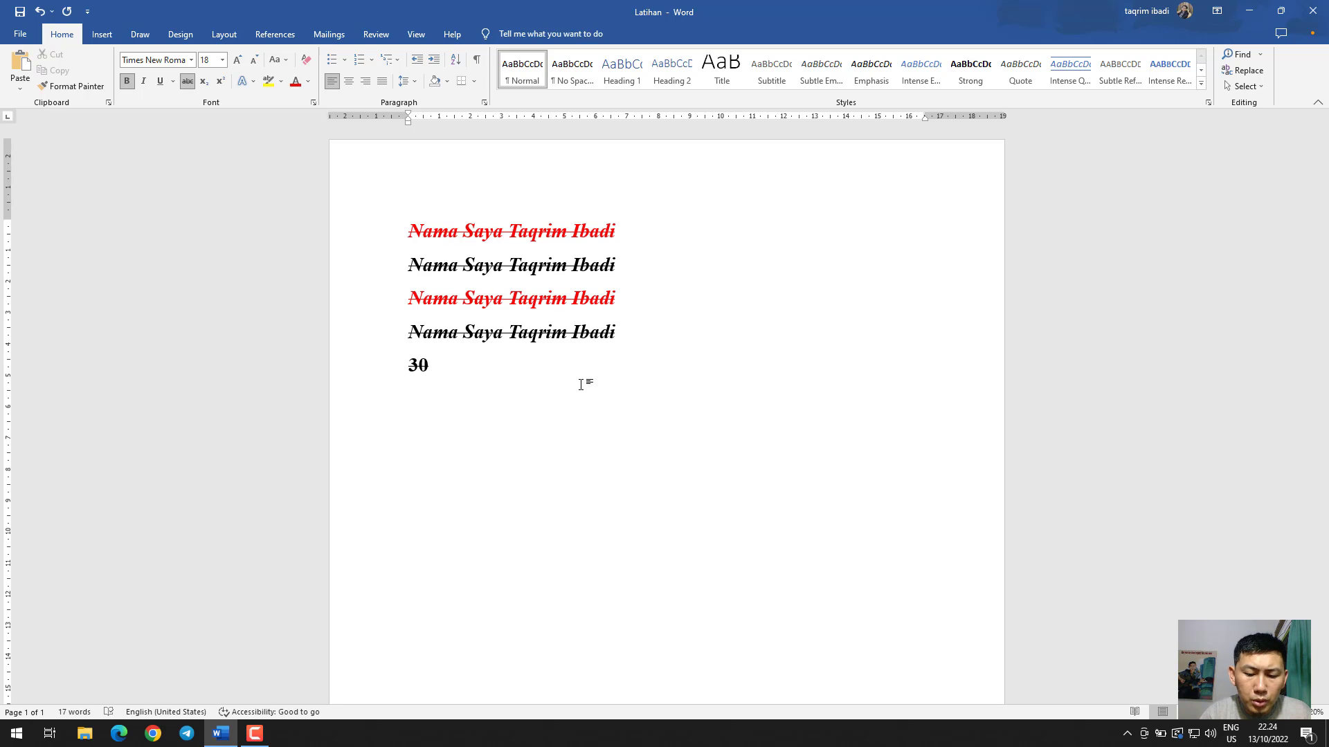
{"action": "type", "text": "00C"}
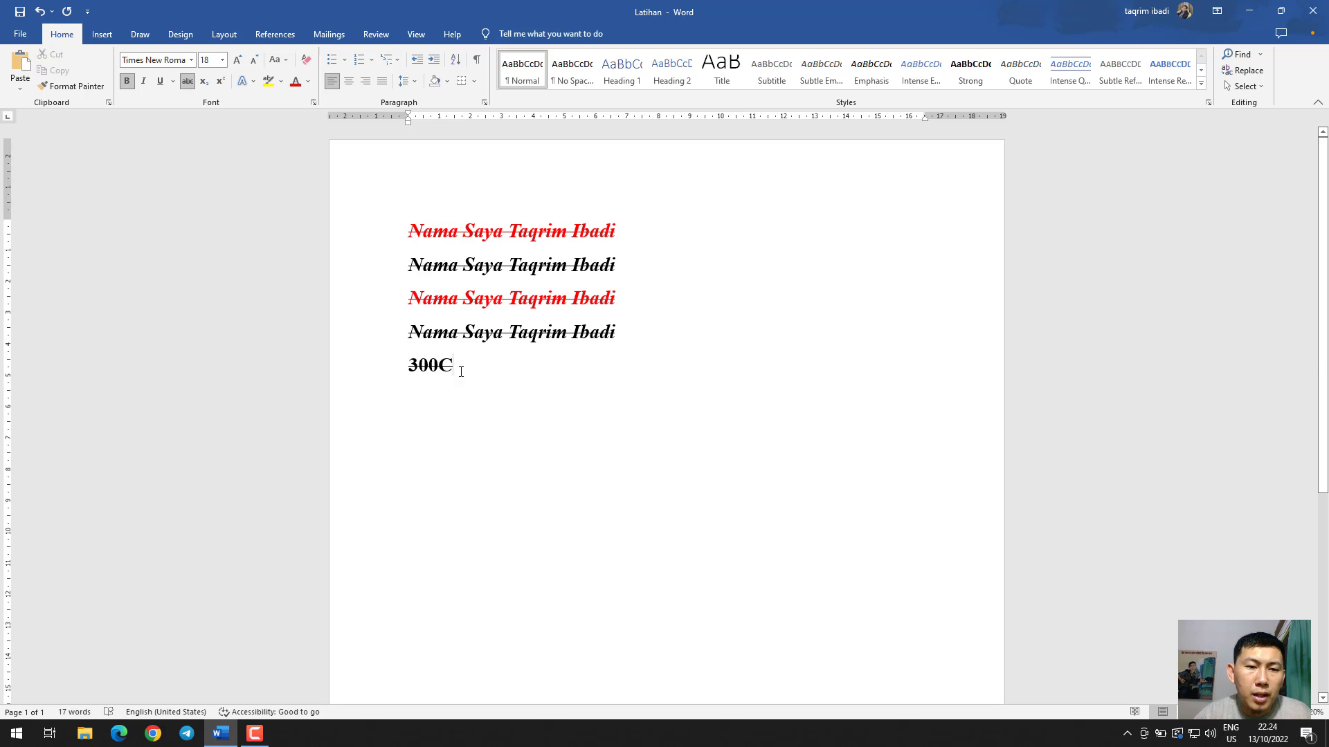
{"action": "left_click_drag", "start_coordinate": [438, 368], "coordinate": [430, 377]}
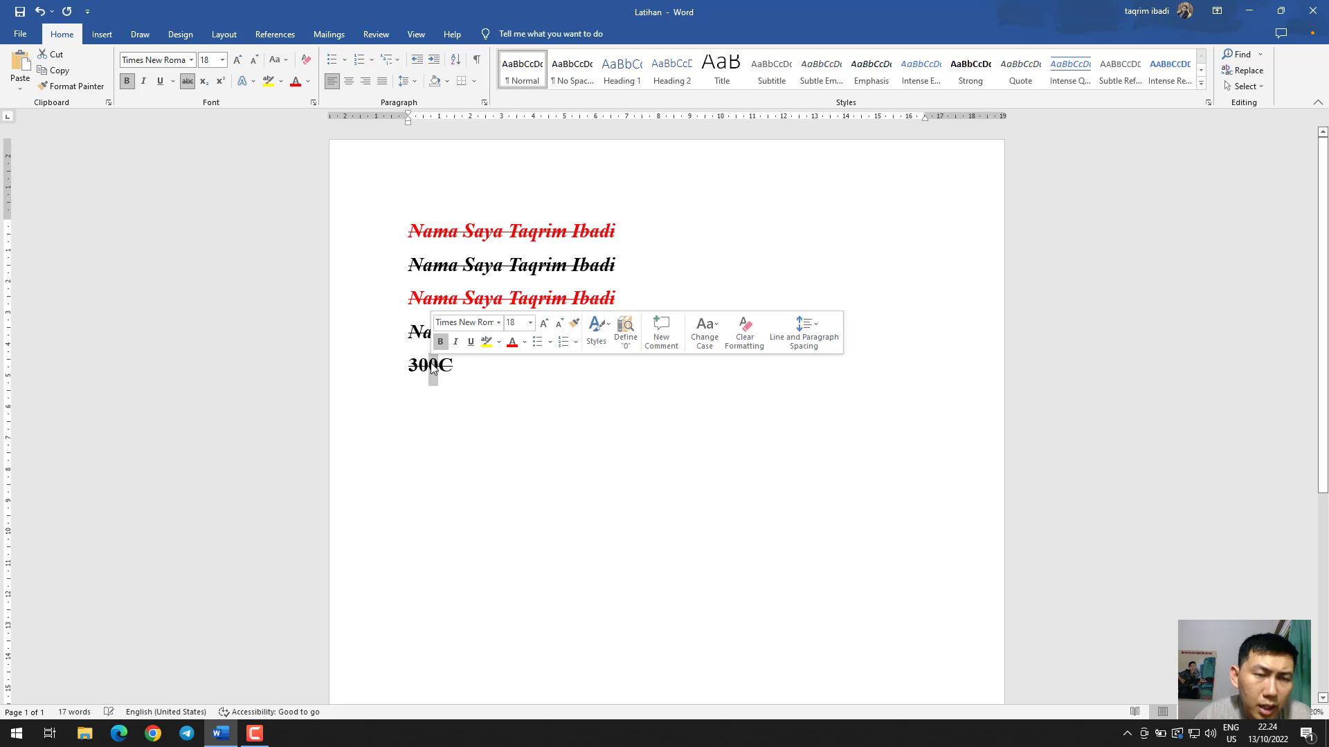
{"action": "left_click", "coordinate": [220, 83]}
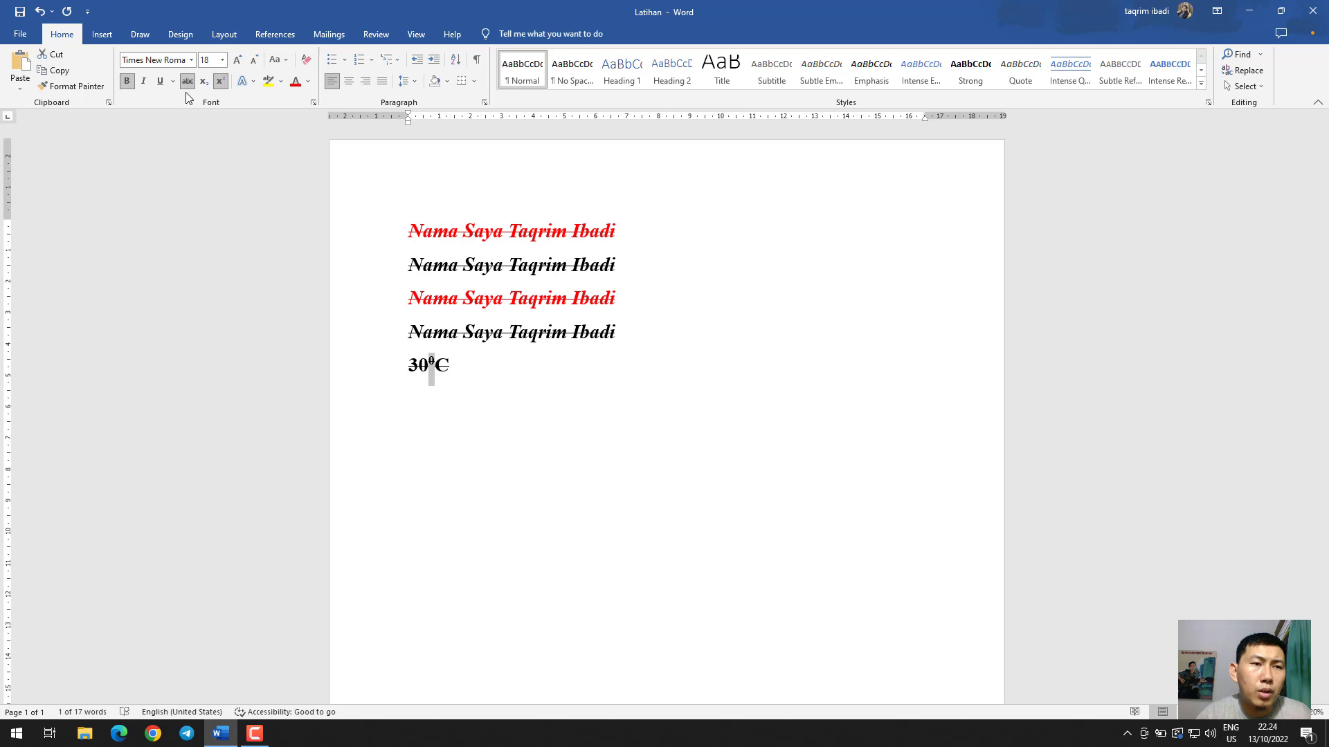
Remove the strikethrough from the temperature line below the sentences
{"action": "left_click_drag", "start_coordinate": [454, 371], "coordinate": [406, 364]}
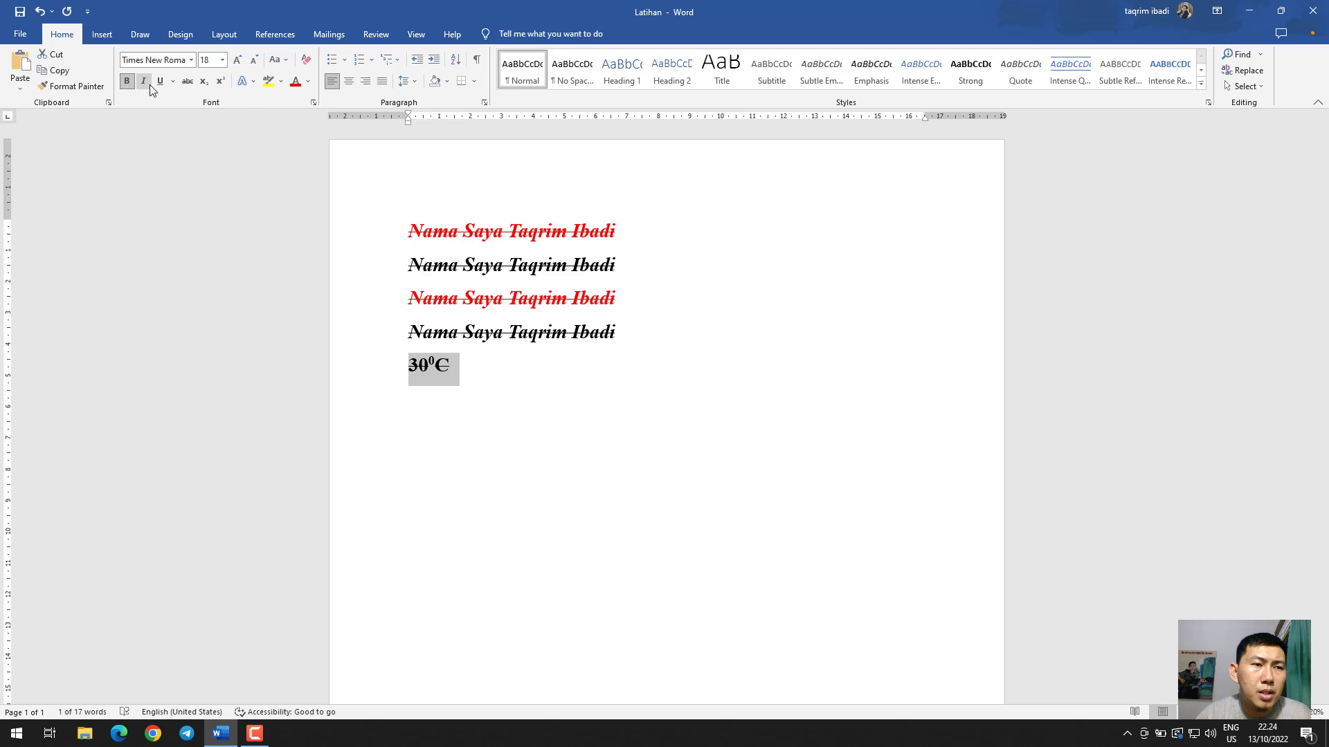
{"action": "left_click", "coordinate": [189, 85]}
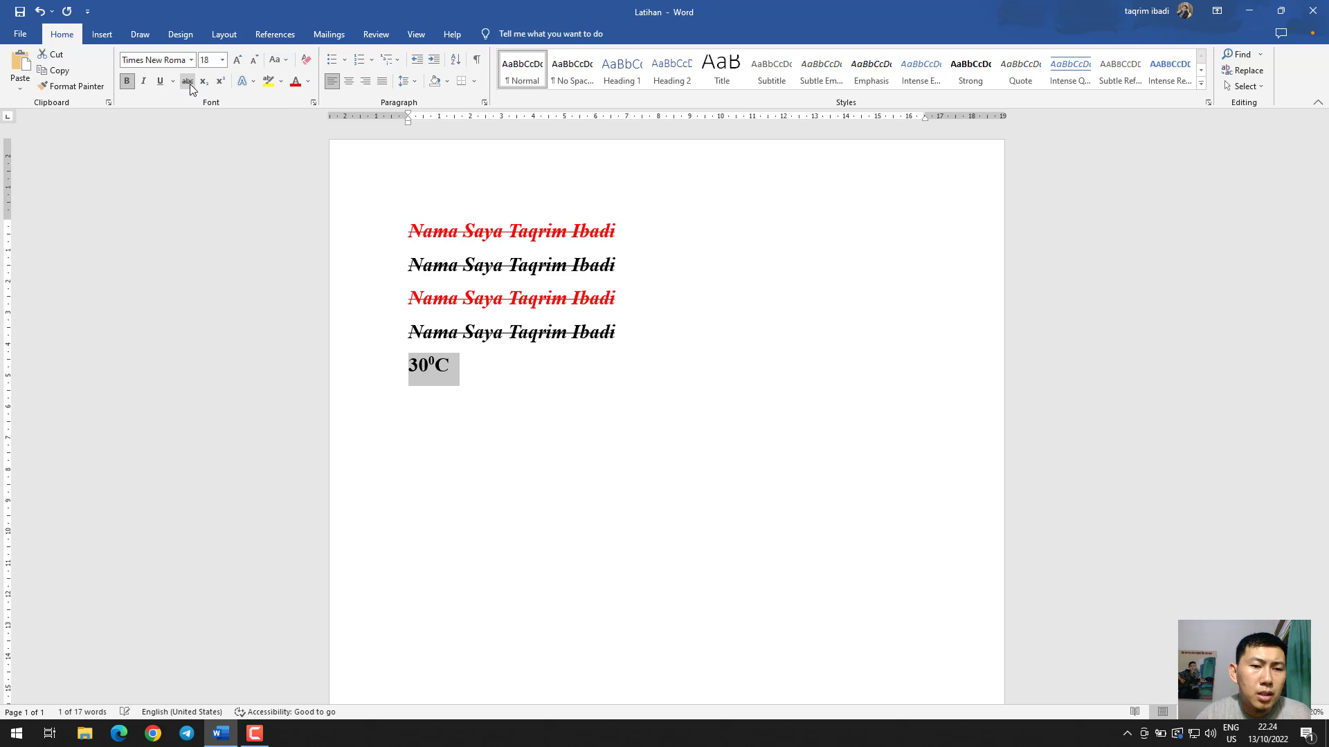
{"action": "left_click", "coordinate": [472, 366]}
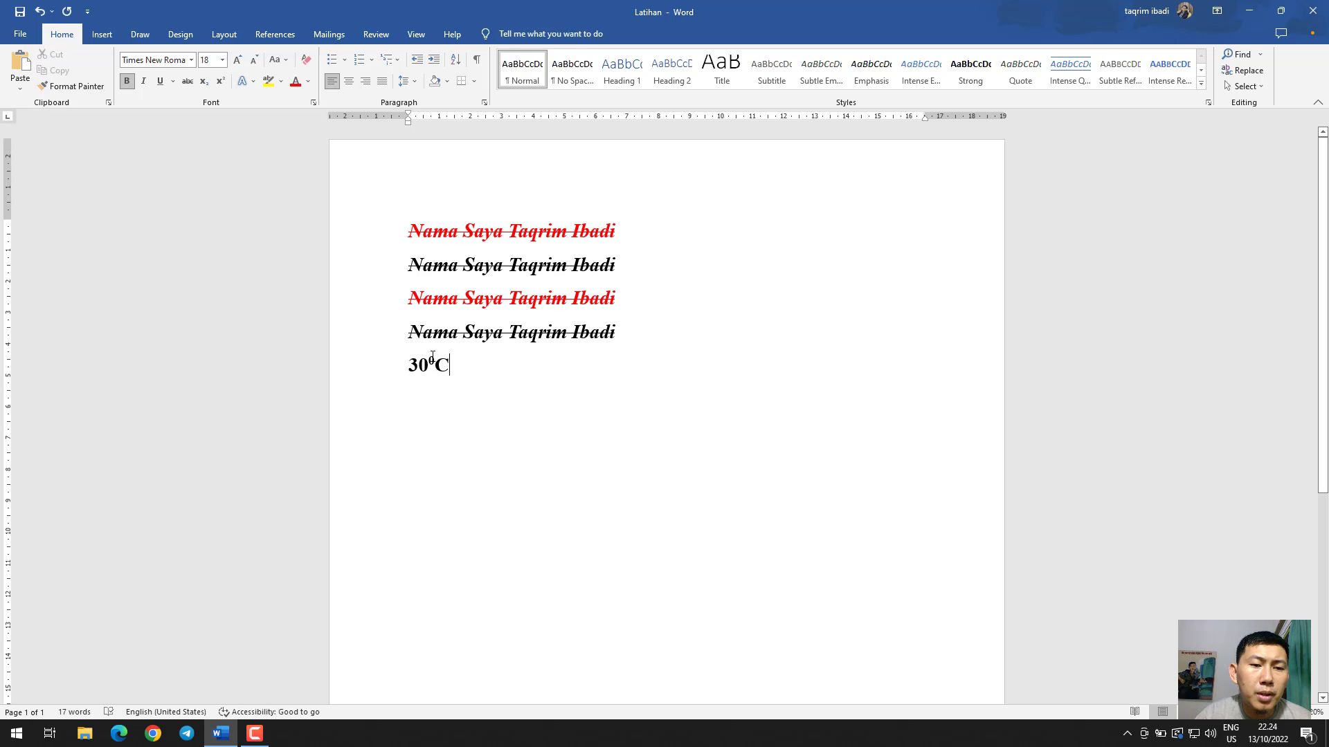
Change the raised zero in the temperature to subscript and back to superscript
{"action": "left_click_drag", "start_coordinate": [436, 357], "coordinate": [427, 357]}
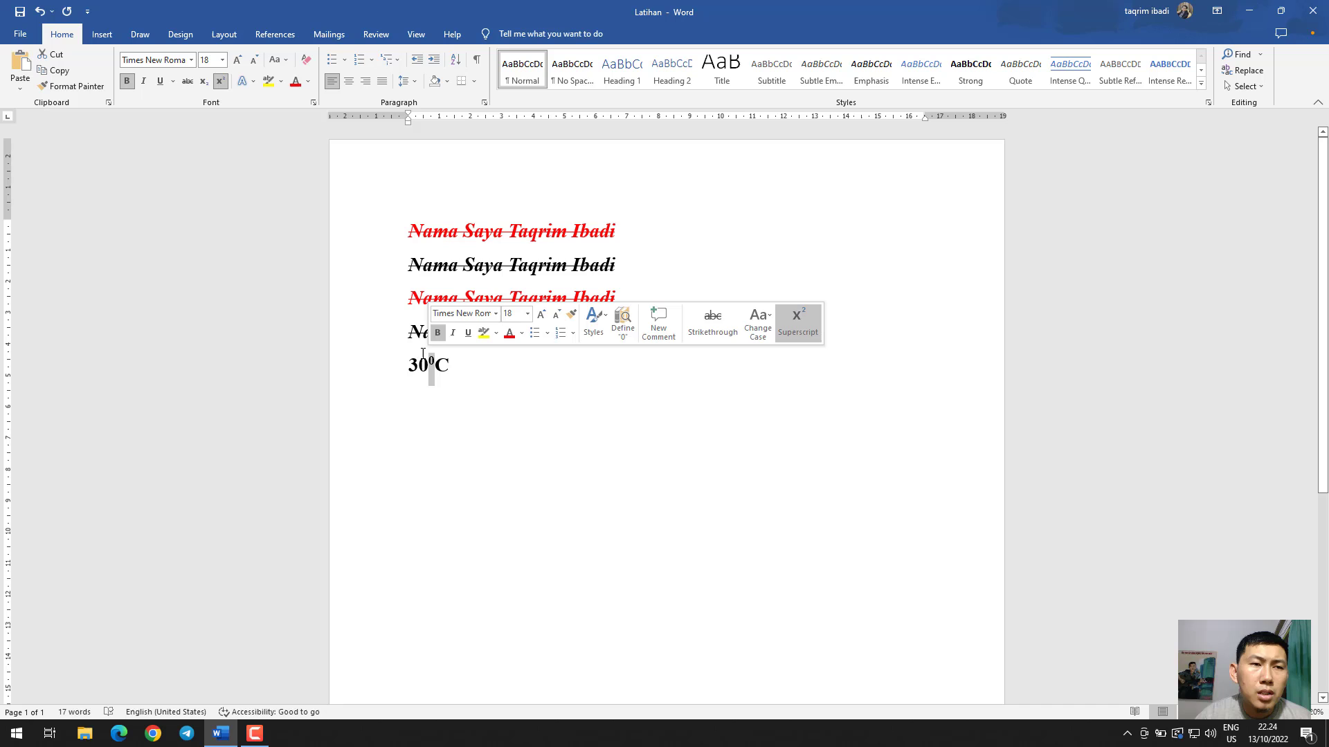
{"action": "left_click", "coordinate": [208, 83]}
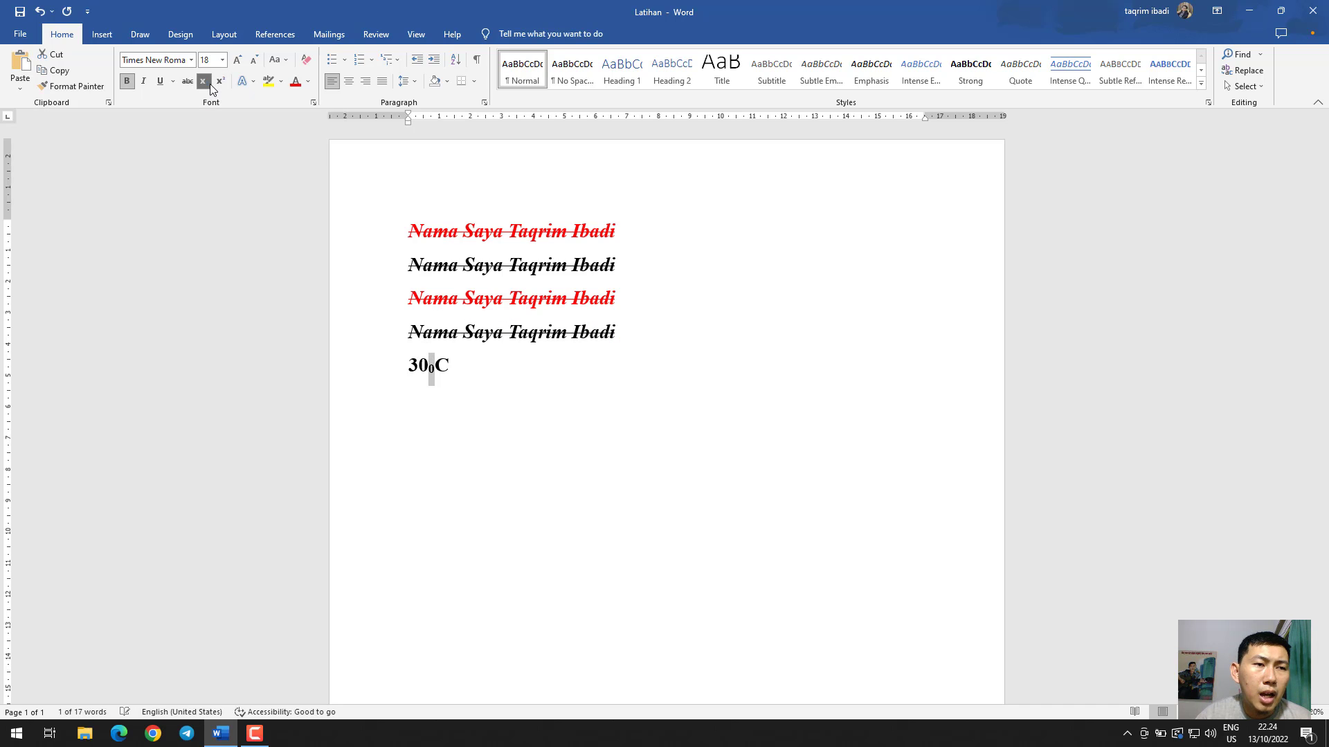
{"action": "left_click", "coordinate": [221, 81]}
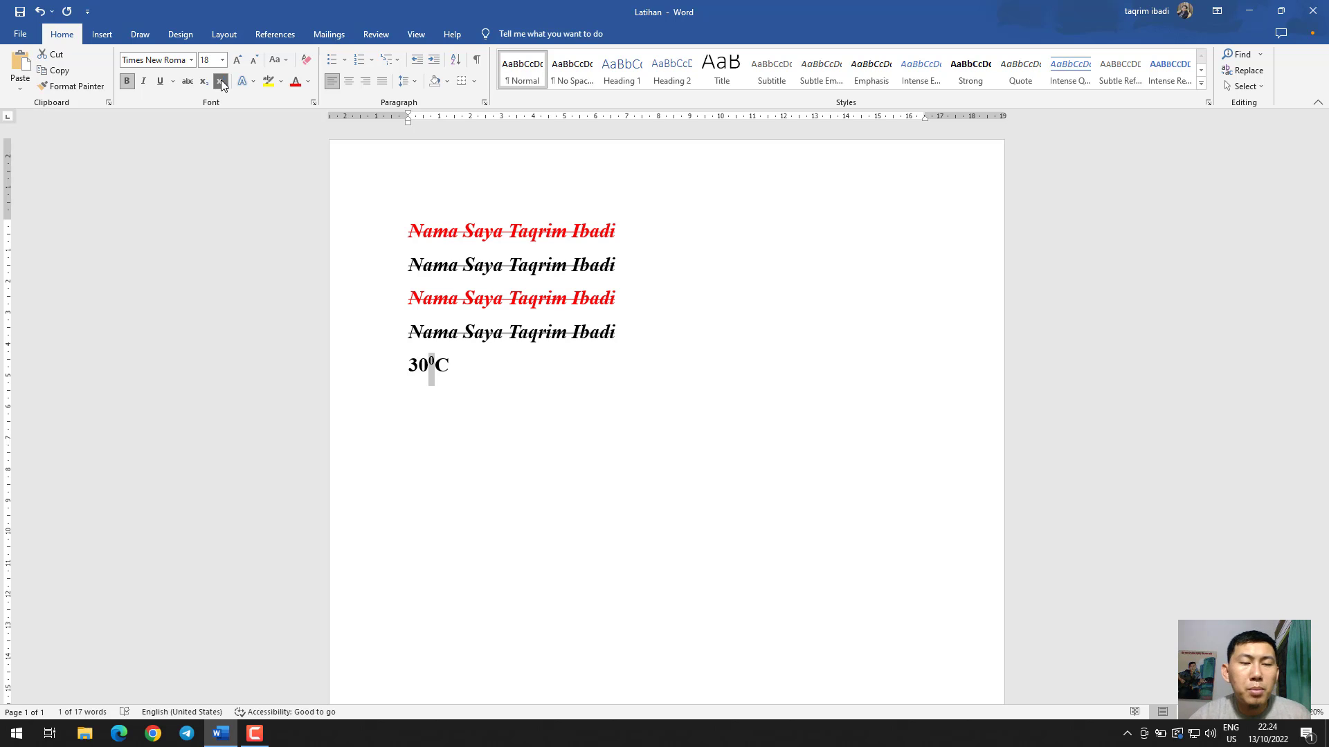
Remove the strikethrough from all the text, from the first sentence line through the temperature
{"action": "left_click", "coordinate": [530, 296]}
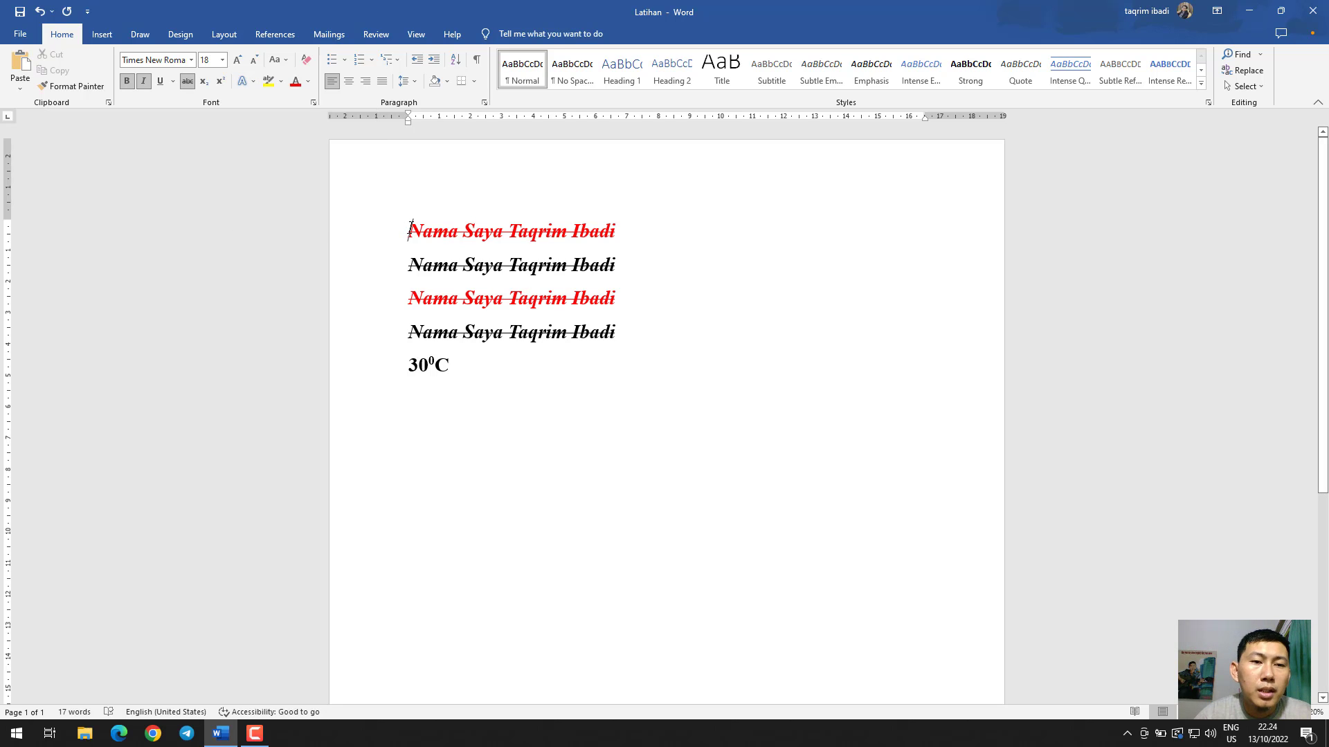
{"action": "left_click_drag", "start_coordinate": [418, 232], "coordinate": [530, 368]}
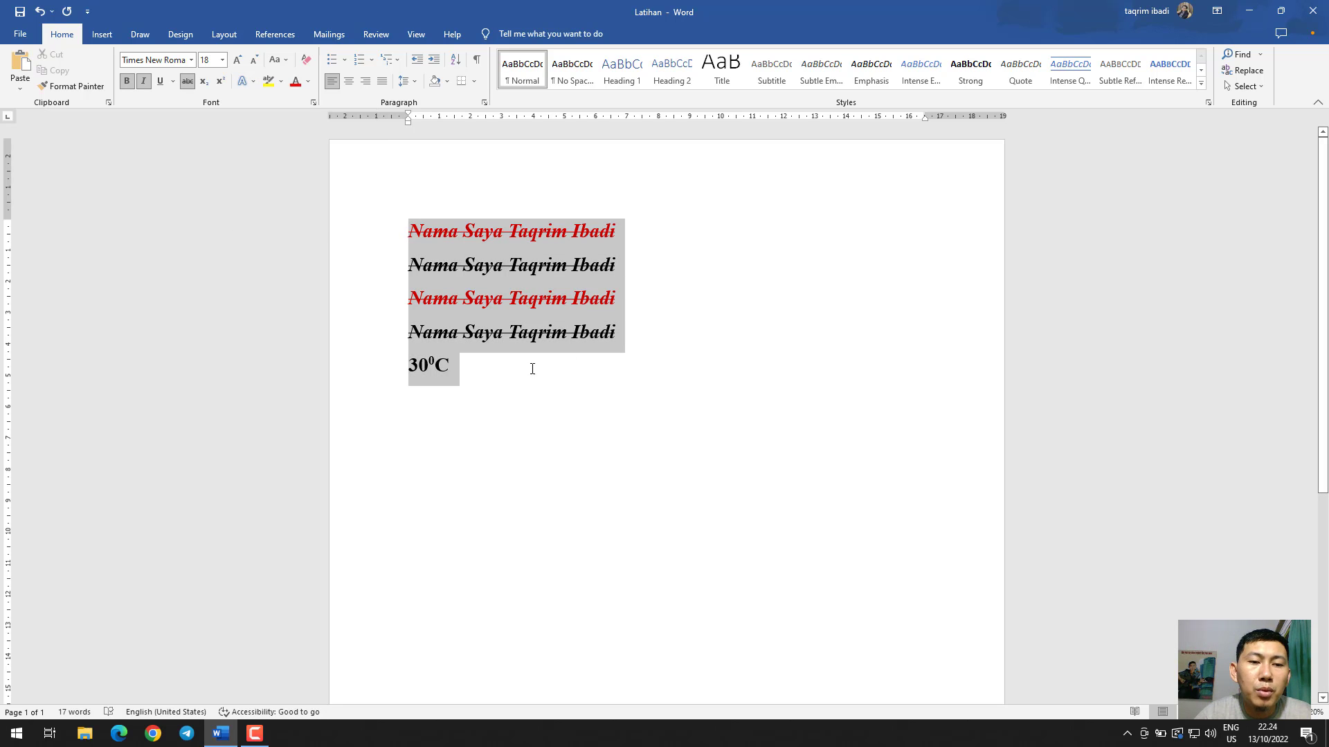
{"action": "left_click", "coordinate": [243, 82]}
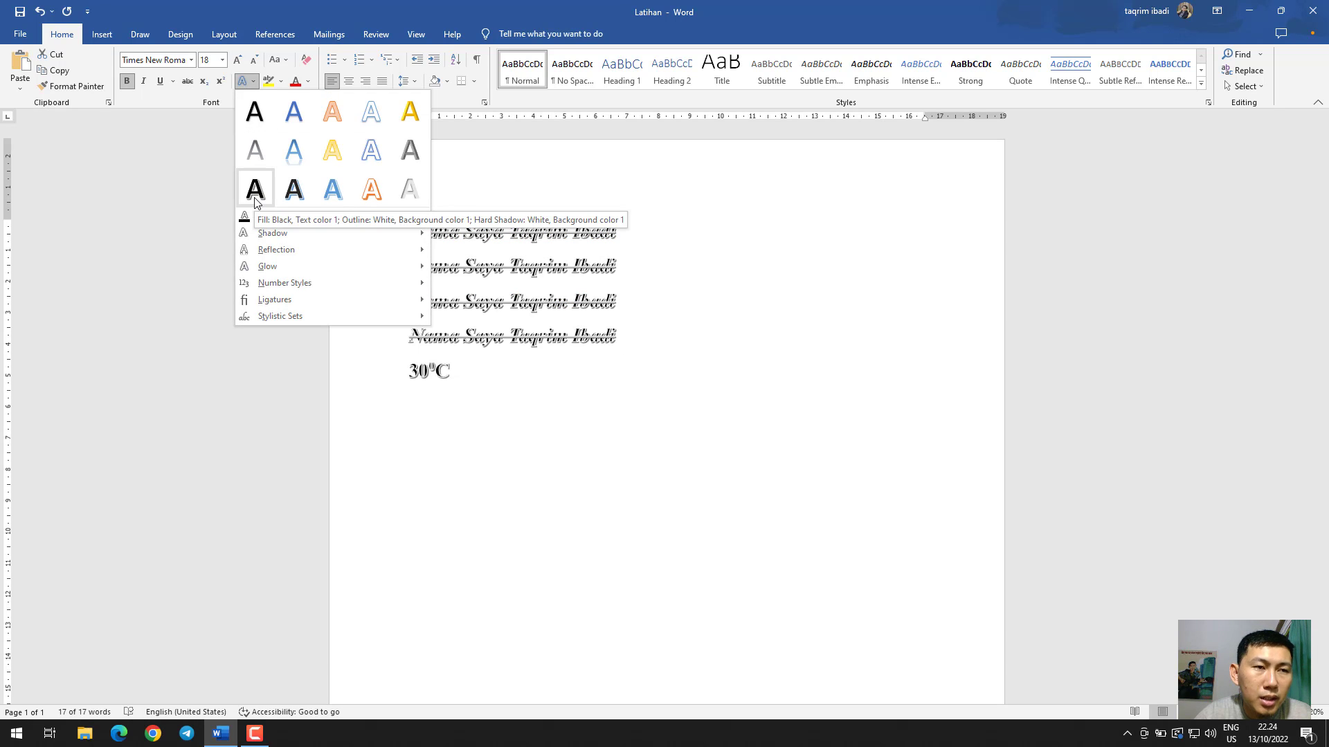
{"action": "left_click", "coordinate": [191, 85]}
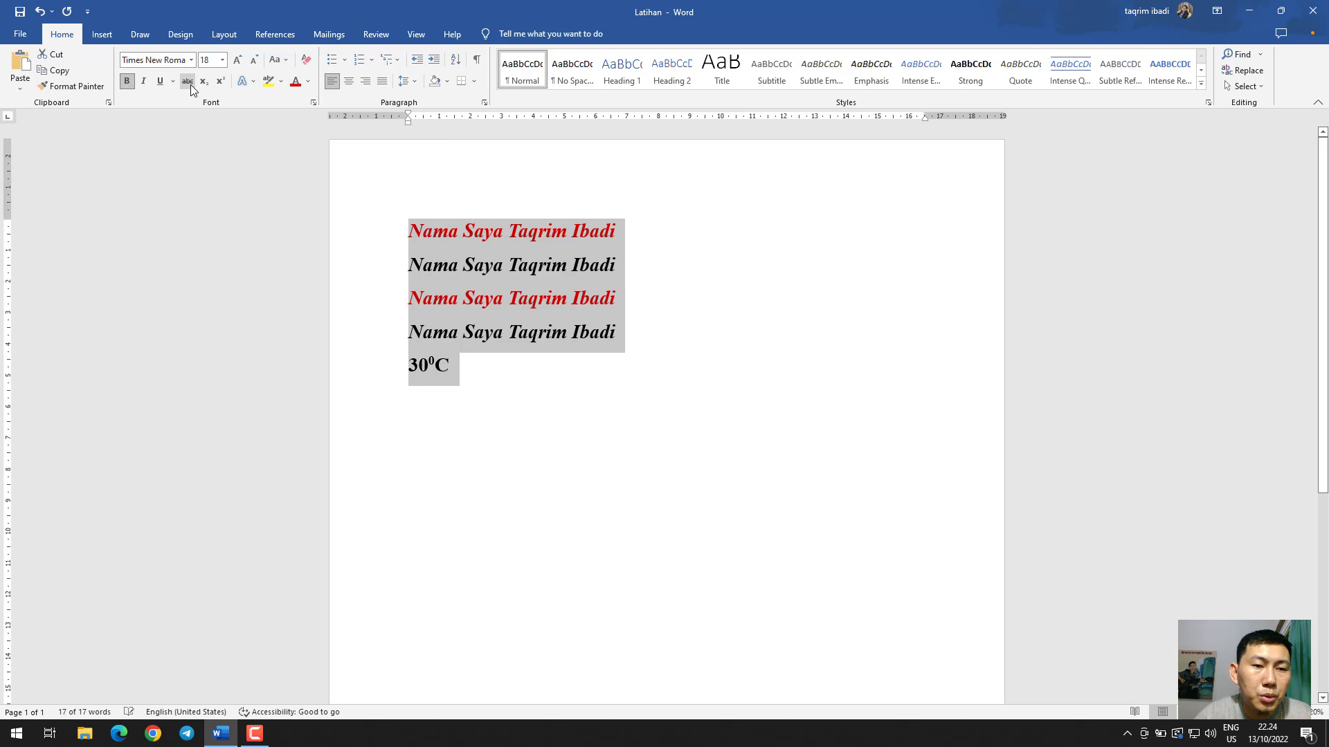
Look through the outline, shadow, reflection and glow text effects for the selected text, previewing a green outline
{"action": "left_click", "coordinate": [242, 82]}
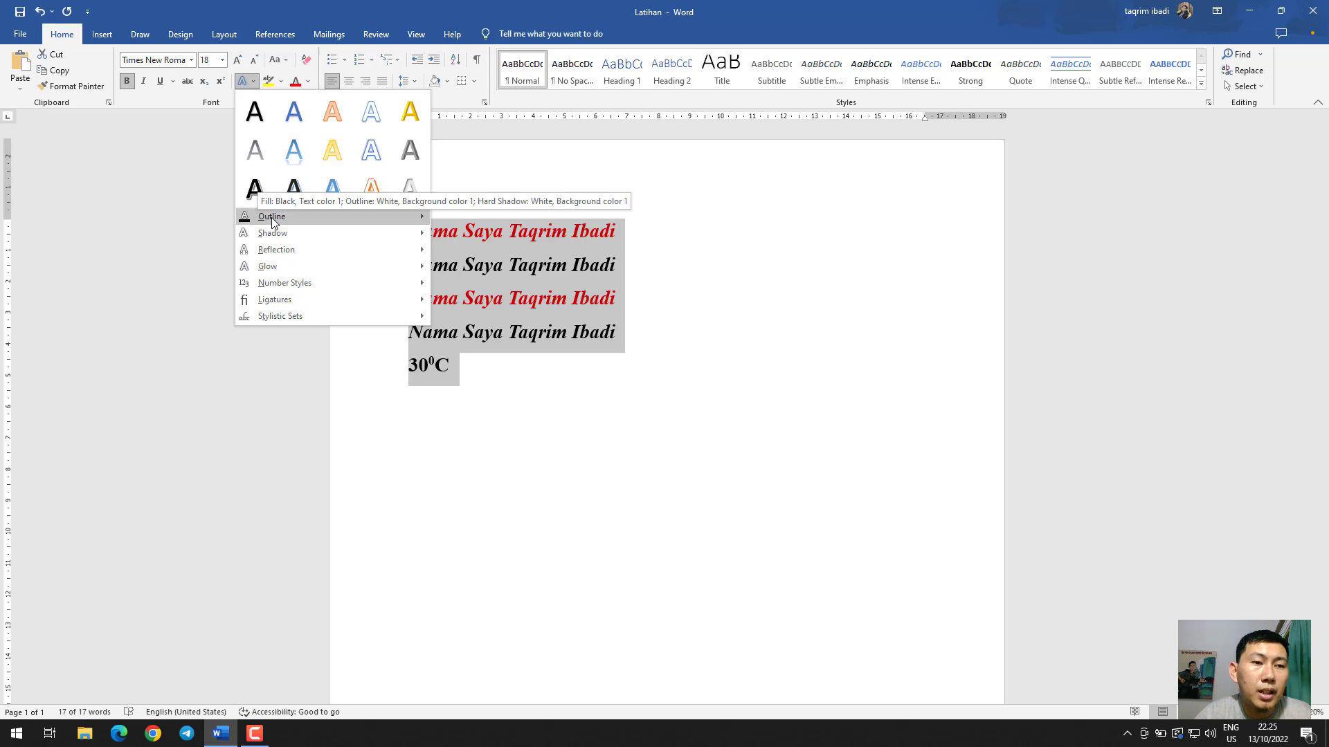
{"action": "mouse_move", "coordinate": [271, 217]}
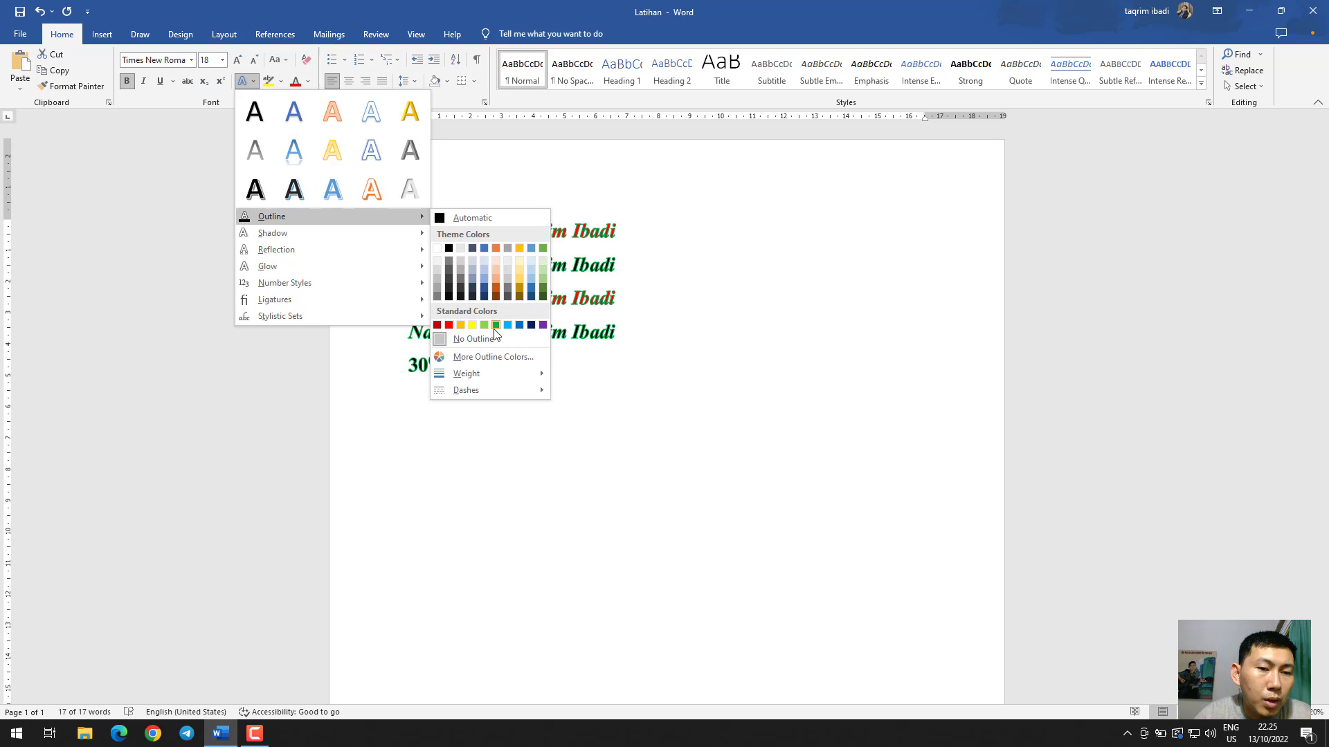
{"action": "mouse_move", "coordinate": [319, 235]}
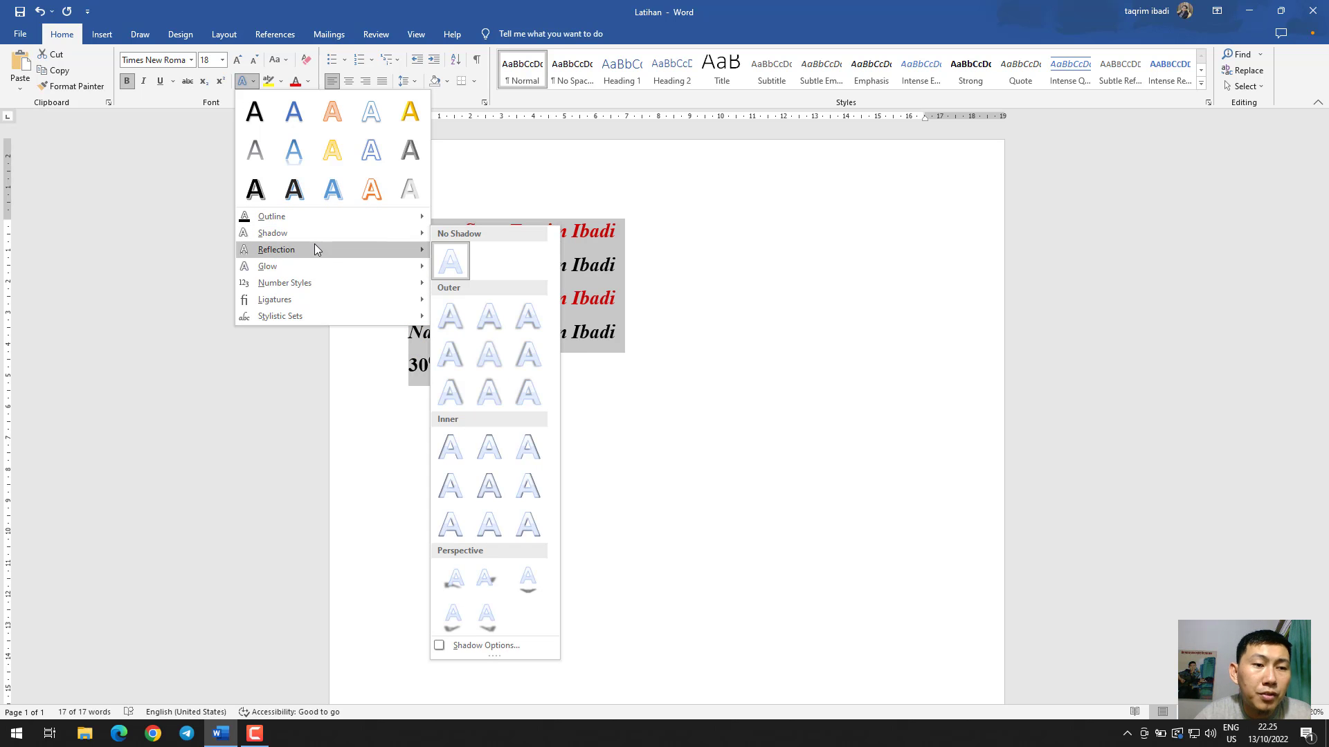
{"action": "mouse_move", "coordinate": [309, 266]}
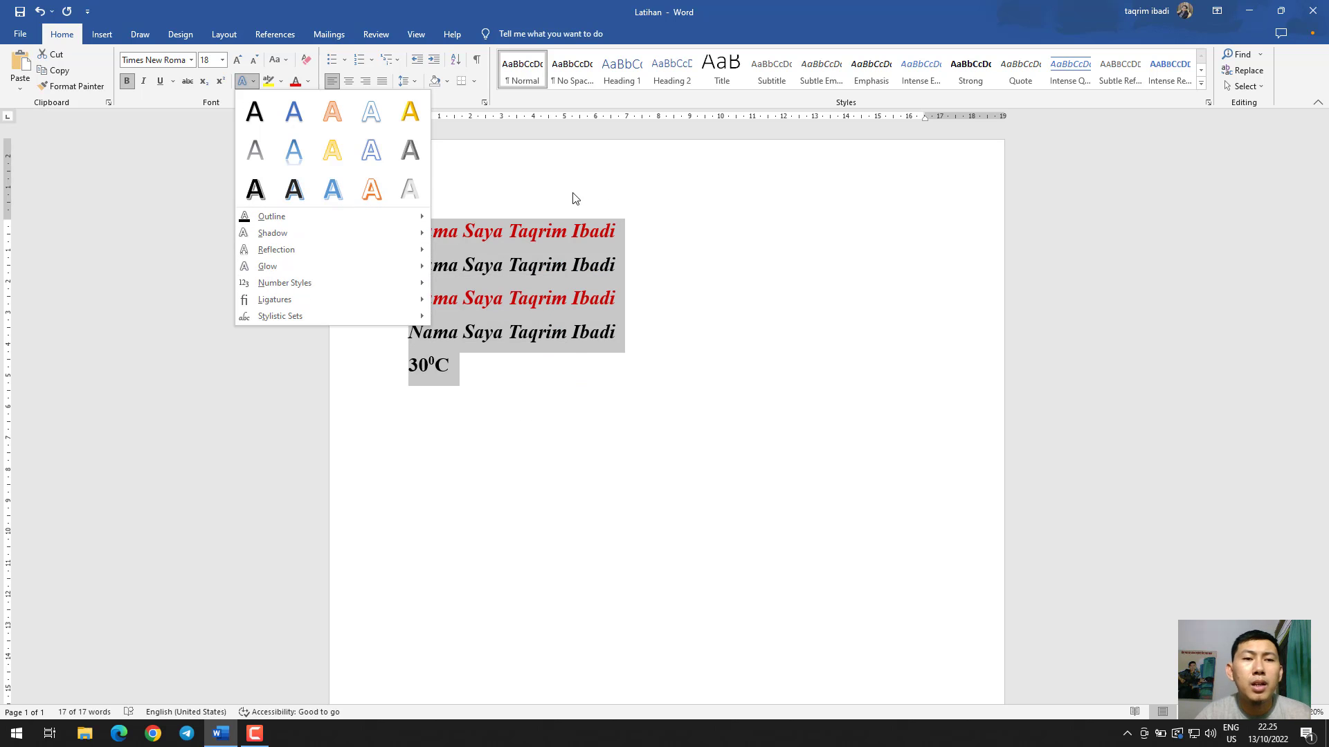
Highlight all the selected text in yellow, undo the highlight, and apply it again
{"action": "left_click", "coordinate": [280, 83]}
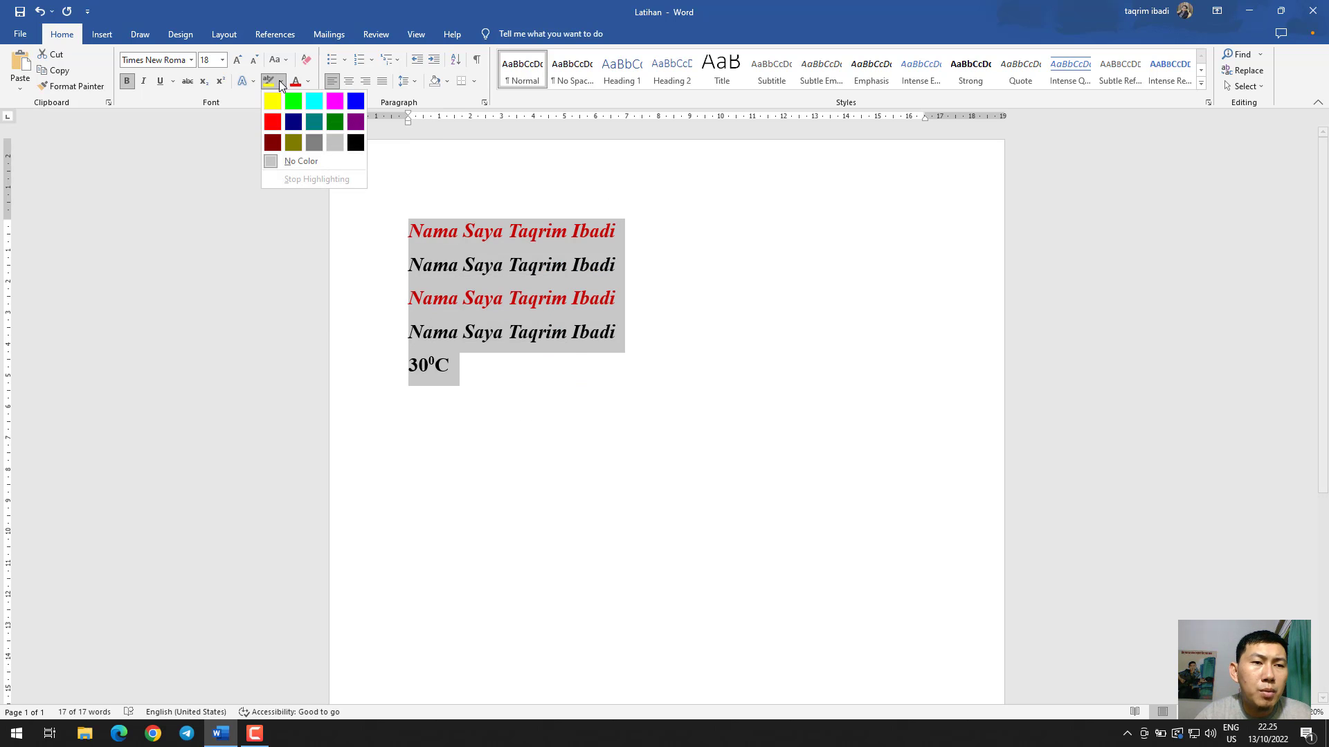
{"action": "left_click", "coordinate": [279, 80]}
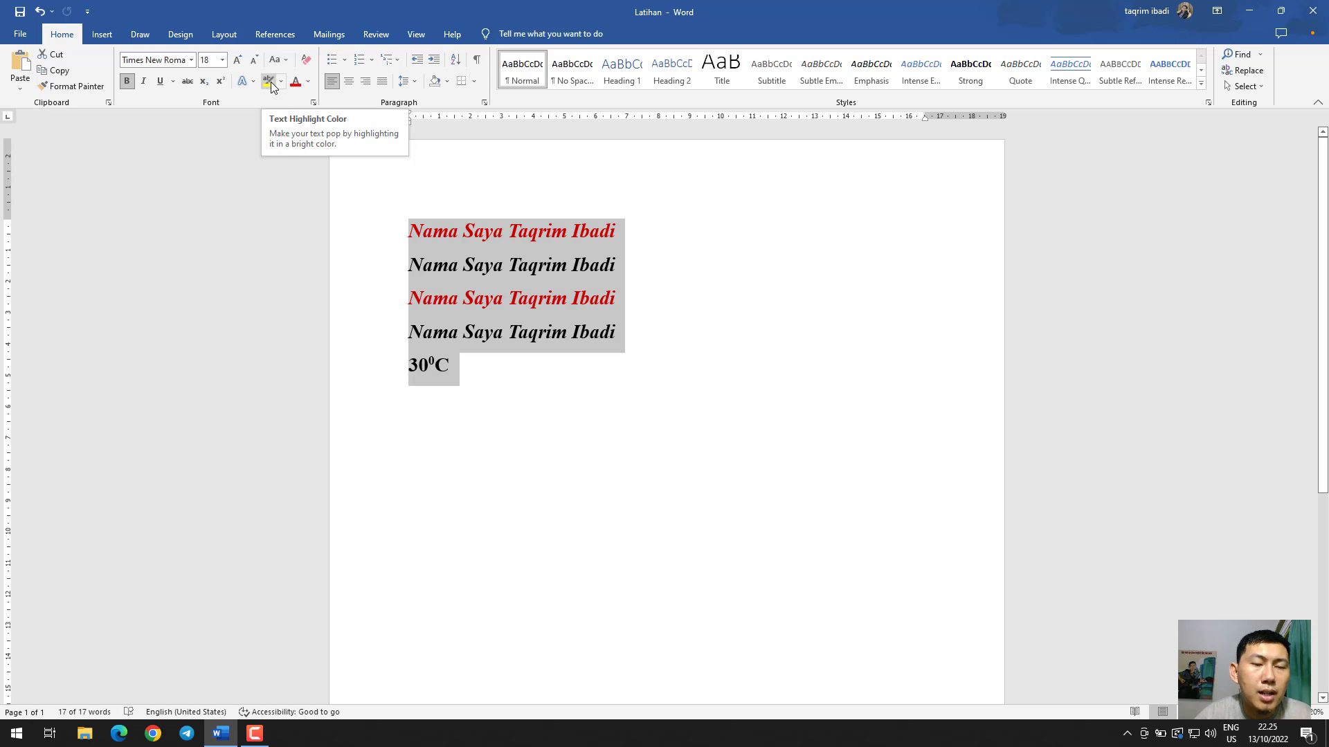
{"action": "left_click", "coordinate": [268, 81]}
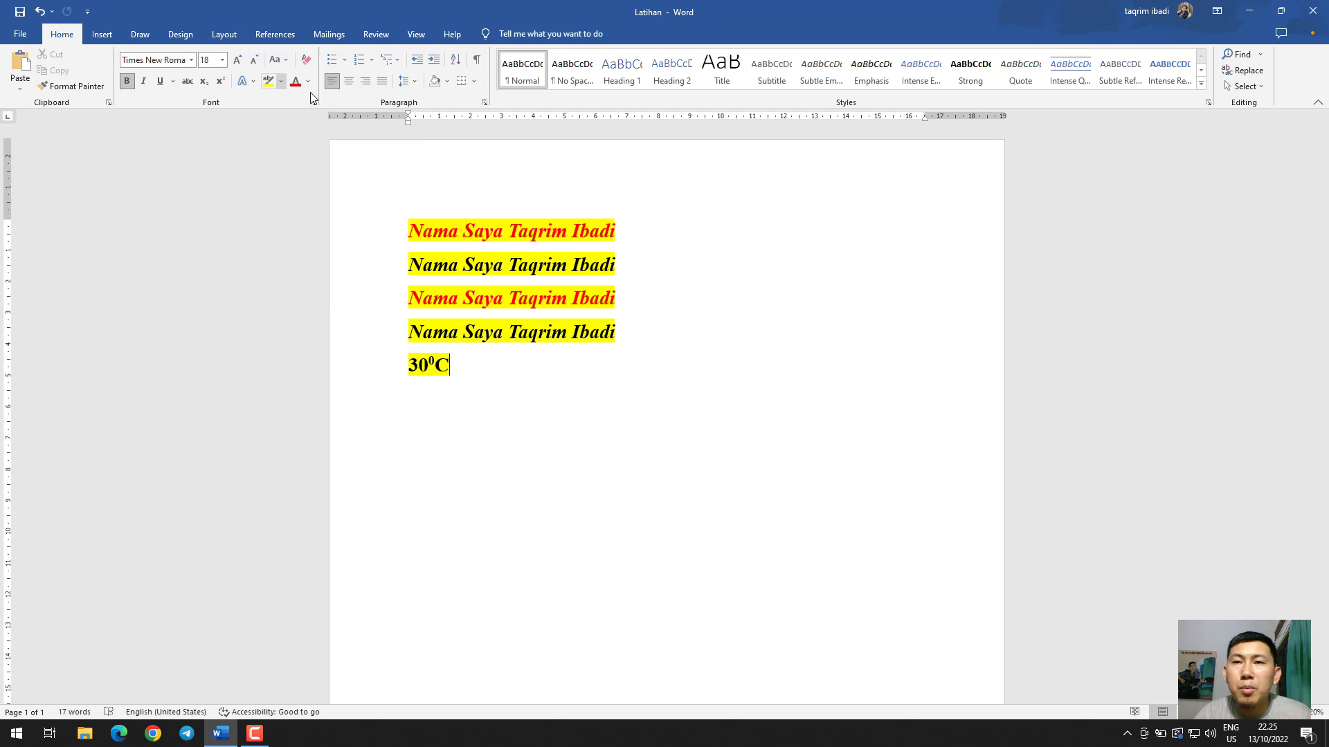
{"action": "key", "text": "ctrl+z"}
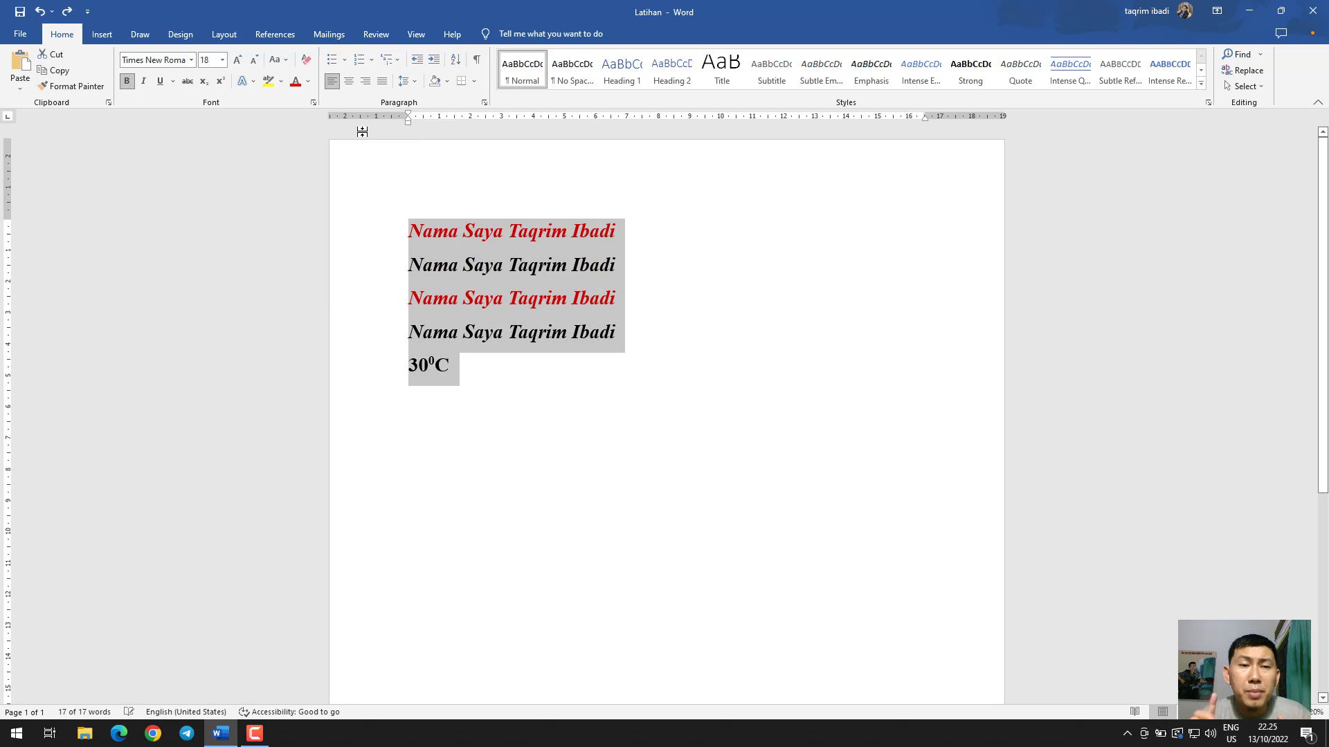
{"action": "left_click", "coordinate": [268, 82]}
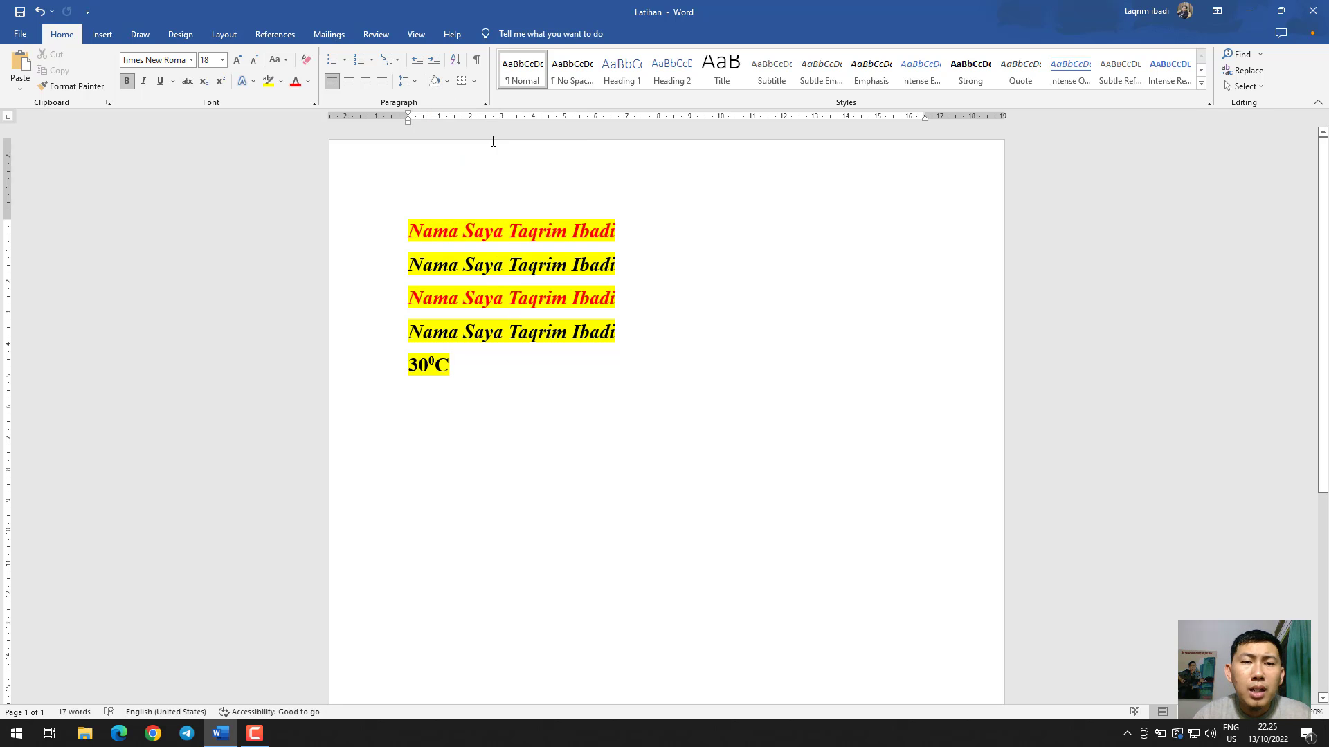
Apply light blue paragraph shading to all the lines, from the first sentence through the temperature
{"action": "left_click_drag", "start_coordinate": [483, 349], "coordinate": [392, 234]}
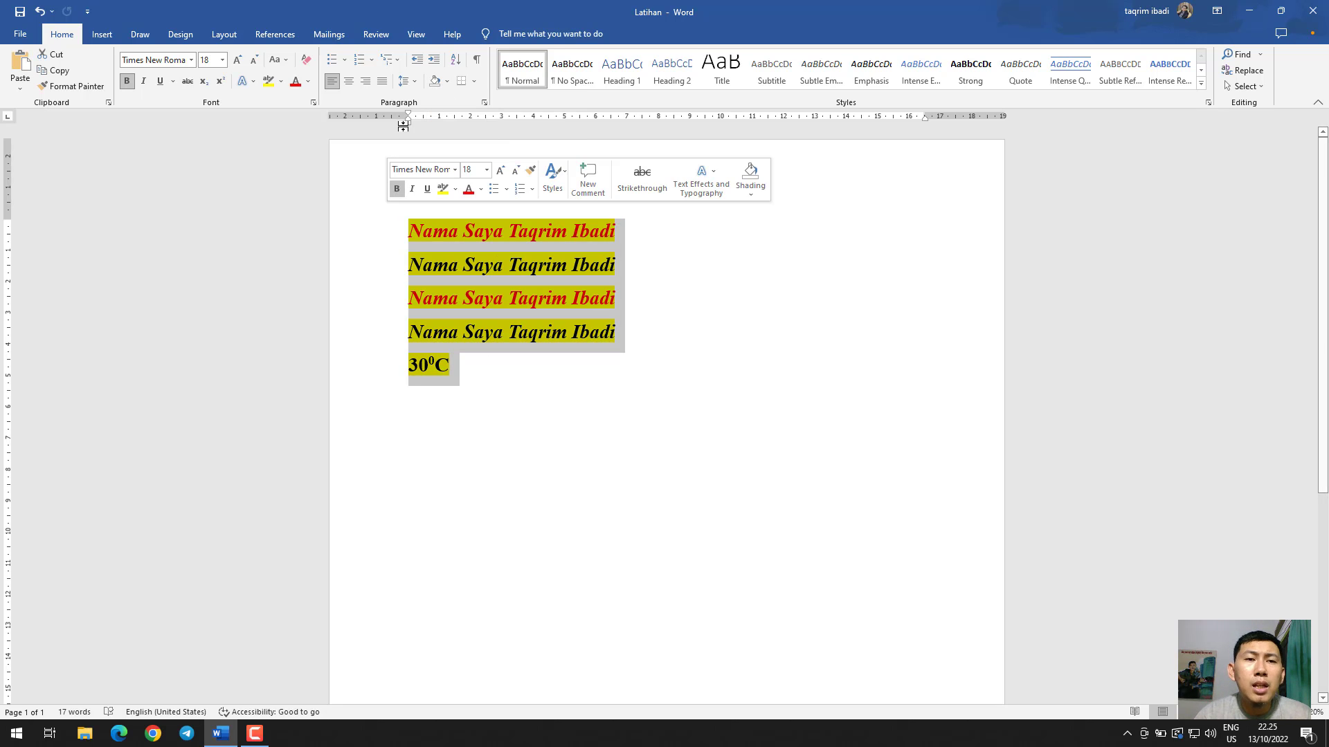
{"action": "left_click", "coordinate": [451, 82]}
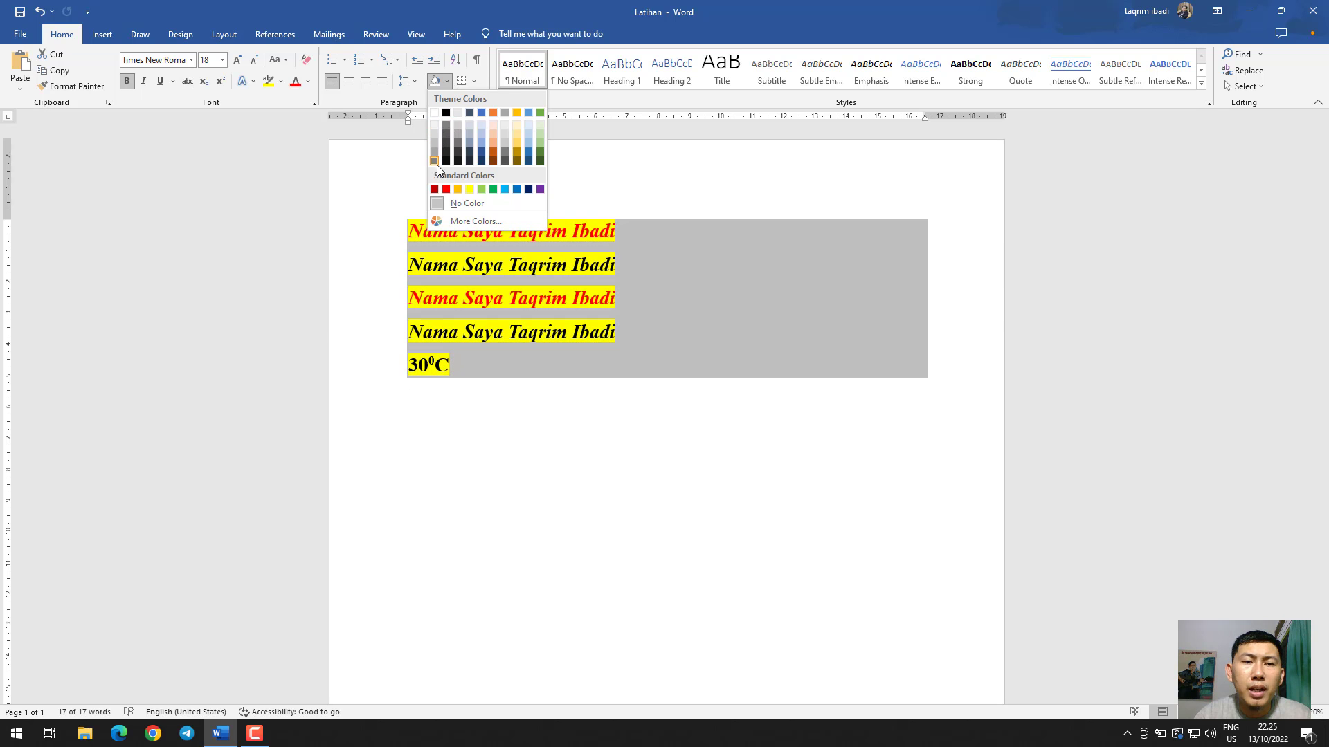
{"action": "left_click", "coordinate": [504, 190]}
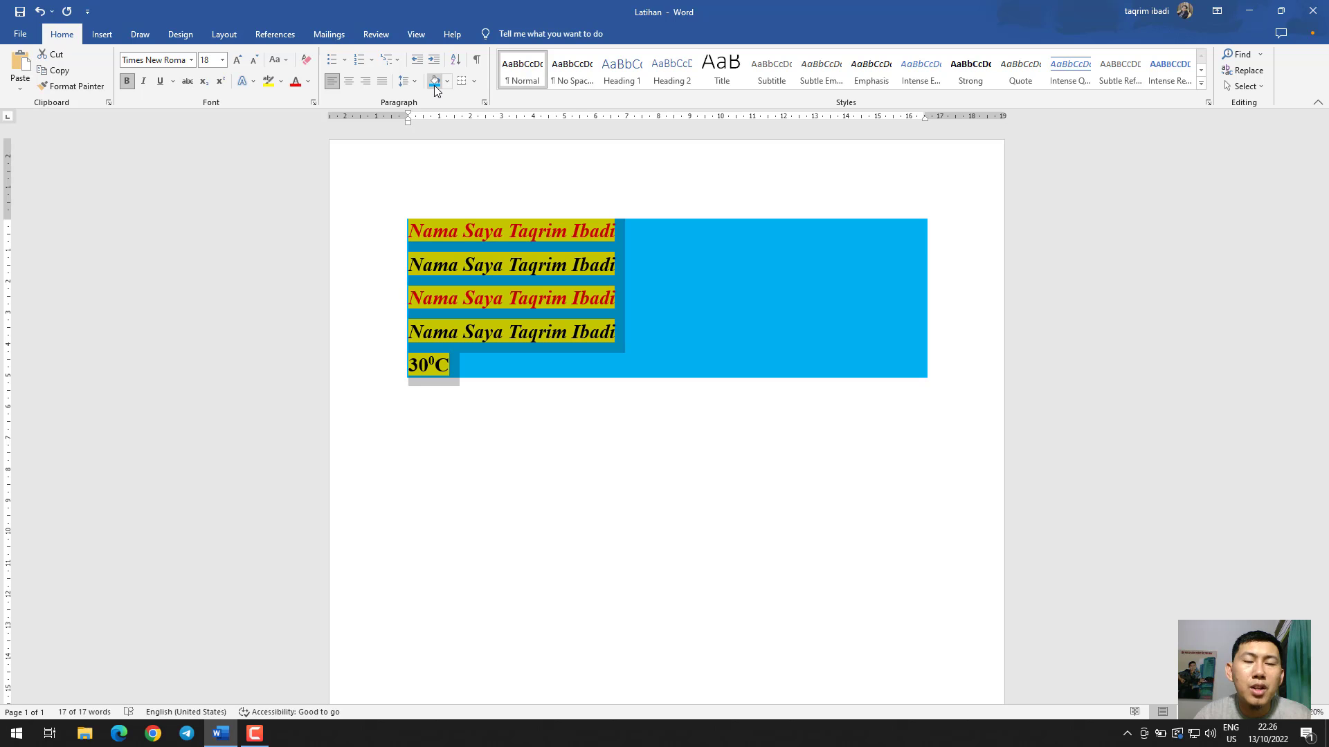
Set the page background colour to the standard red
{"action": "left_click", "coordinate": [171, 33]}
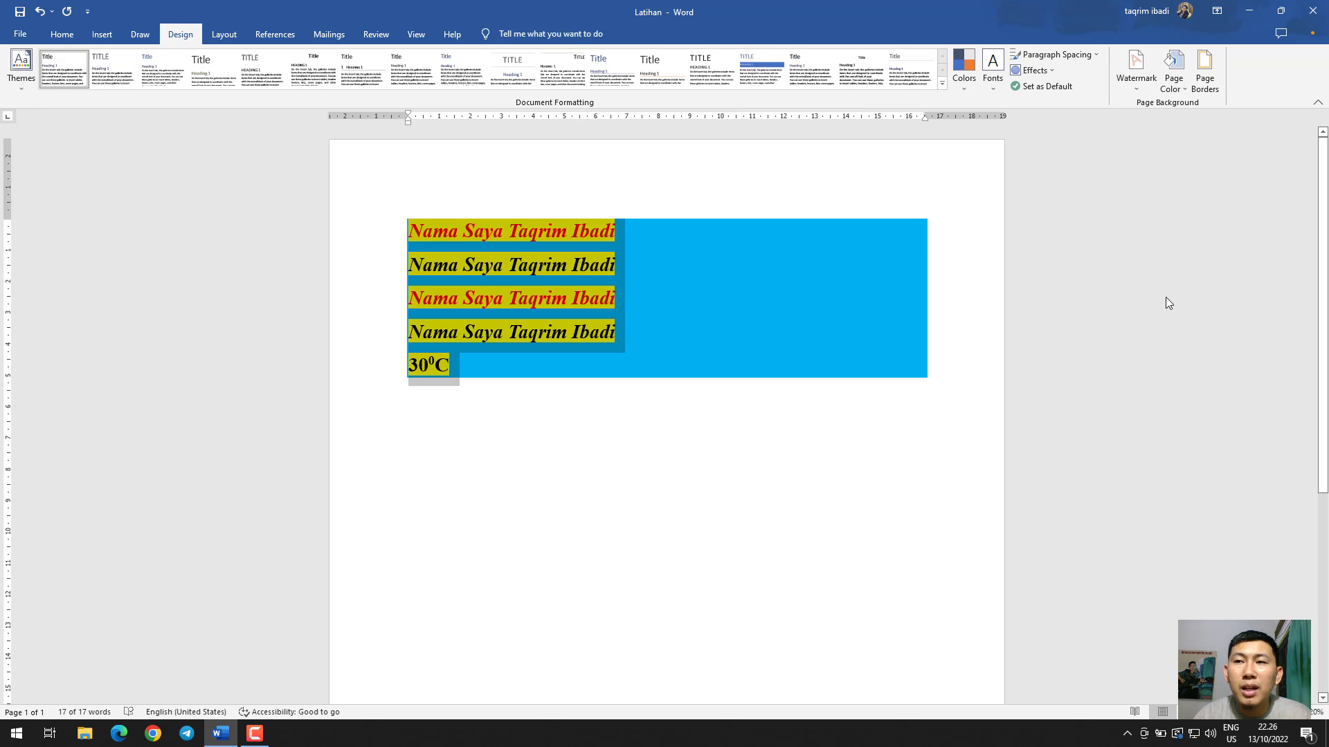
{"action": "left_click", "coordinate": [1169, 74]}
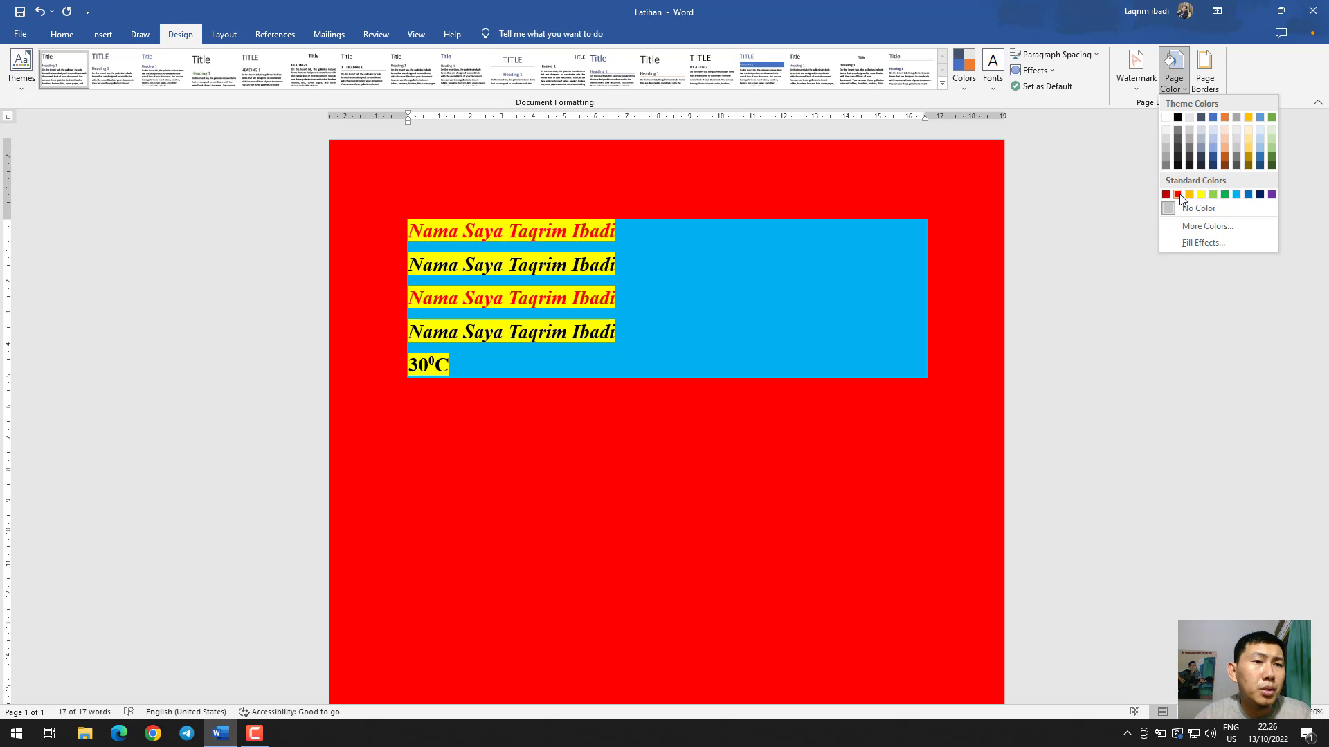
{"action": "left_click", "coordinate": [1179, 195]}
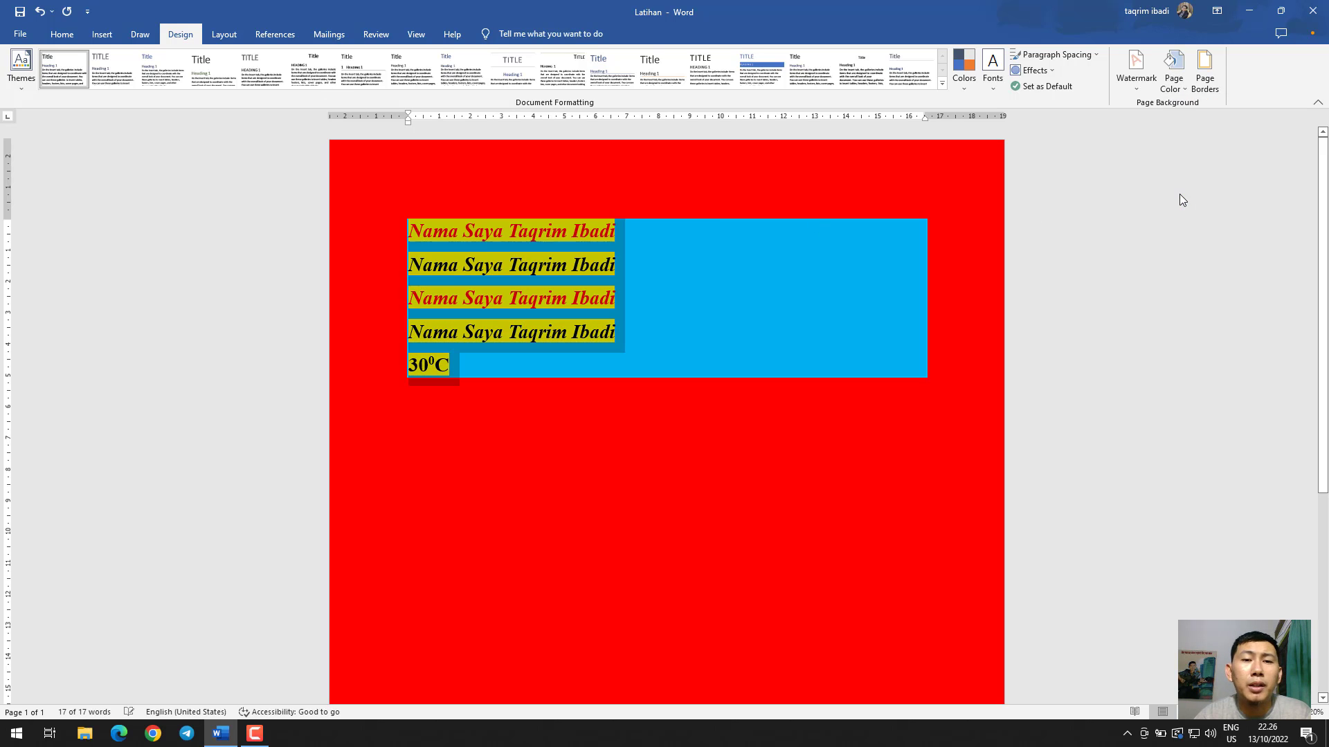
Clear the formatting of the first sentence line, and then of the whole text
{"action": "left_click", "coordinate": [62, 34]}
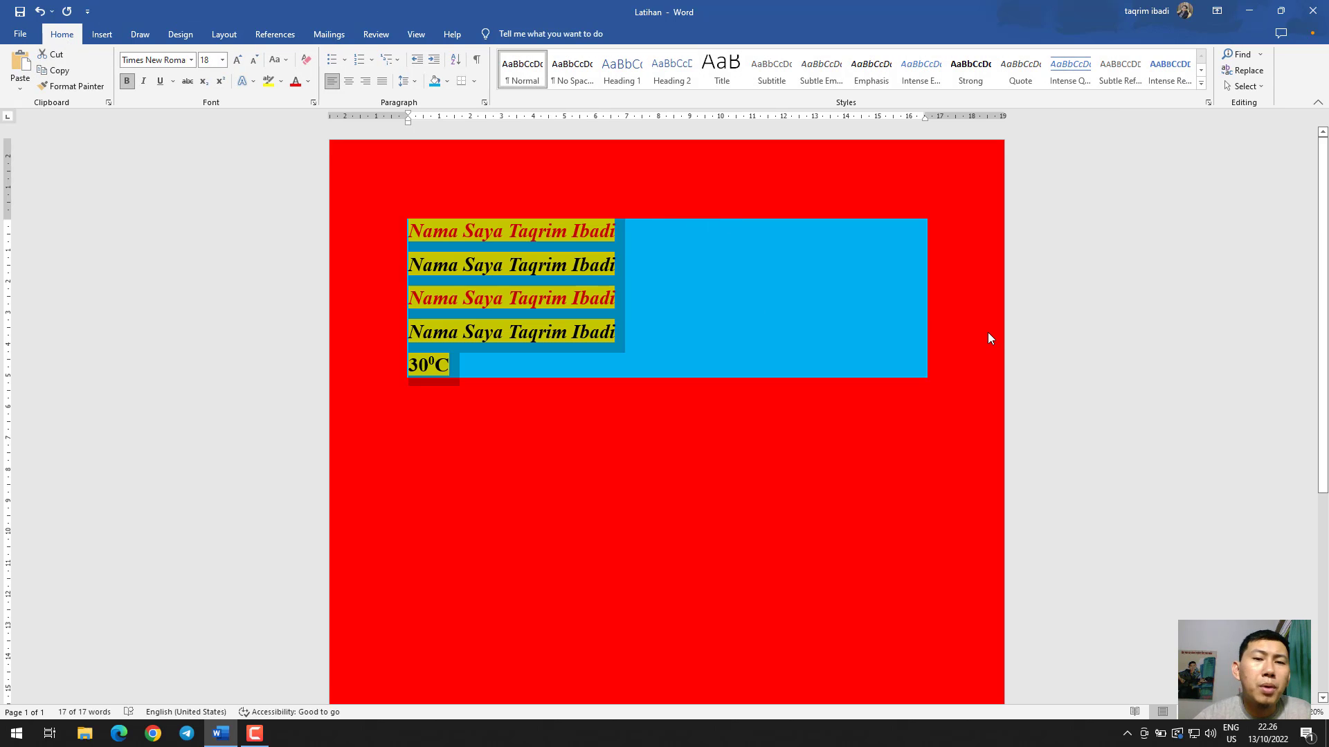
{"action": "left_click", "coordinate": [480, 227]}
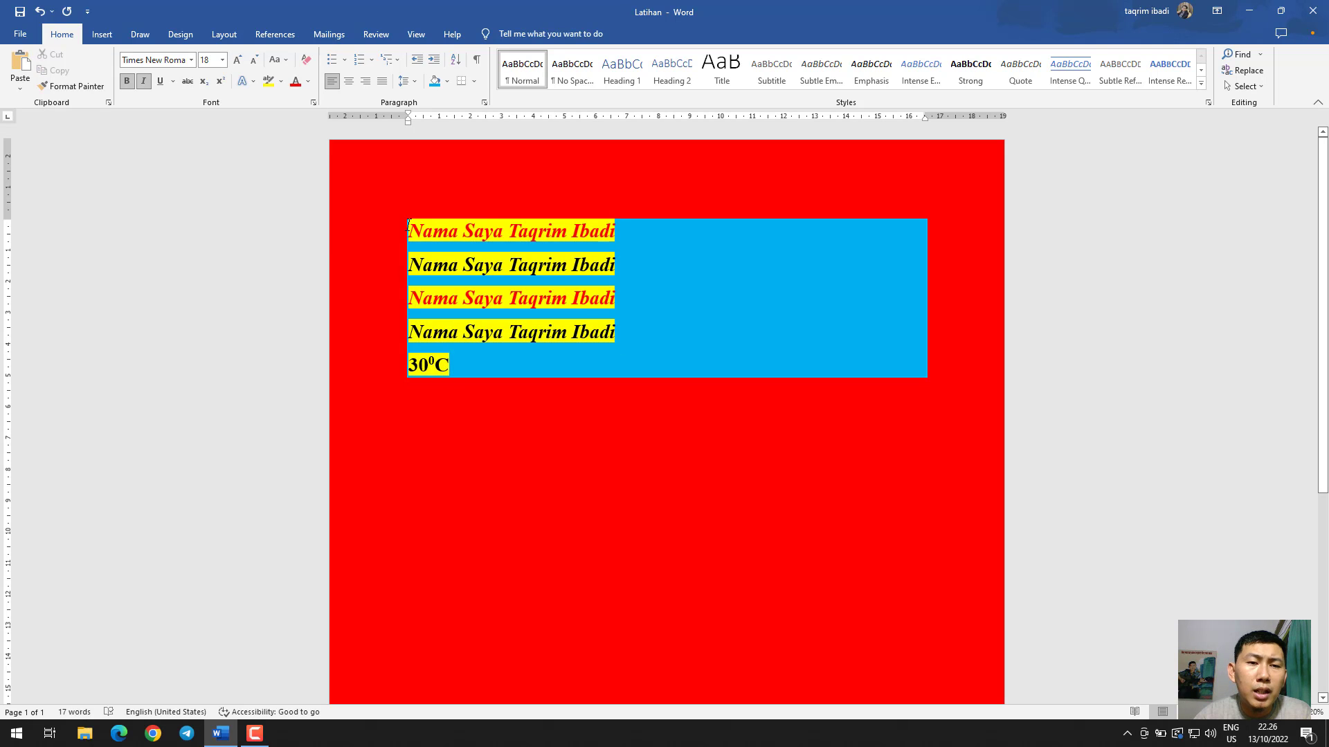
{"action": "mouse_move", "coordinate": [409, 229]}
{"action": "left_mouse_down"}
{"action": "mouse_move", "coordinate": [615, 232]}
{"action": "mouse_move", "coordinate": [496, 233]}
{"action": "left_mouse_up"}
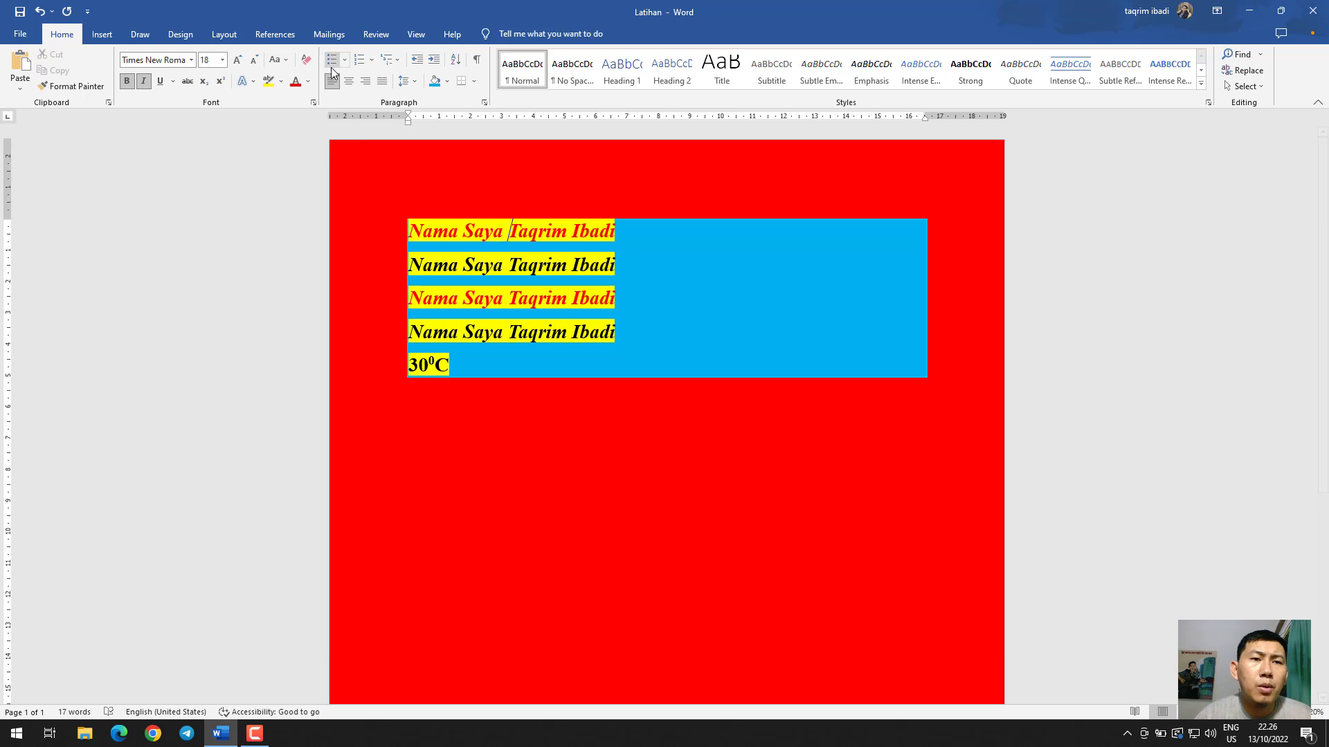
{"action": "left_click", "coordinate": [309, 66]}
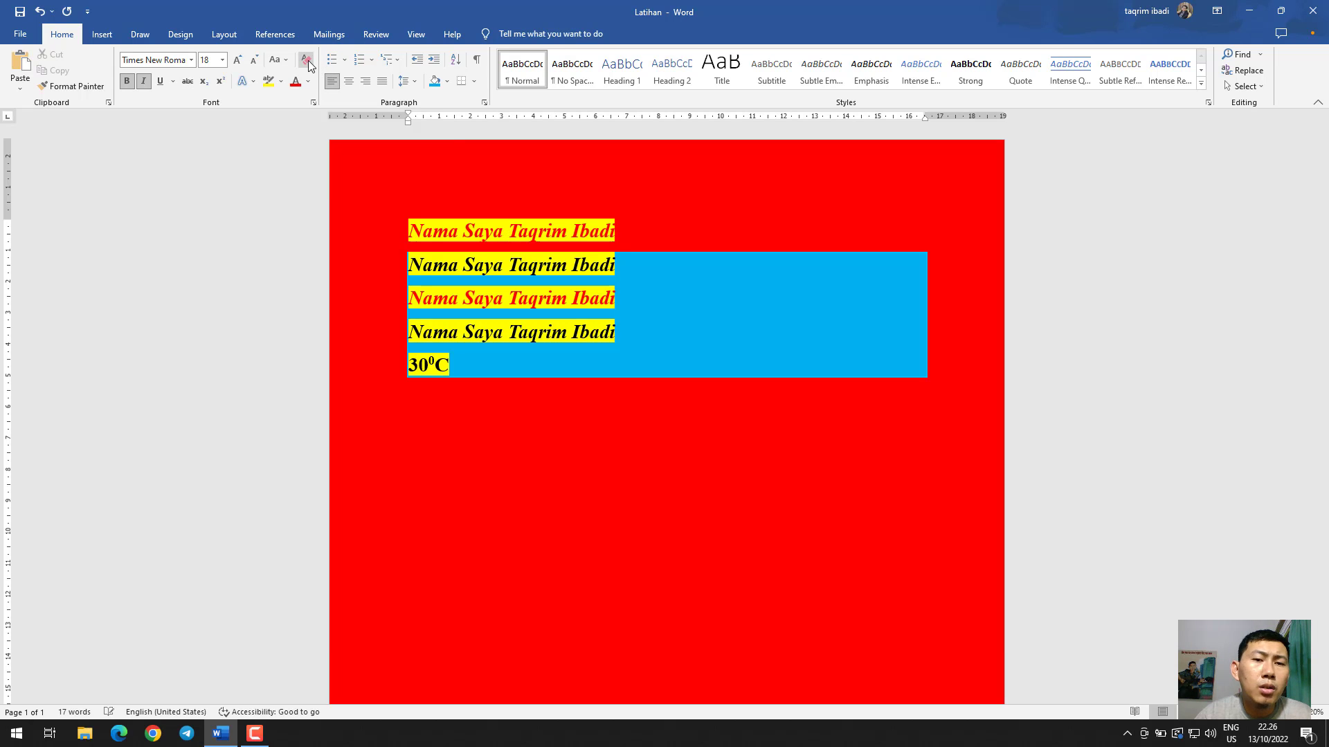
{"action": "key", "text": "ctrl+a"}
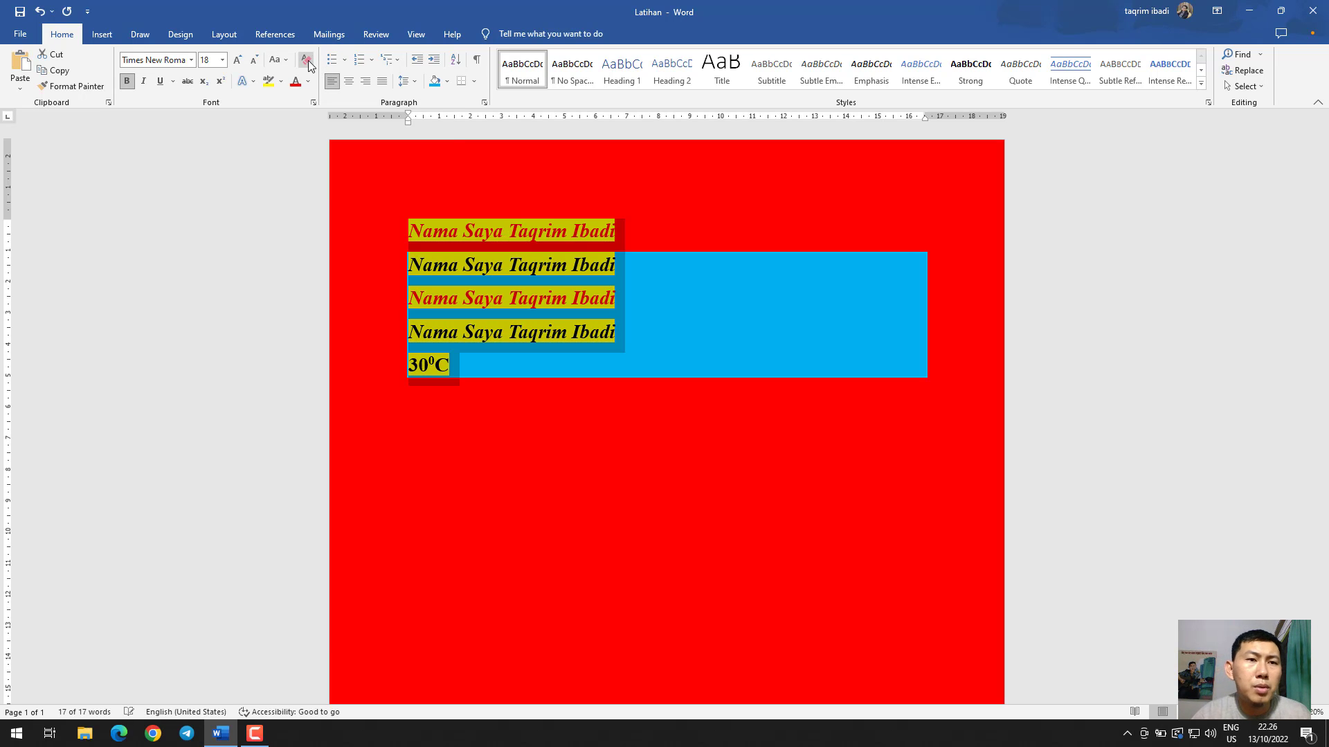
{"action": "left_click", "coordinate": [309, 66]}
{"action": "left_click", "coordinate": [599, 197]}
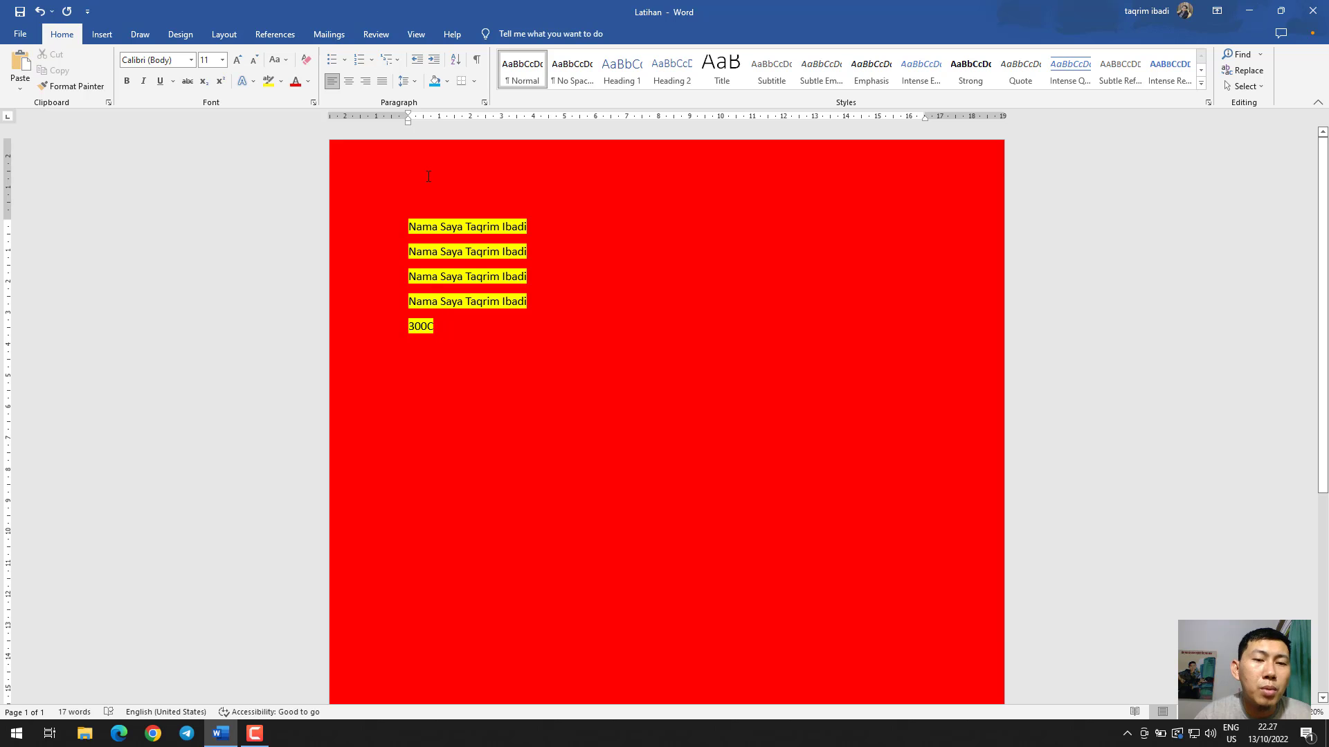
Remove the yellow highlight from all the text and set the highlight colour to No Color
{"action": "left_click_drag", "start_coordinate": [462, 326], "coordinate": [342, 201]}
{"action": "left_click", "coordinate": [270, 81]}
{"action": "left_click", "coordinate": [280, 82]}
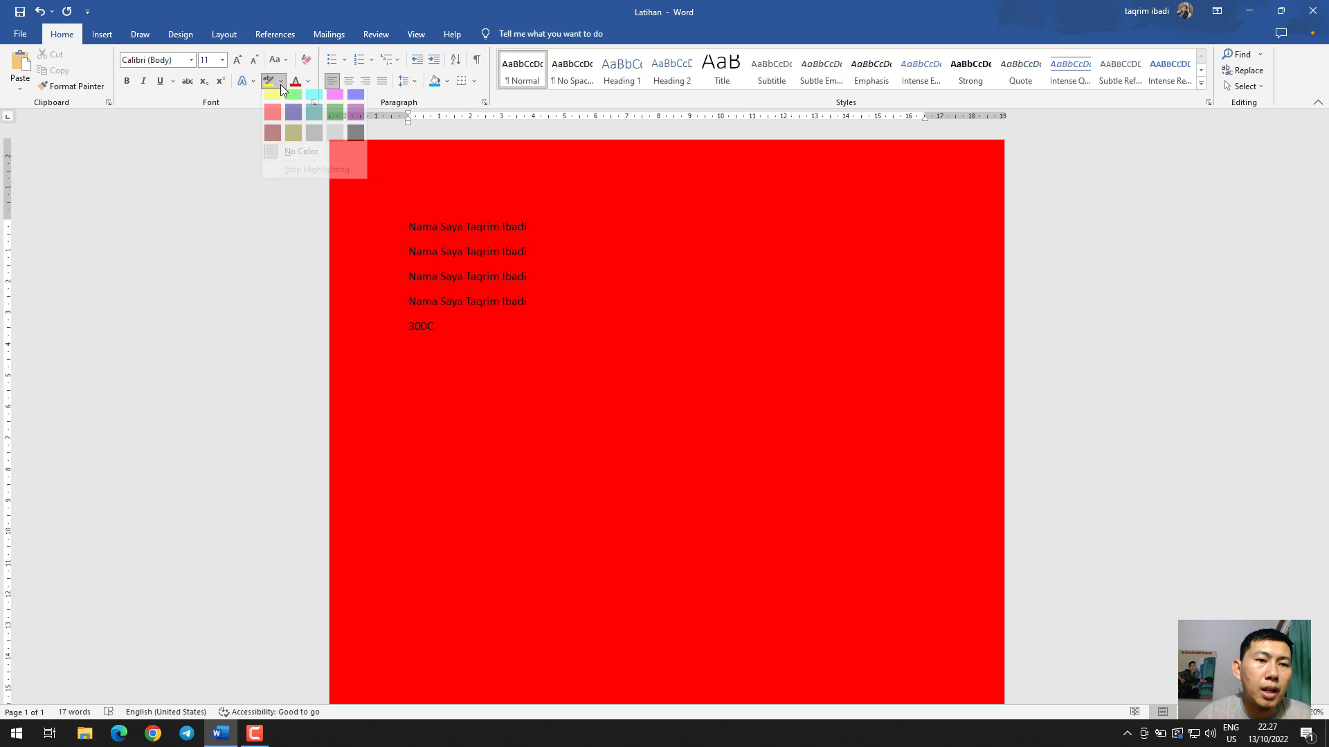
{"action": "left_click", "coordinate": [293, 162]}
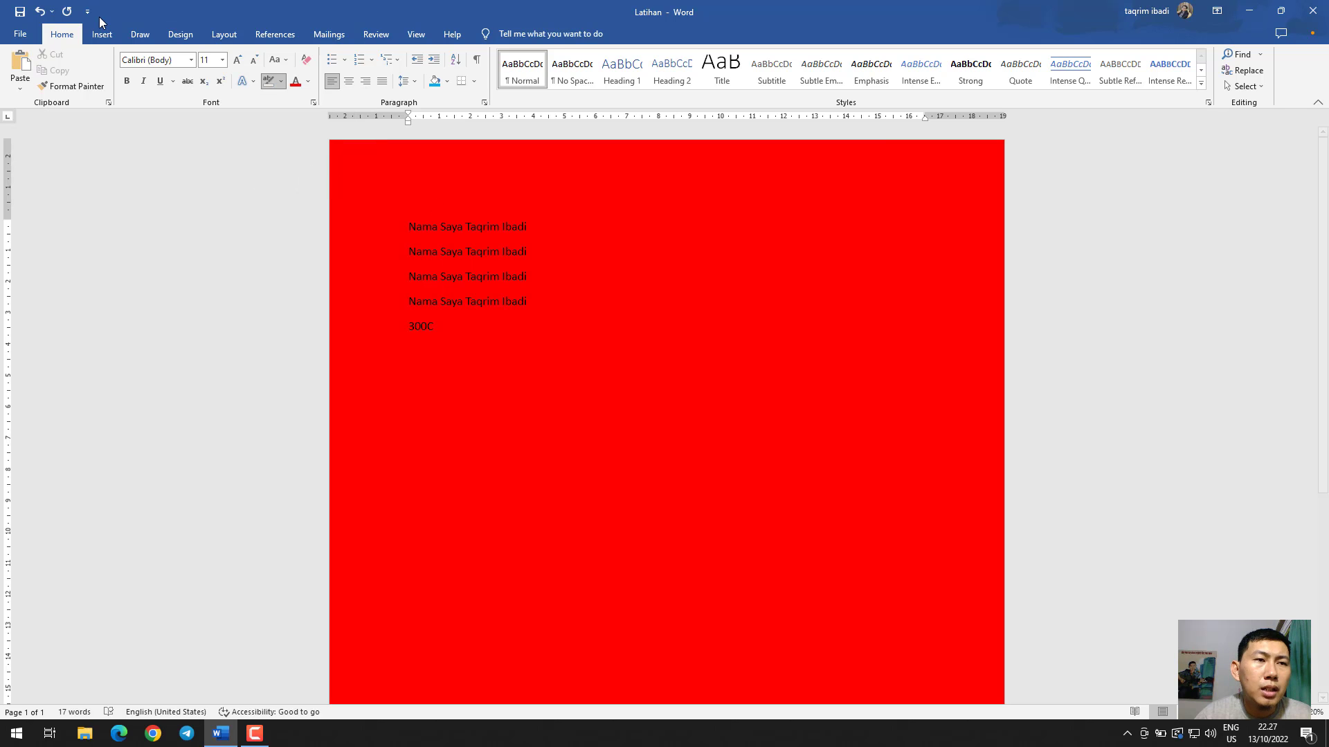
Remove the red page background by setting the page colour to No Color
{"action": "left_click", "coordinate": [180, 34]}
{"action": "left_click", "coordinate": [1174, 83]}
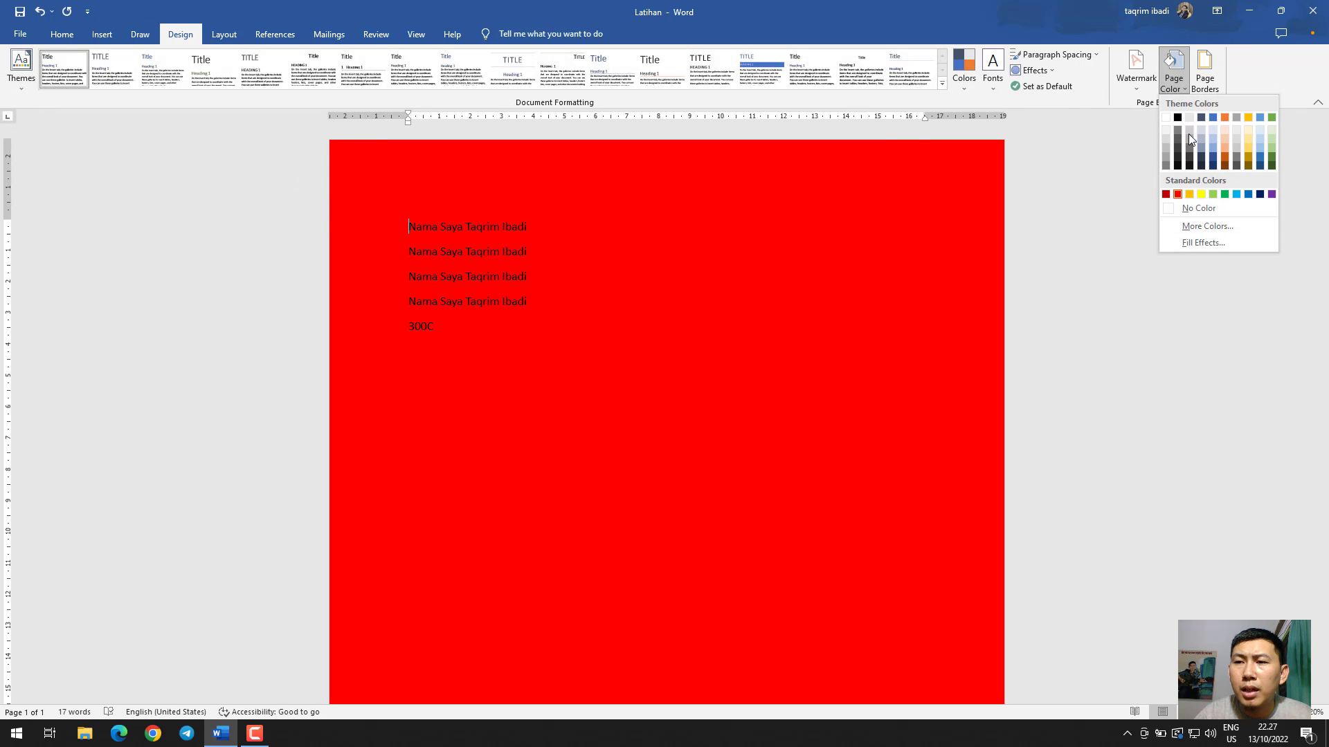
{"action": "left_click", "coordinate": [1191, 209]}
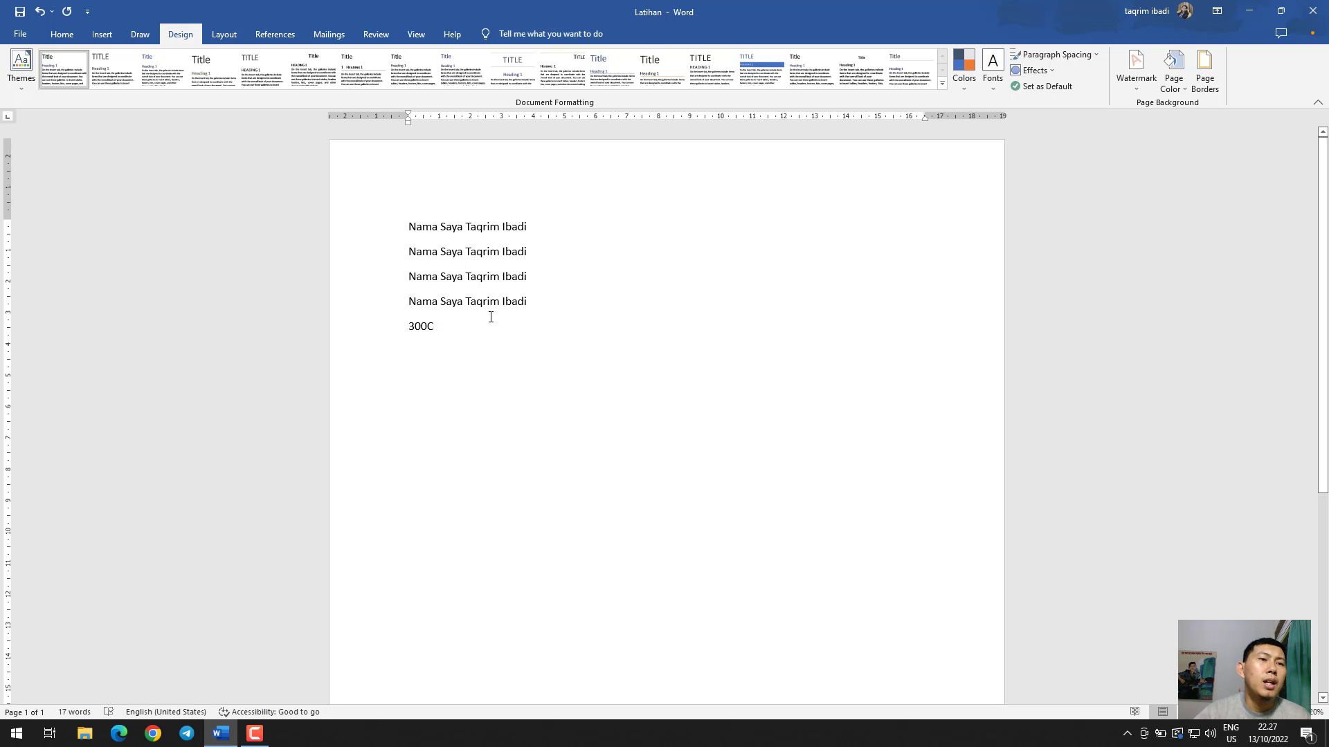
Replace all the document text with the line "Nama-nama hewan" and start a new line below it
{"action": "left_click", "coordinate": [54, 37]}
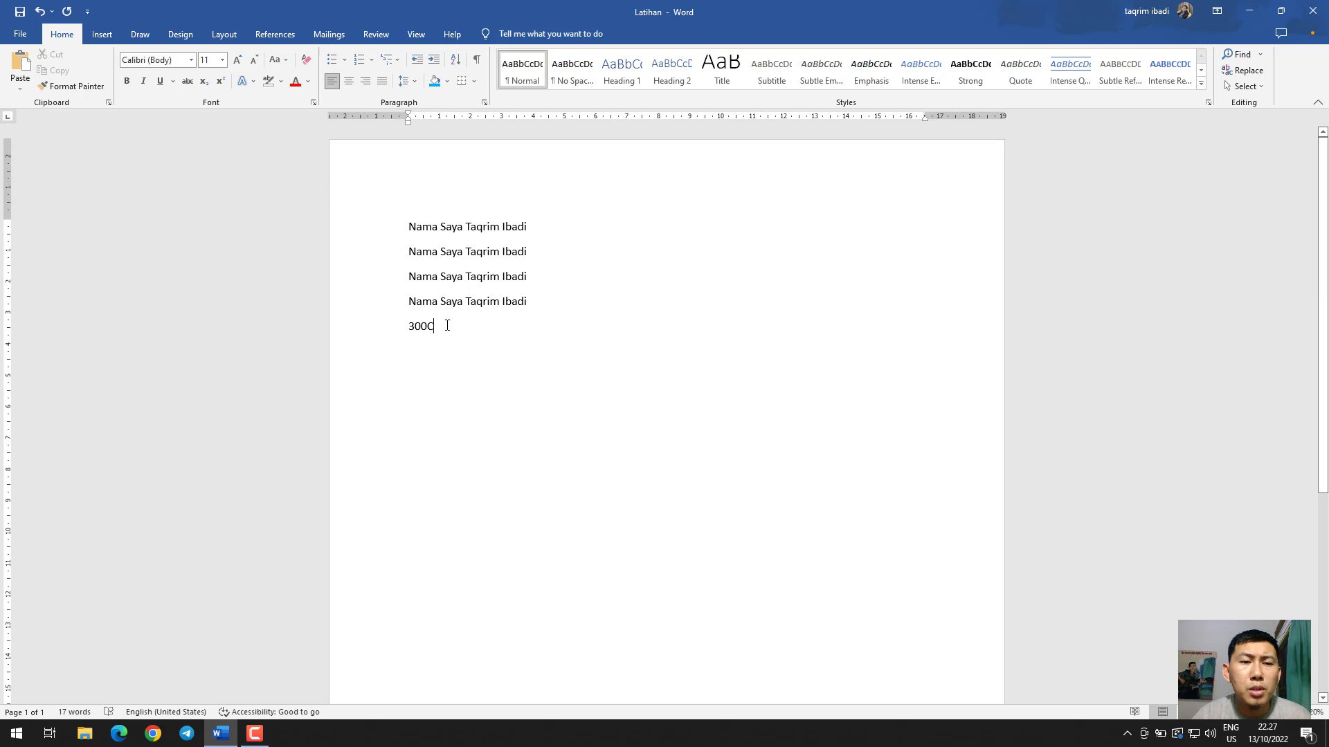
{"action": "key", "text": "ctrl+a"}
{"action": "type", "text": "Nama"}
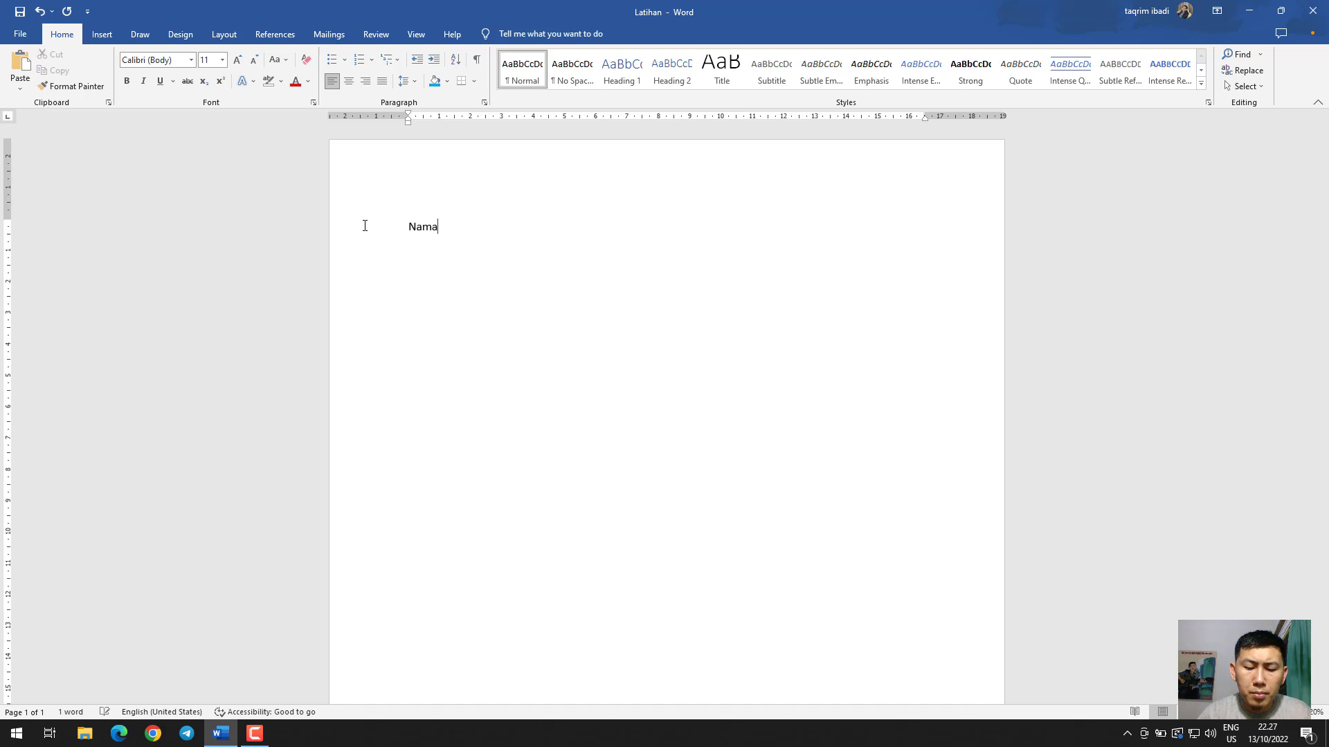
{"action": "type", "text": "-nama hewan"}
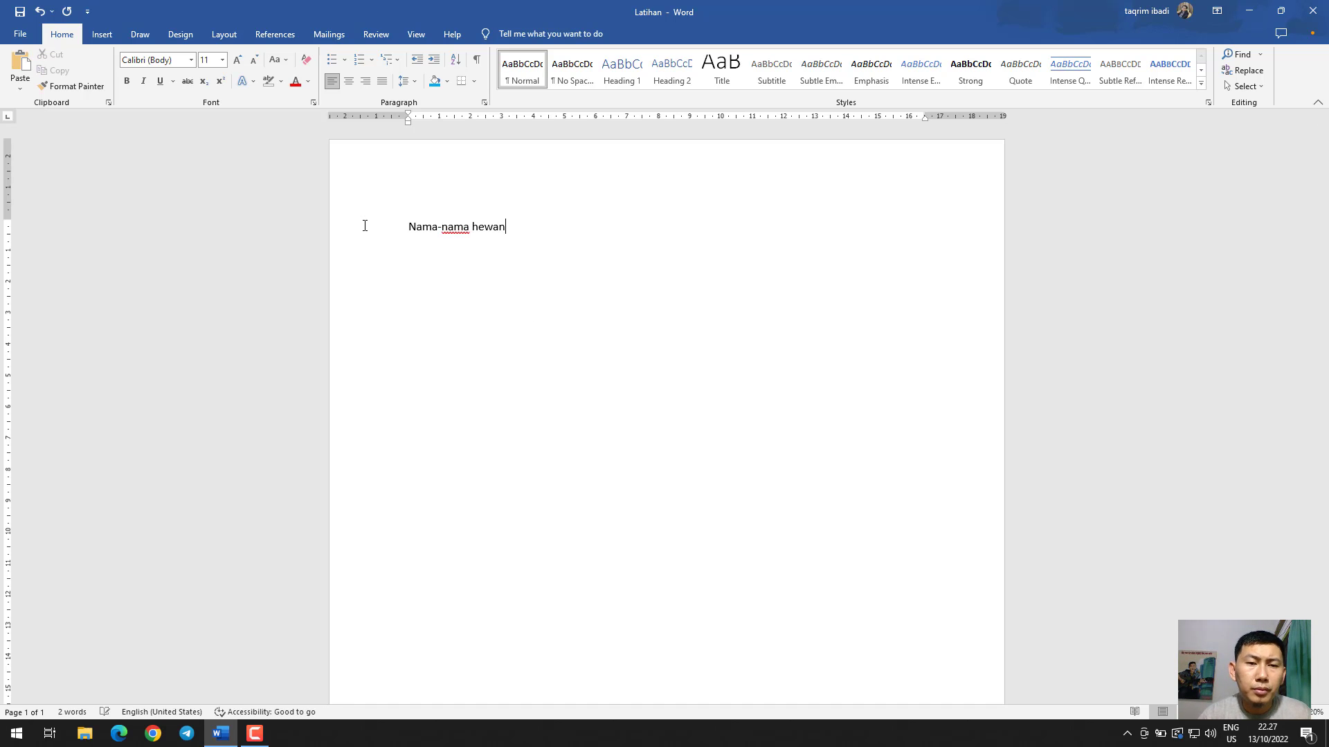
{"action": "key", "text": "Return"}
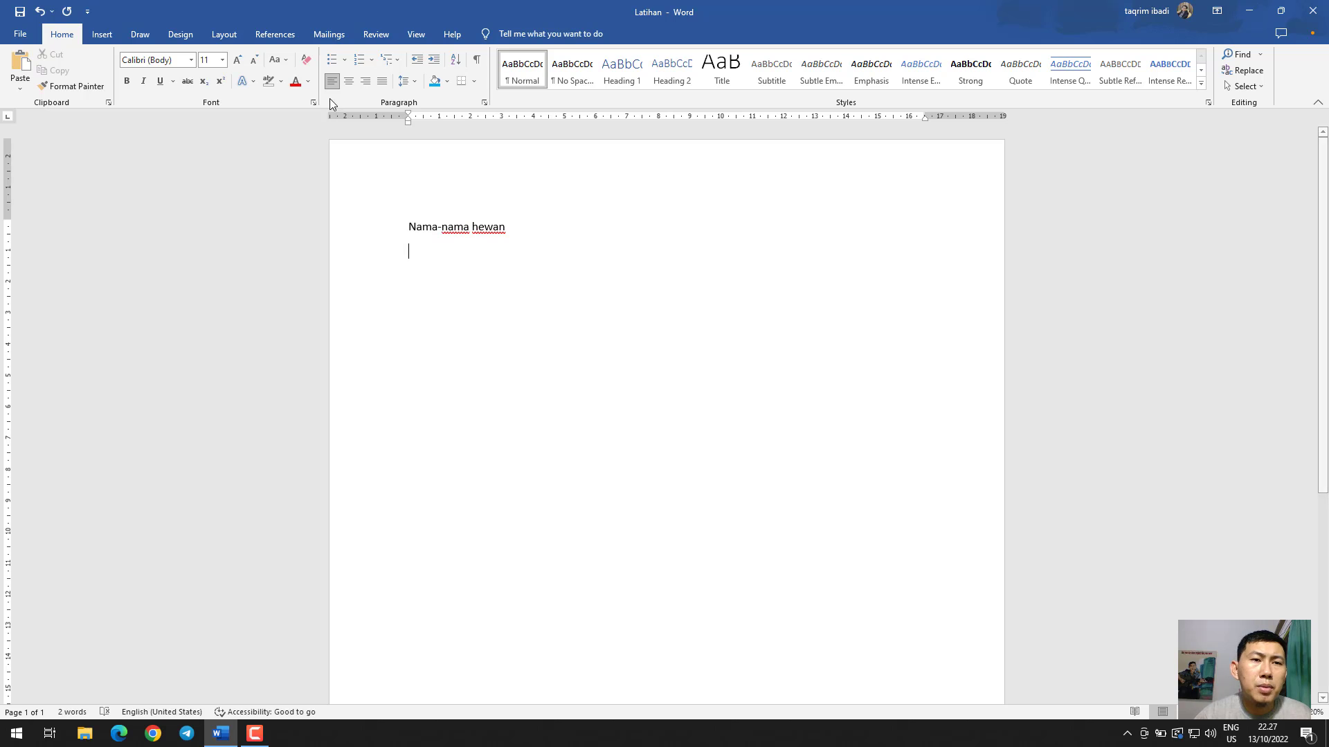
Create a bulleted list under the heading with the items Kucing, Ayam and Bebek, plus an empty fourth bullet
{"action": "left_click", "coordinate": [332, 60]}
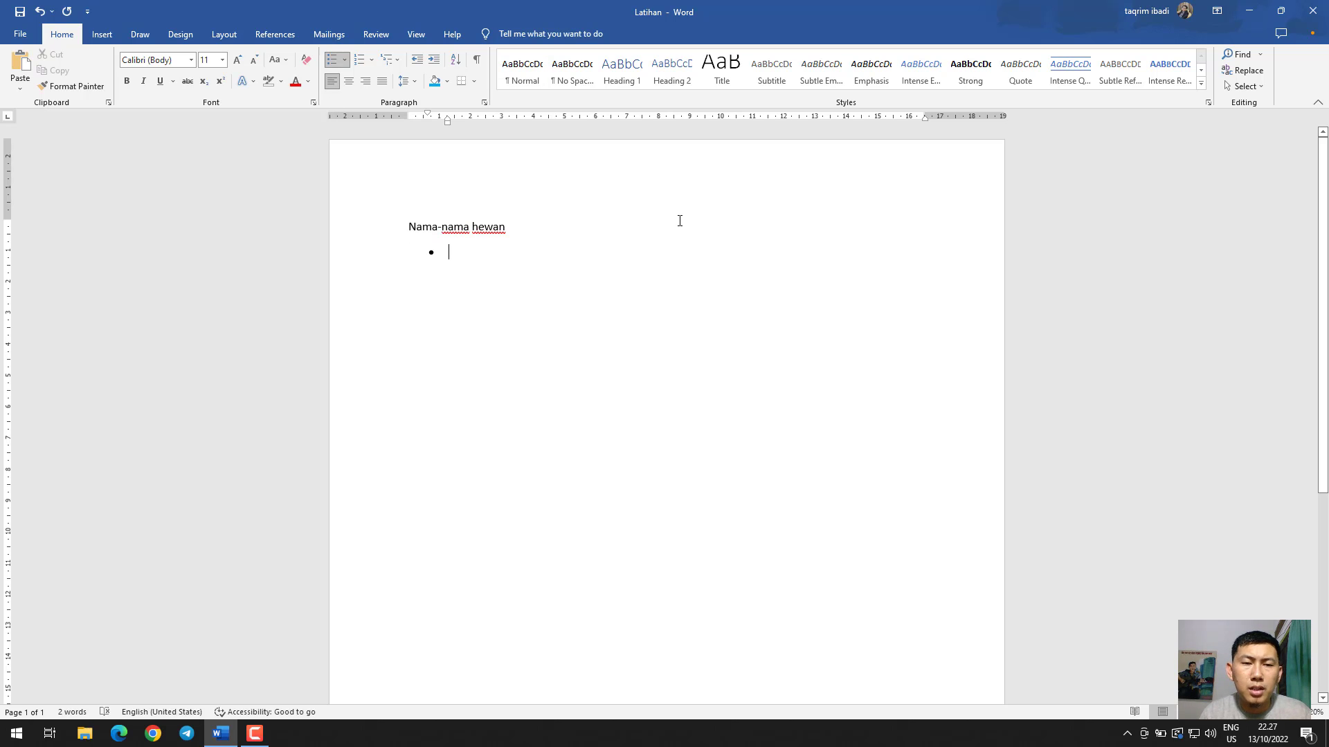
{"action": "type", "text": "Kucing"}
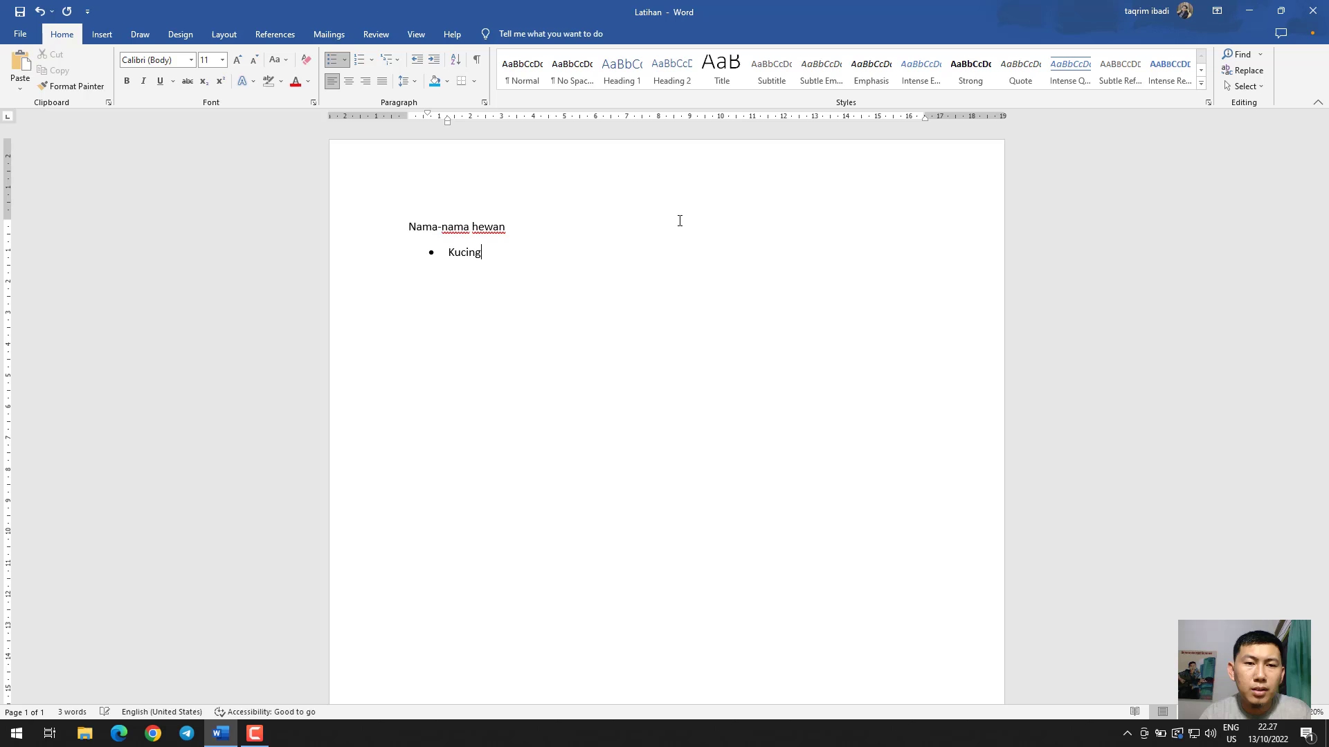
{"action": "key", "text": "Return"}
{"action": "type", "text": "ayam"}
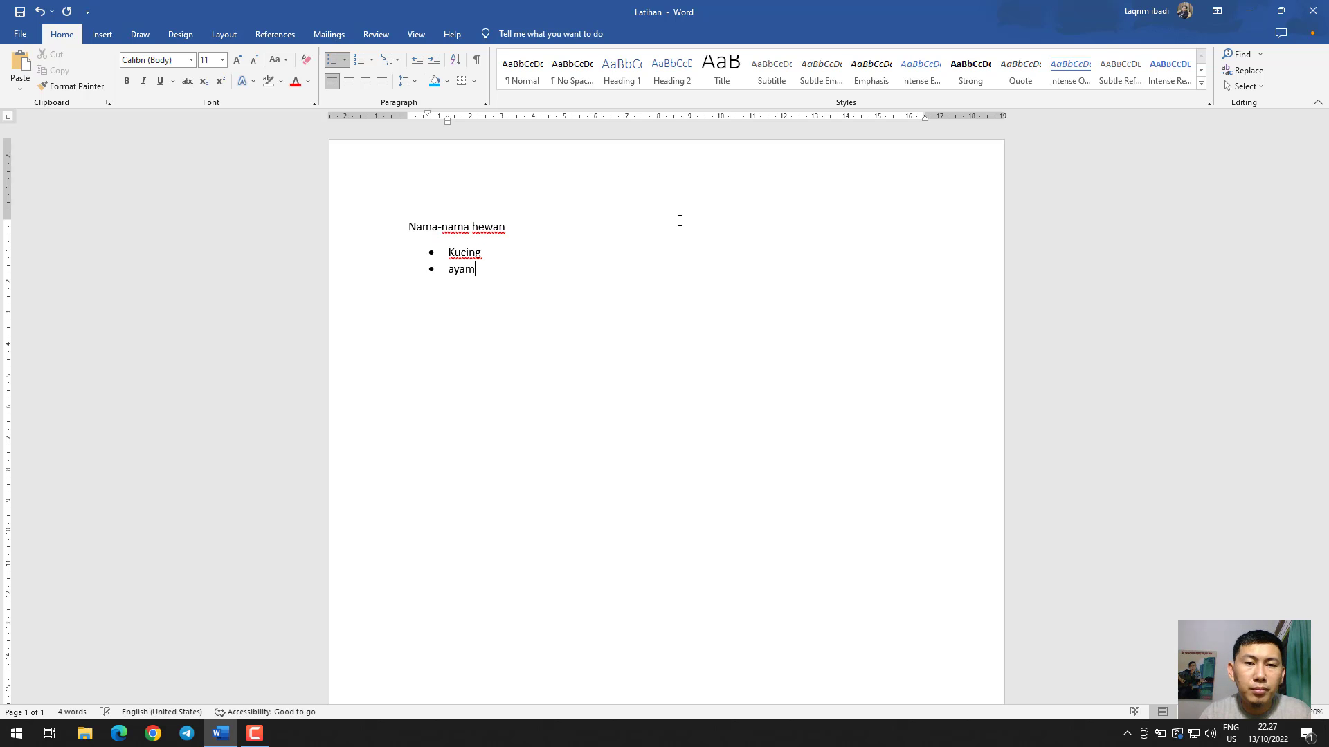
{"action": "key", "text": "Return"}
{"action": "type", "text": "bebe"}
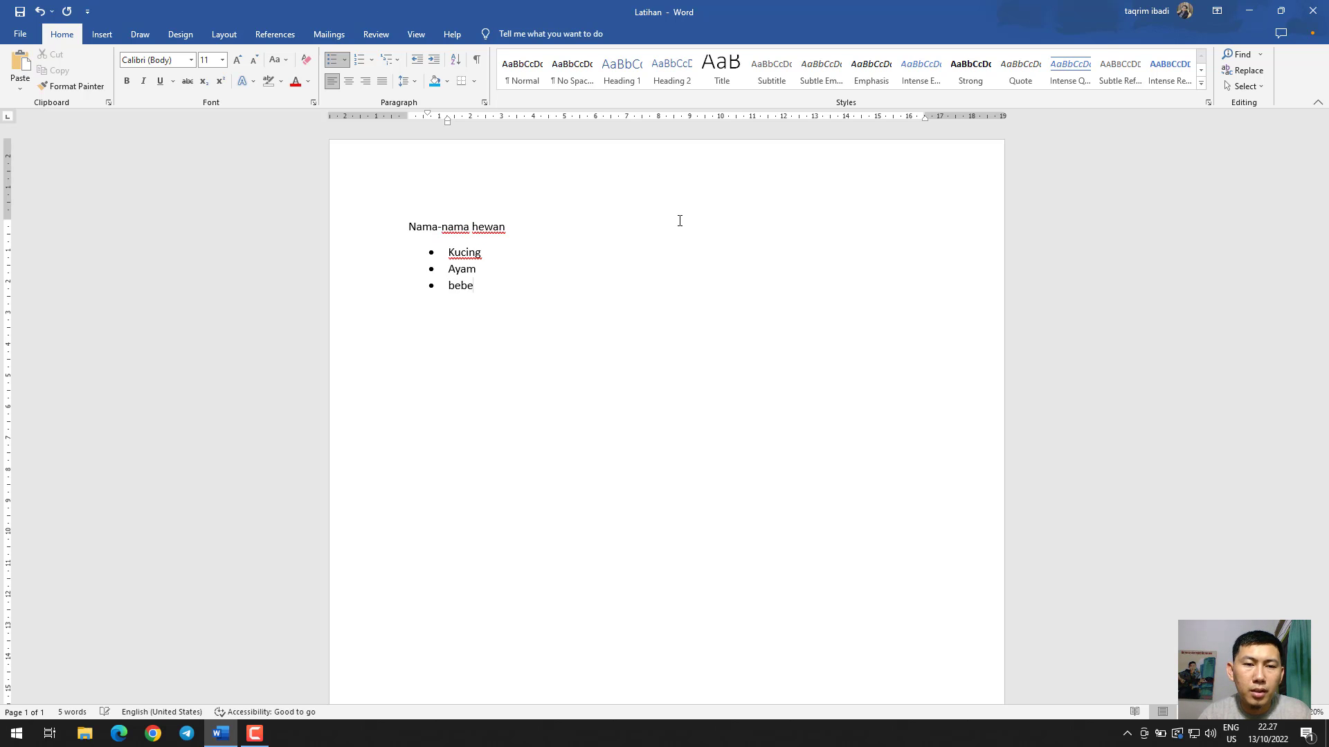
{"action": "type", "text": "k"}
{"action": "key", "text": "Return"}
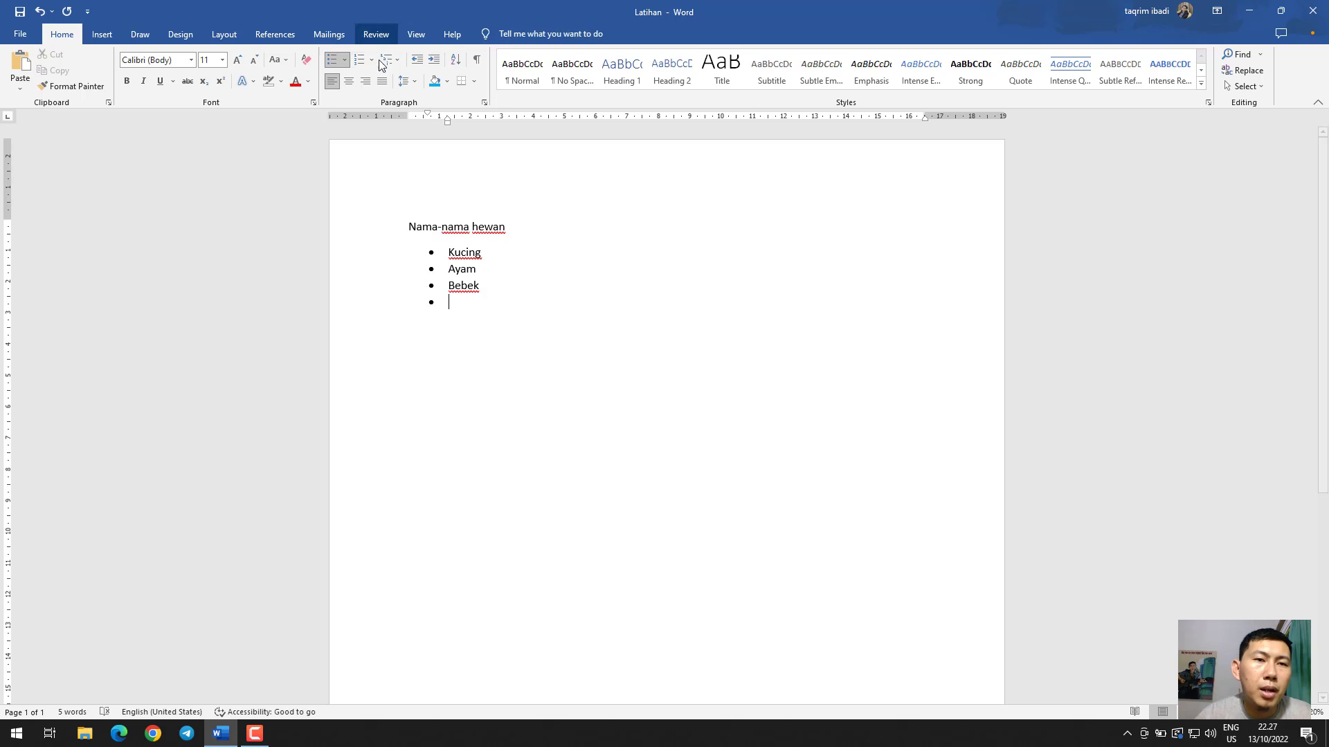
Begin defining a new picture bullet for the list and search Bing images for "flowers"
{"action": "left_click", "coordinate": [344, 60]}
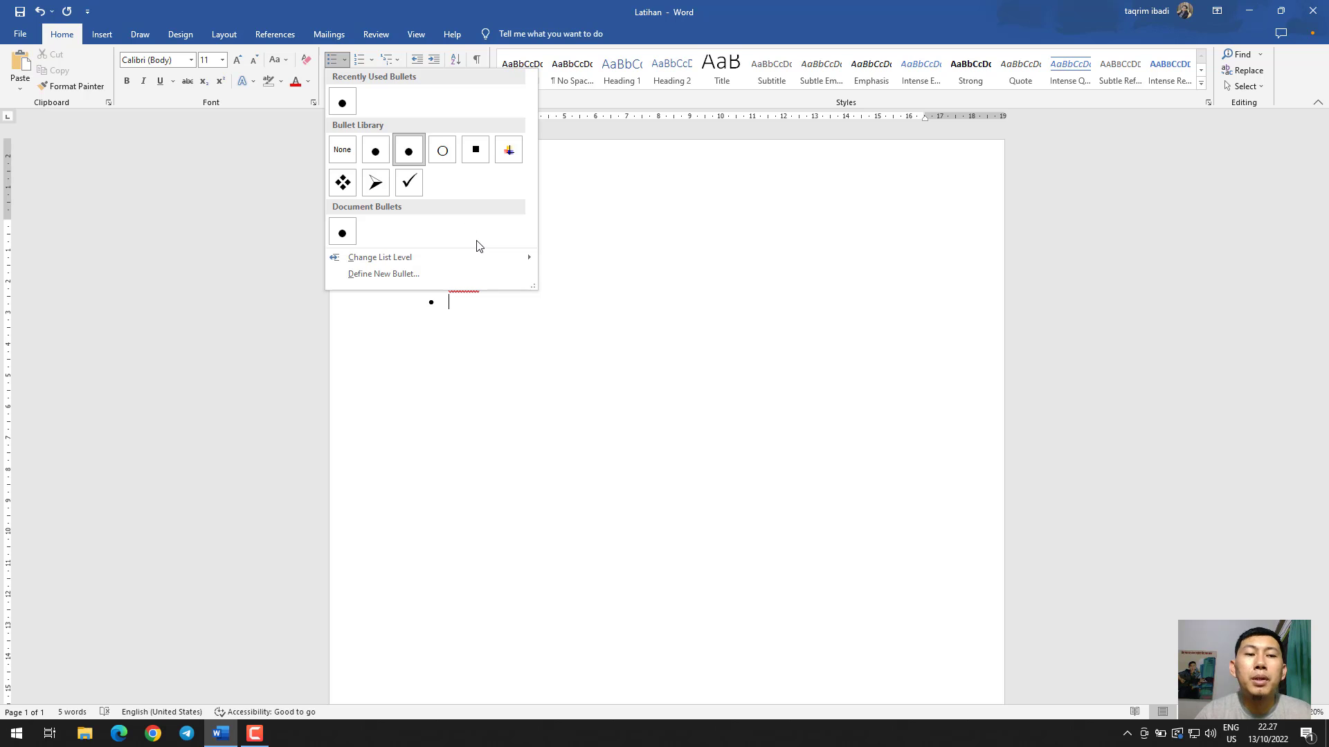
{"action": "mouse_move", "coordinate": [426, 251]}
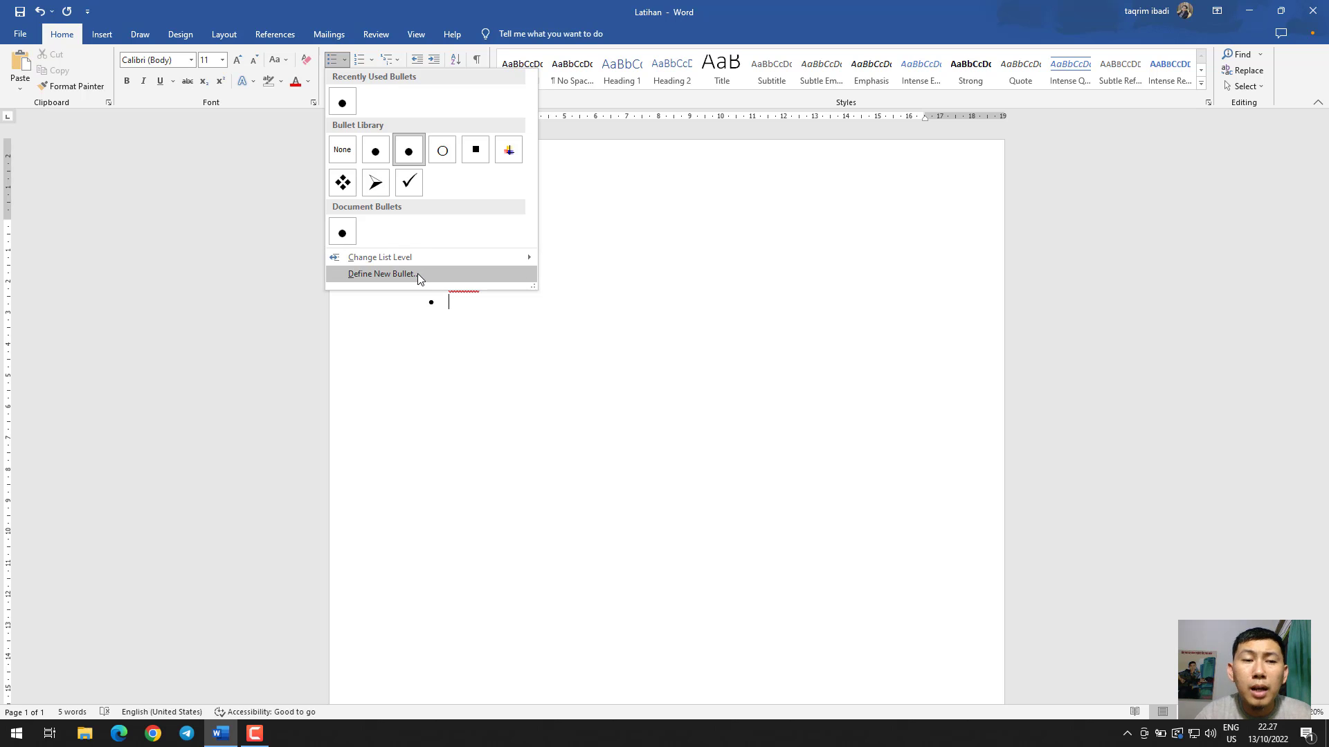
{"action": "left_click", "coordinate": [417, 272]}
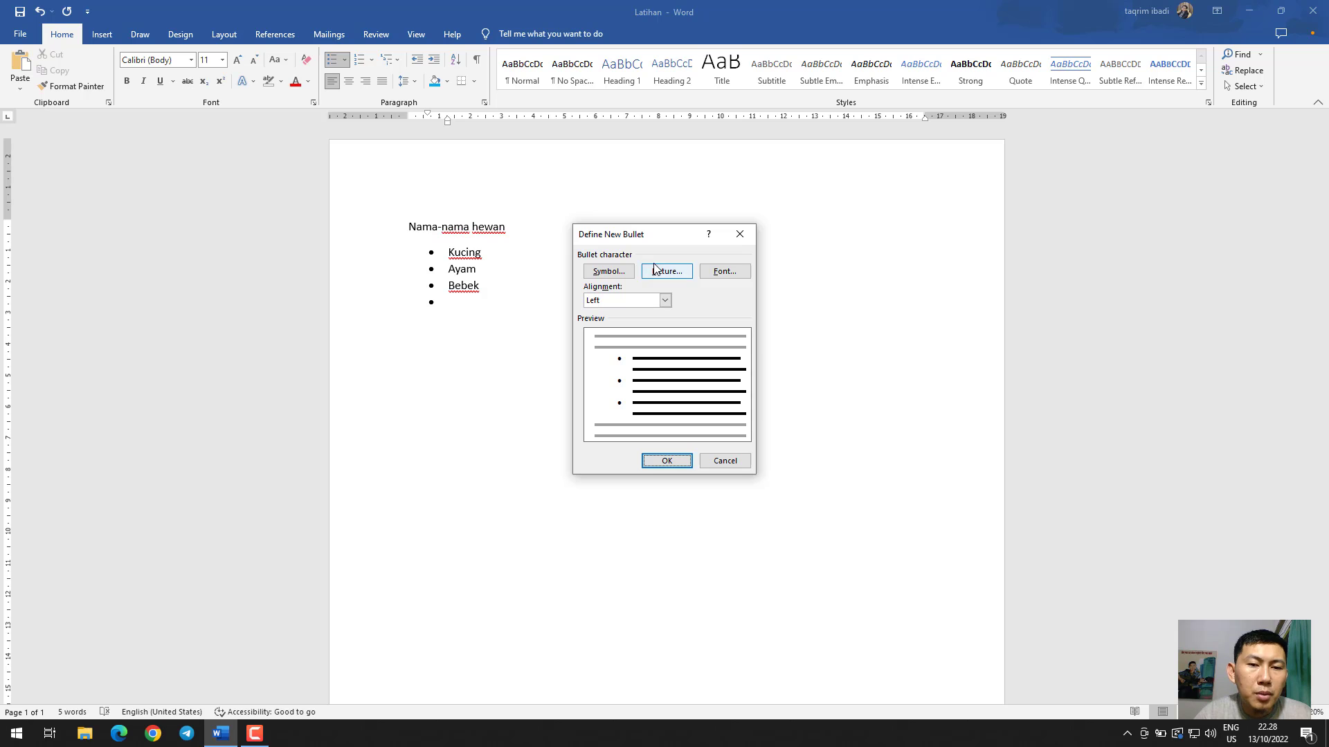
{"action": "left_click", "coordinate": [656, 271]}
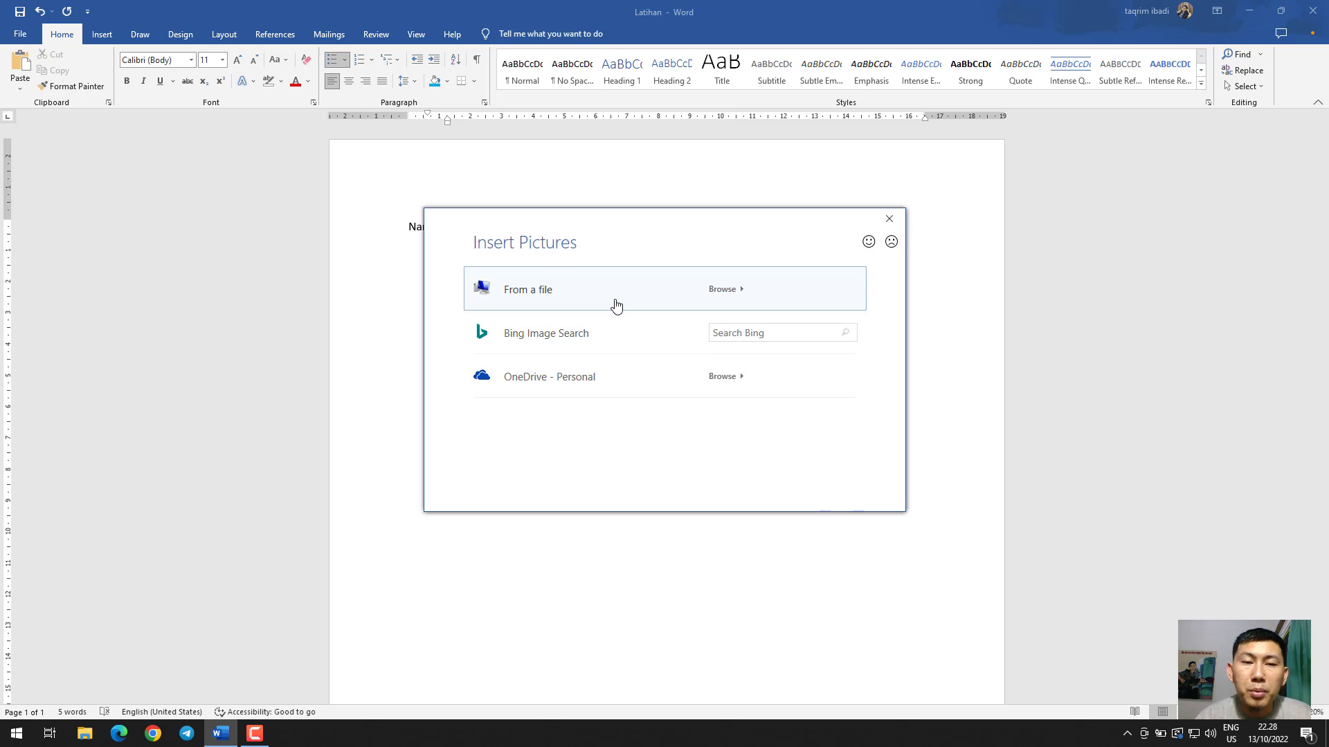
{"action": "left_click", "coordinate": [749, 334]}
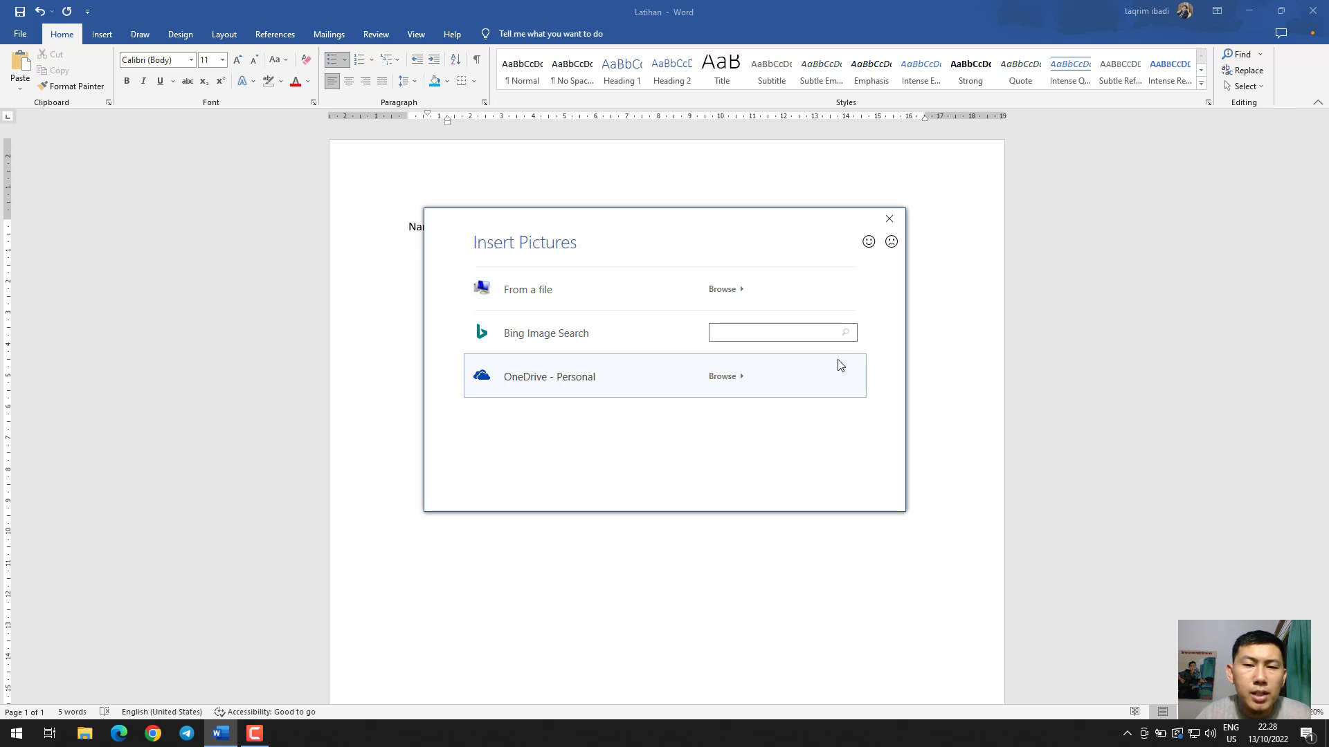
{"action": "type", "text": "f"}
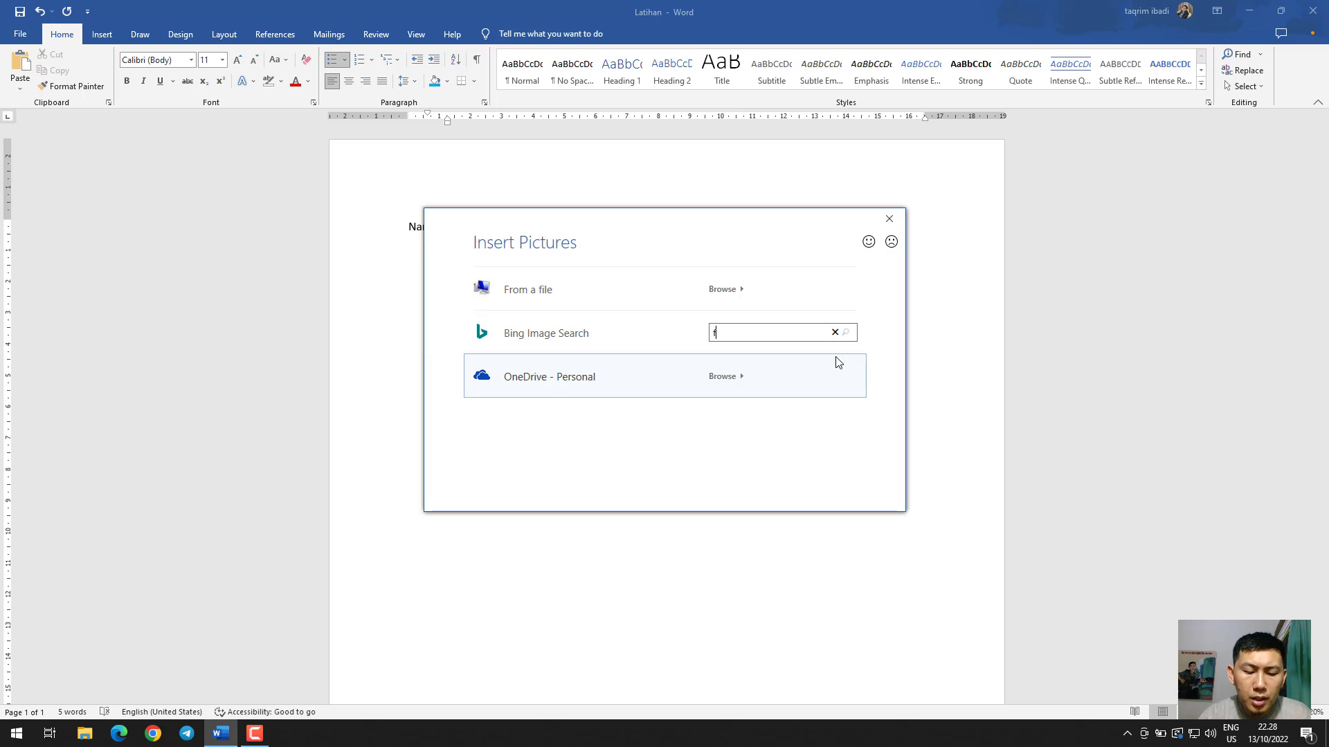
{"action": "type", "text": "lower"}
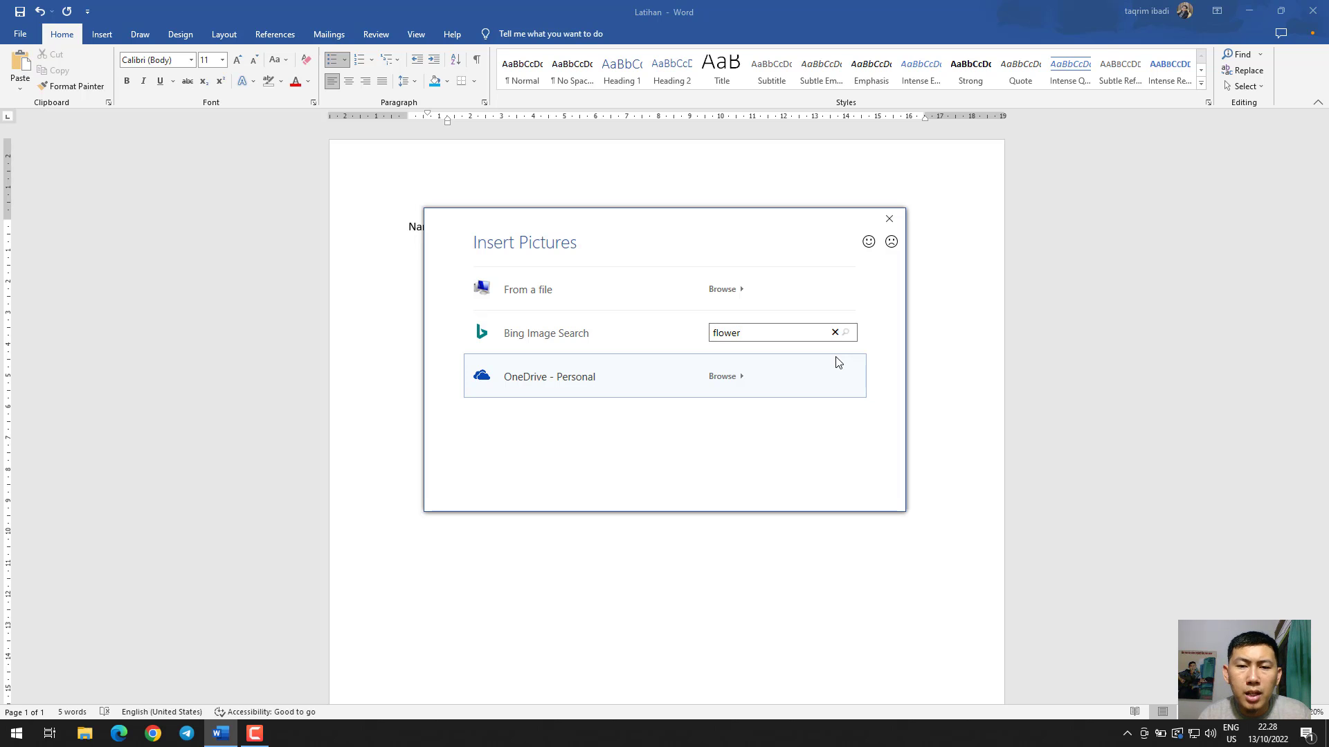
{"action": "type", "text": "s"}
{"action": "key", "text": "Return"}
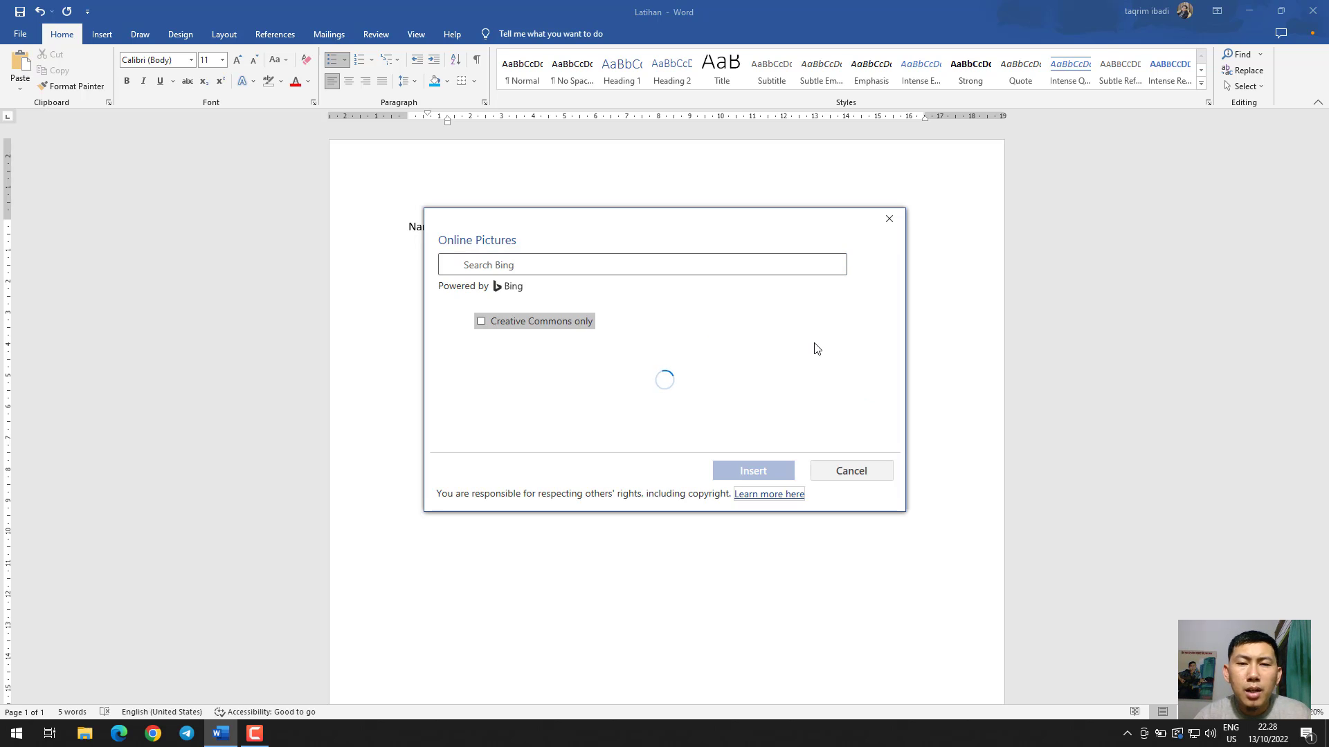
Apply the blue hydrangea picture as the list's bullet, and undo the bullet change
{"action": "scroll", "coordinate": [810, 352], "scroll_direction": "down", "scroll_amount": 5}
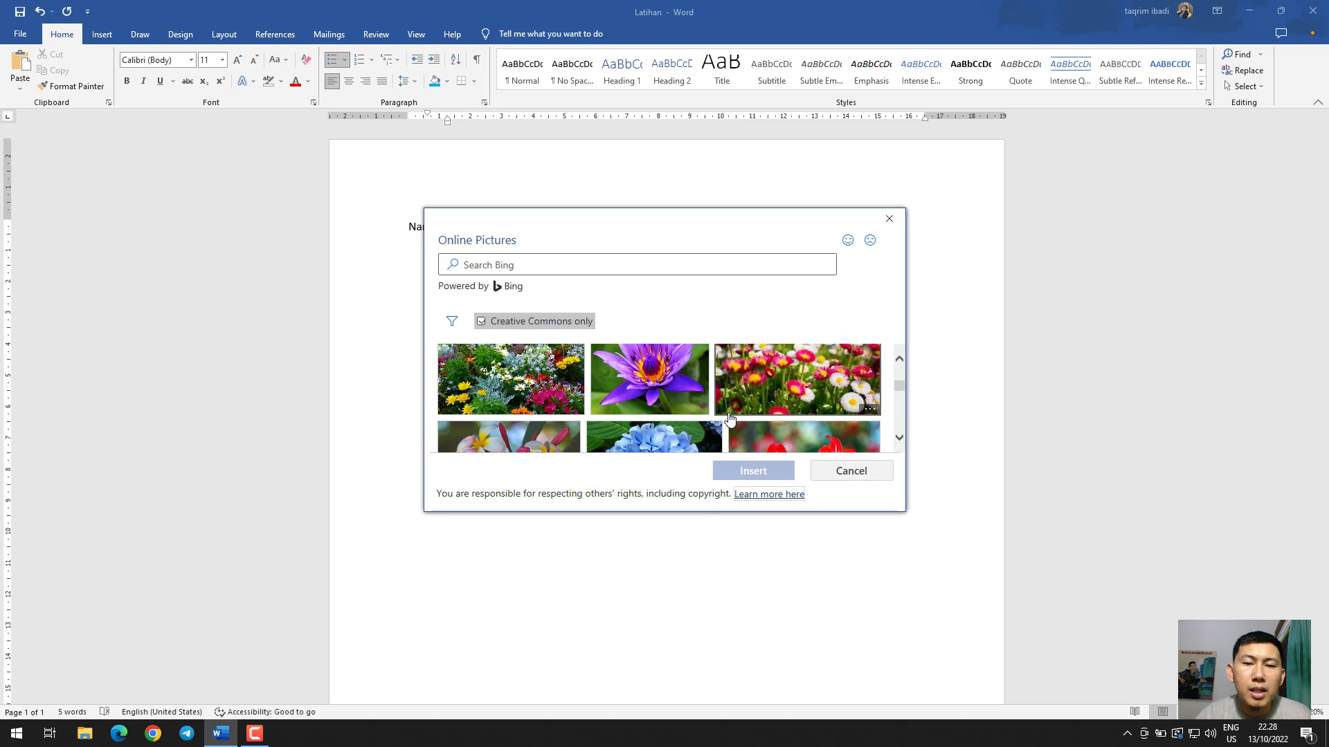
{"action": "scroll", "coordinate": [659, 403], "scroll_direction": "down", "scroll_amount": 1}
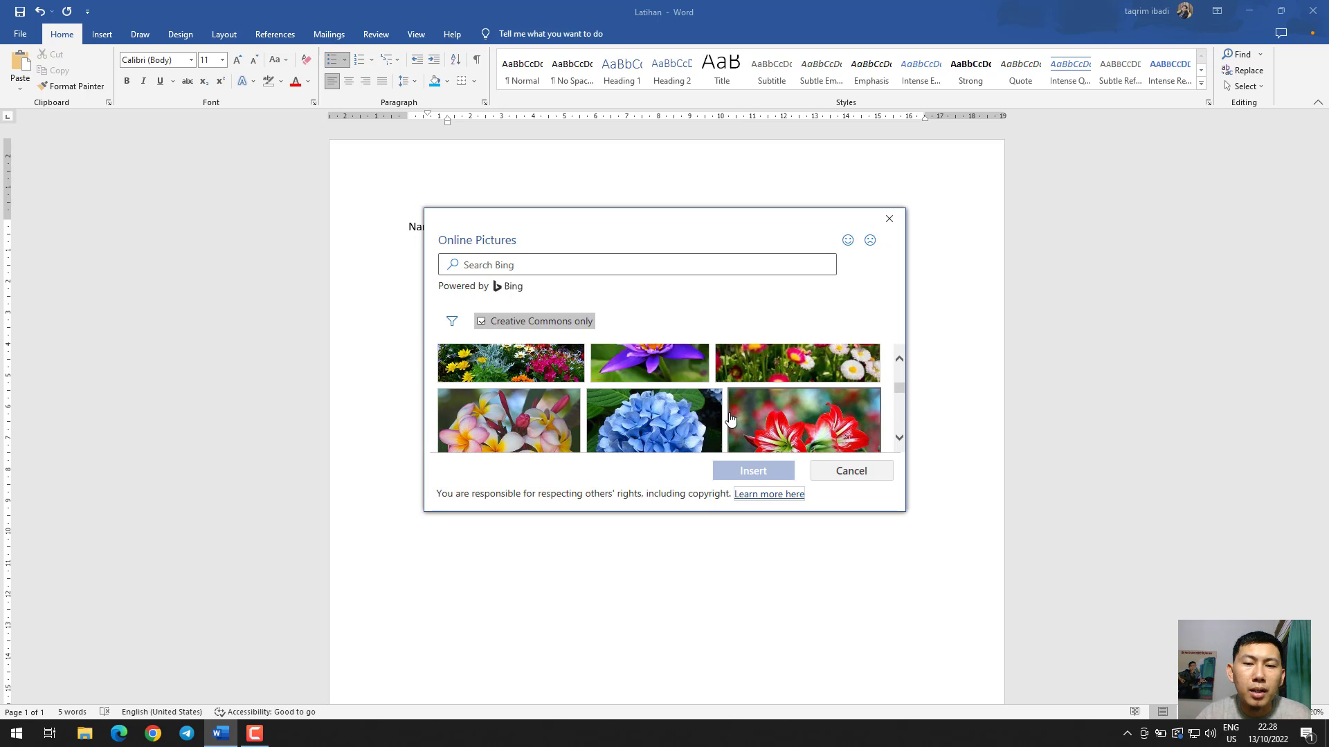
{"action": "left_click", "coordinate": [659, 403]}
{"action": "left_click", "coordinate": [766, 470]}
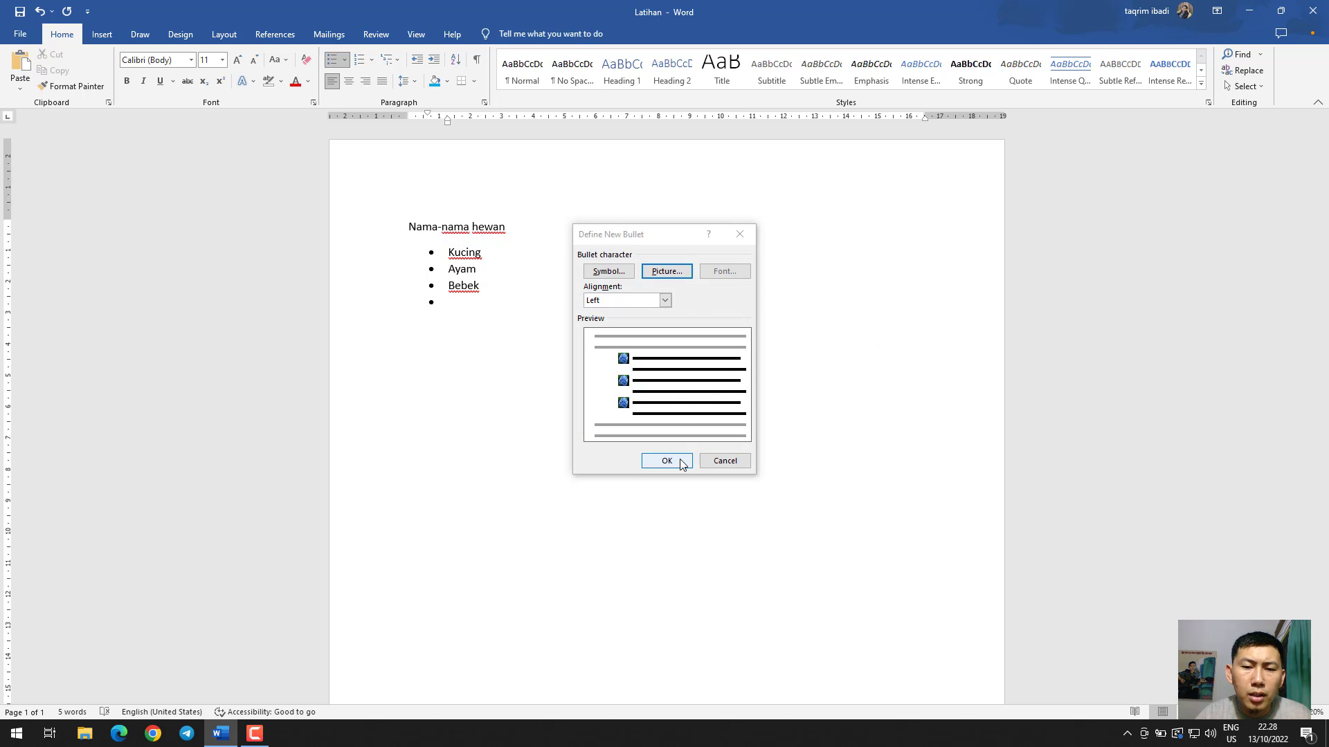
{"action": "left_click", "coordinate": [666, 461]}
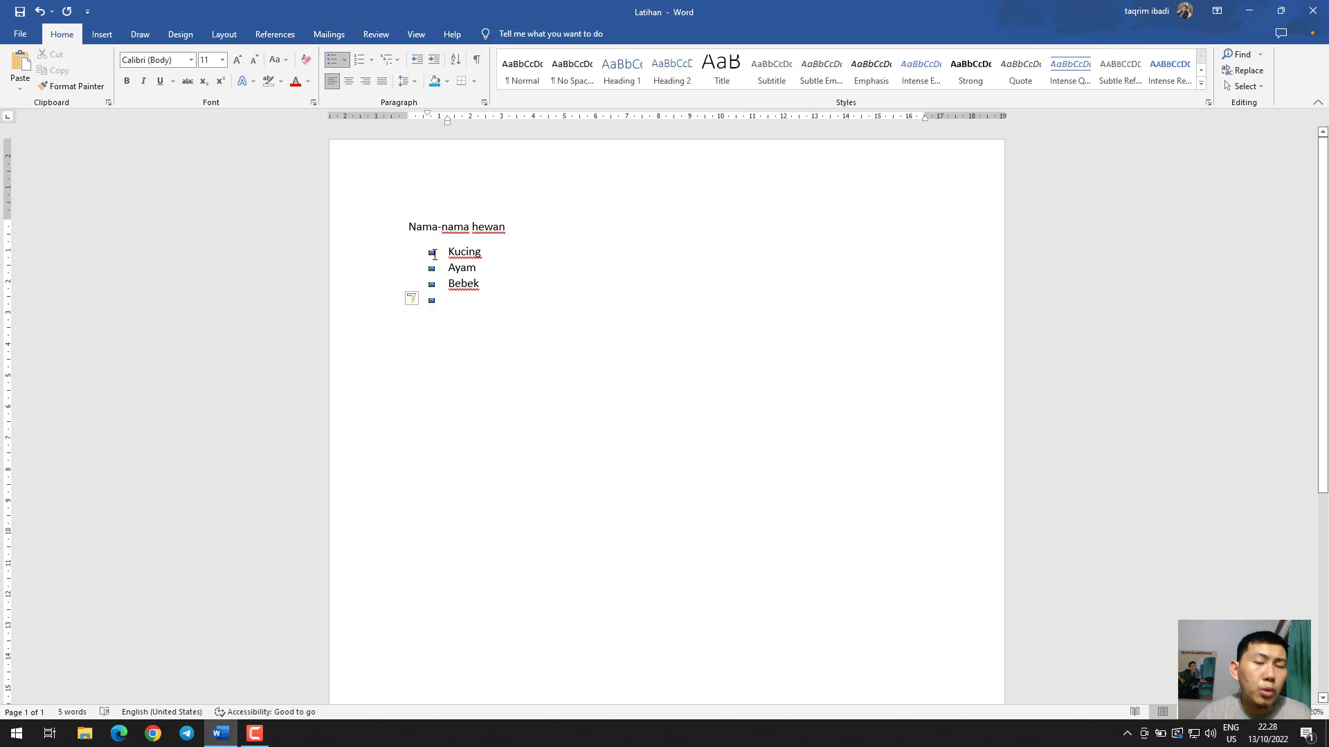
{"action": "key", "text": "ctrl+z"}
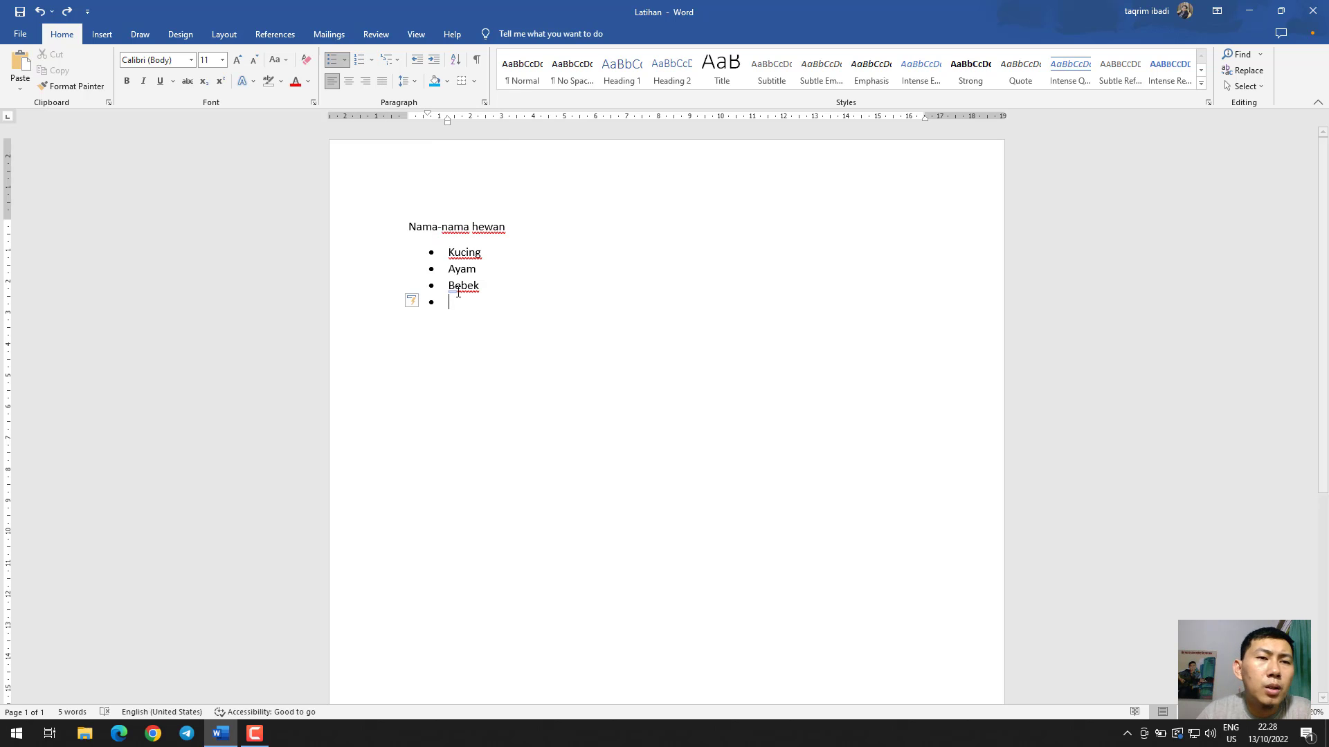
Convert the items Kucing, Ayam and Bebek to a numbered list and view the available number formats and multilevel list styles
{"action": "left_click_drag", "start_coordinate": [479, 309], "coordinate": [444, 250]}
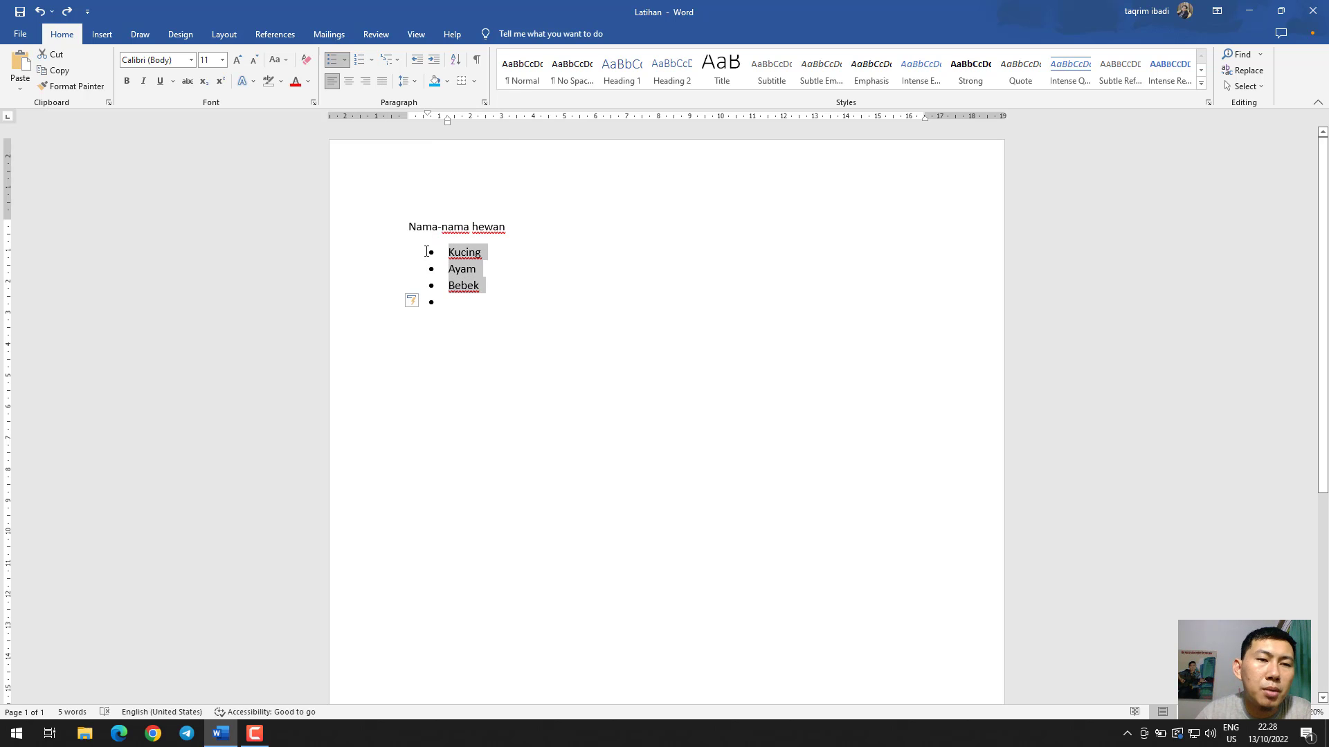
{"action": "left_click", "coordinate": [359, 60]}
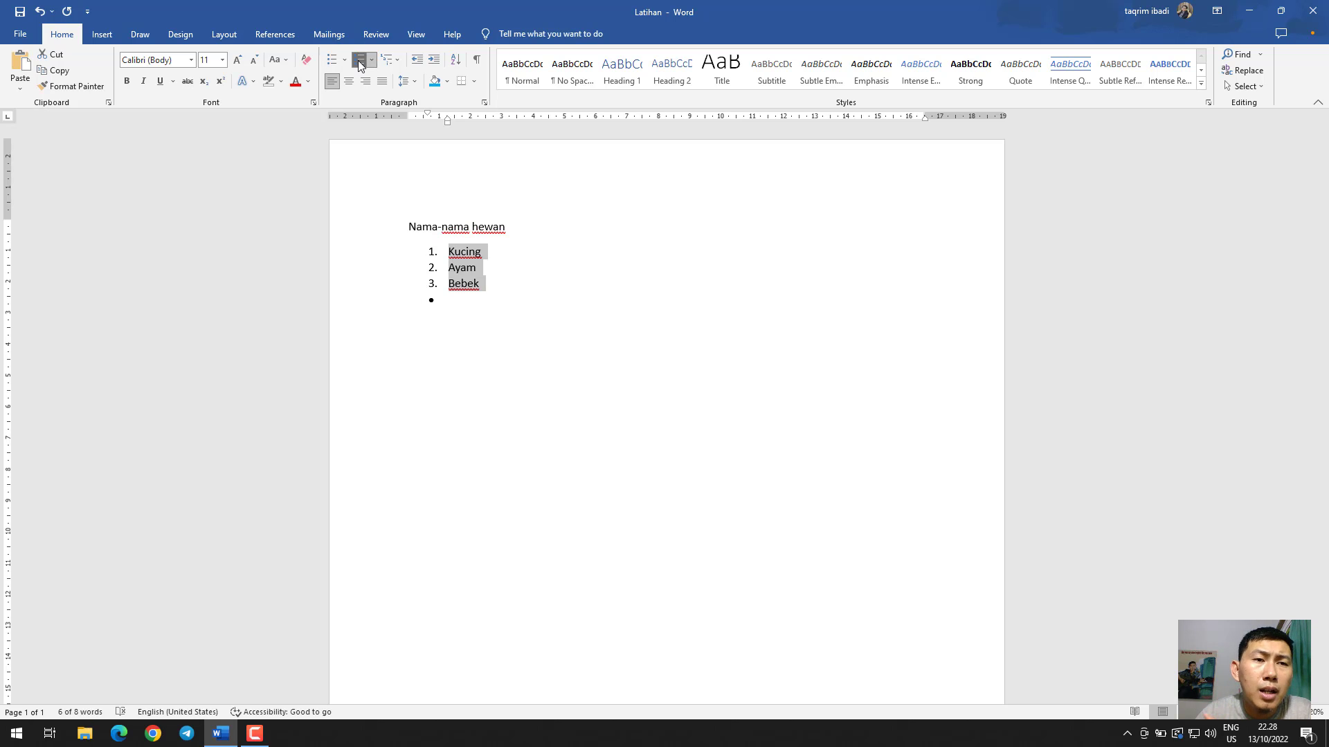
{"action": "left_click", "coordinate": [373, 60]}
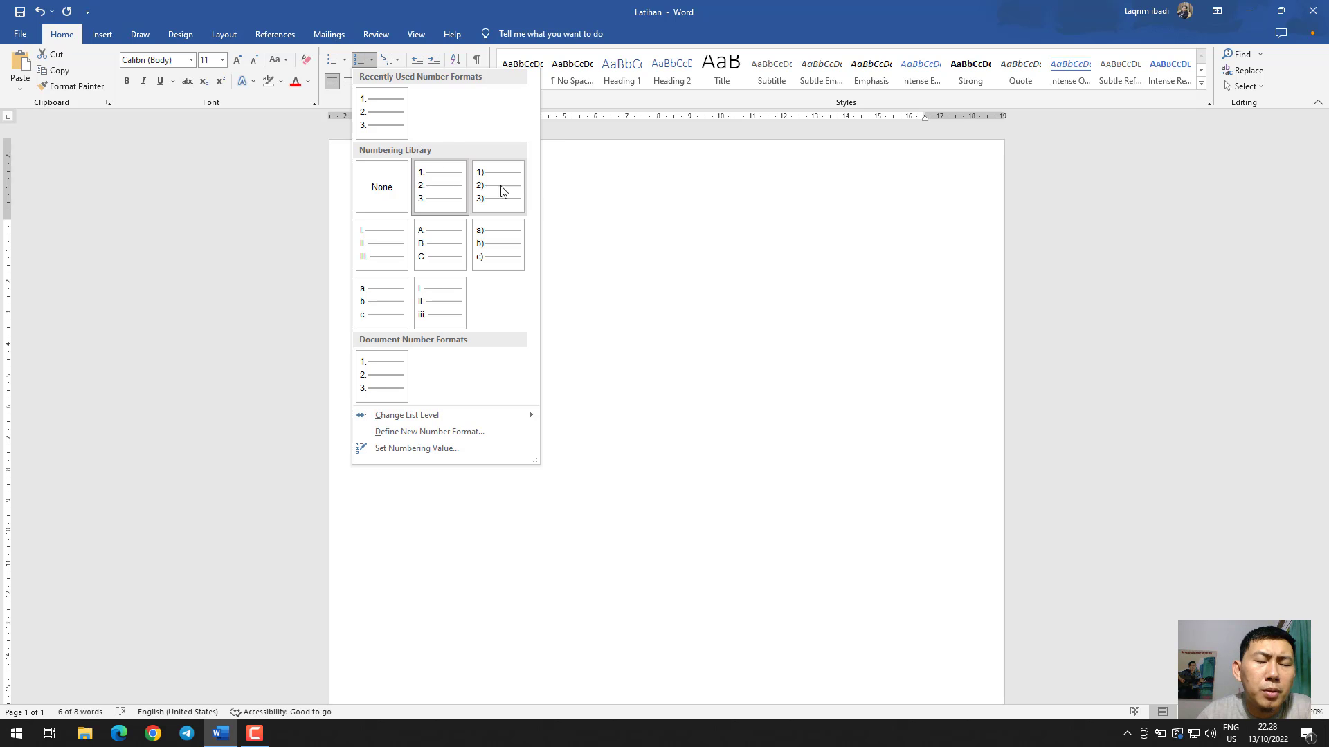
{"action": "left_click", "coordinate": [619, 243]}
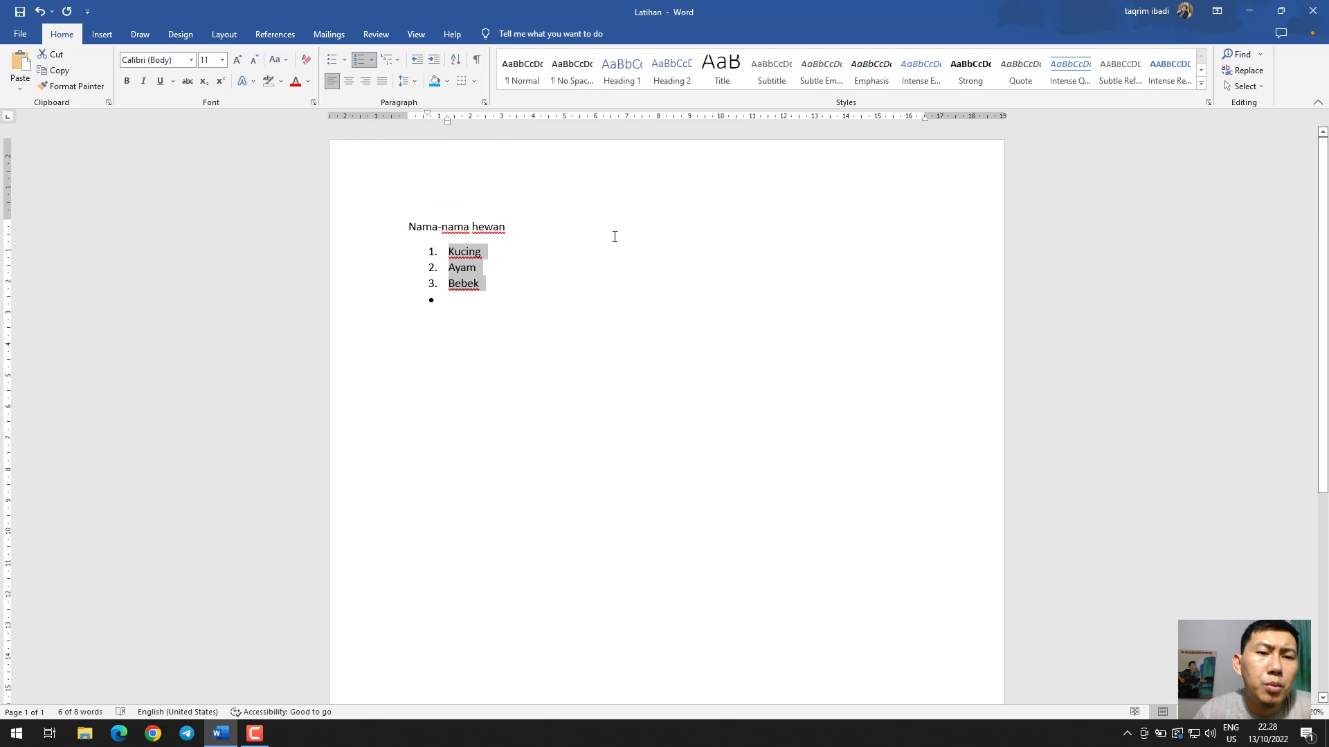
{"action": "left_click", "coordinate": [398, 61]}
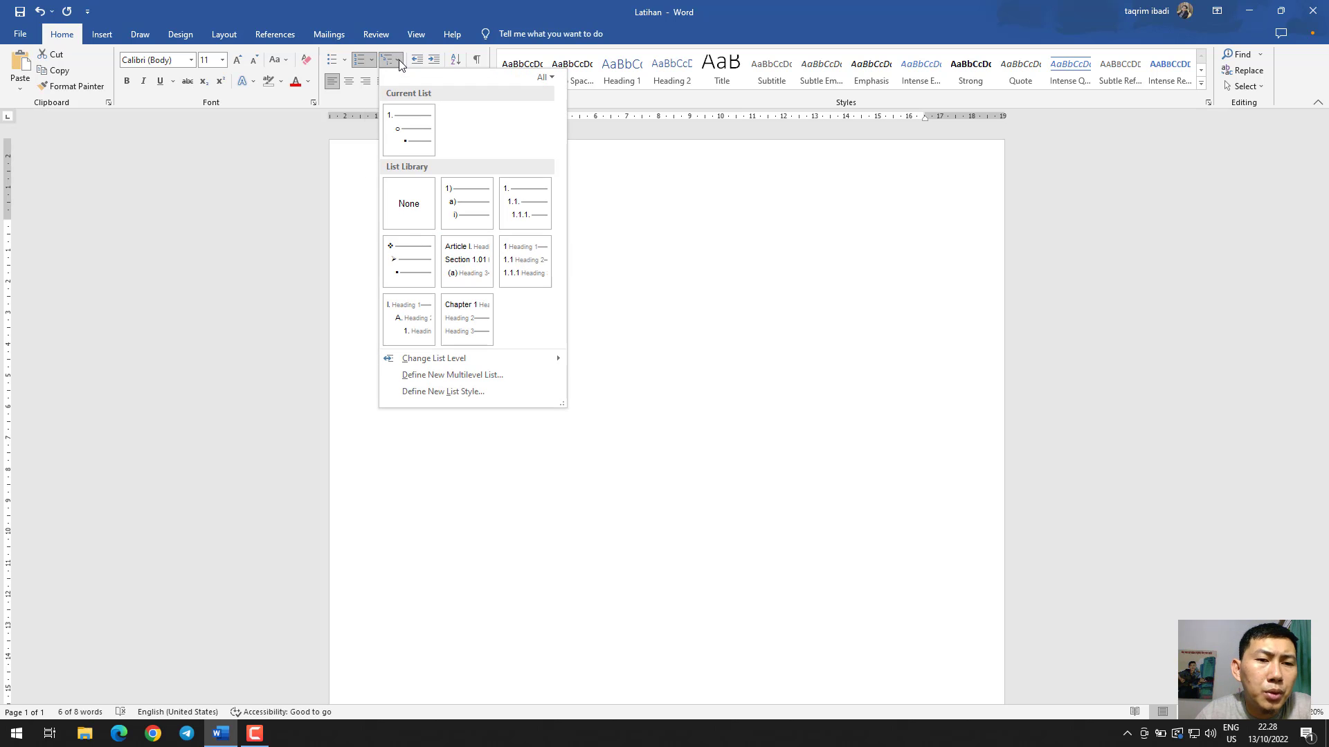
{"action": "mouse_move", "coordinate": [468, 203]}
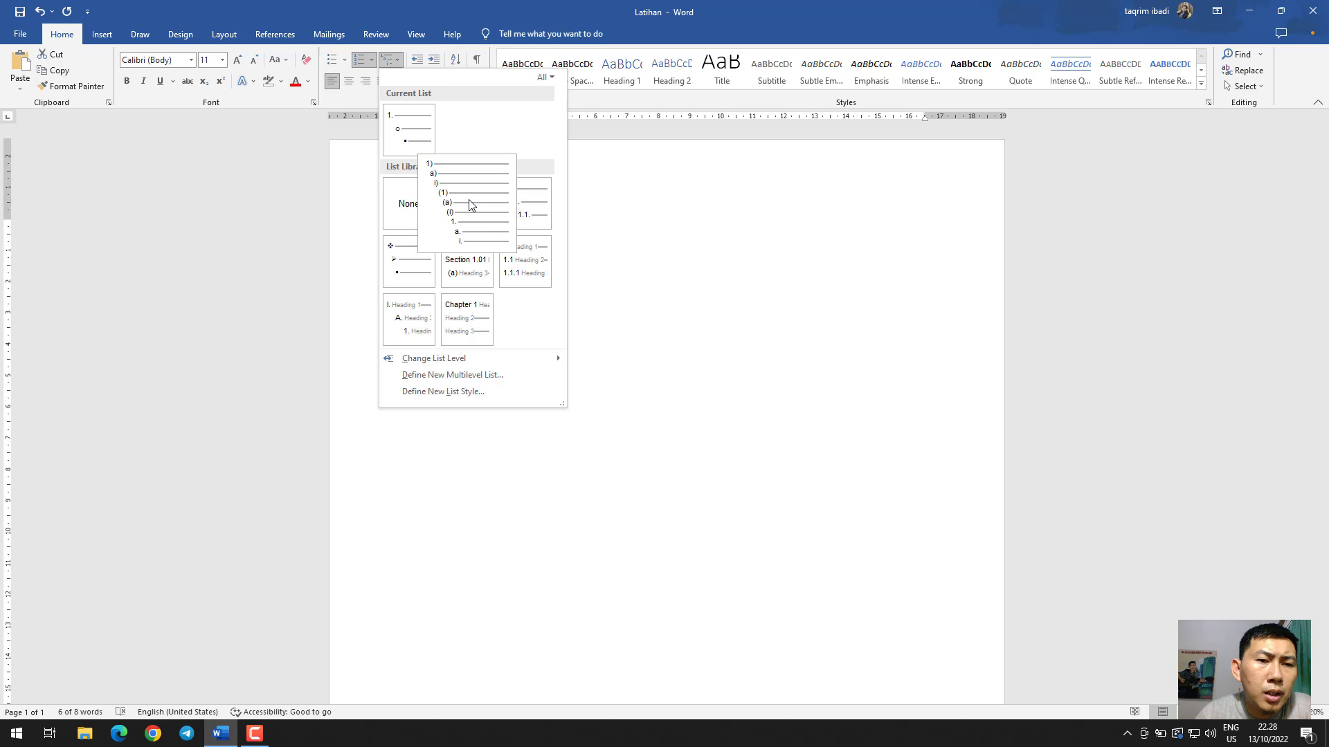
{"action": "left_click", "coordinate": [659, 283]}
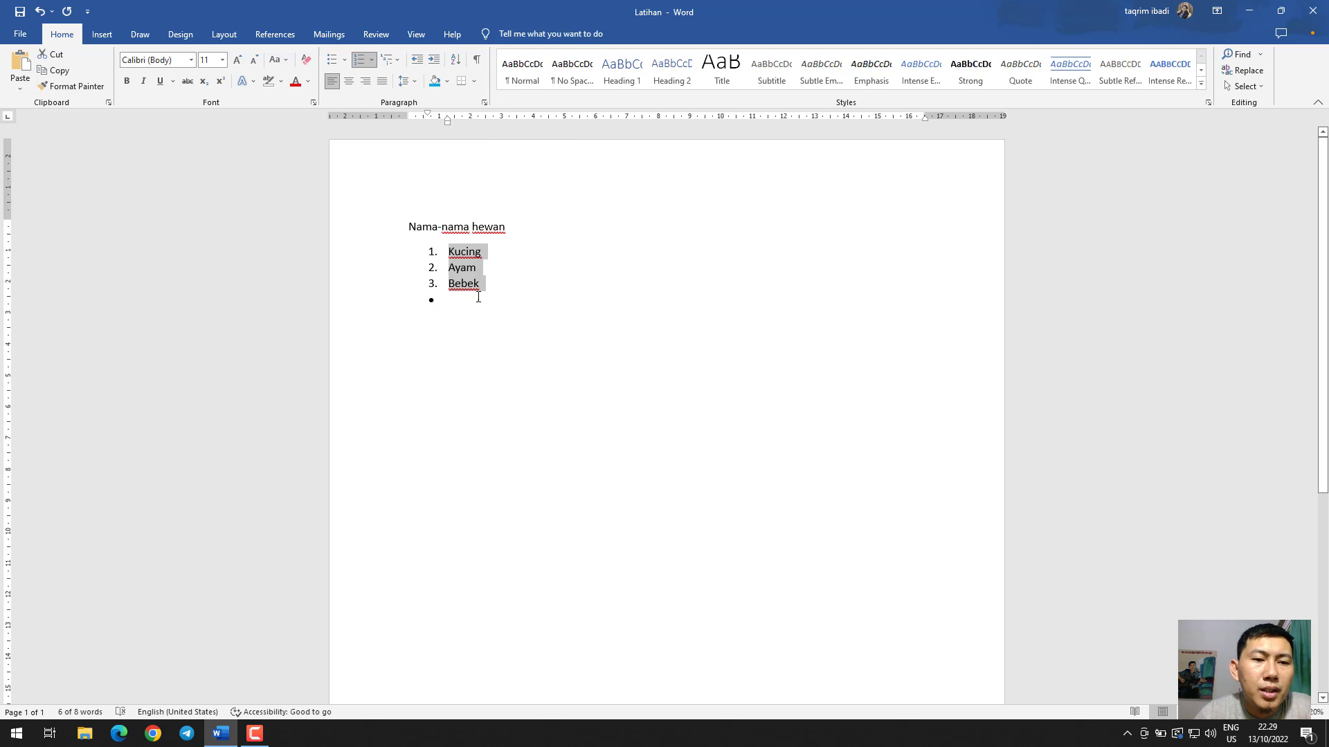
Replace all the document text with a numbered list whose first item is "Pendahuluan"
{"action": "left_click", "coordinate": [486, 329]}
{"action": "key", "text": "ctrl+a"}
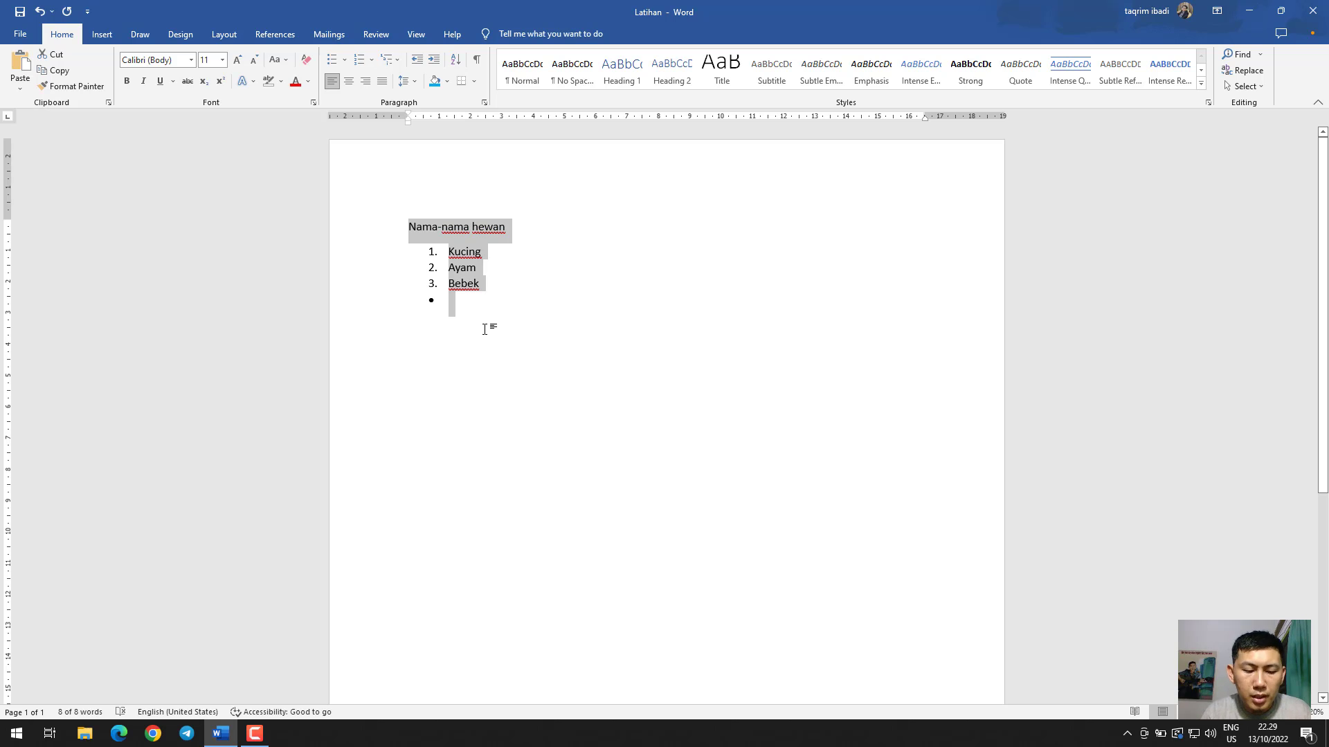
{"action": "type", "text": "1."}
{"action": "key", "text": "BackSpace"}
{"action": "key", "text": "BackSpace"}
{"action": "key", "text": "BackSpace"}
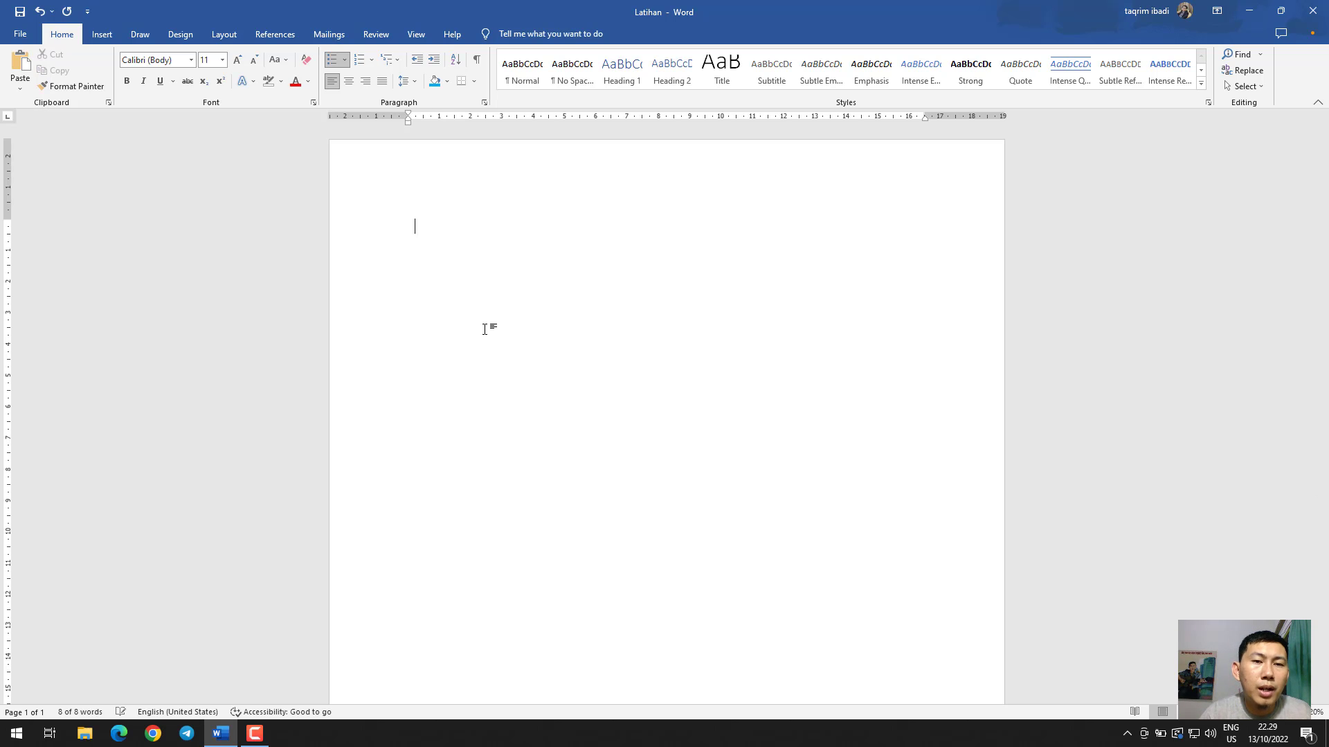
{"action": "type", "text": "1."}
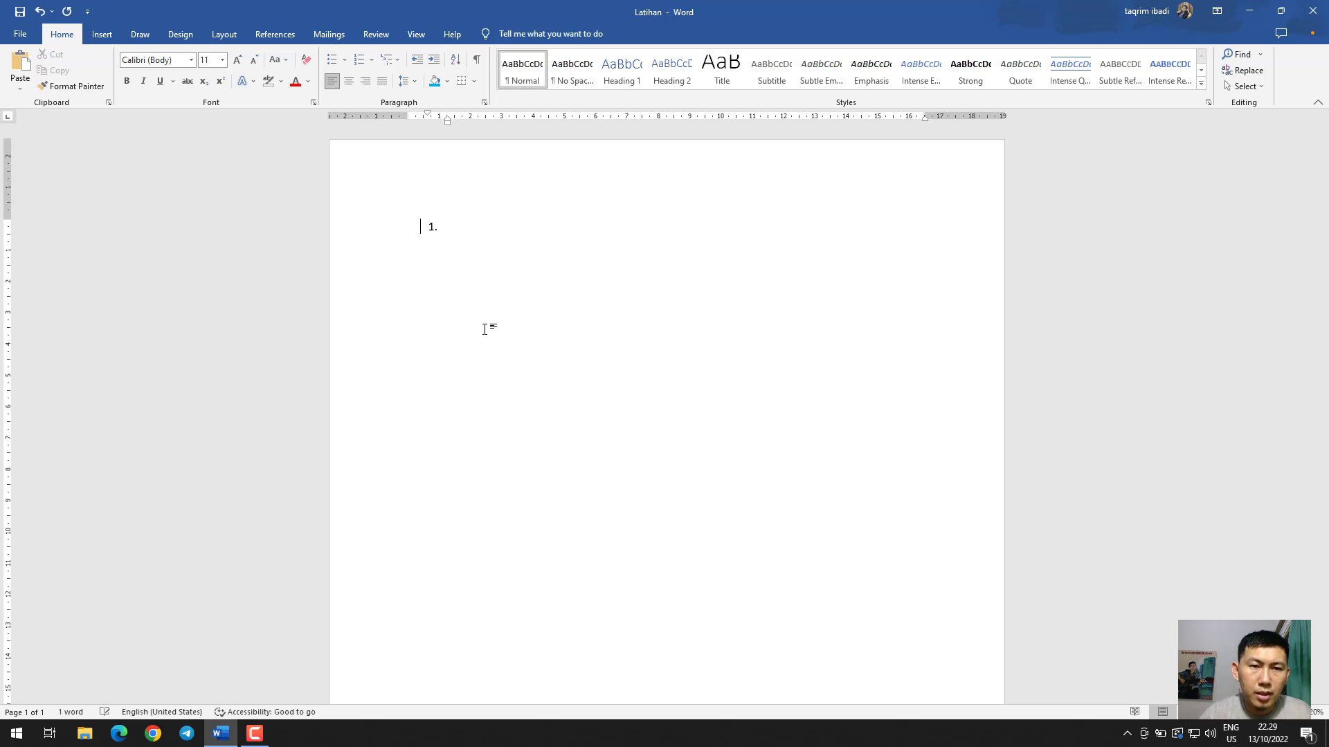
{"action": "type", "text": " Pendahuluan"}
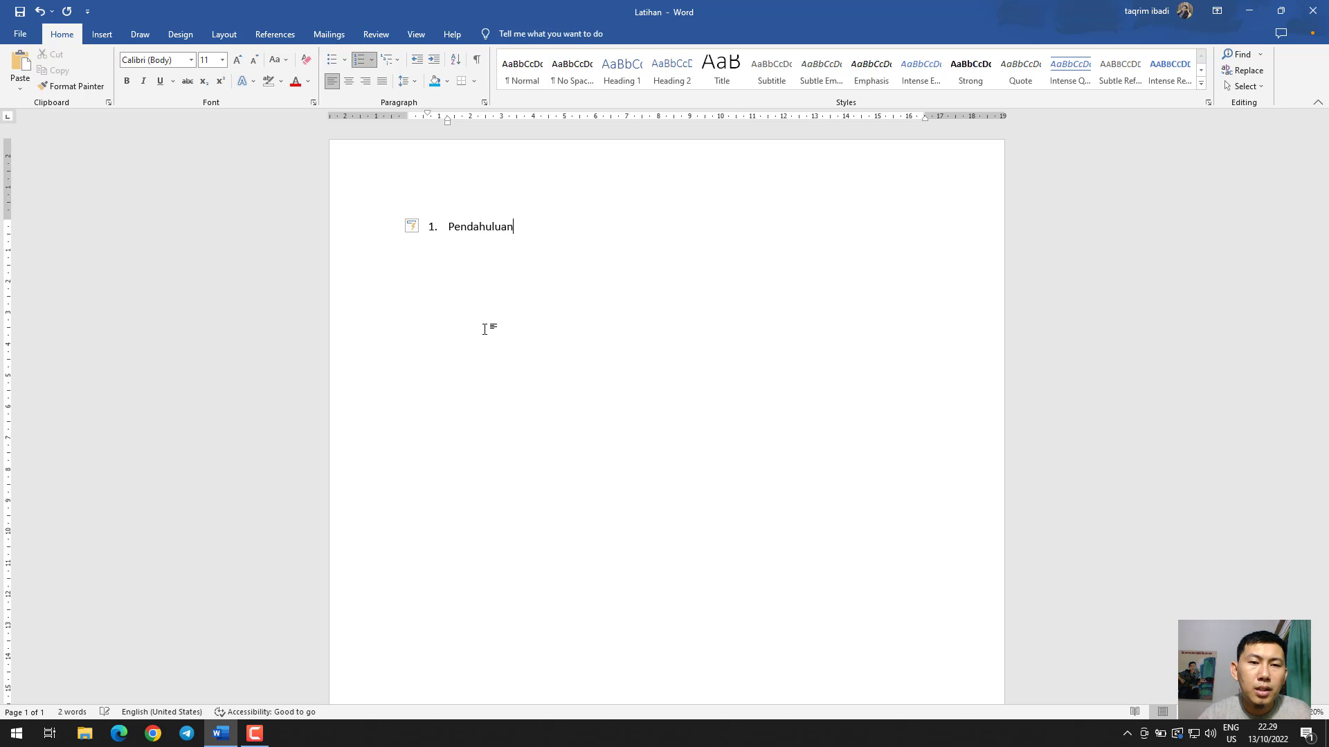
Add the sub-item "Sejarah" numbered 1.1. under Pendahuluan and select its numbering
{"action": "key", "text": "Return"}
{"action": "key", "text": "BackSpace"}
{"action": "type", "text": "1"}
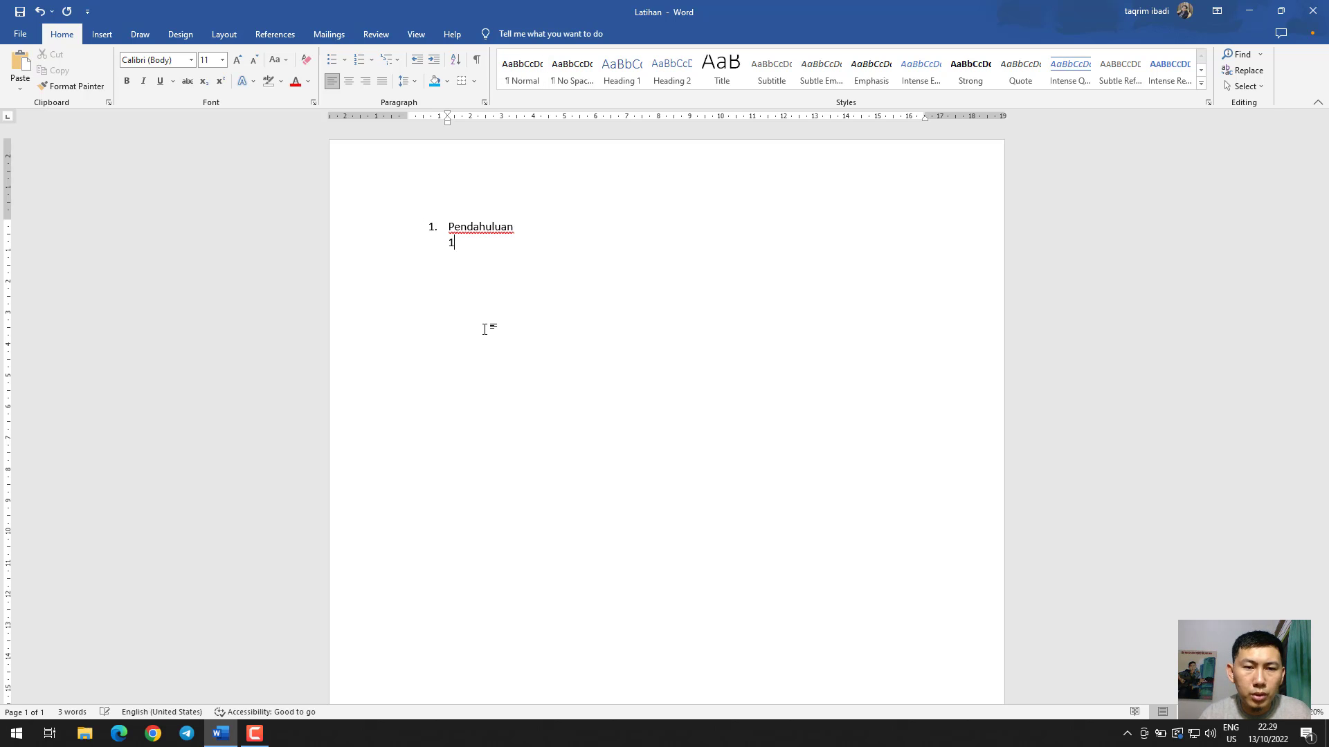
{"action": "type", "text": ".1. "}
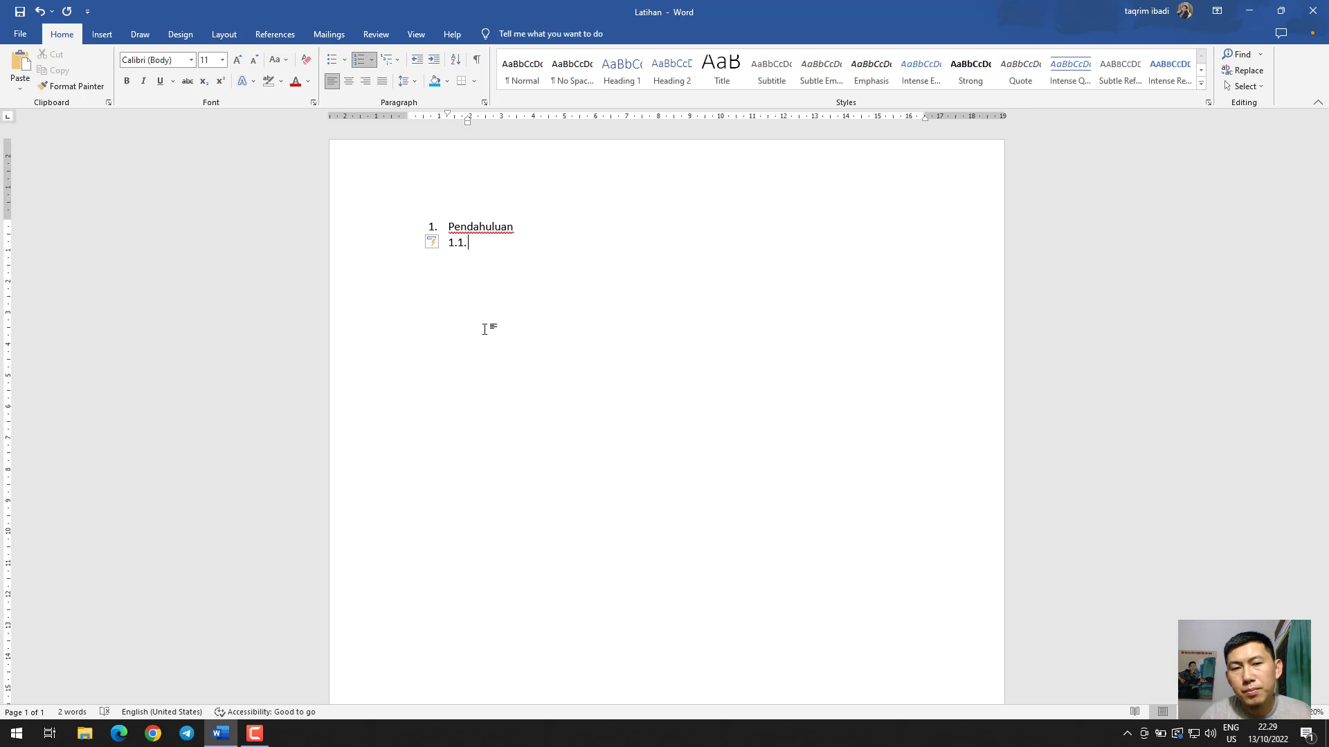
{"action": "type", "text": "S"}
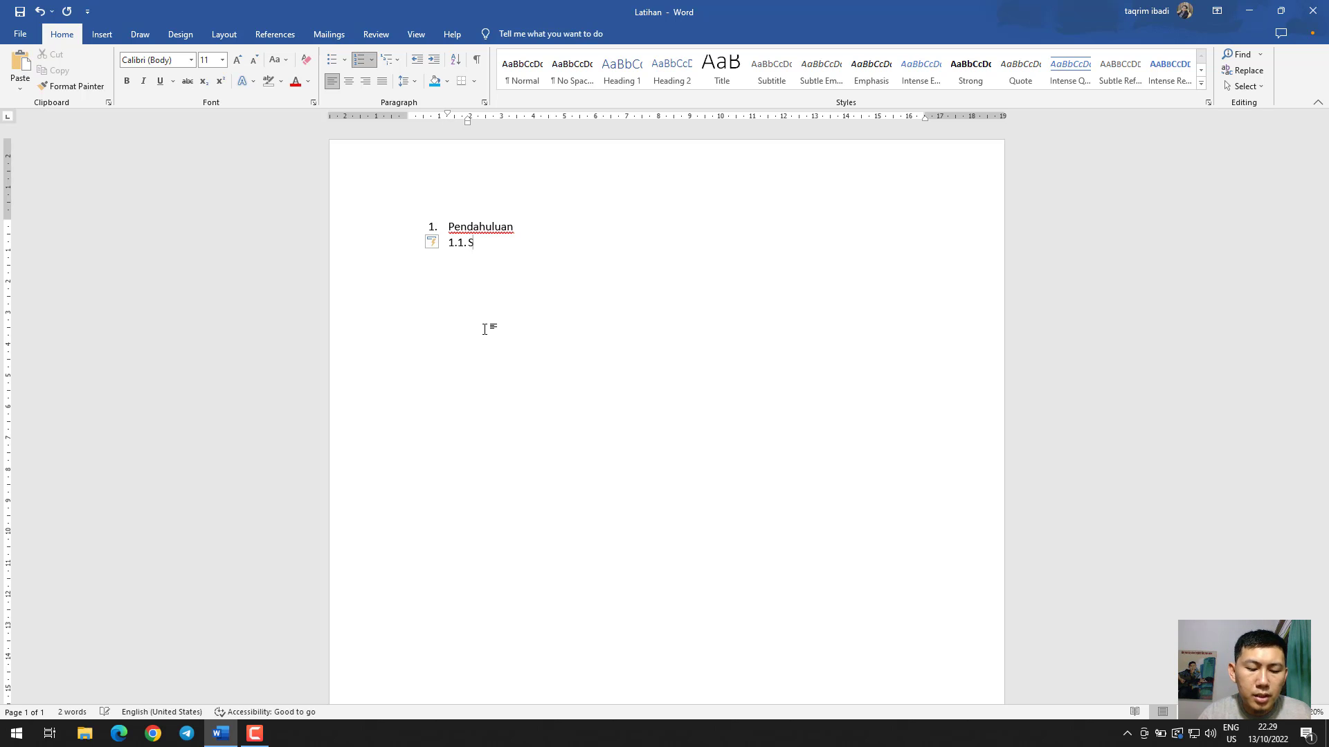
{"action": "type", "text": "ejarah"}
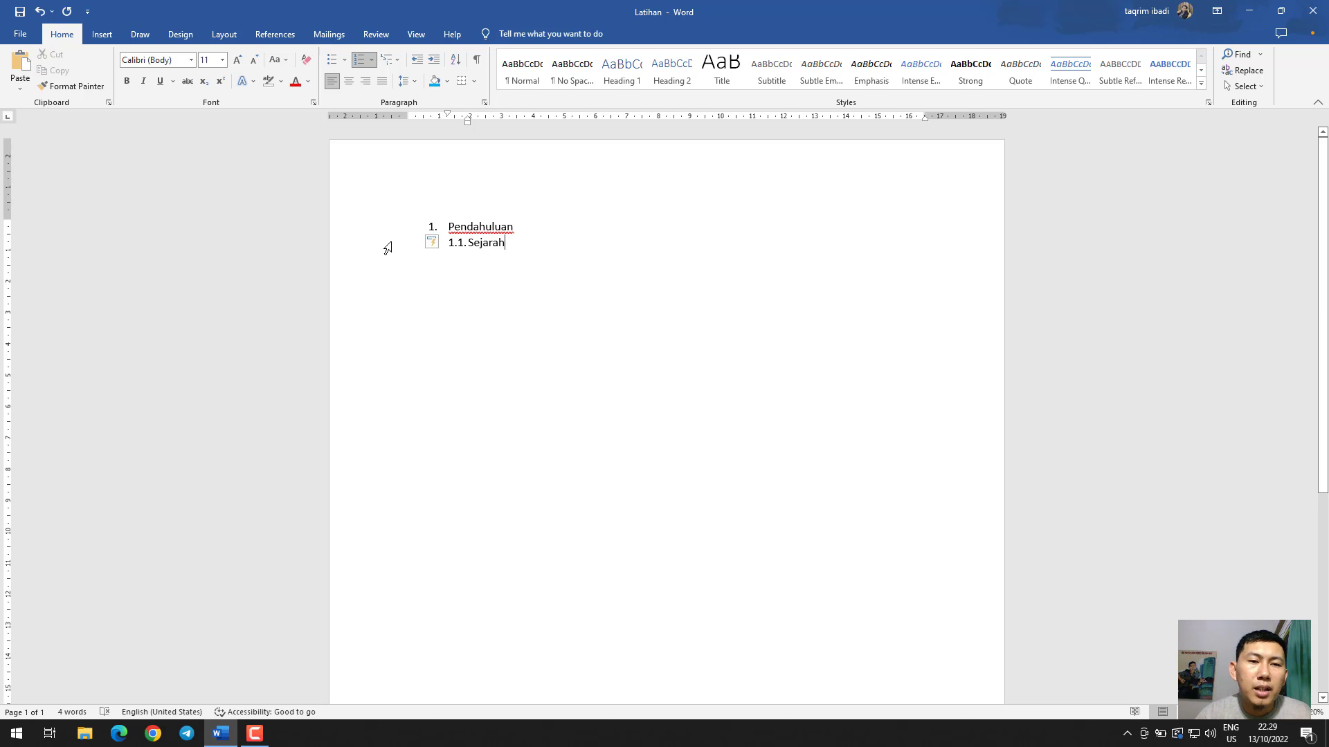
{"action": "left_click", "coordinate": [458, 244]}
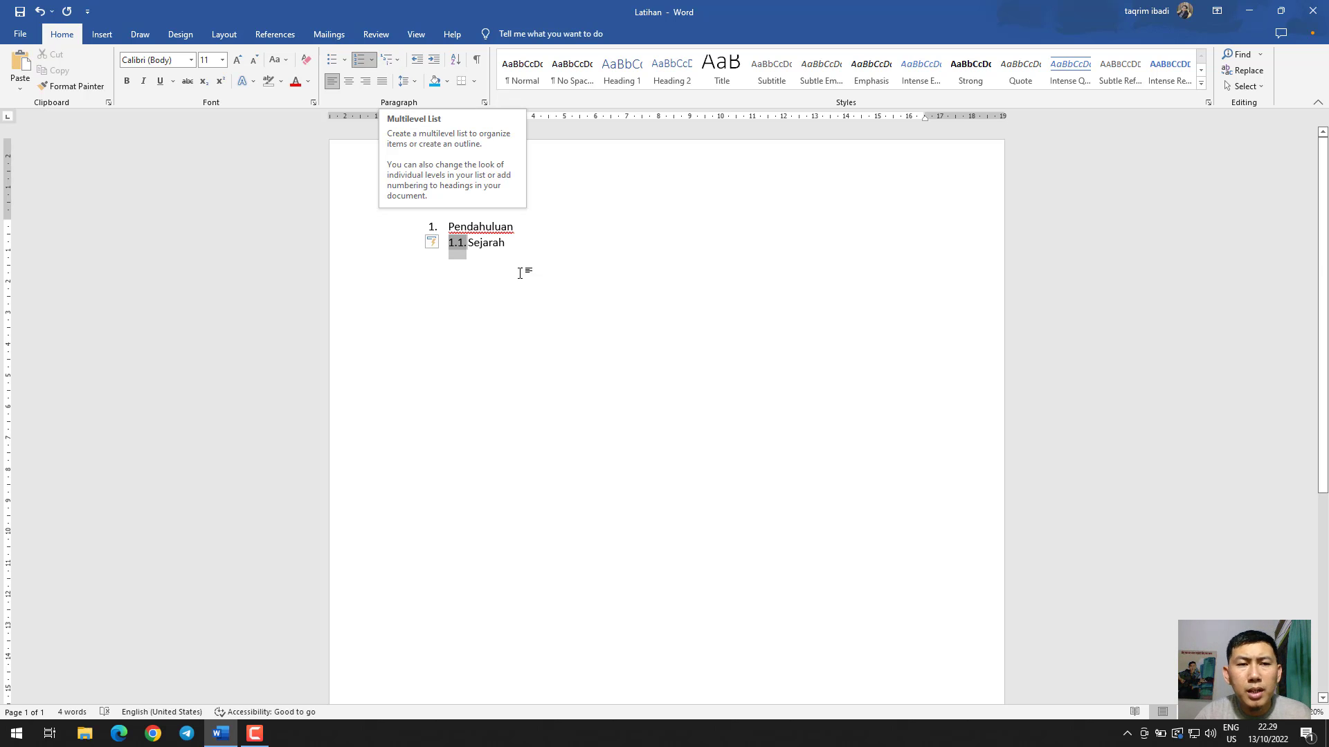
Delete the whole numbered list and enter the unnumbered text "Testing" instead
{"action": "left_click", "coordinate": [522, 249]}
{"action": "key", "text": "ctrl+a"}
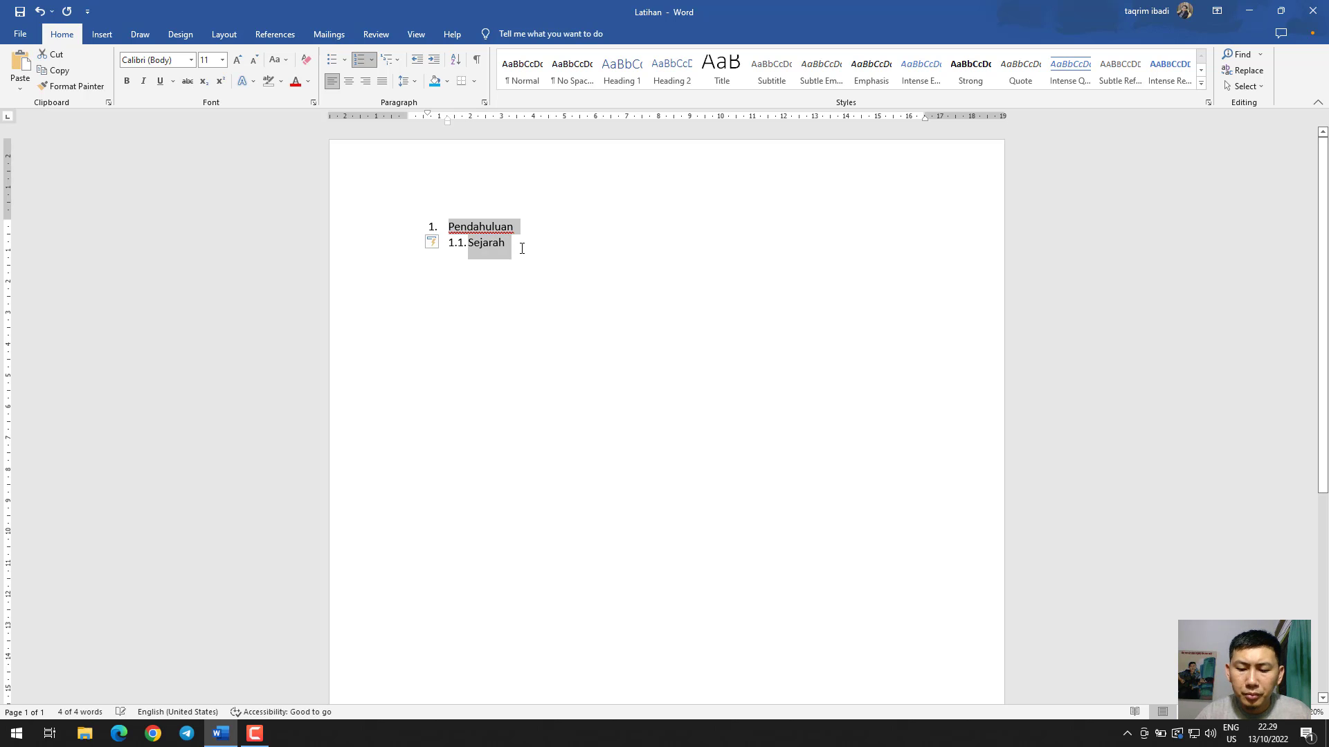
{"action": "key", "text": "BackSpace"}
{"action": "key", "text": "BackSpace"}
{"action": "key", "text": "BackSpace"}
{"action": "type", "text": "Testing"}
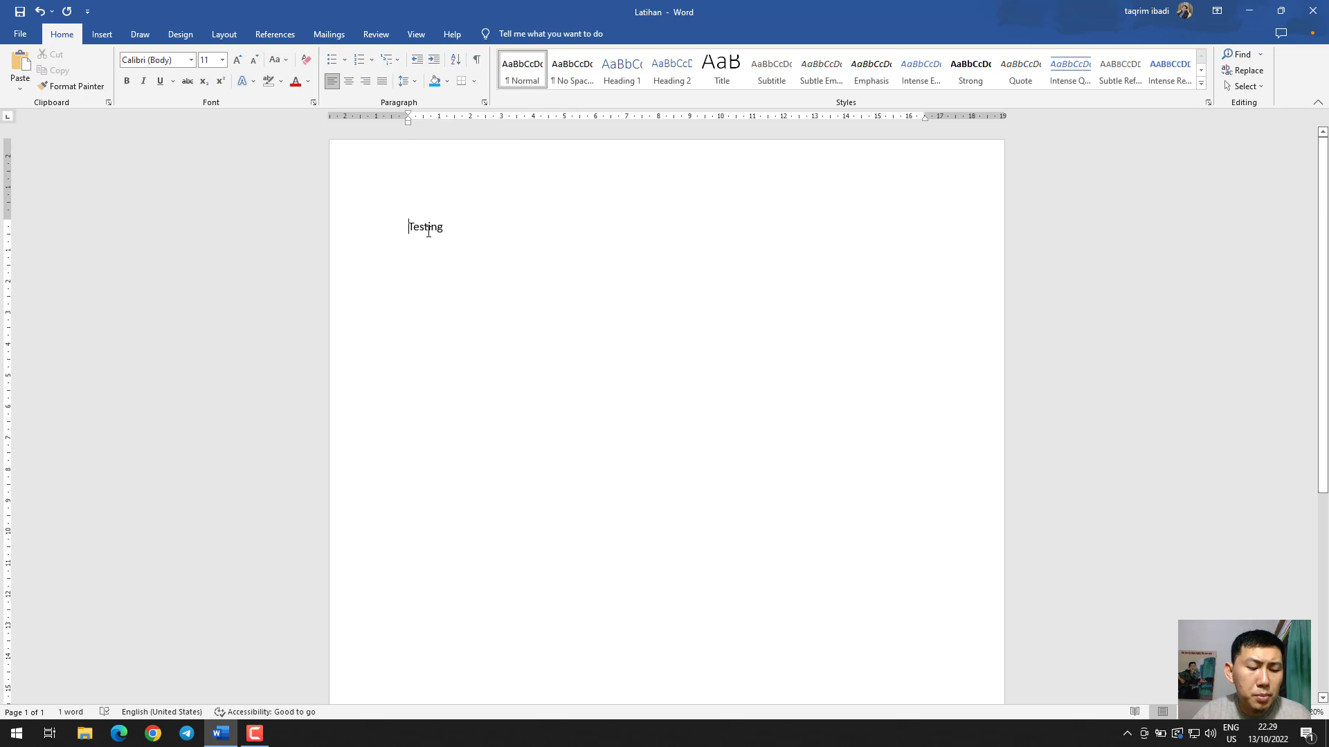
Try a first-line tab indent on "Testing" twice, removing it each time
{"action": "key", "text": "Tab"}
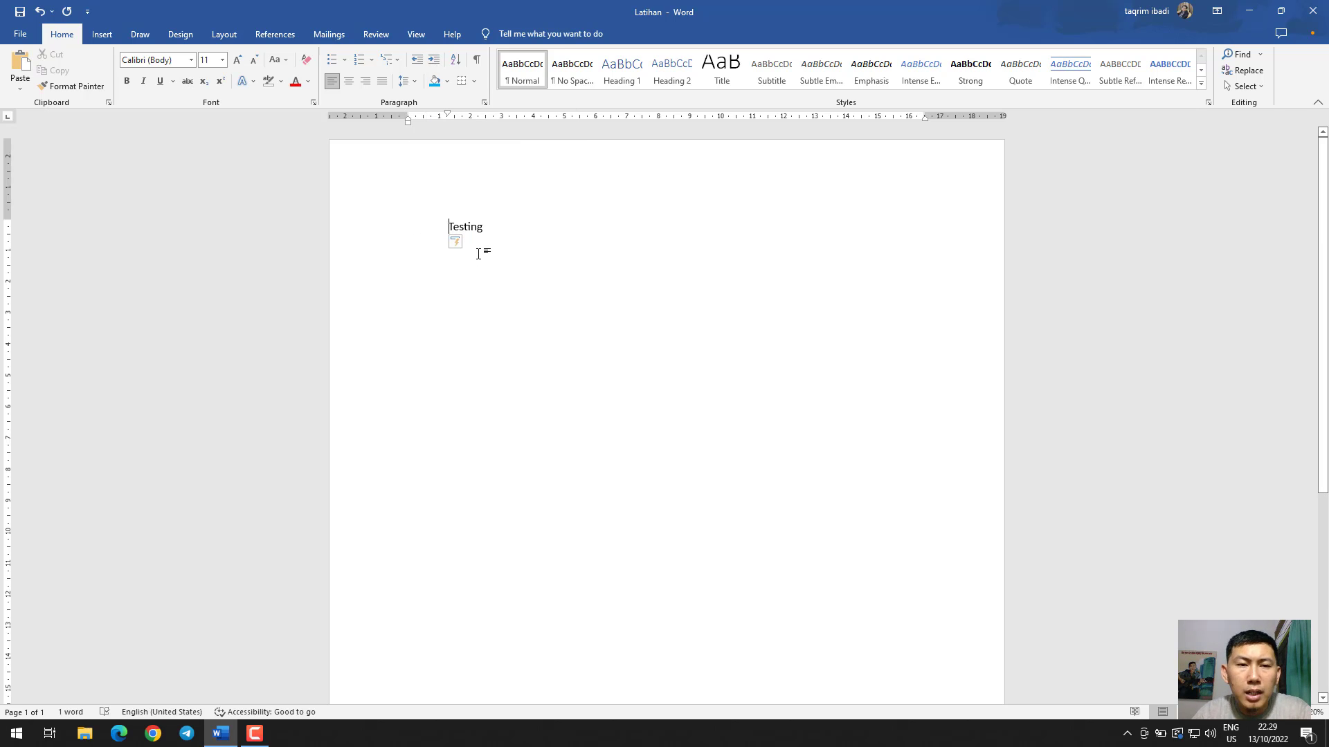
{"action": "key", "text": "BackSpace"}
{"action": "key", "text": "Tab"}
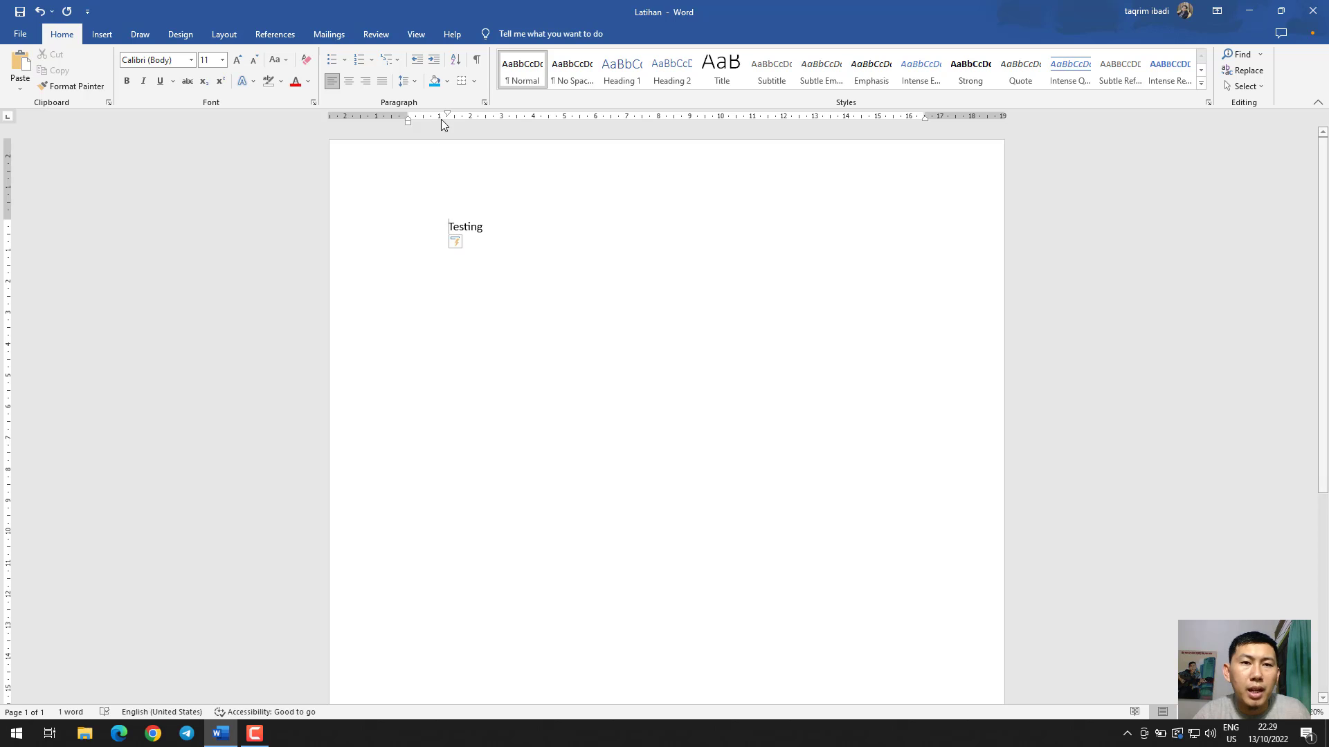
{"action": "key", "text": "BackSpace"}
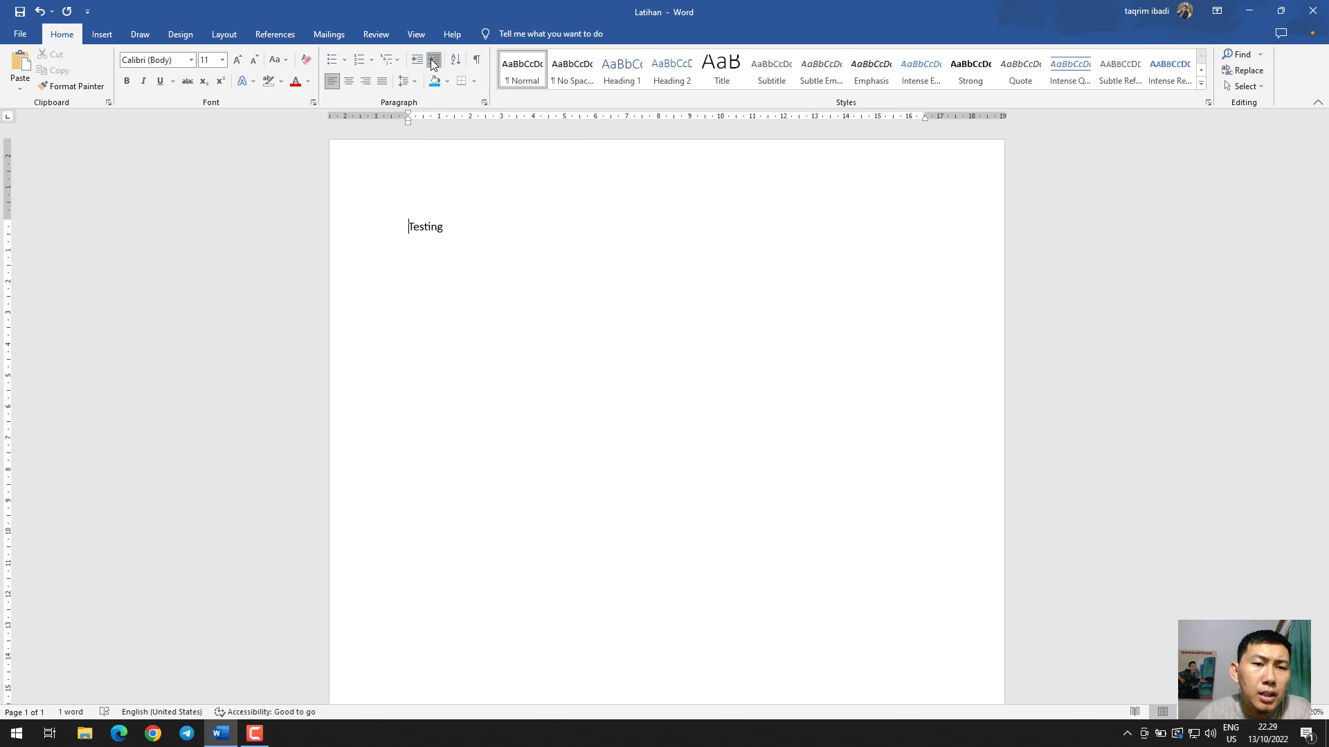
Increase the indent of the "Testing" paragraph by one level
{"action": "left_click", "coordinate": [433, 62]}
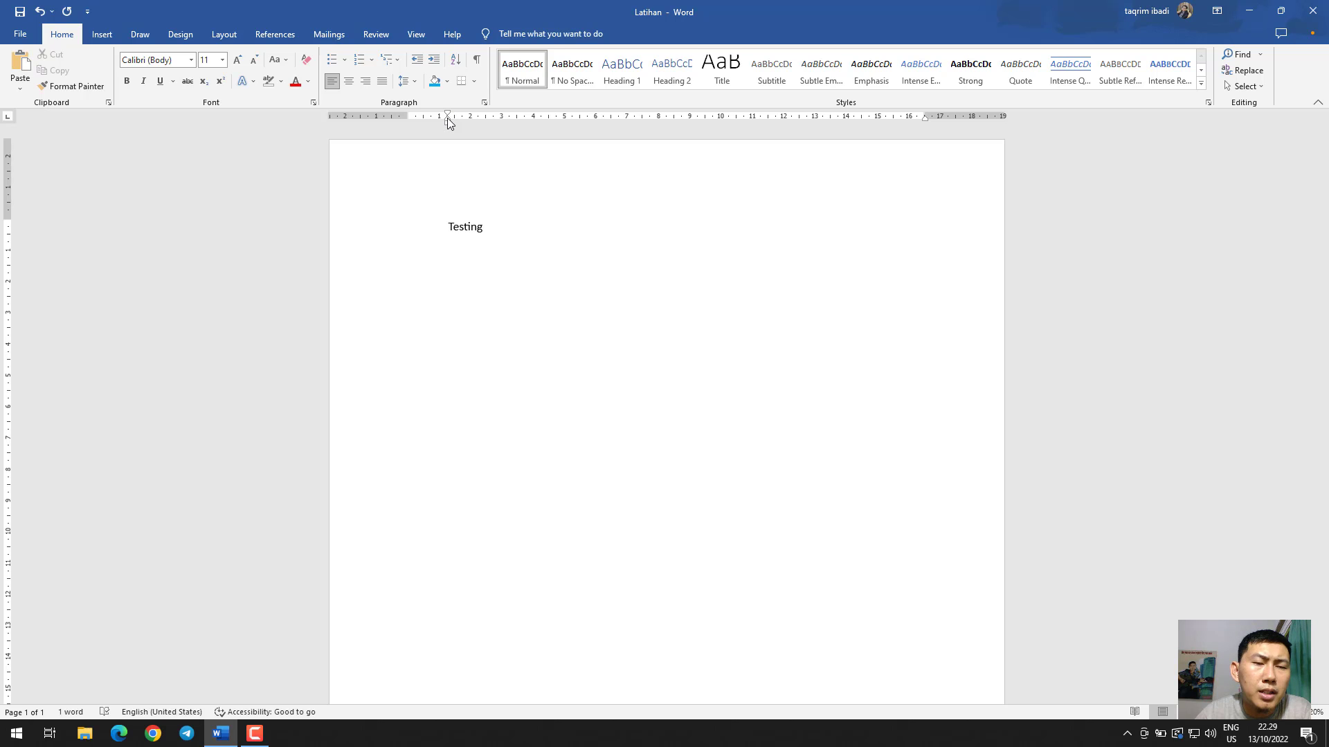
Remove the indent from the "Testing" paragraph, reapply it by one level, and remove it again
{"action": "left_click", "coordinate": [417, 61]}
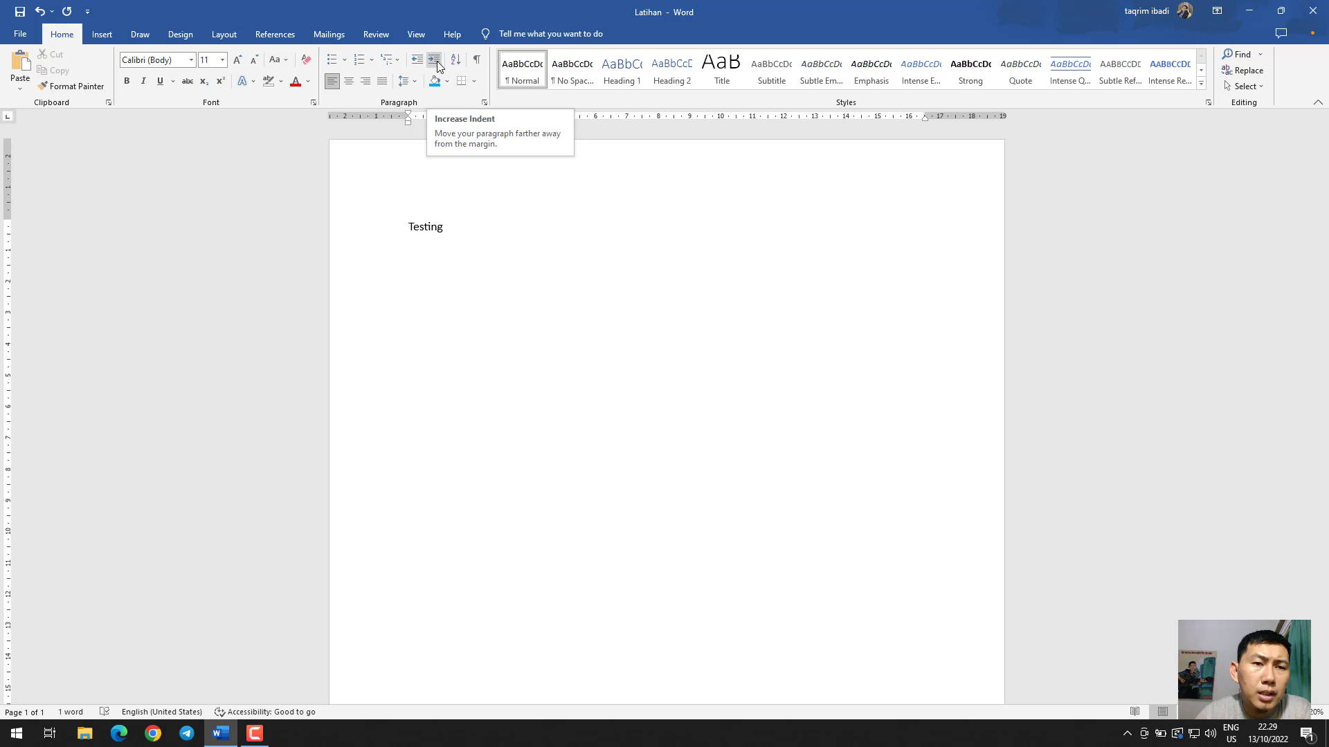
{"action": "left_click", "coordinate": [435, 61]}
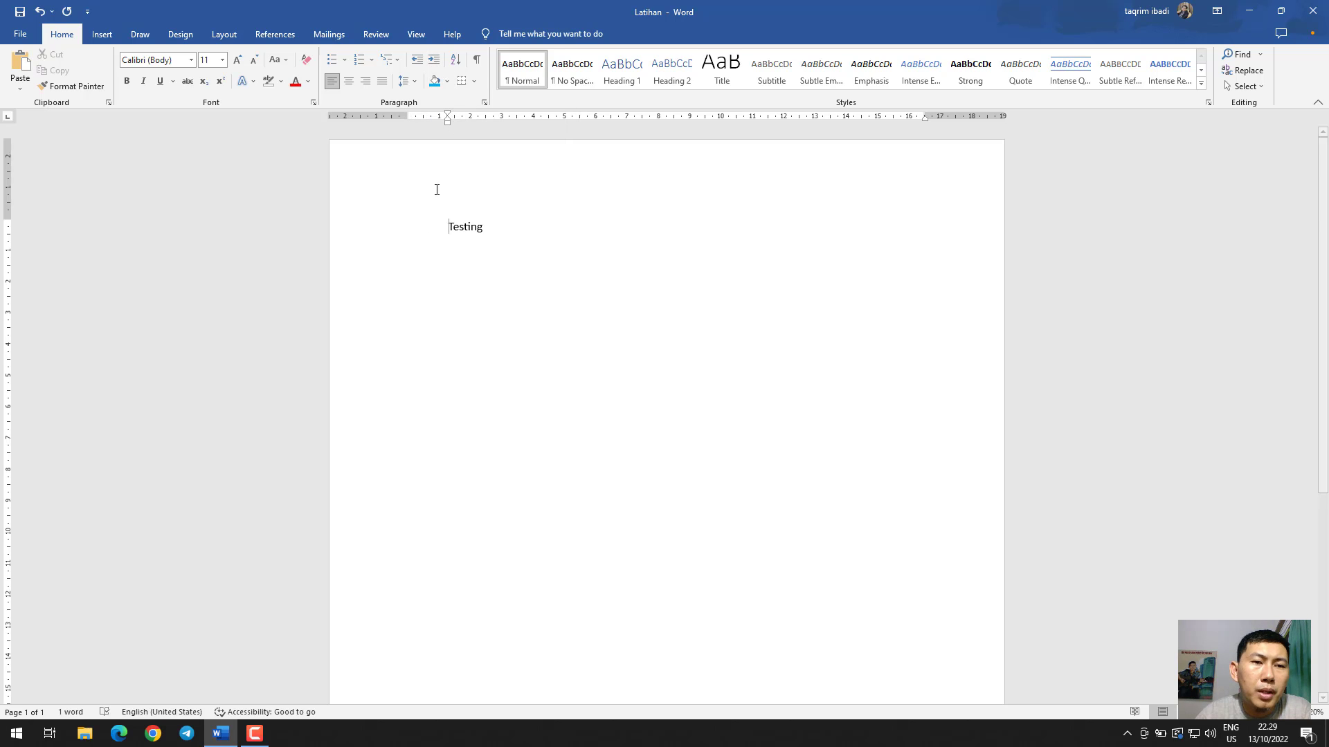
{"action": "left_click", "coordinate": [417, 60]}
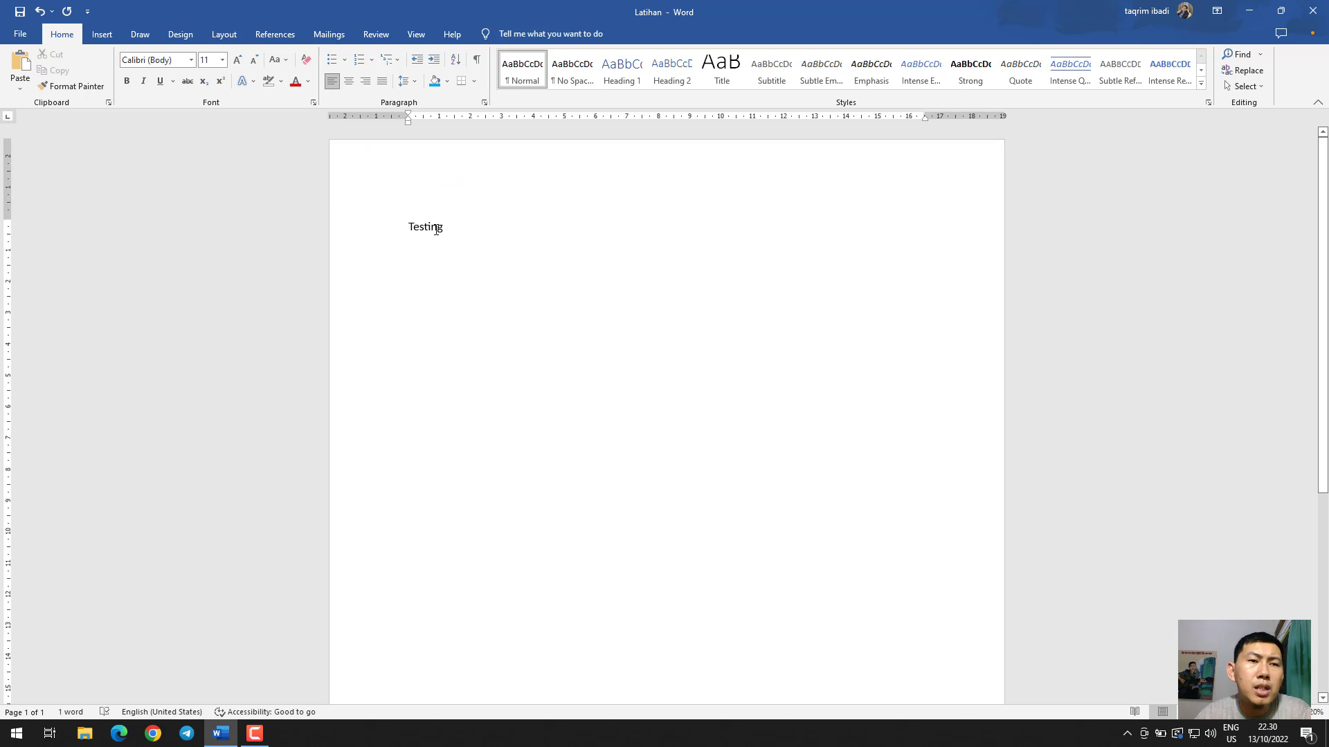
Try centre and right alignment on the "Testing" paragraph and finish with it justified
{"action": "left_click", "coordinate": [349, 81]}
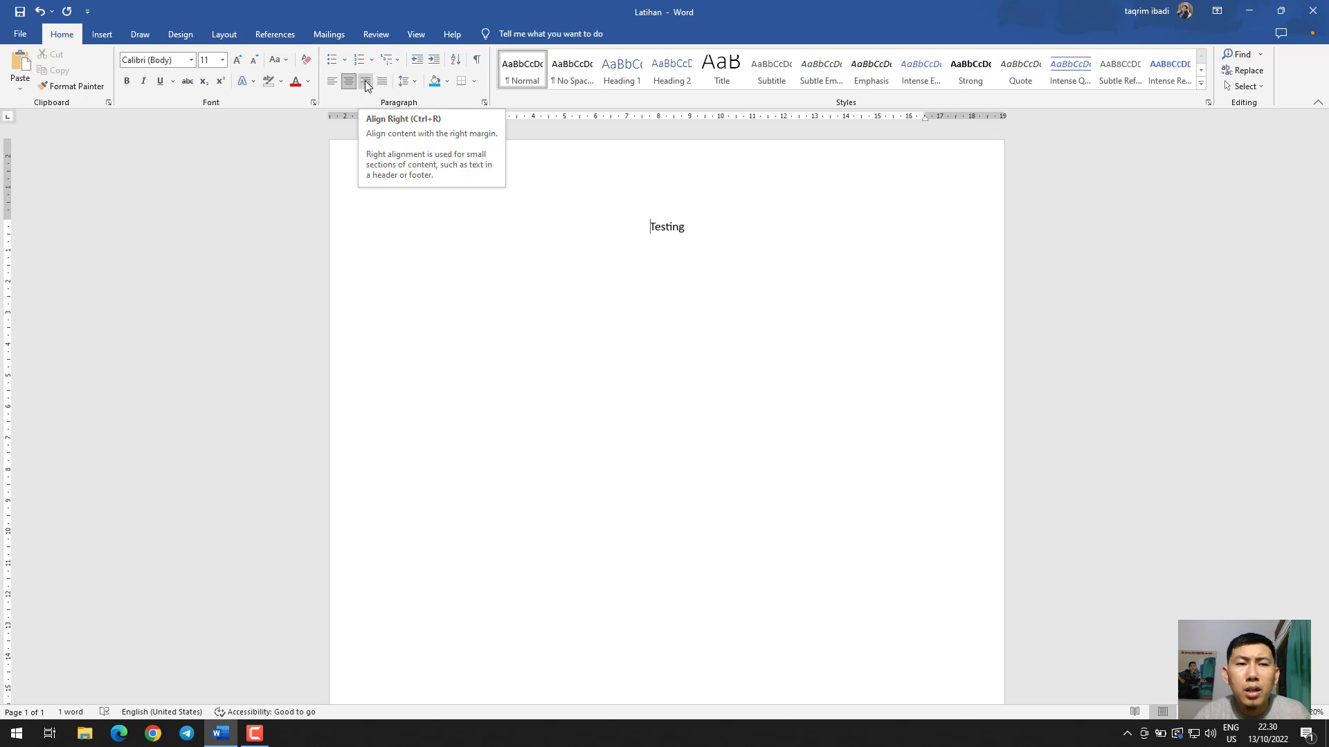
{"action": "left_click", "coordinate": [365, 82]}
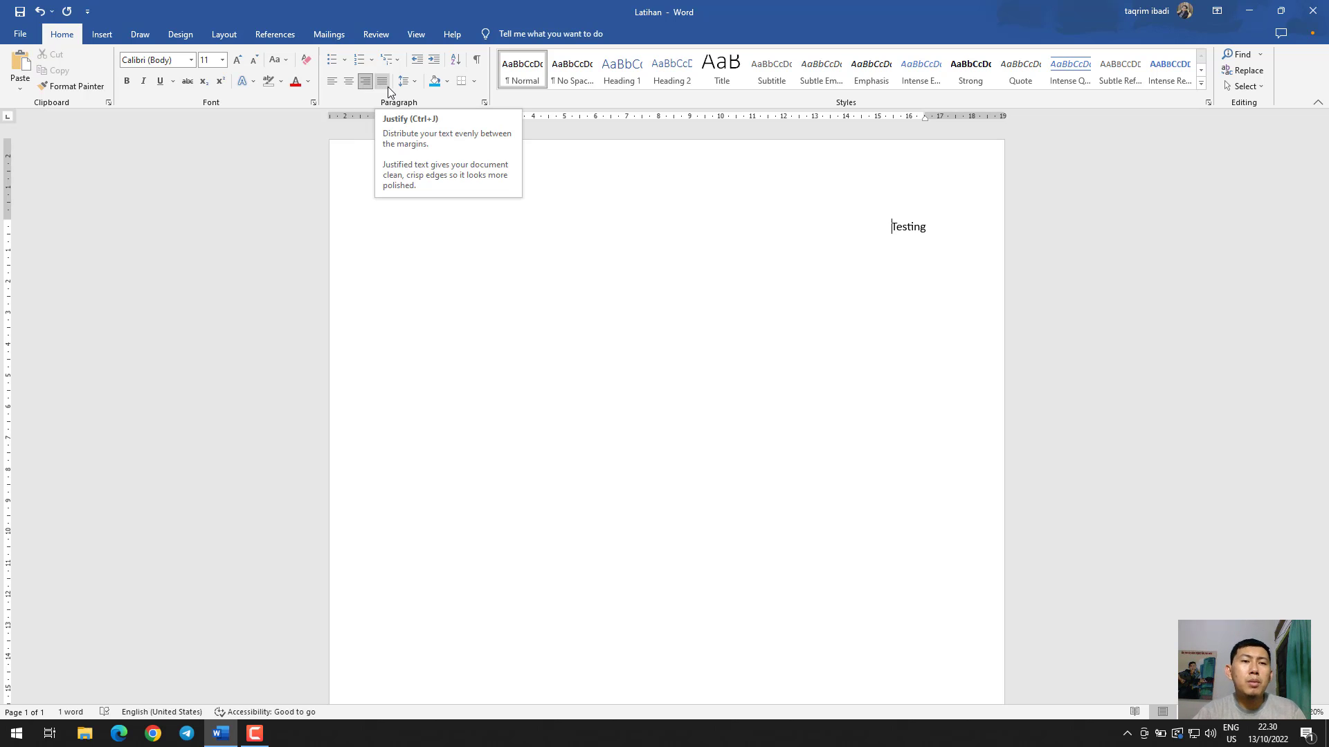
{"action": "left_click", "coordinate": [388, 83]}
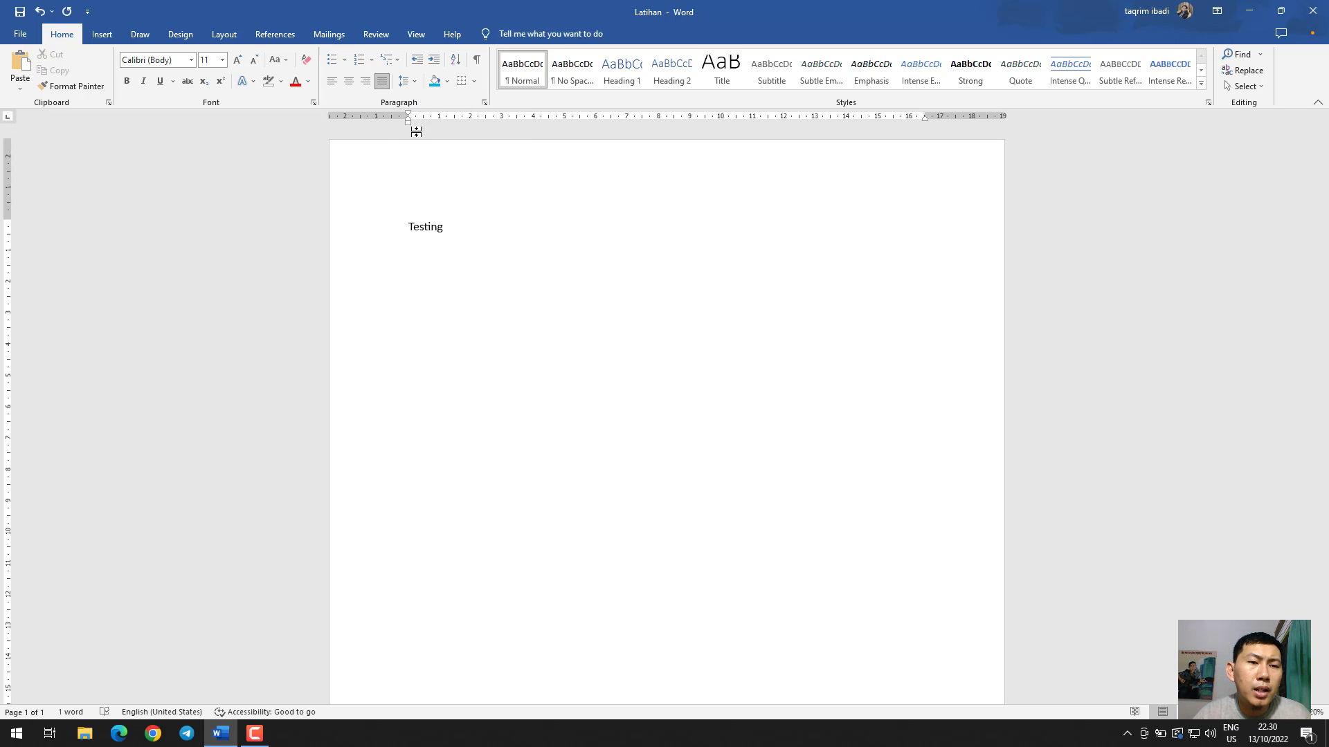
Add a second paragraph reading "testing" below the first line
{"action": "key", "text": "Return"}
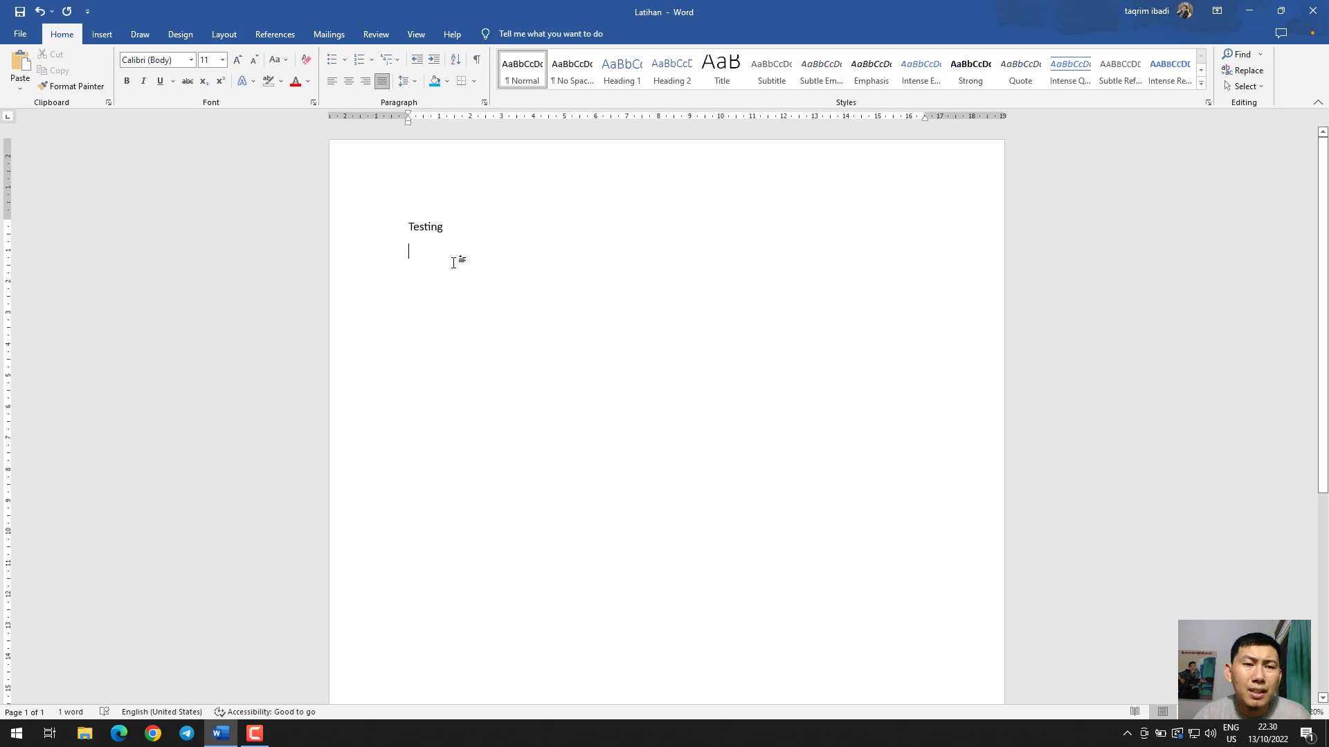
{"action": "type", "text": "tes"}
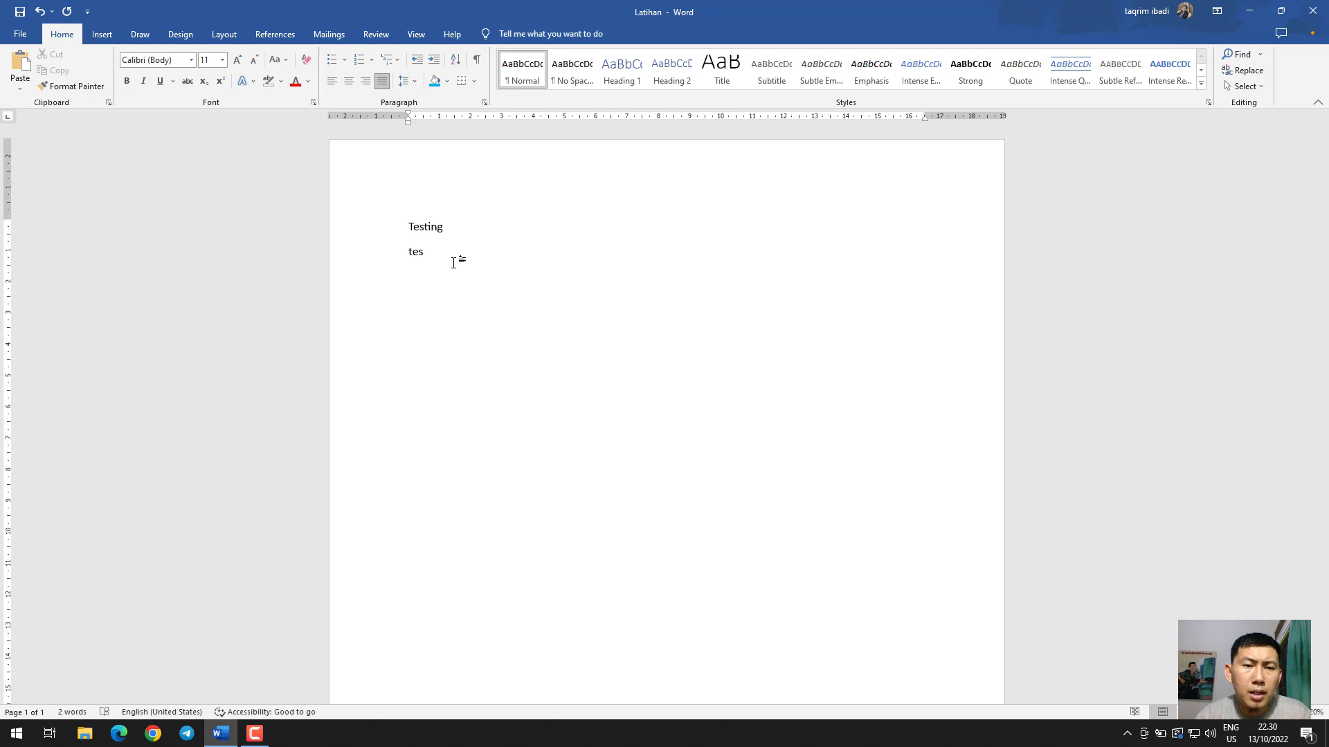
{"action": "type", "text": "ting"}
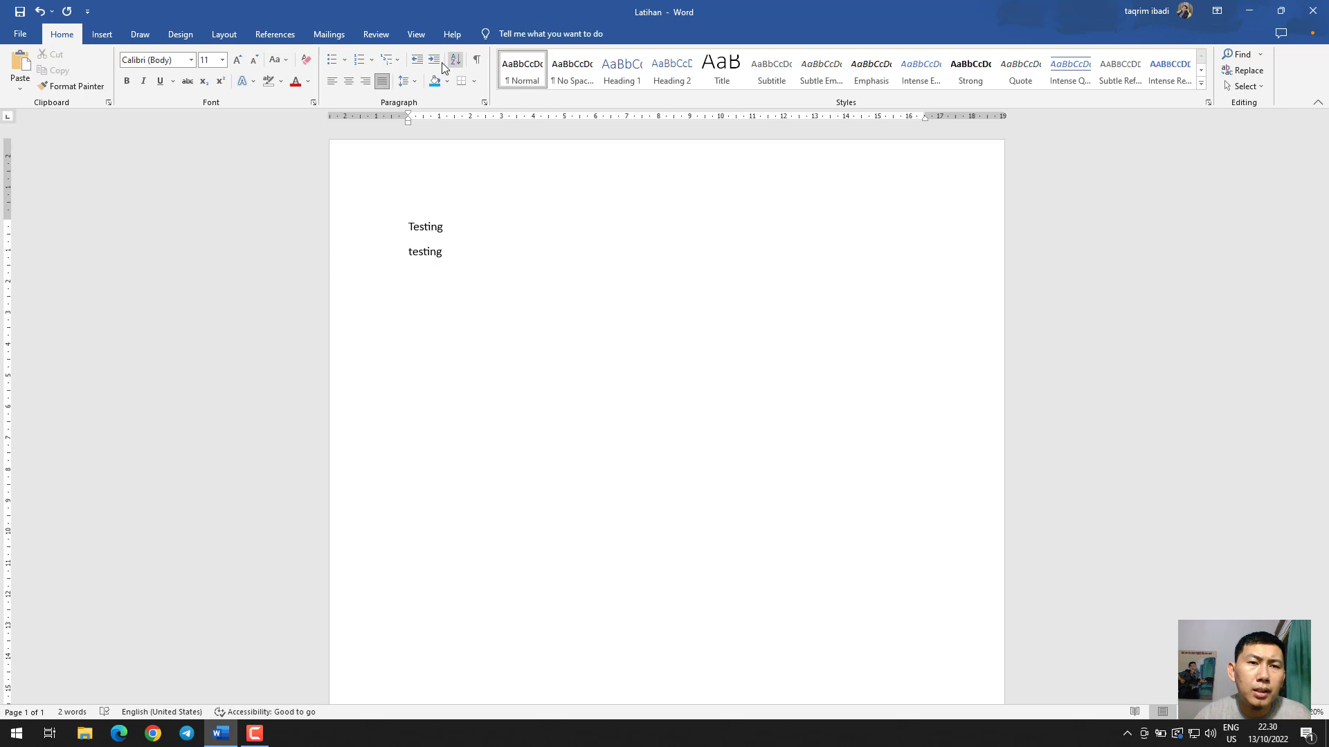
Remove the space after paragraph for both testing lines, and review the spacing options once more without changing them
{"action": "left_click", "coordinate": [406, 84]}
{"action": "left_click", "coordinate": [407, 84]}
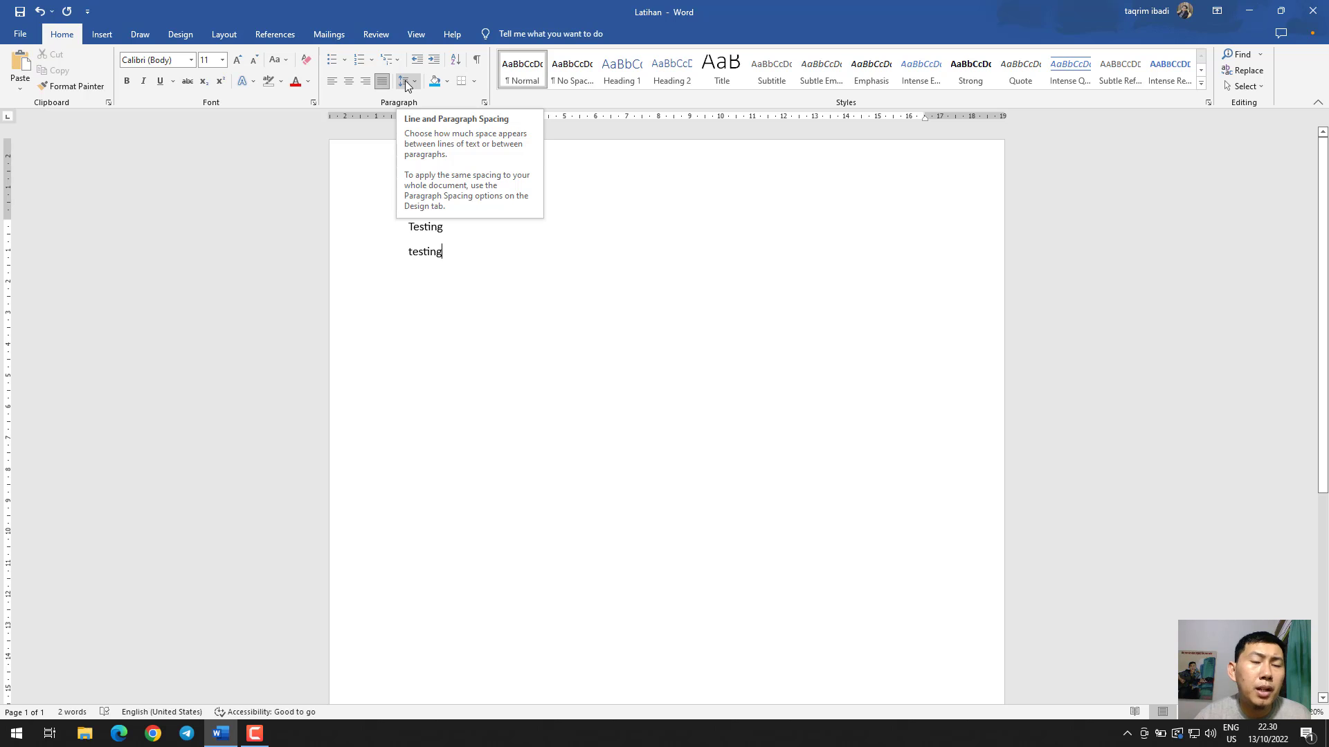
{"action": "left_click", "coordinate": [406, 84]}
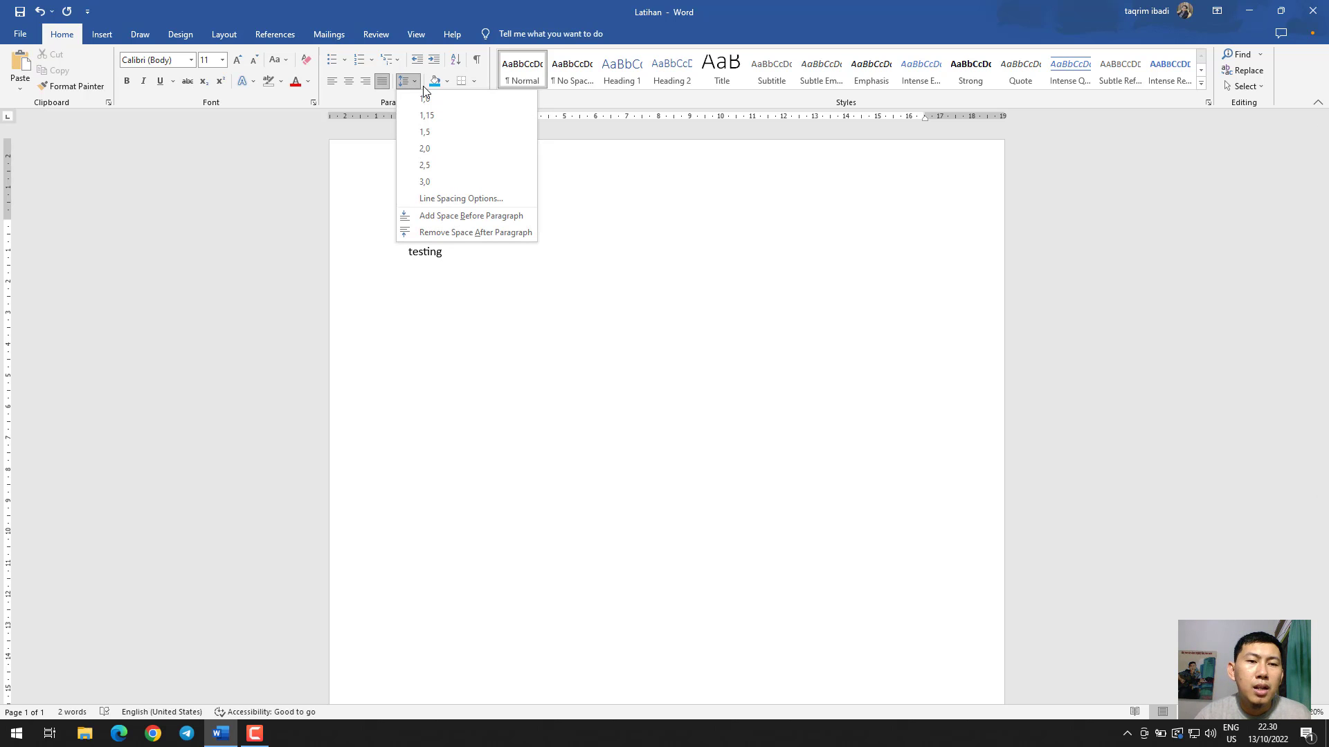
{"action": "left_click", "coordinate": [461, 274]}
{"action": "left_click_drag", "start_coordinate": [463, 266], "coordinate": [424, 226]}
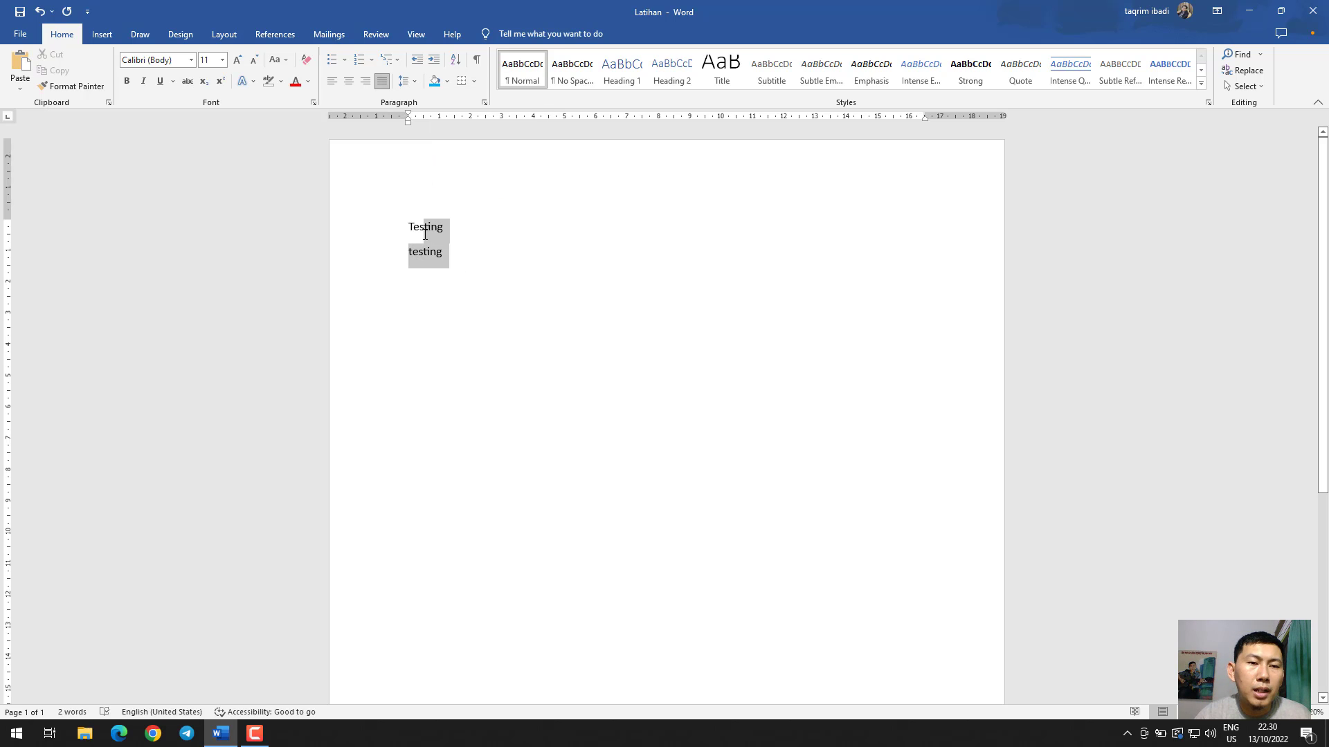
{"action": "left_click", "coordinate": [406, 84]}
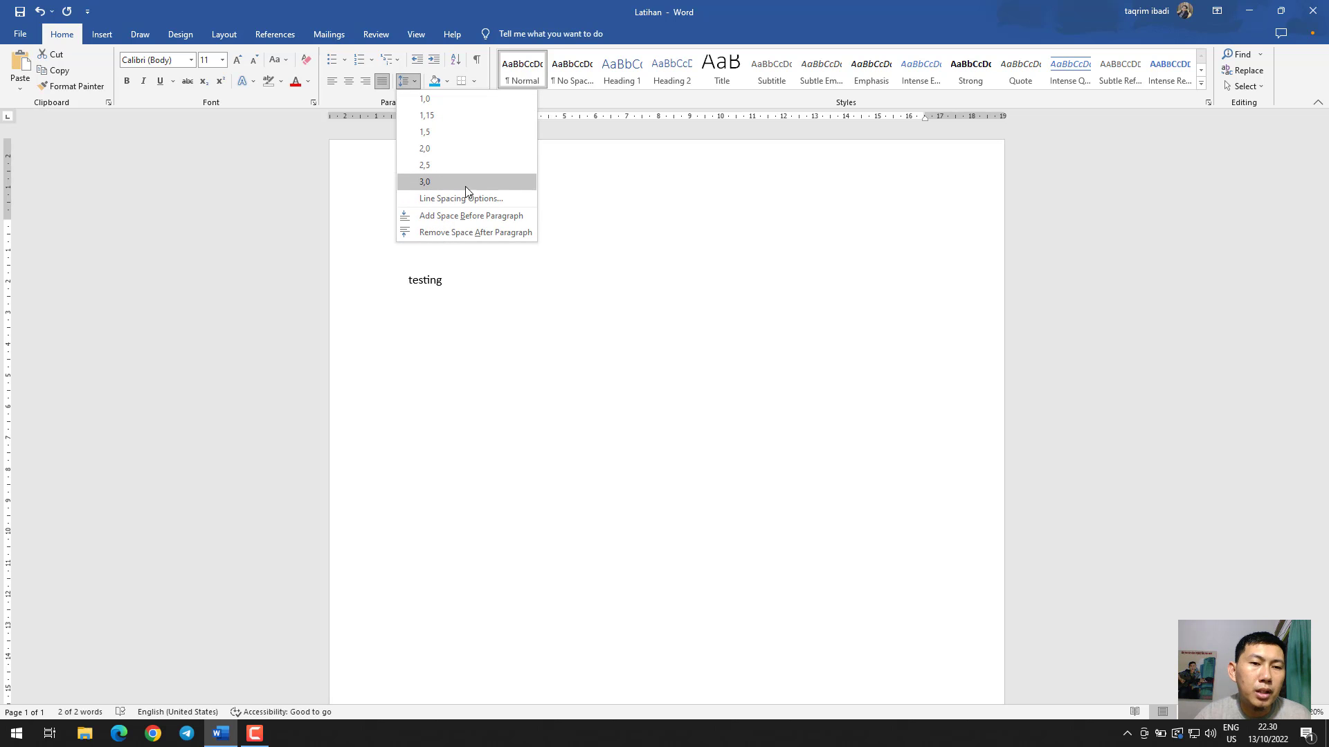
{"action": "left_click", "coordinate": [515, 234]}
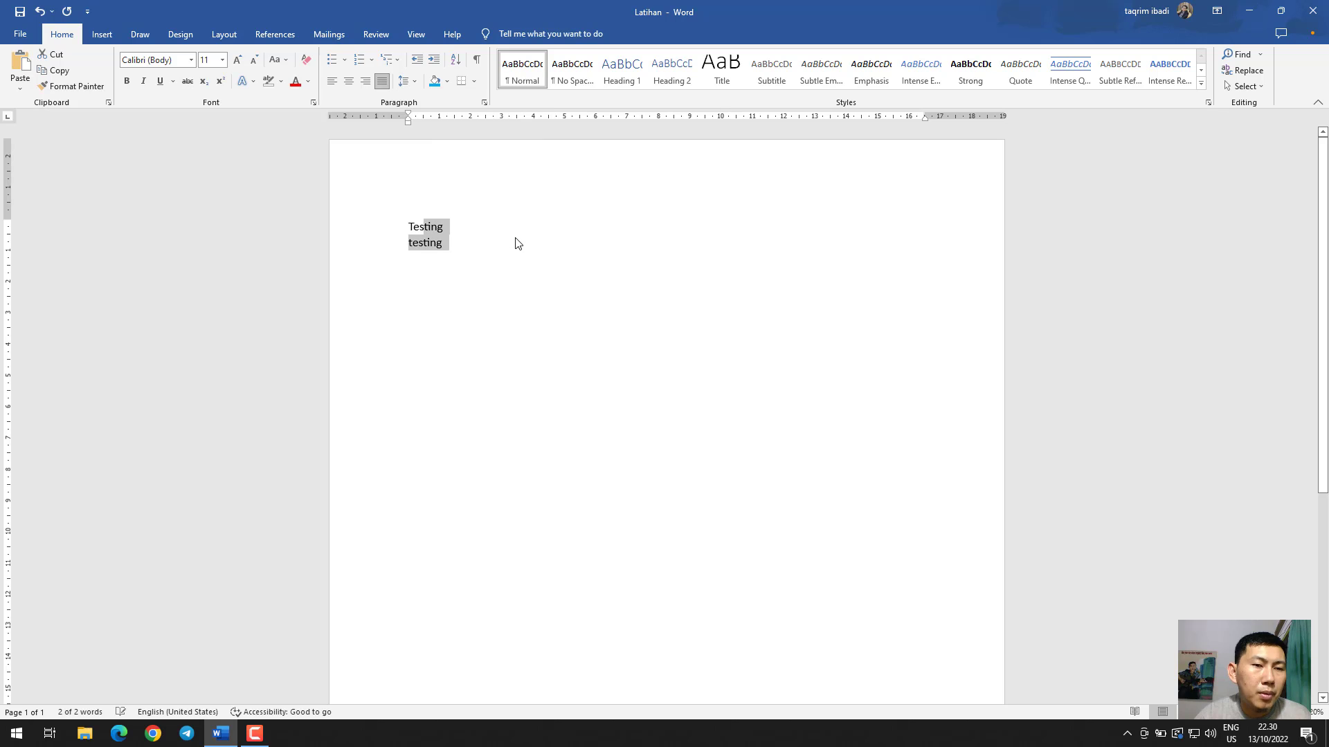
{"action": "left_click", "coordinate": [409, 84]}
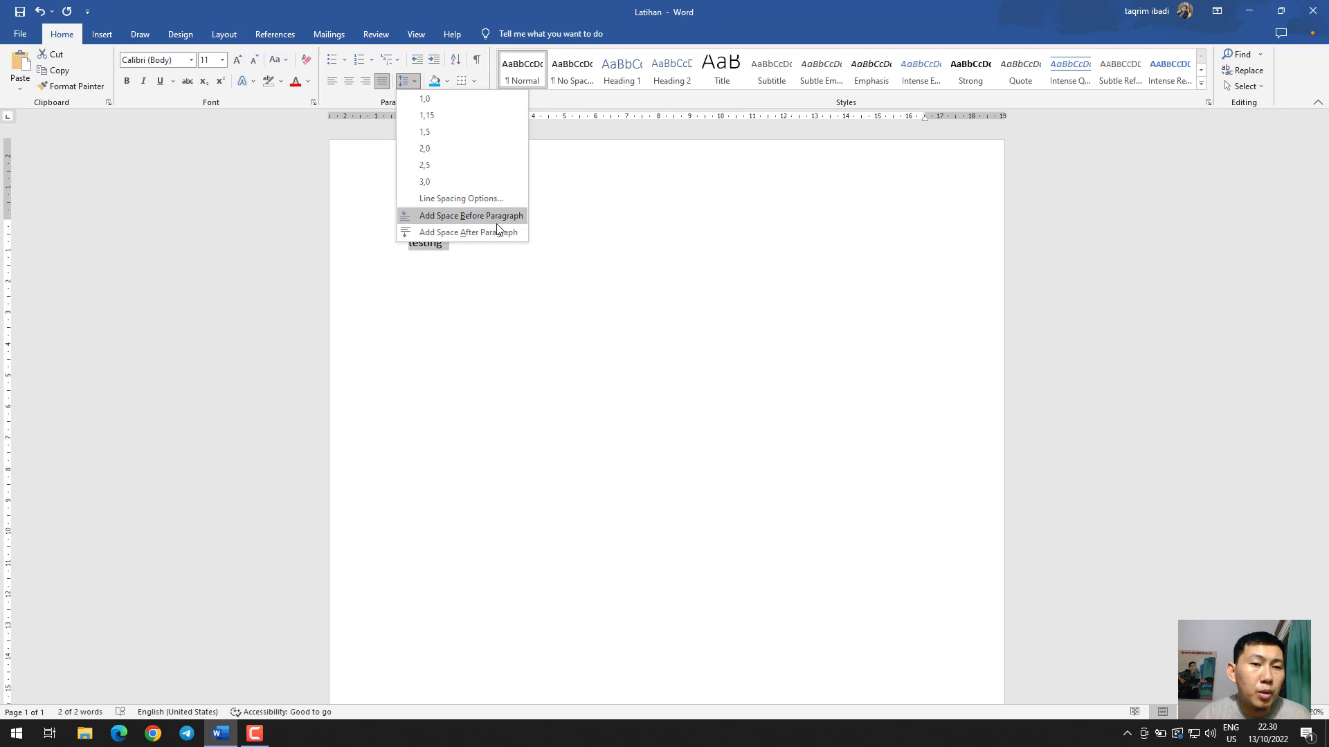
{"action": "left_click", "coordinate": [505, 253]}
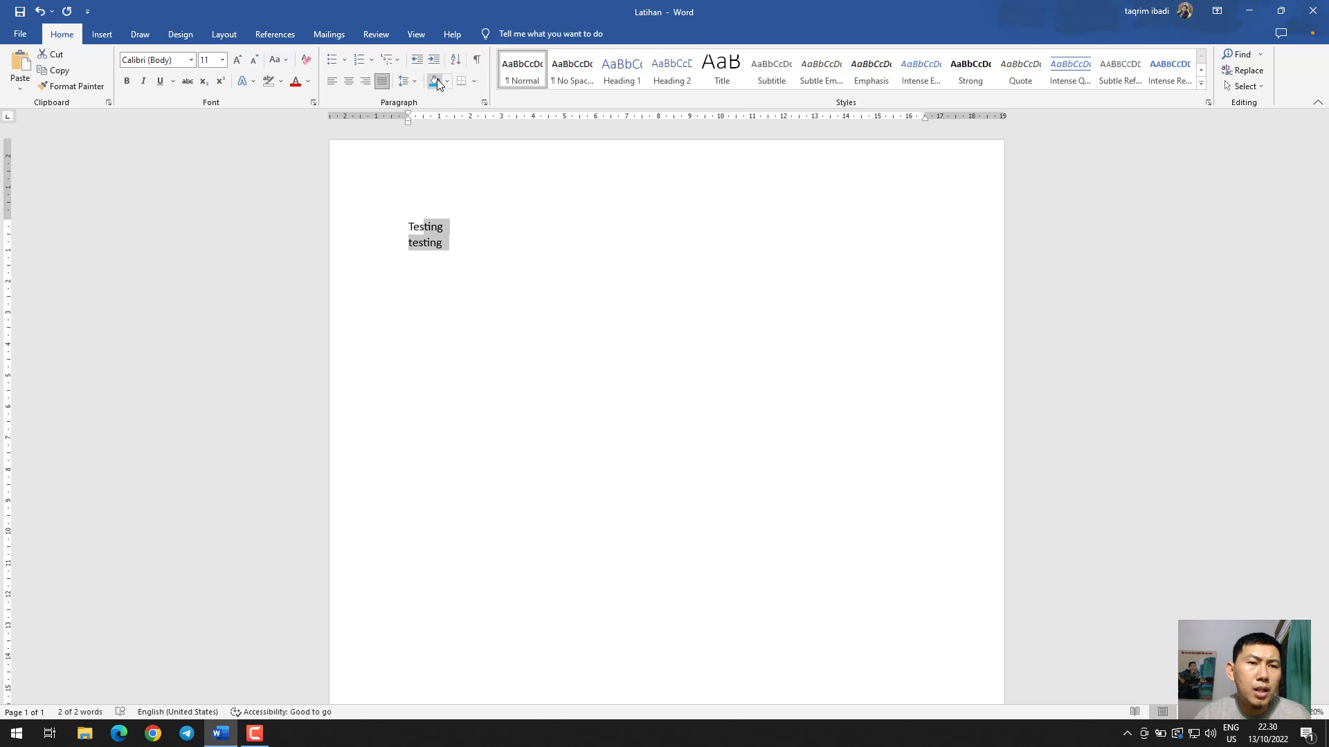
Try all borders on both testing lines, undo them, and open the text sorting options without applying a sort
{"action": "left_click", "coordinate": [474, 82]}
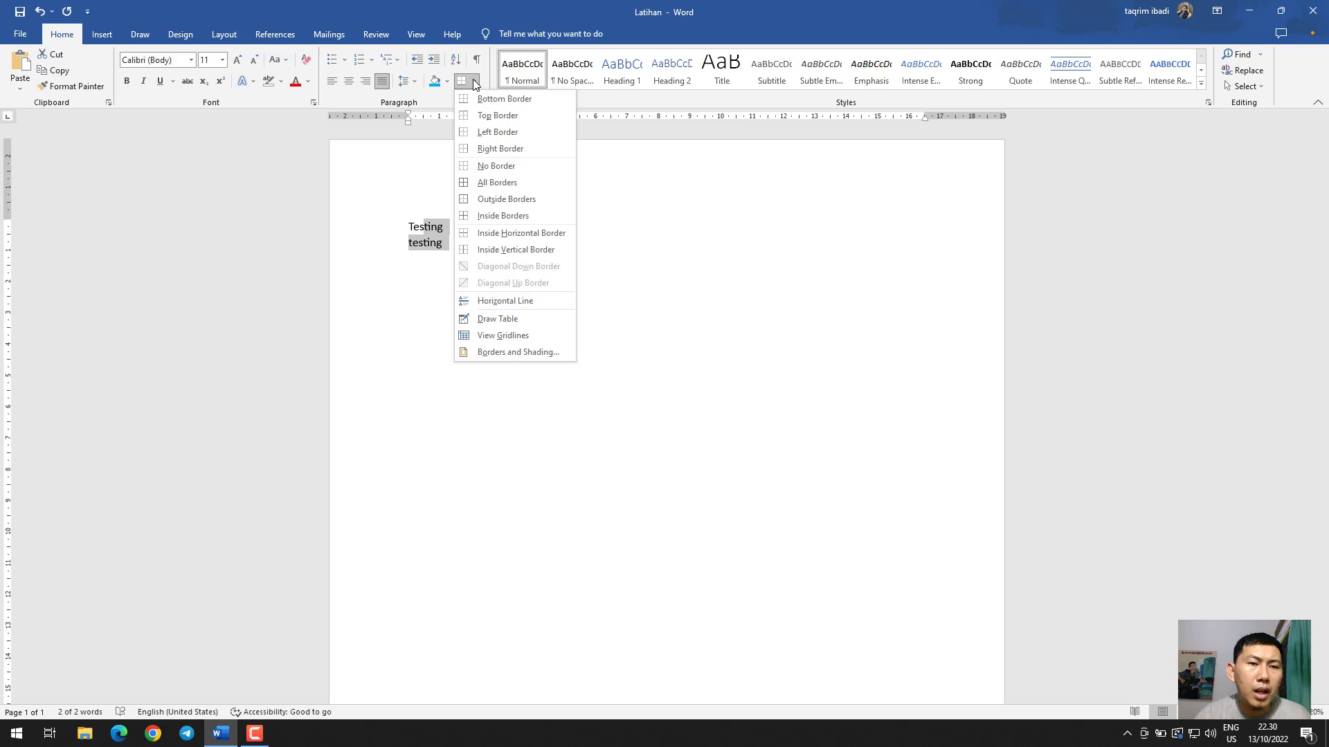
{"action": "left_click", "coordinate": [487, 184]}
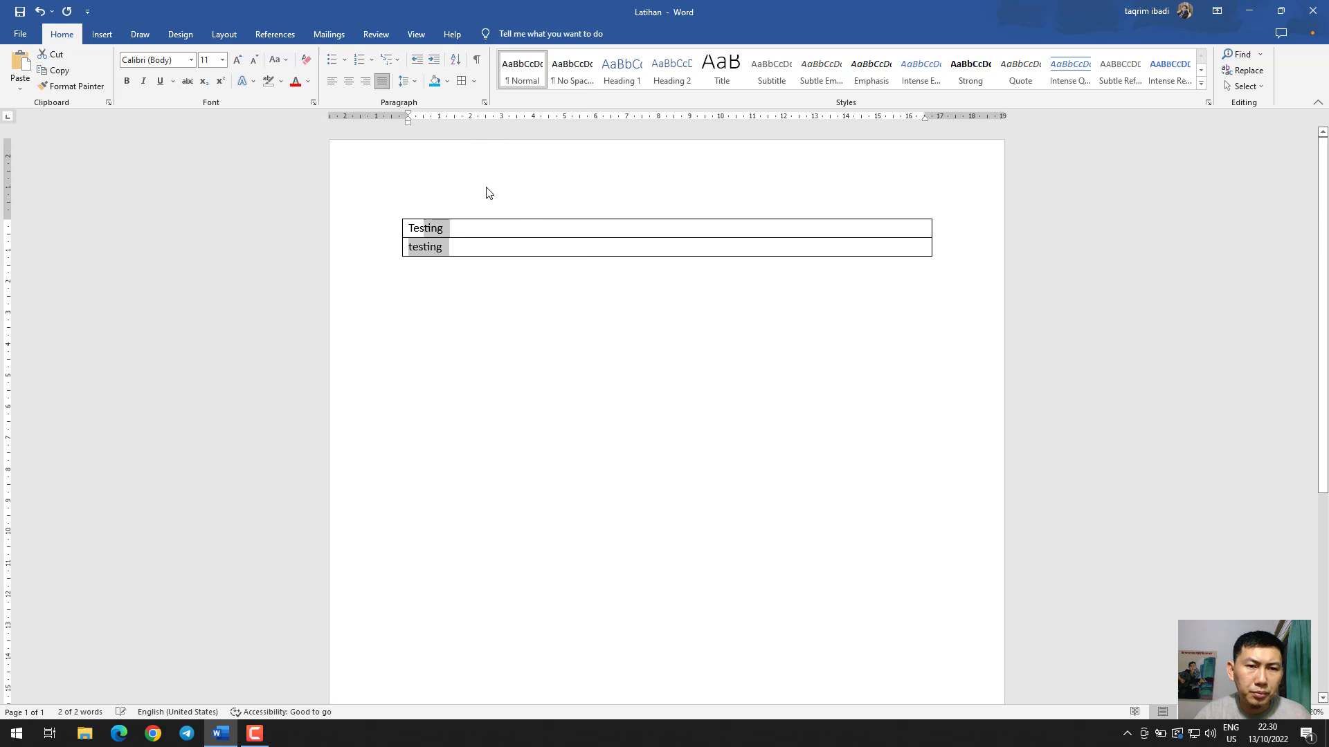
{"action": "left_click", "coordinate": [502, 253]}
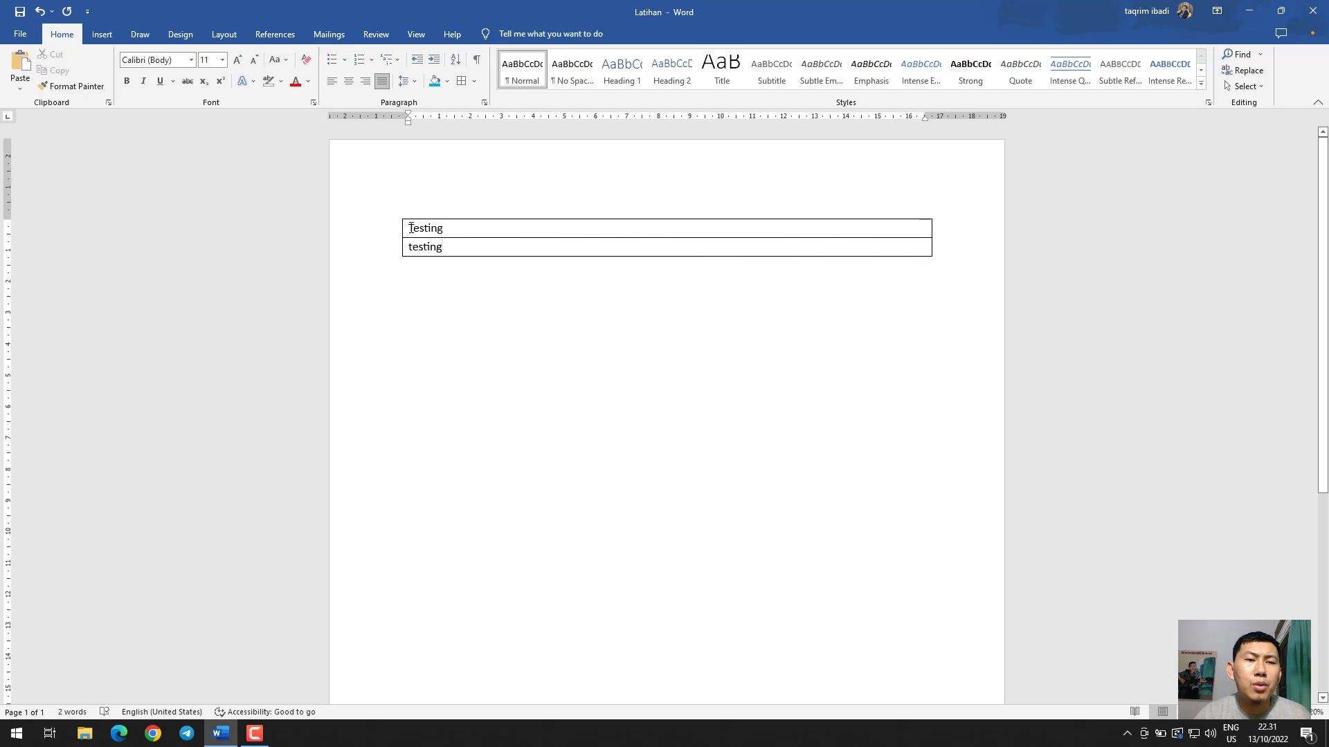
{"action": "double_click", "coordinate": [411, 229]}
{"action": "left_click", "coordinate": [489, 248]}
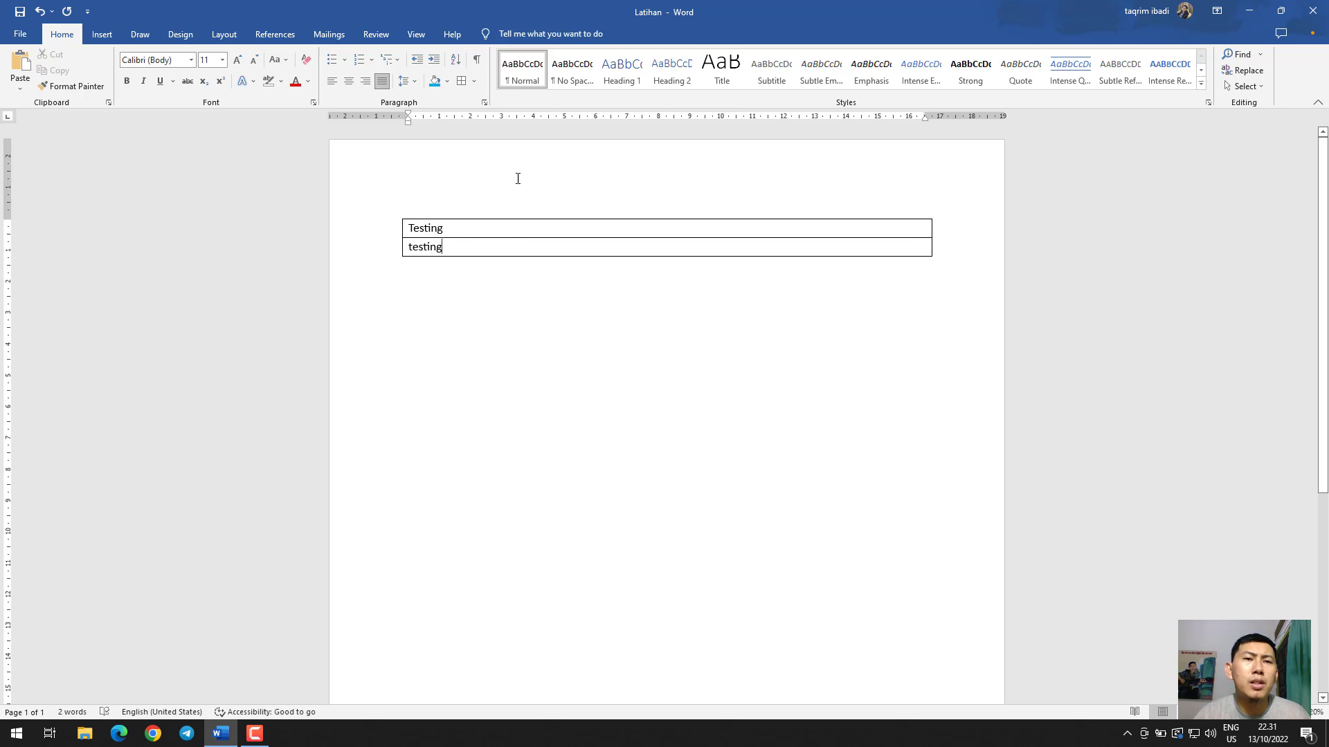
{"action": "key", "text": "ctrl+z"}
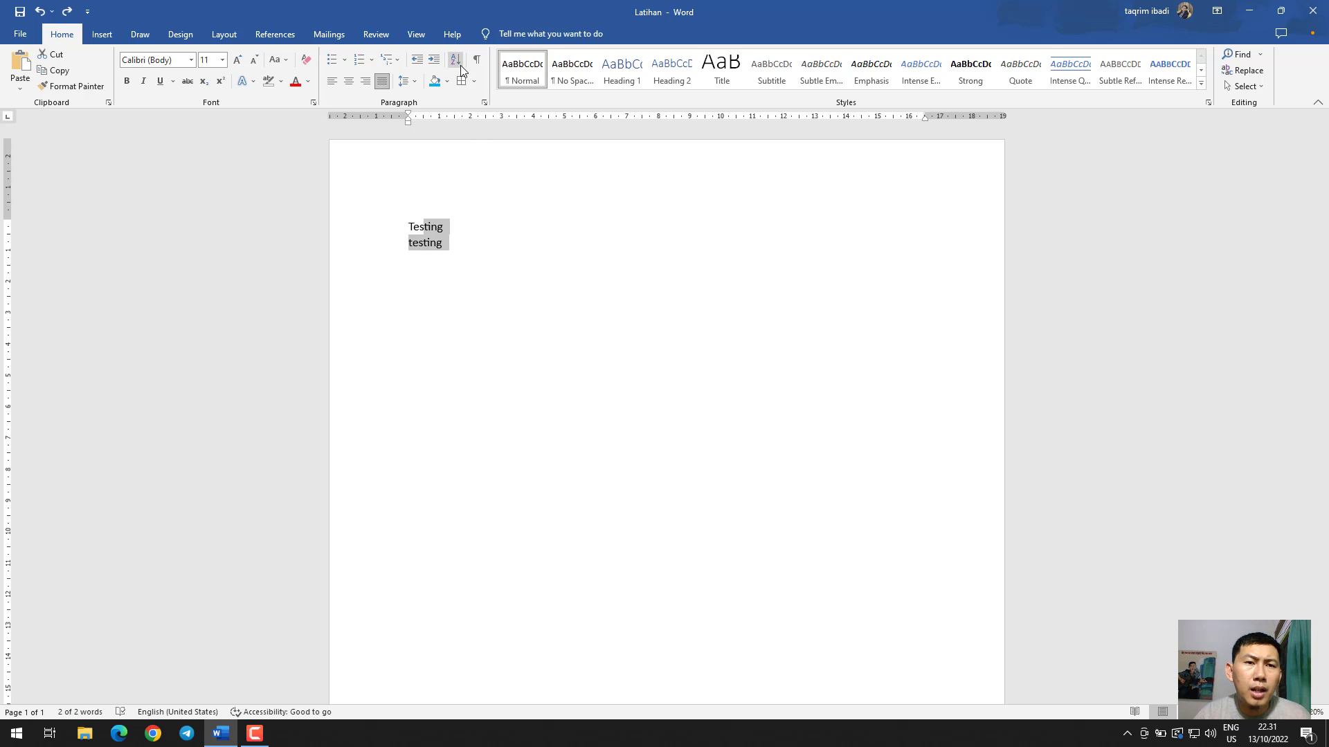
{"action": "left_click", "coordinate": [460, 64]}
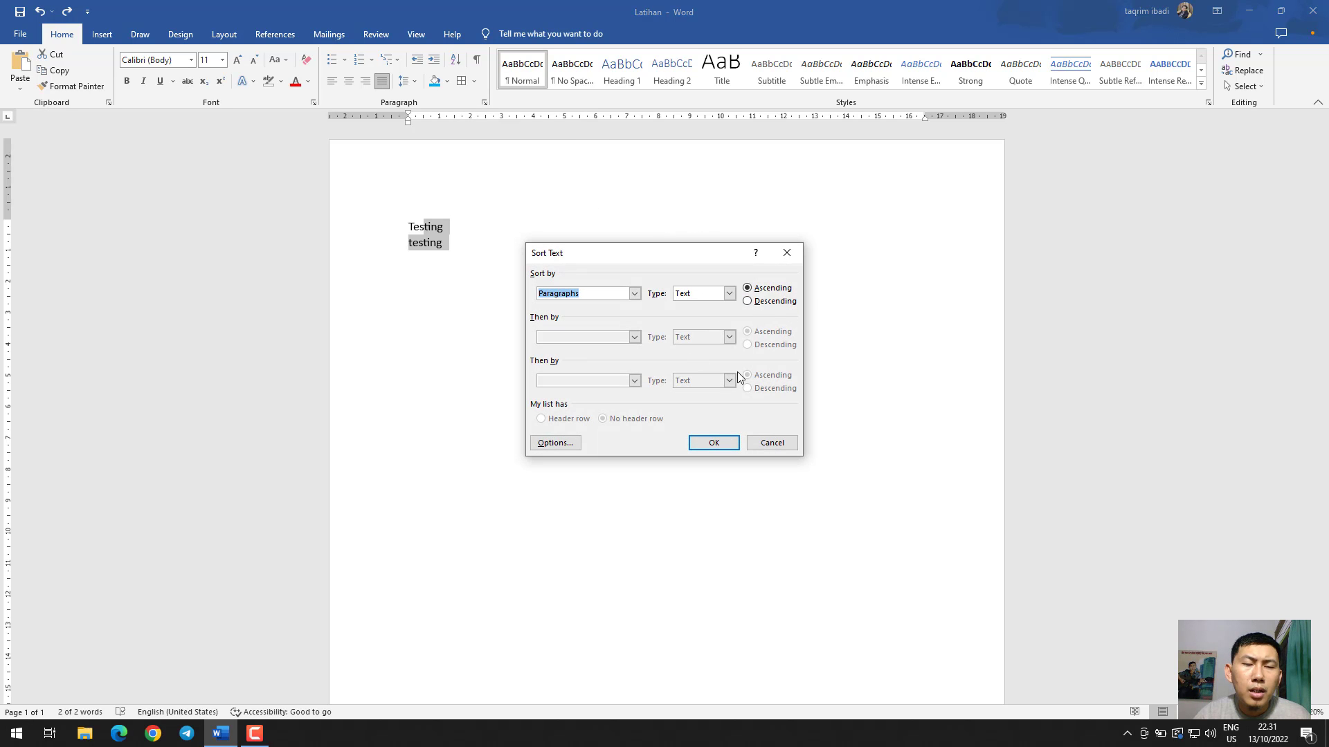
{"action": "left_click", "coordinate": [787, 254]}
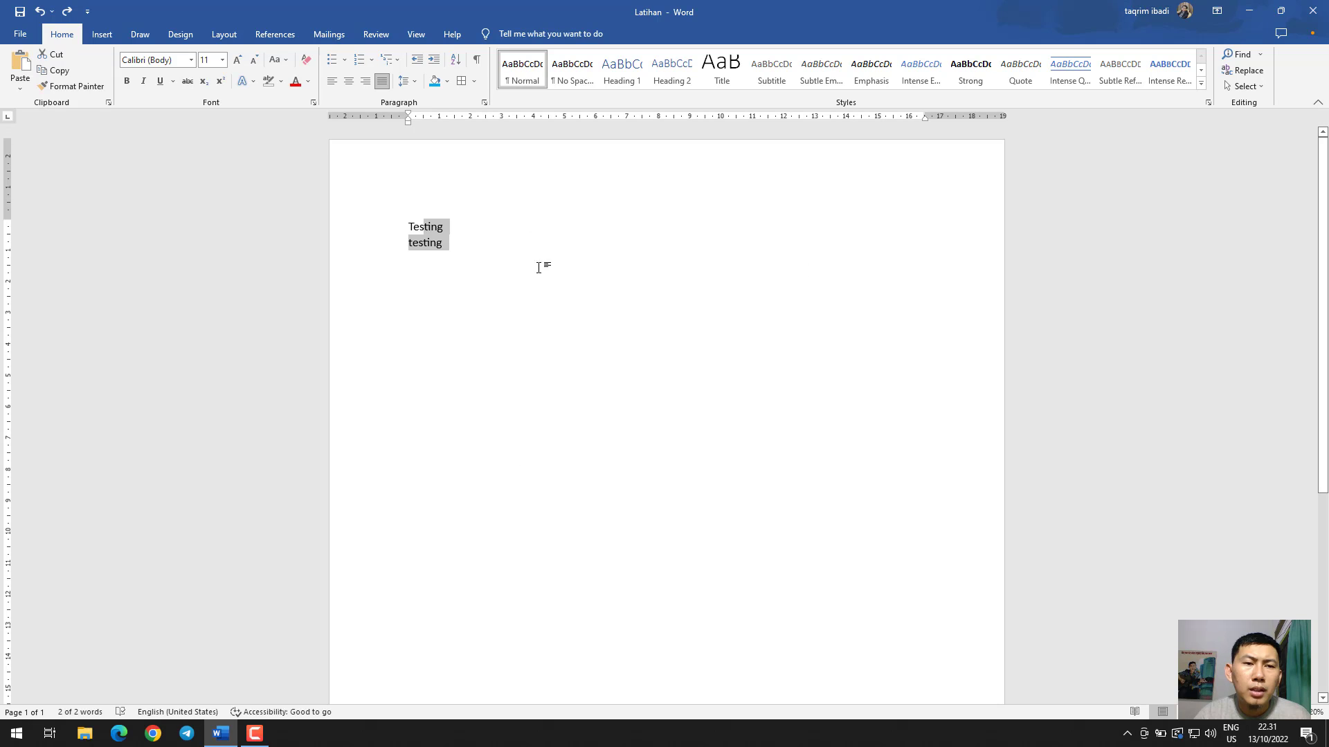
Replace both testing lines with three sample first names on separate lines, starting with B, A and C
{"action": "left_click", "coordinate": [499, 277]}
{"action": "left_click_drag", "start_coordinate": [489, 268], "coordinate": [386, 231]}
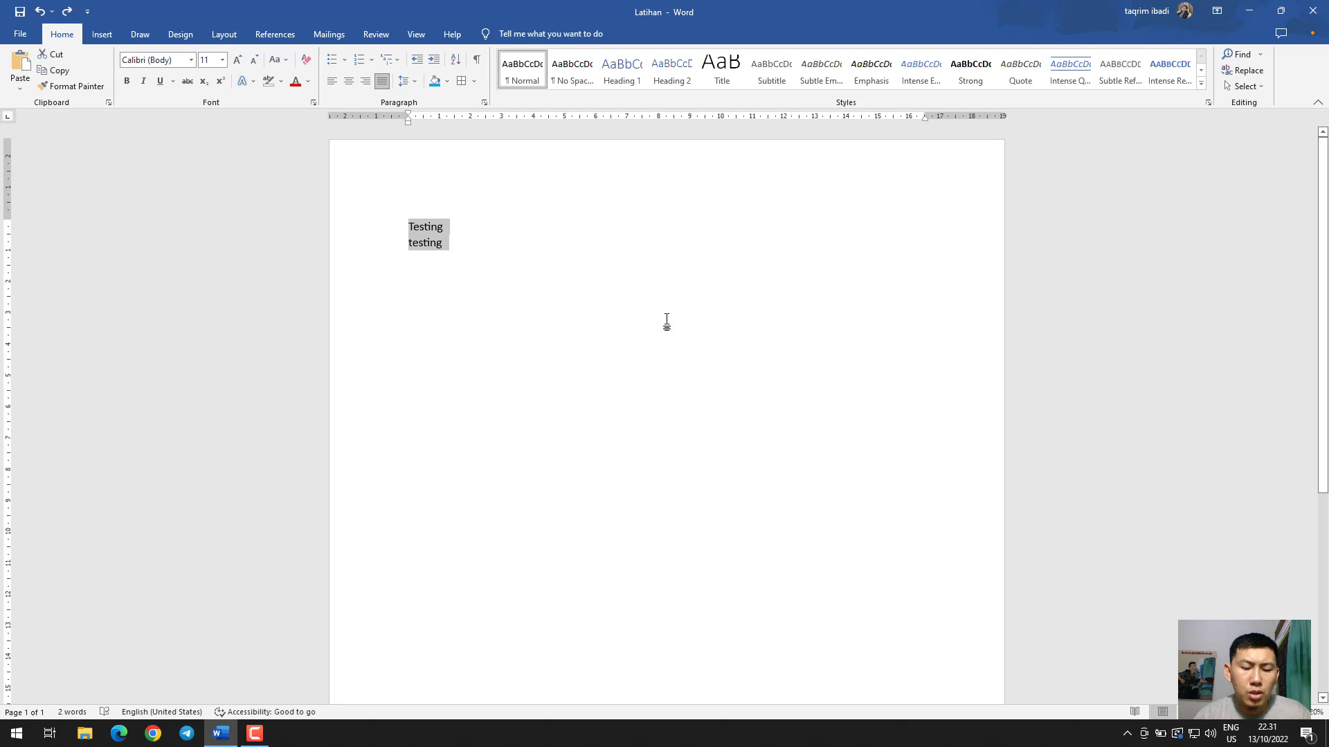
{"action": "type", "text": "Budi"}
{"action": "key", "text": "Return"}
{"action": "type", "text": "Ari"}
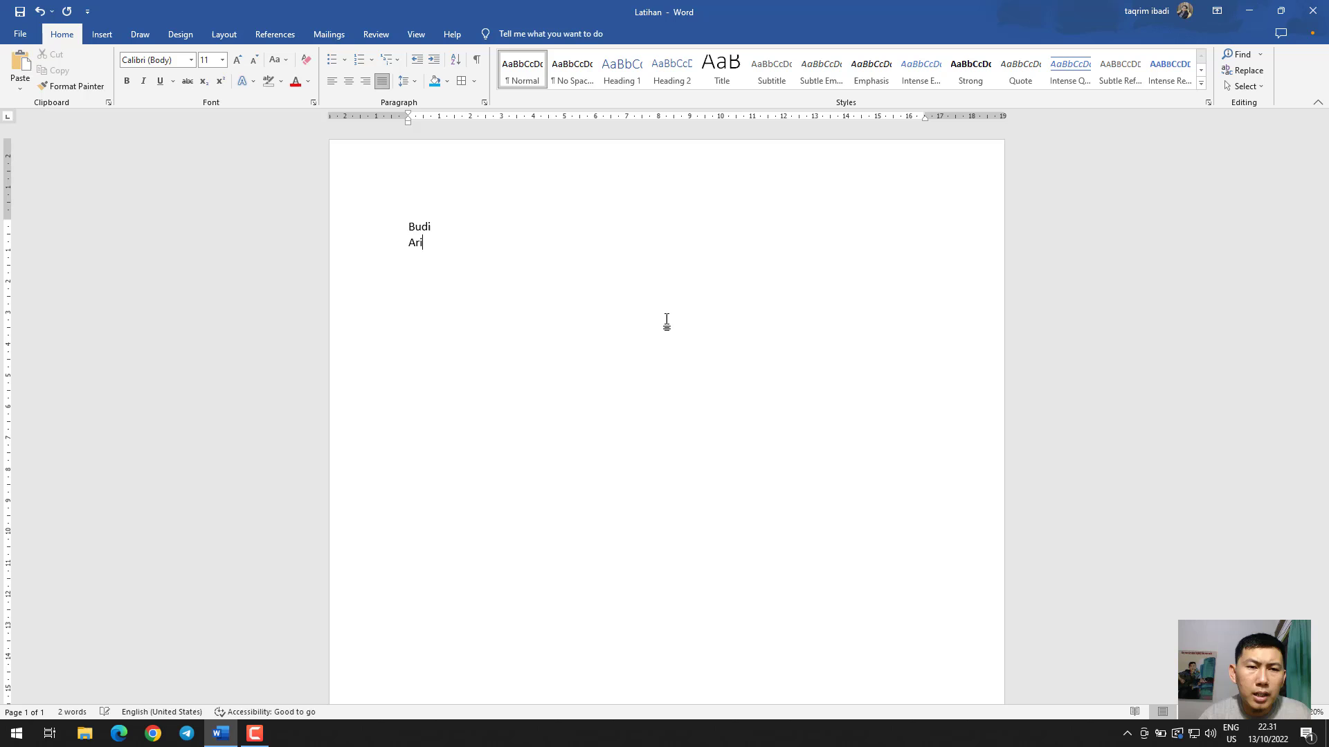
{"action": "key", "text": "Return"}
{"action": "type", "text": "Cici"}
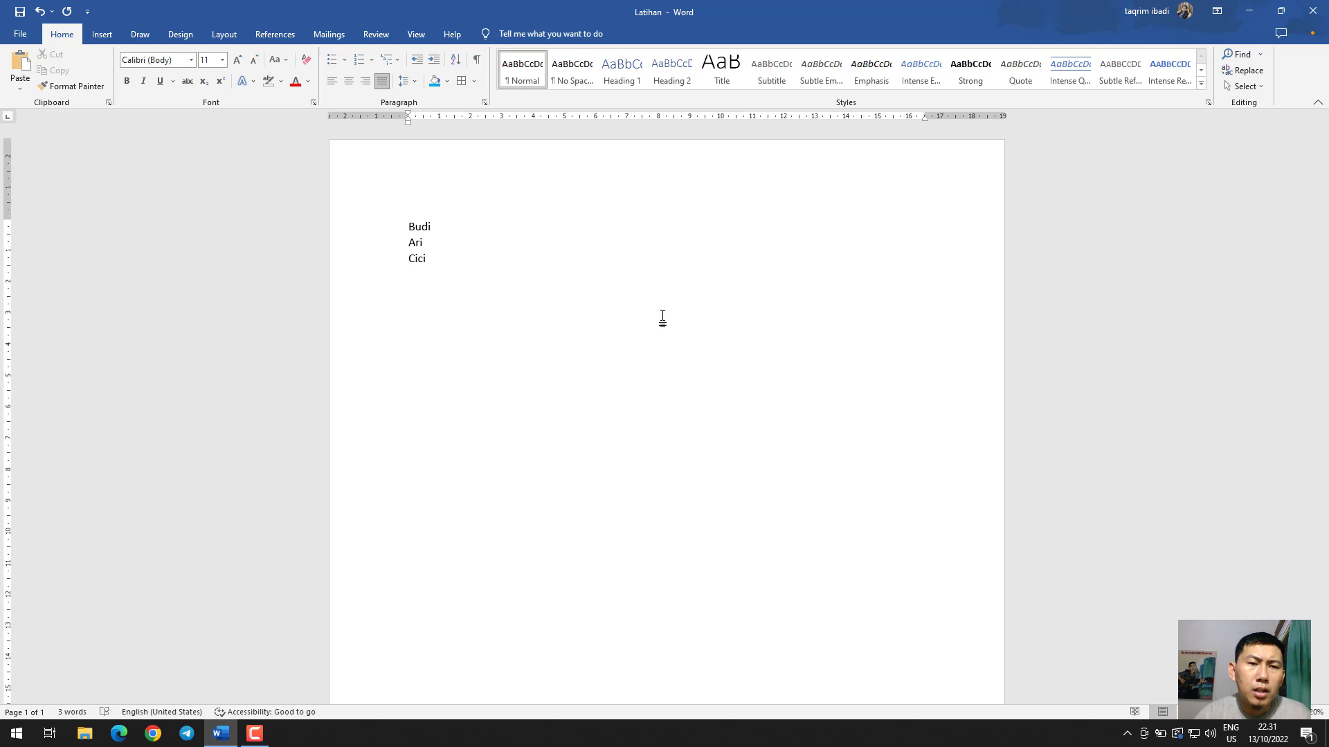
Sort the three names as text paragraphs in ascending order and check their initial letters
{"action": "left_click_drag", "start_coordinate": [401, 255], "coordinate": [386, 228]}
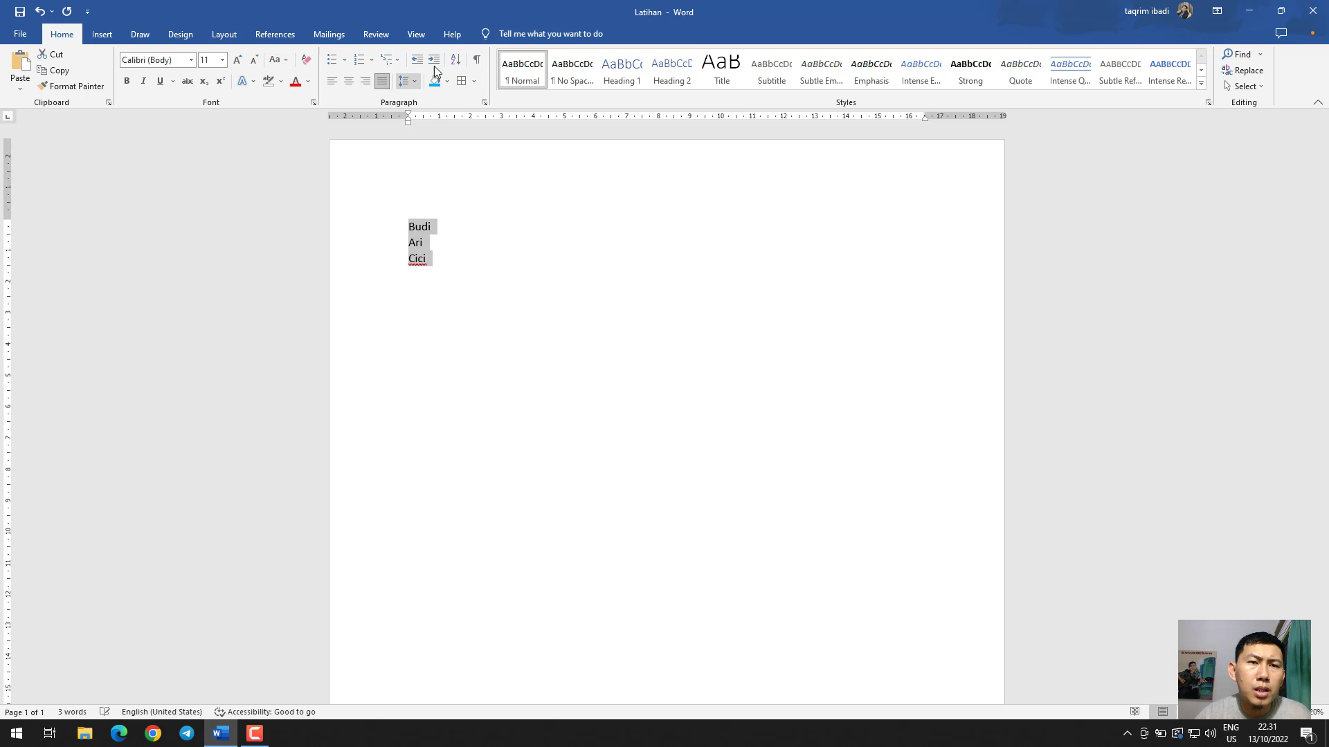
{"action": "left_click", "coordinate": [455, 60]}
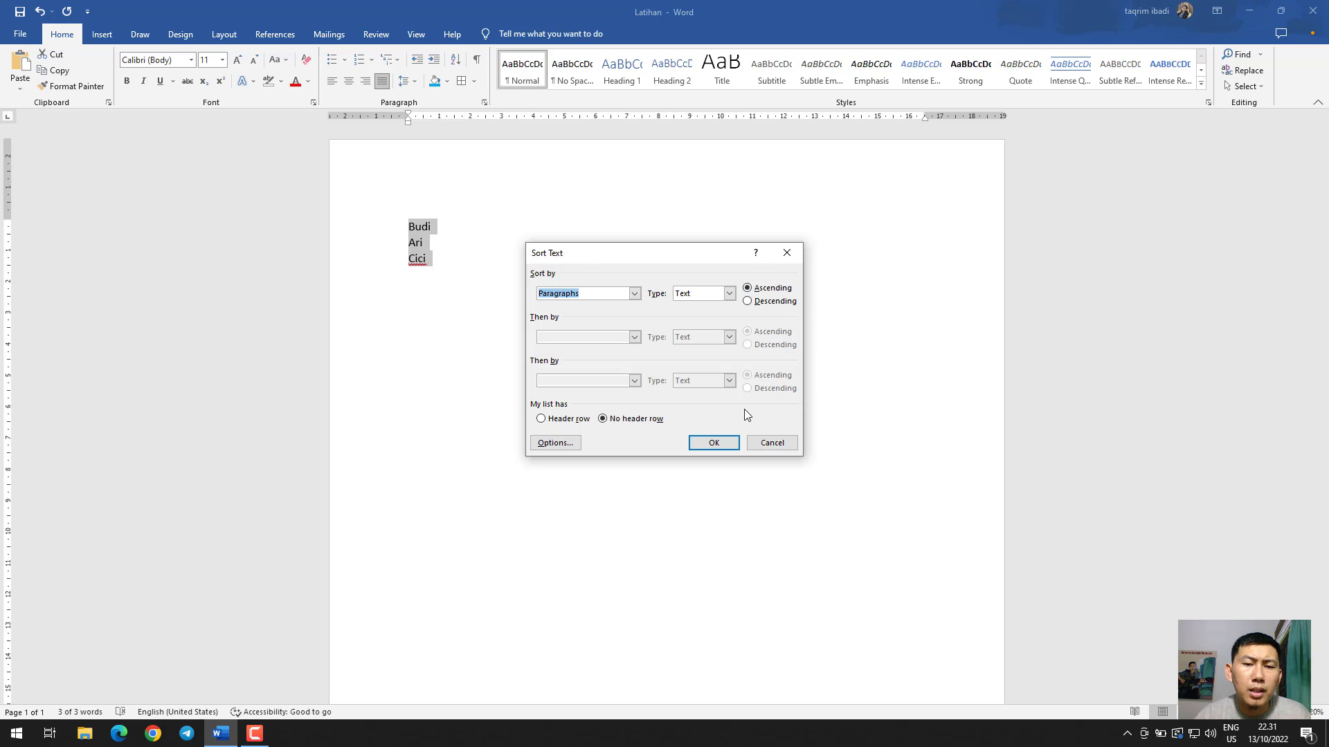
{"action": "left_click", "coordinate": [736, 444]}
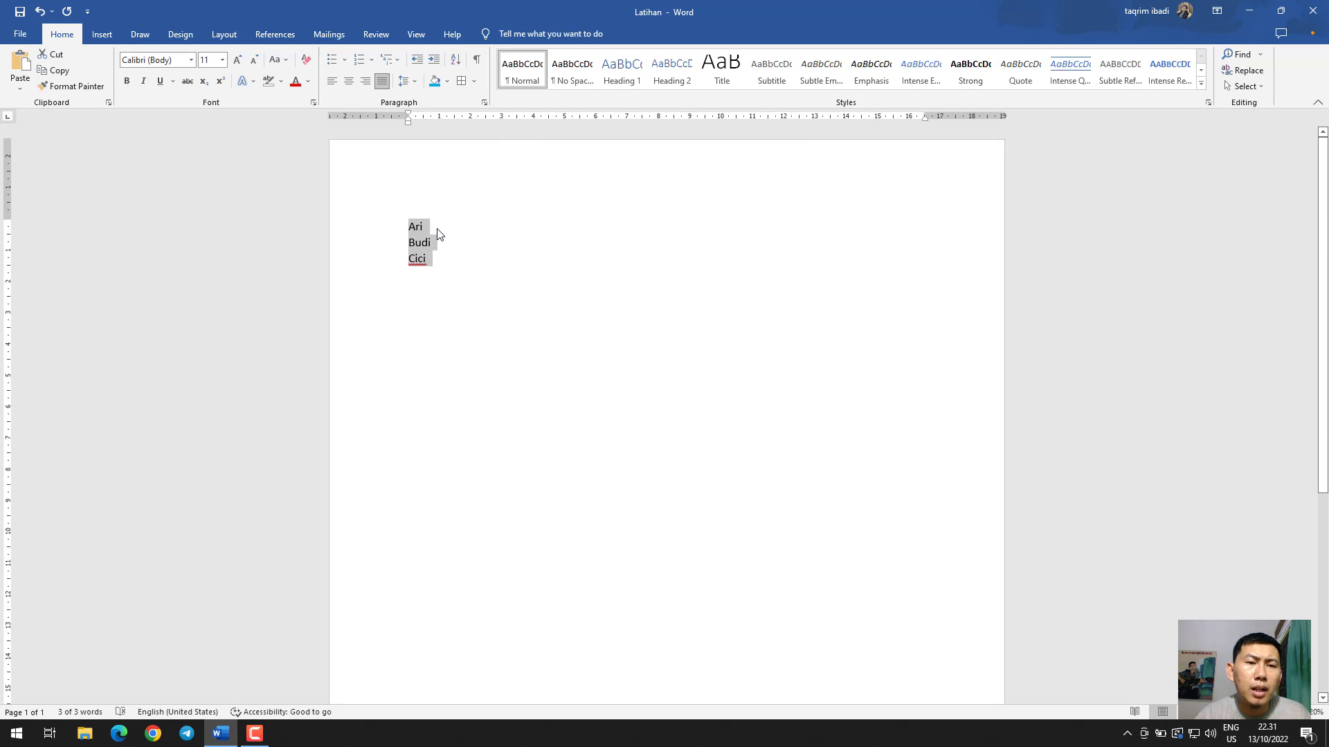
{"action": "left_click", "coordinate": [415, 228]}
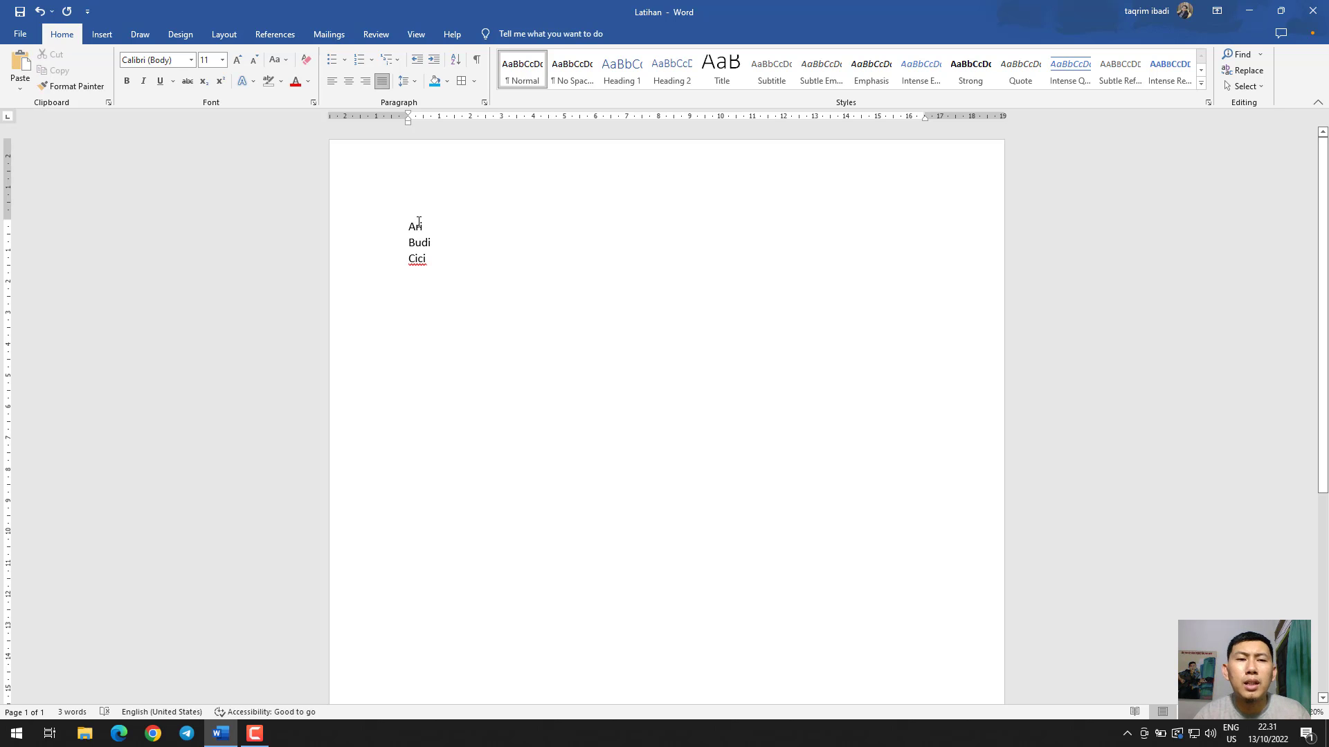
{"action": "double_click", "coordinate": [412, 226]}
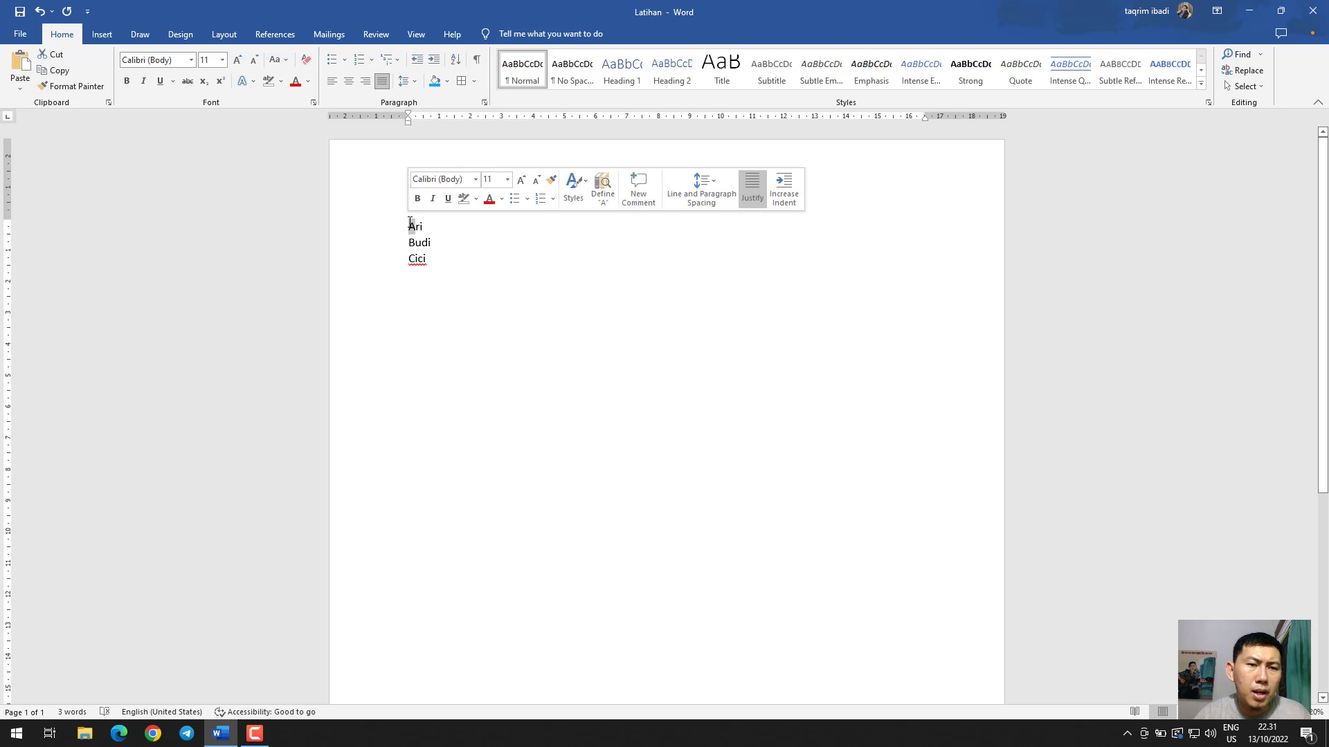
{"action": "left_click", "coordinate": [415, 243]}
{"action": "left_click", "coordinate": [413, 258]}
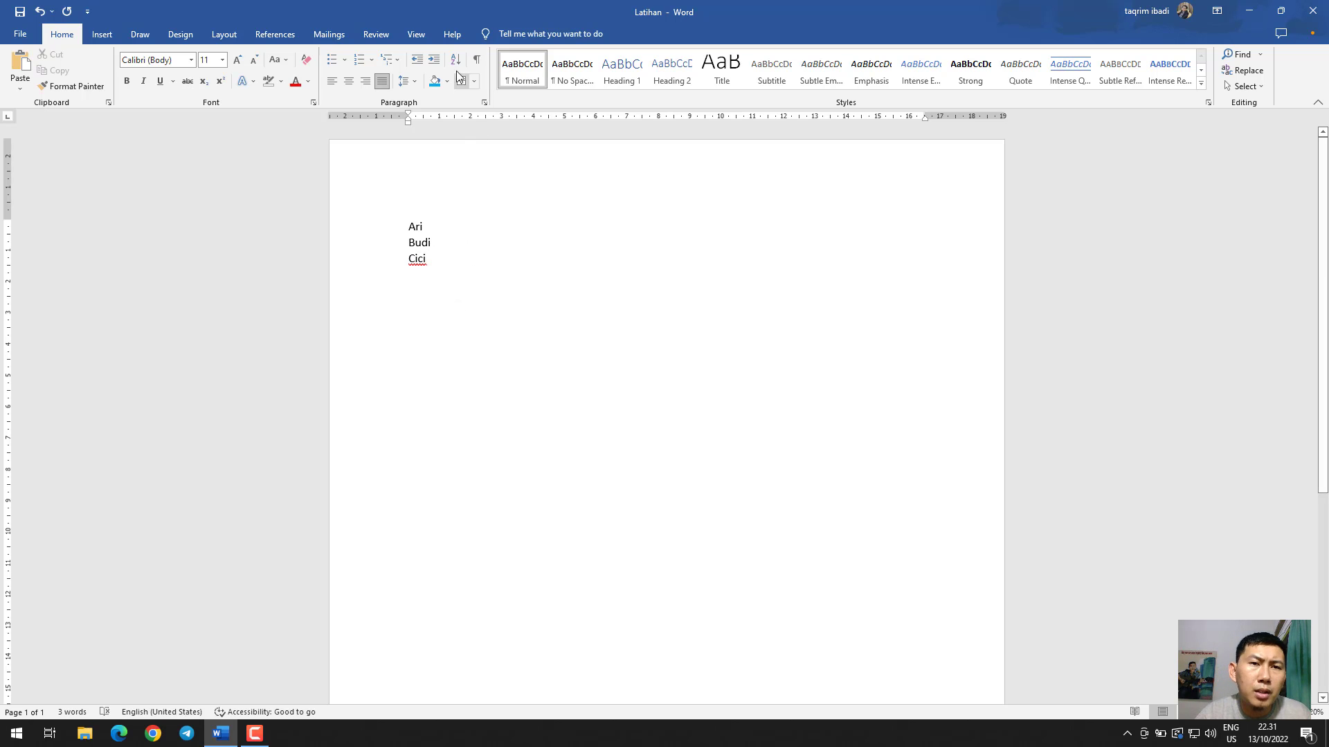
Show the paragraph marks and hide them again, and delete all the names to leave the page empty
{"action": "left_click", "coordinate": [476, 60]}
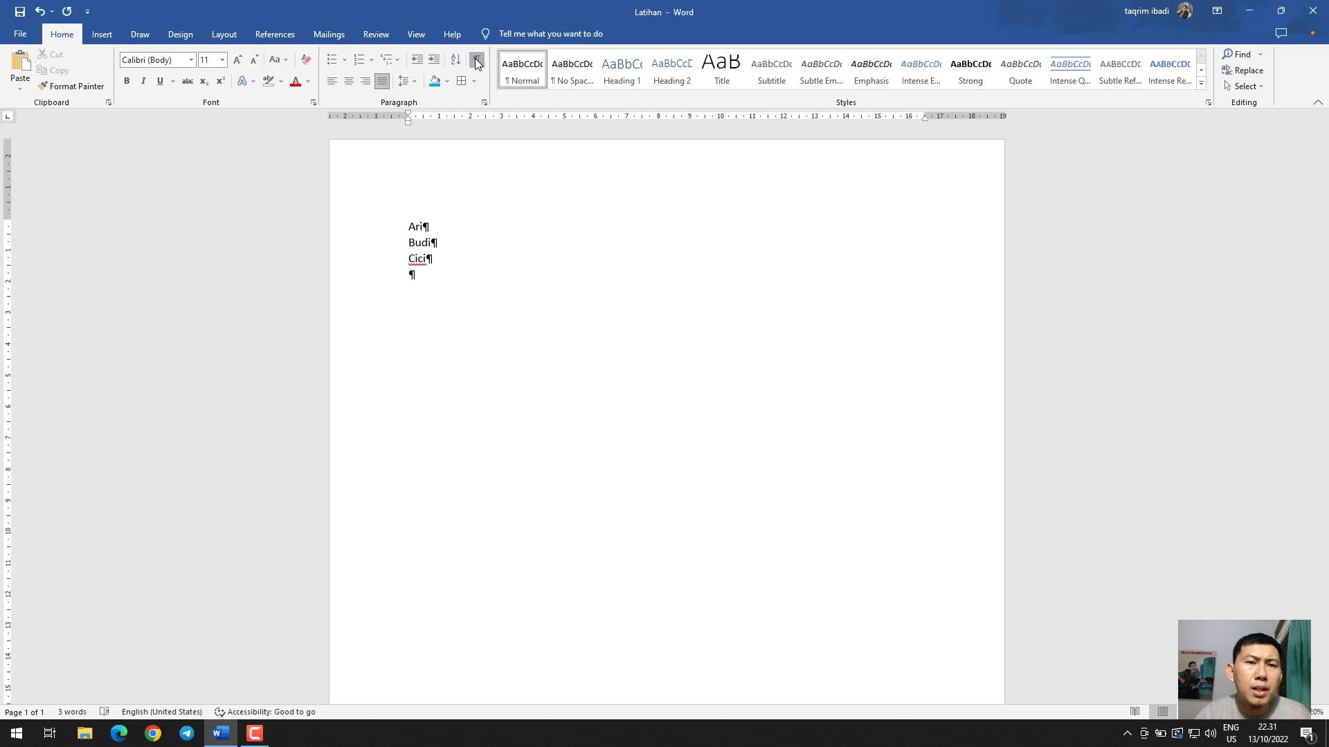
{"action": "key", "text": "ctrl+shift+8"}
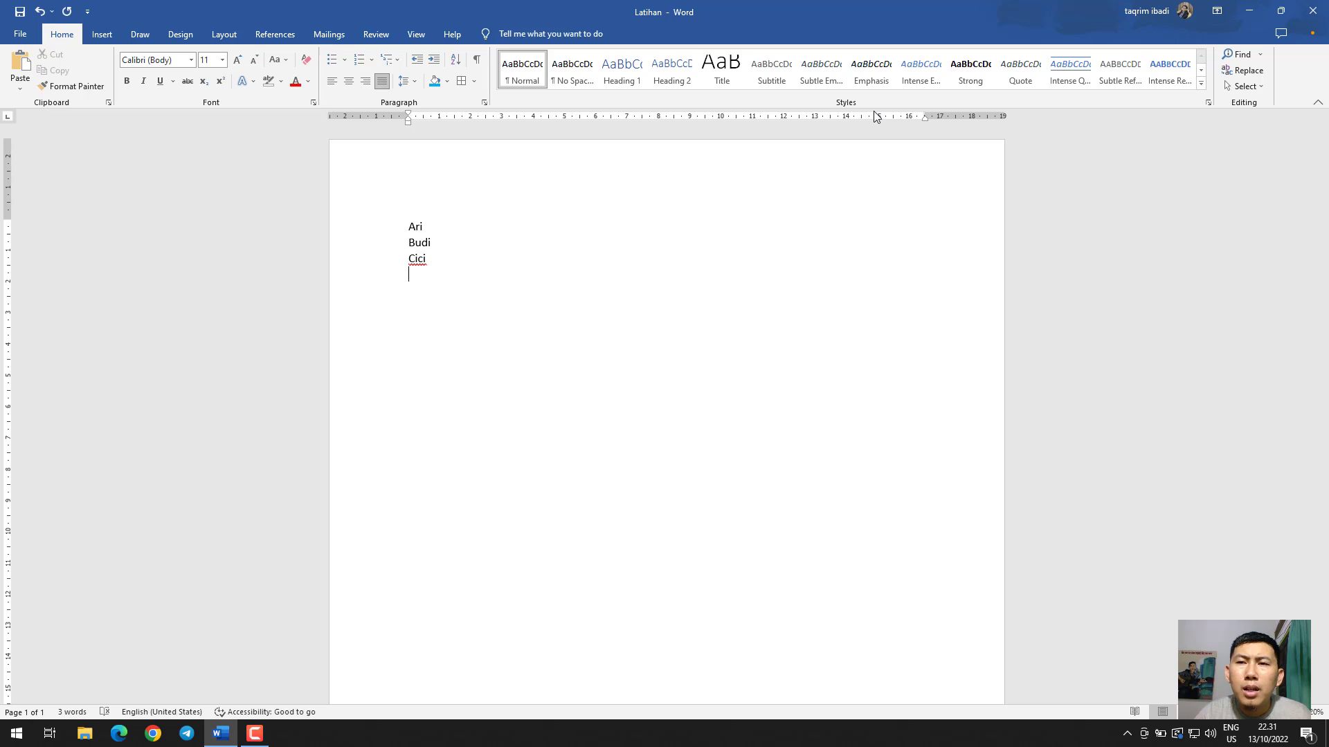
{"action": "left_click_drag", "start_coordinate": [438, 312], "coordinate": [395, 232]}
{"action": "key", "text": "Delete"}
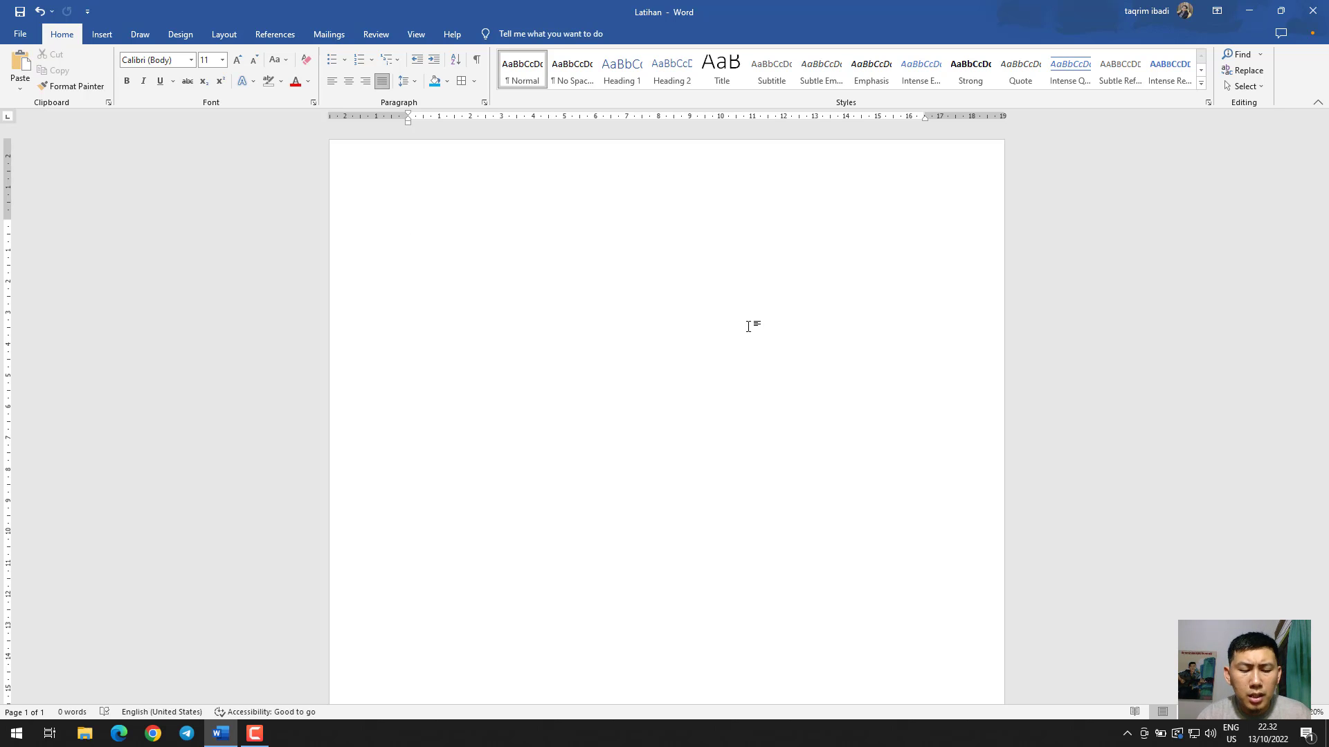
Write the title DAFTAR ISI on the empty page and apply the Heading 1 style to it
{"action": "type", "text": "DAFTAR ISI"}
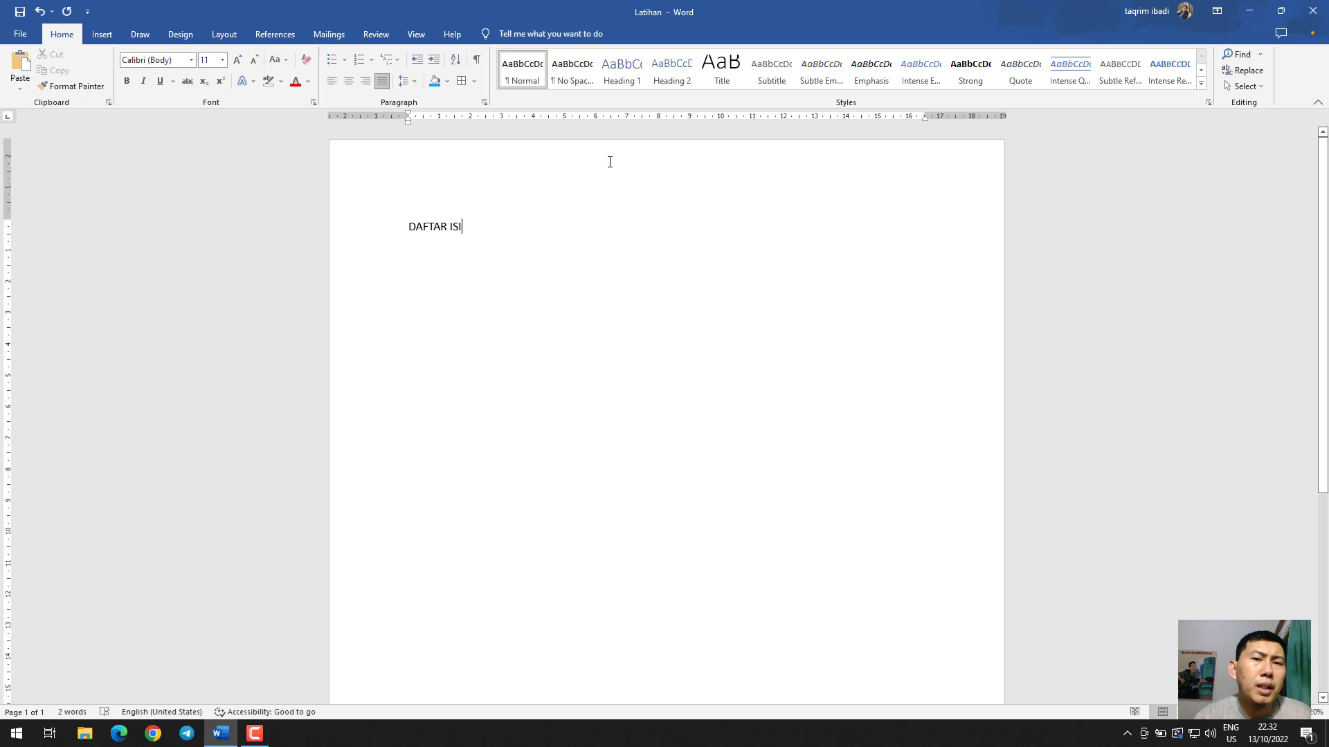
{"action": "left_click_drag", "start_coordinate": [499, 239], "coordinate": [406, 228]}
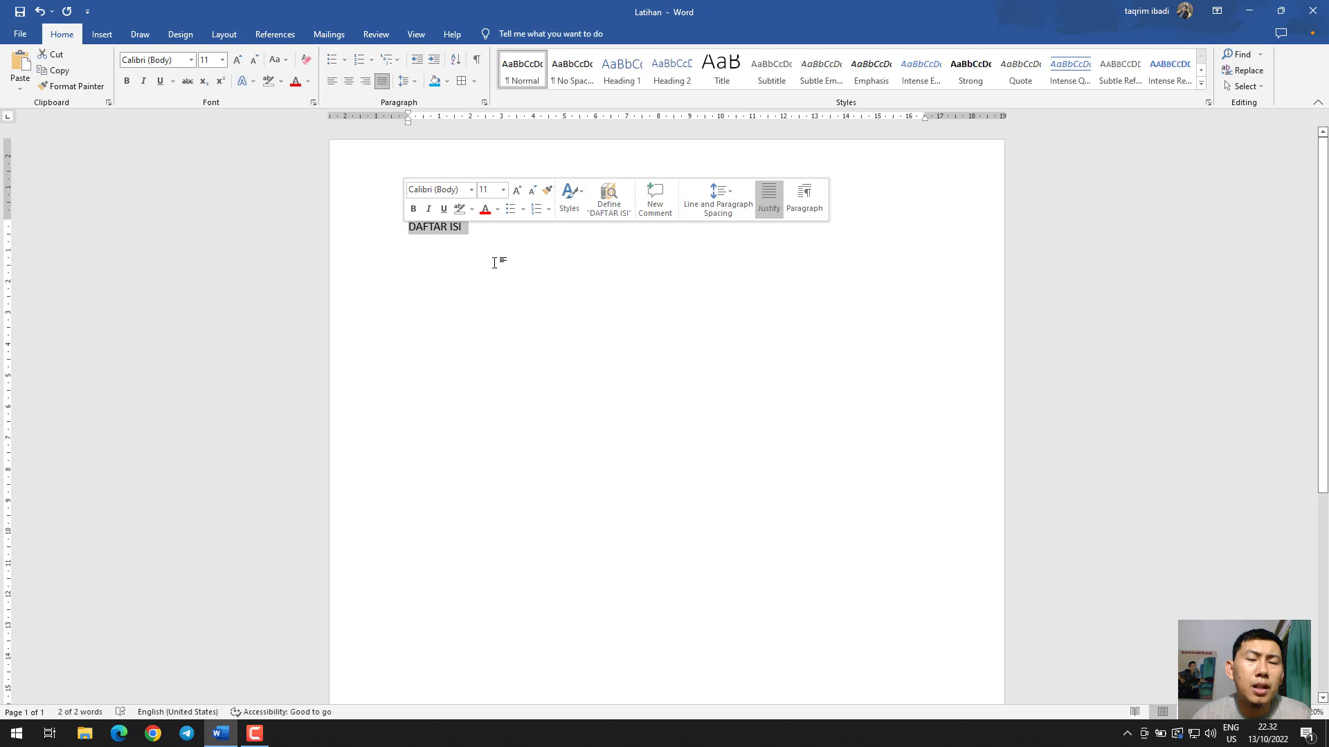
{"action": "left_click", "coordinate": [621, 82]}
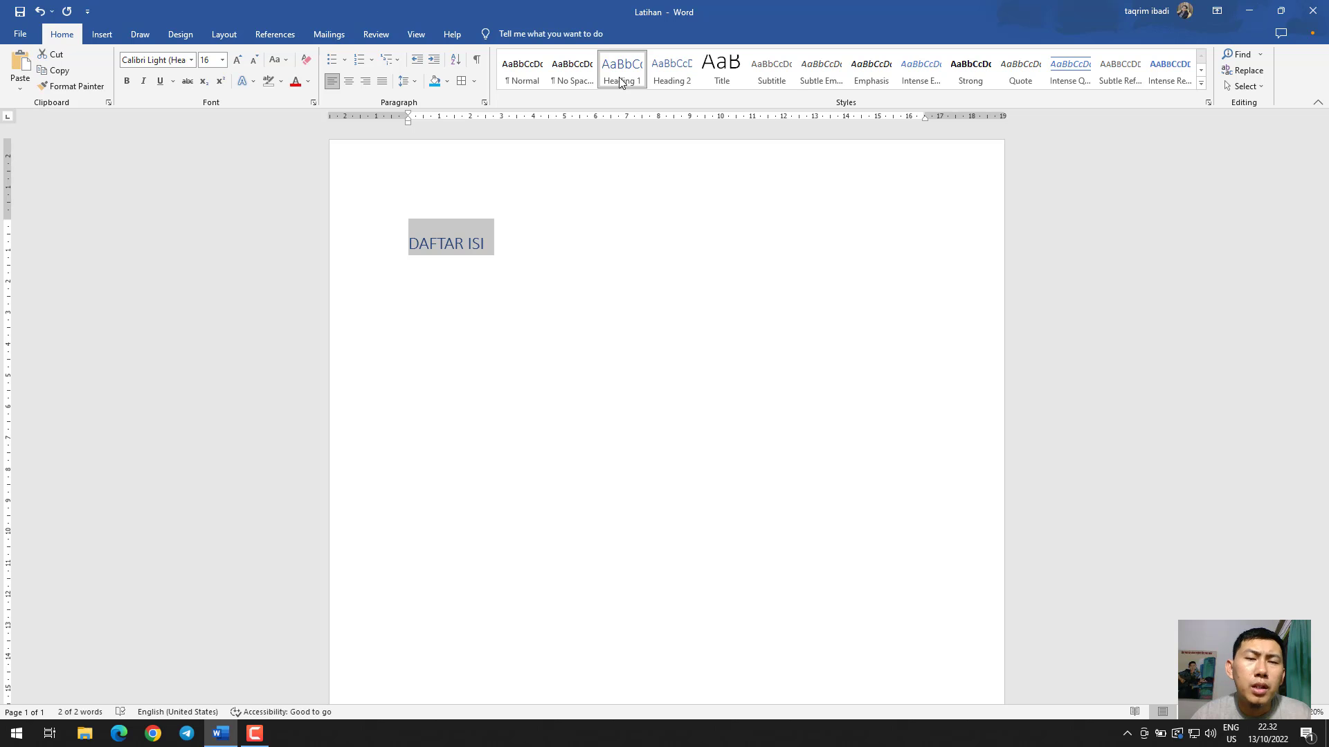
Modify the Heading 1 style to use Times New Roman, size 14, with the Automatic font color
{"action": "right_click", "coordinate": [620, 82]}
{"action": "left_click", "coordinate": [624, 98]}
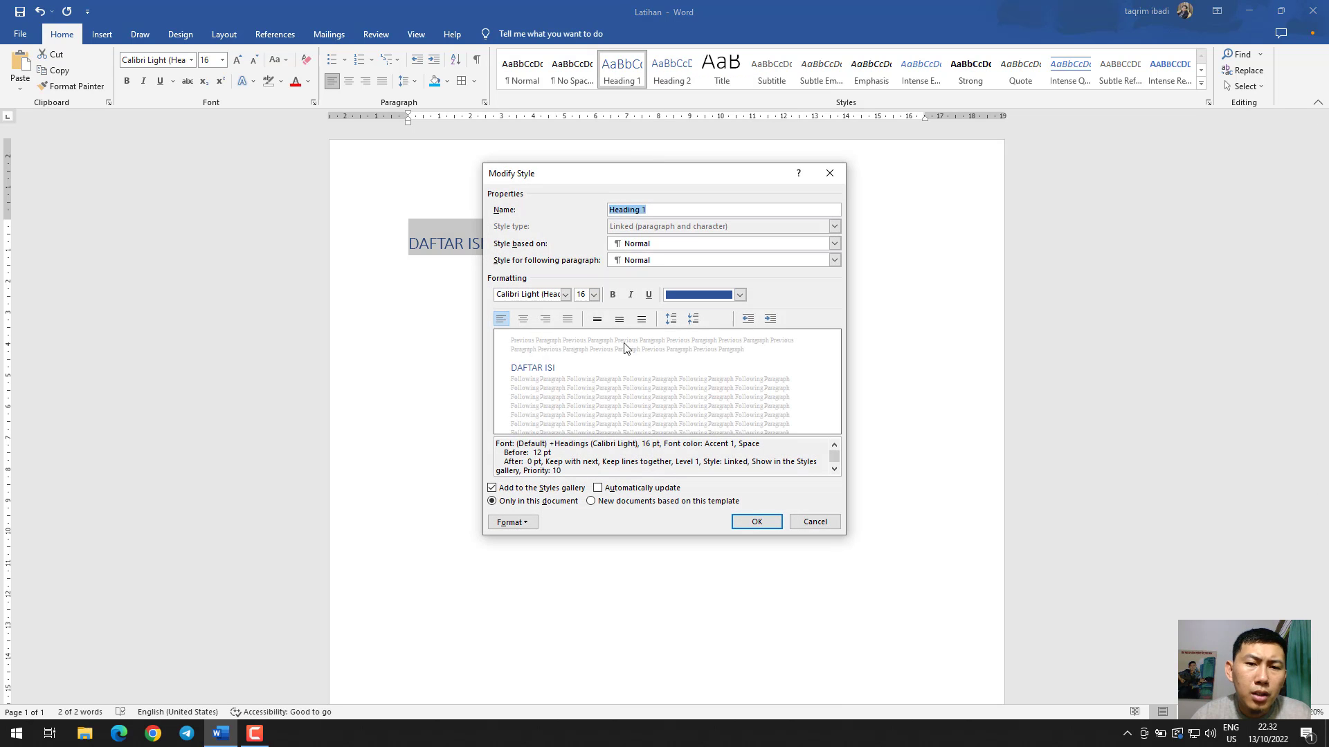
{"action": "left_click", "coordinate": [526, 297]}
{"action": "type", "text": "Times New Roman"}
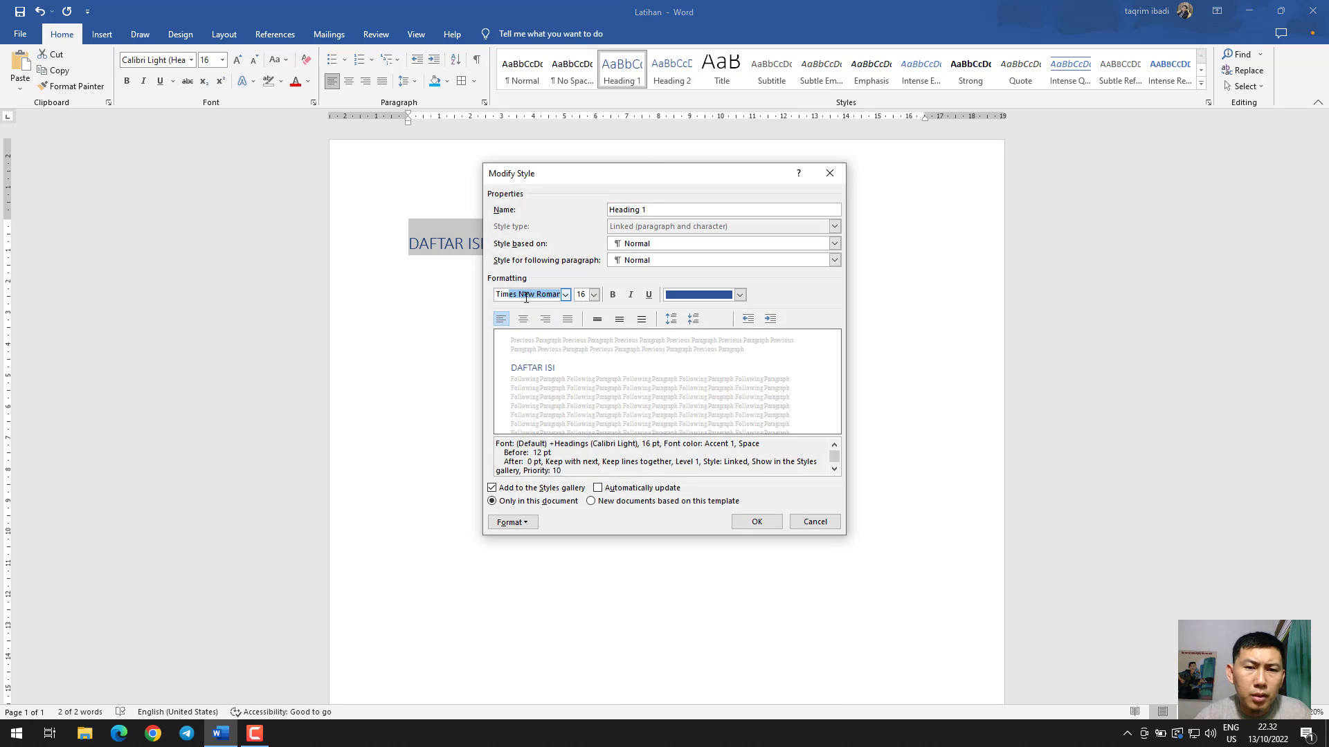
{"action": "key", "text": "Tab"}
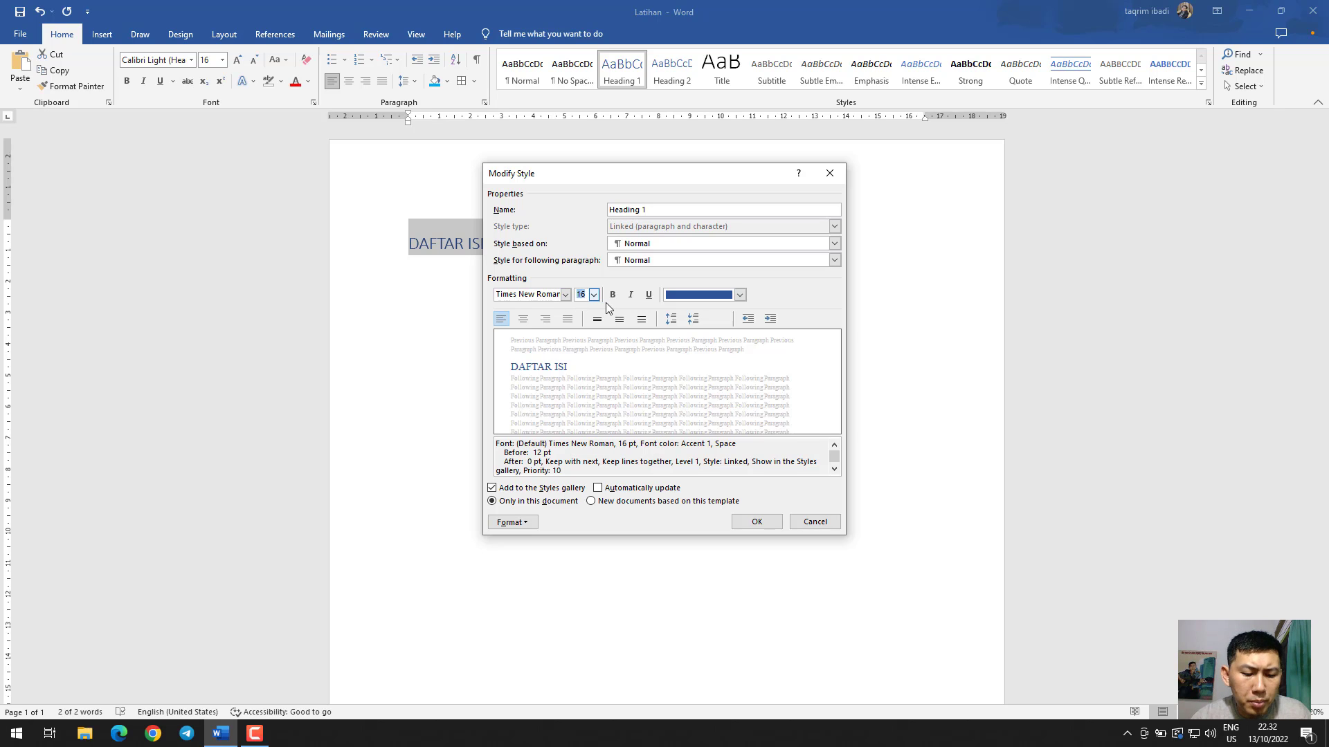
{"action": "left_click", "coordinate": [720, 297]}
{"action": "left_click", "coordinate": [701, 313]}
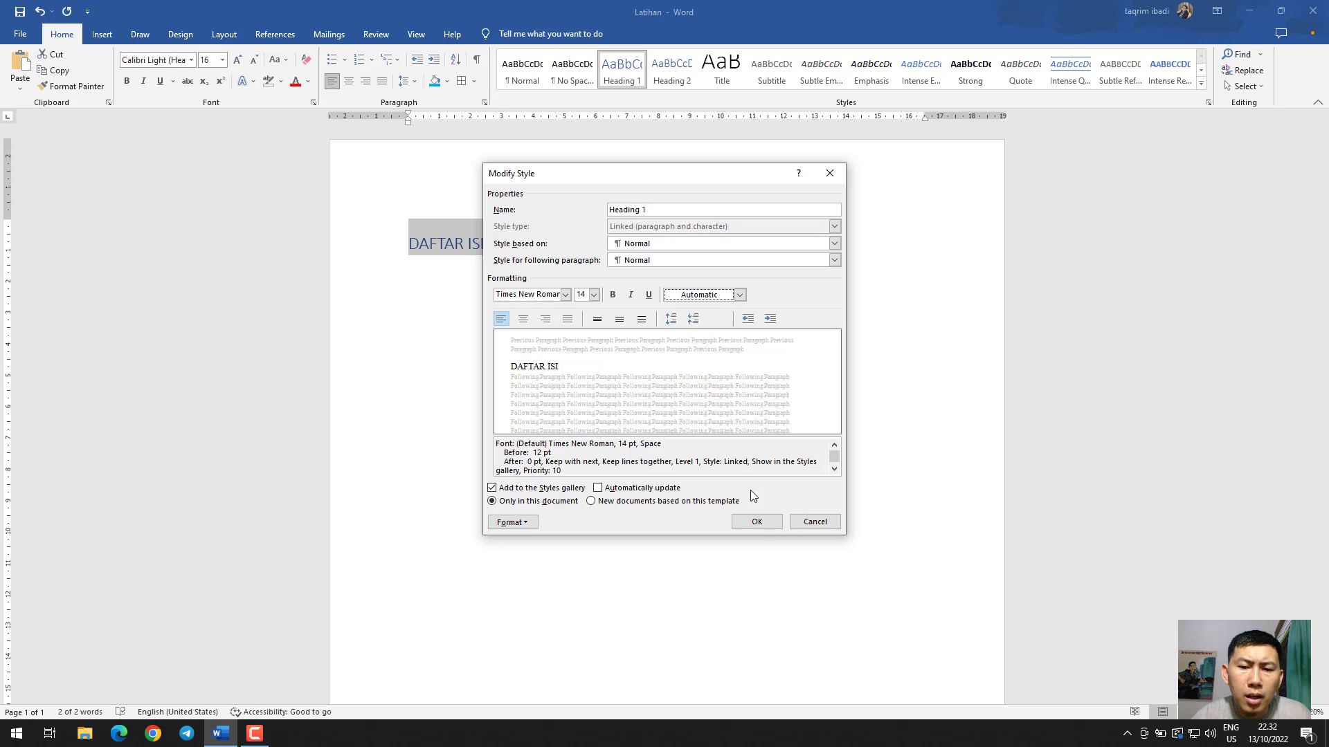
{"action": "left_click", "coordinate": [756, 522]}
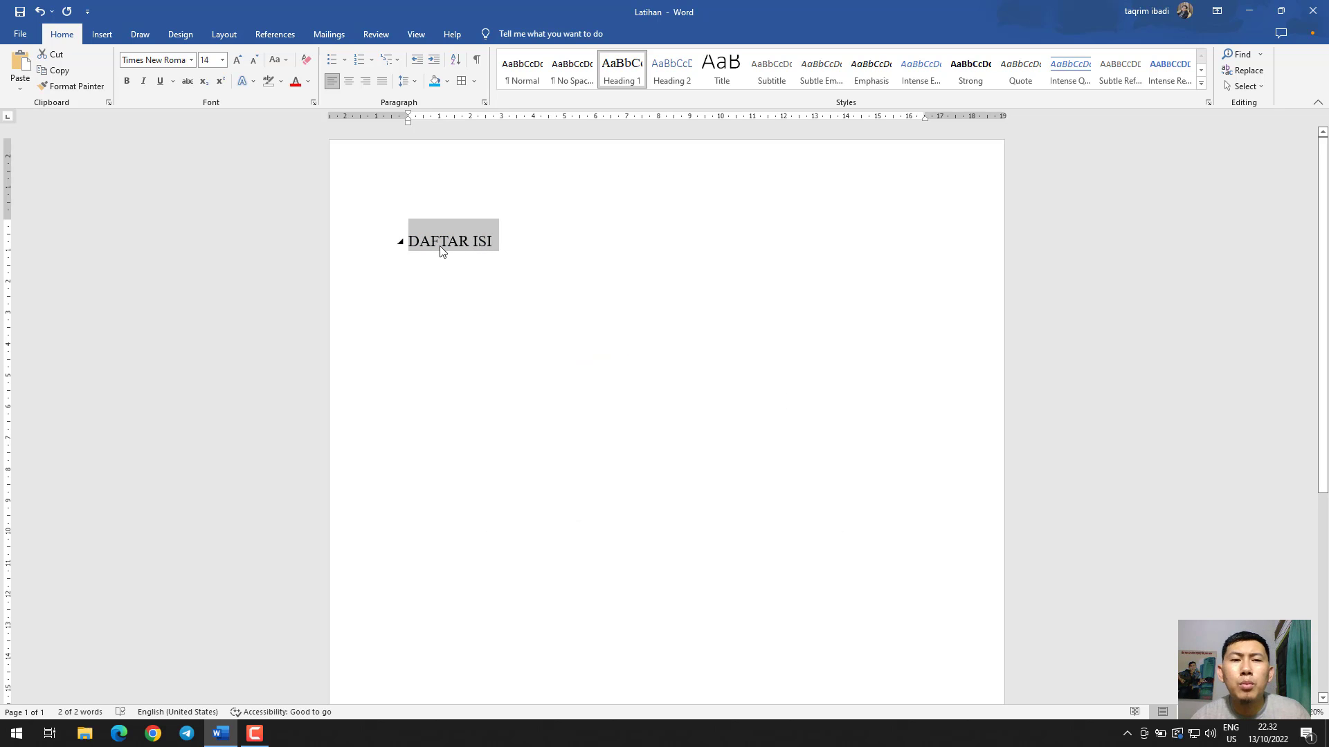
{"action": "left_click", "coordinate": [440, 243]}
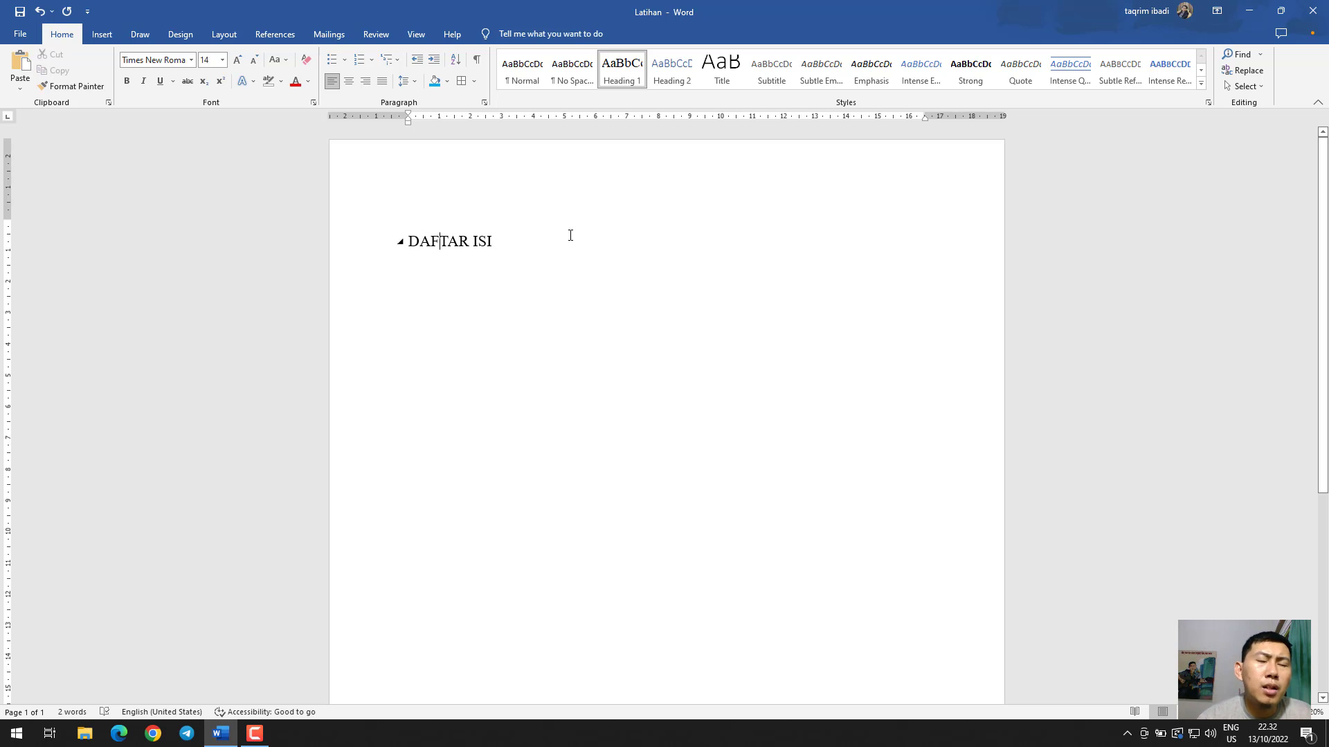
View the document search and the find-and-replace options without entering a query
{"action": "left_click", "coordinate": [1231, 56]}
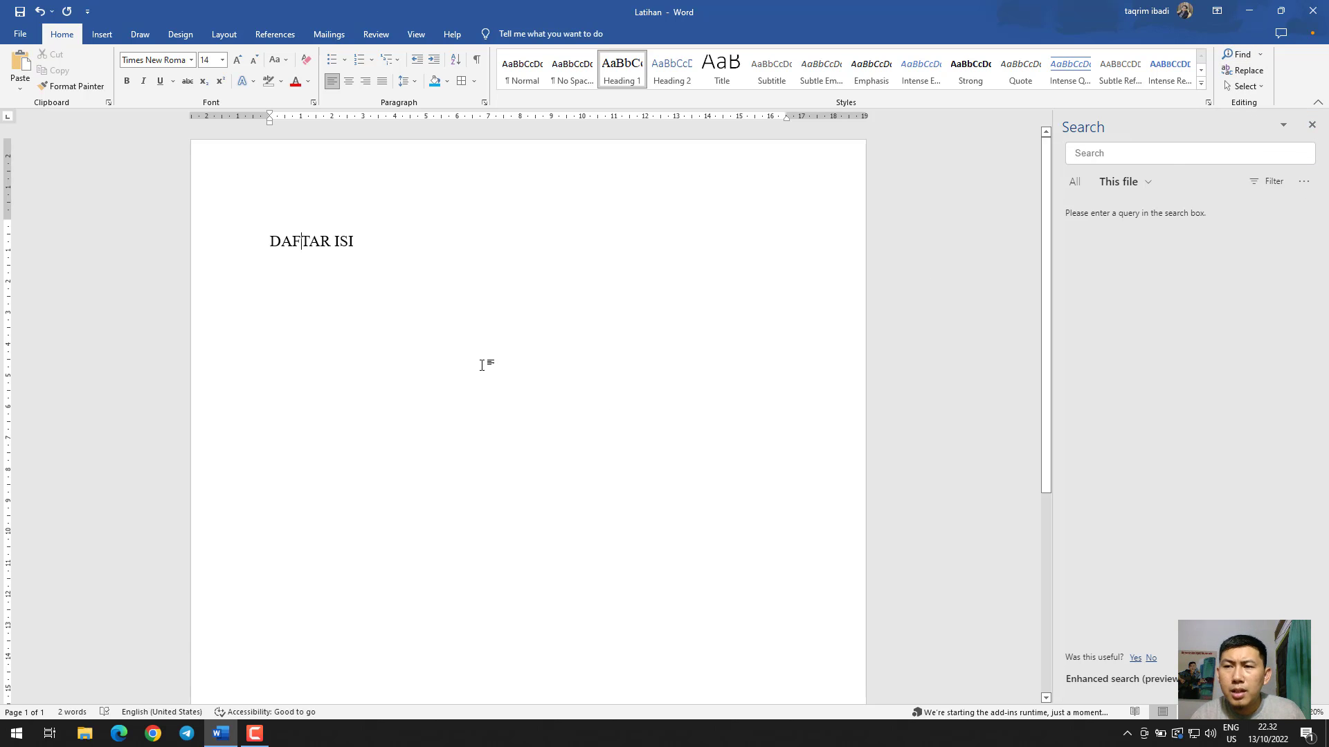
{"action": "left_click", "coordinate": [1311, 125]}
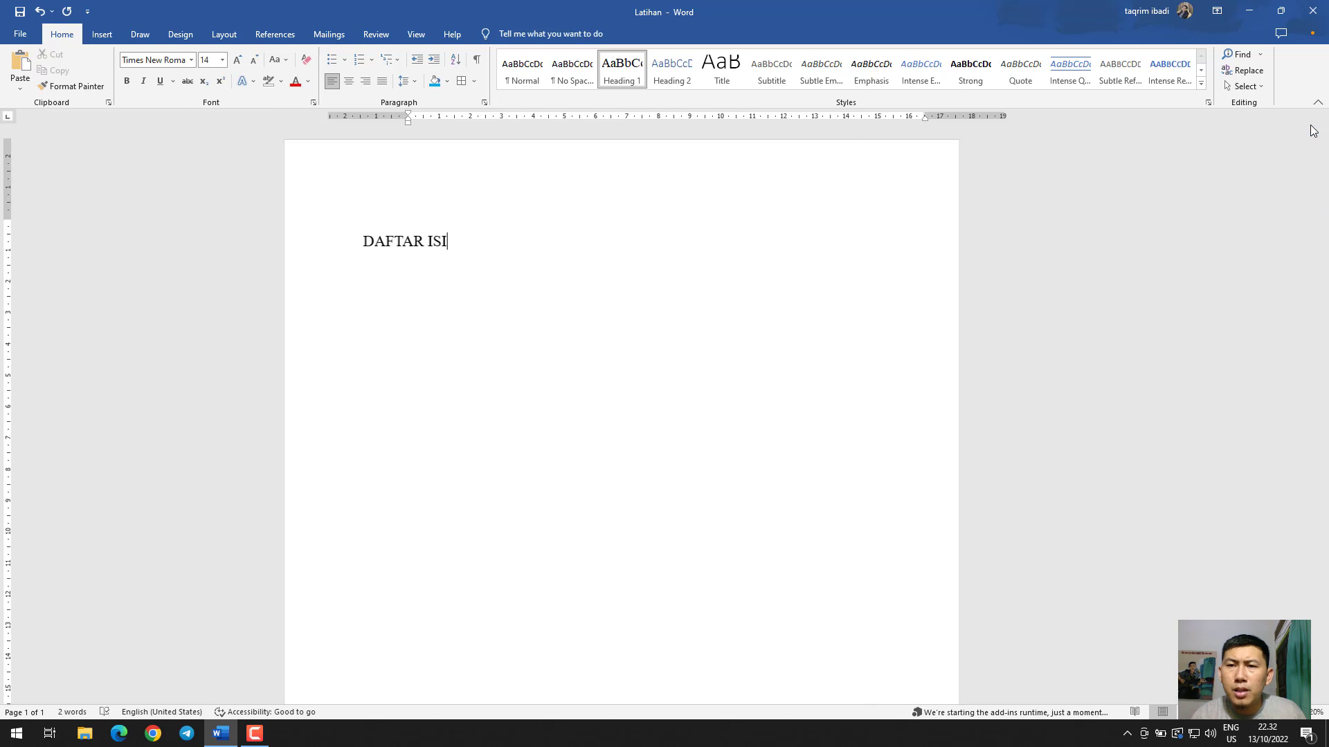
{"action": "key", "text": "ctrl+f"}
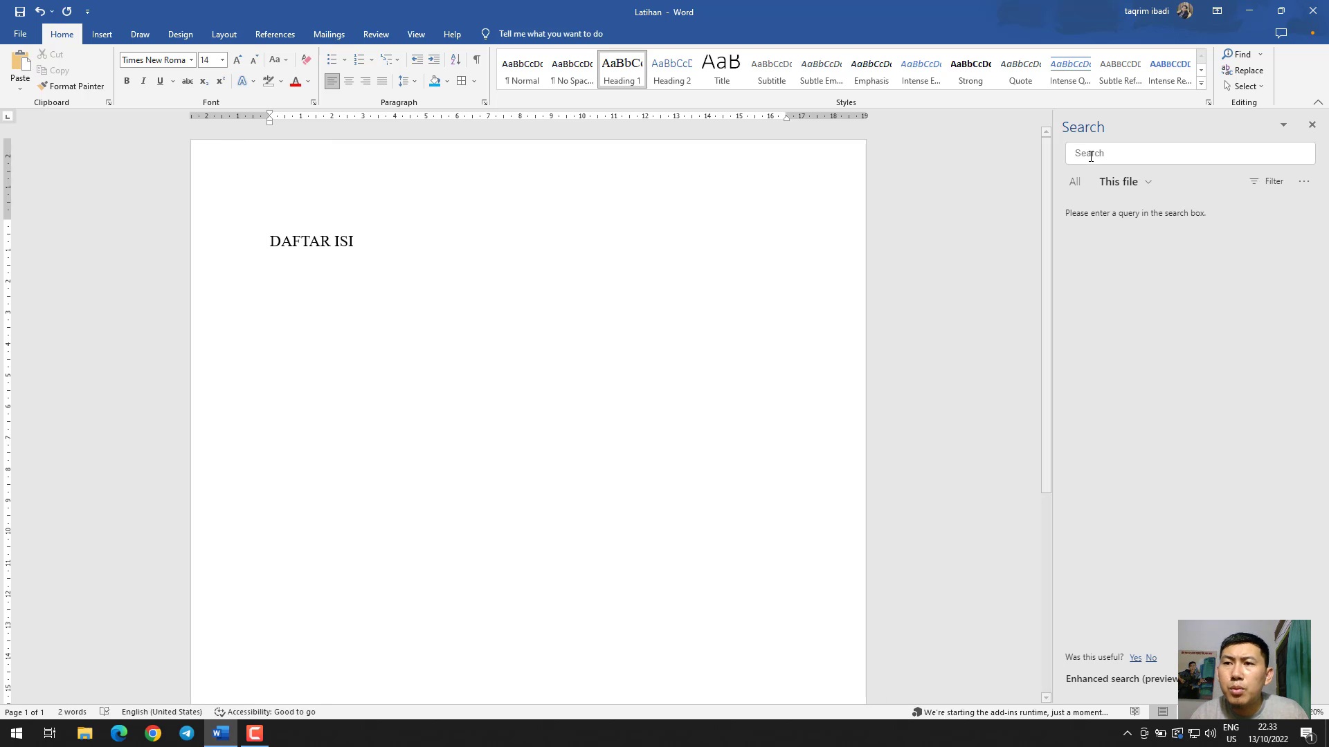
{"action": "left_click", "coordinate": [1263, 71]}
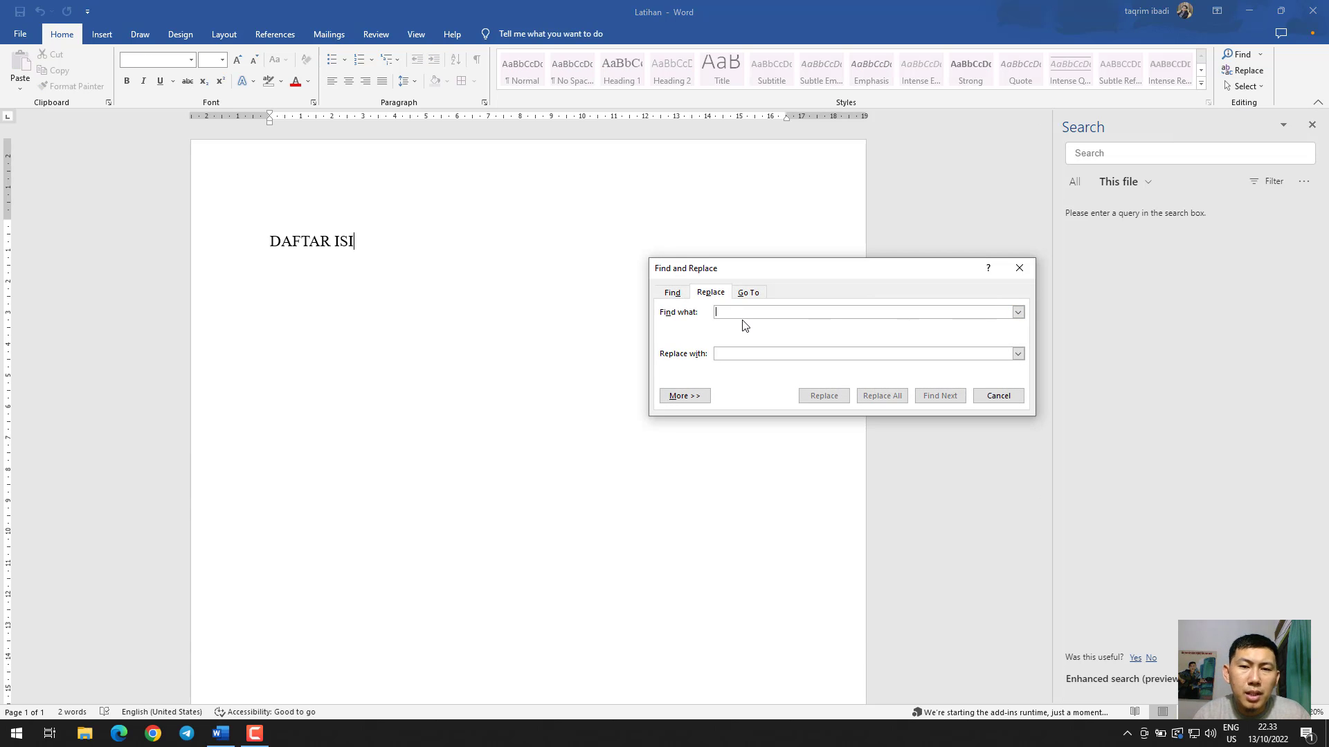
{"action": "key", "text": "Escape"}
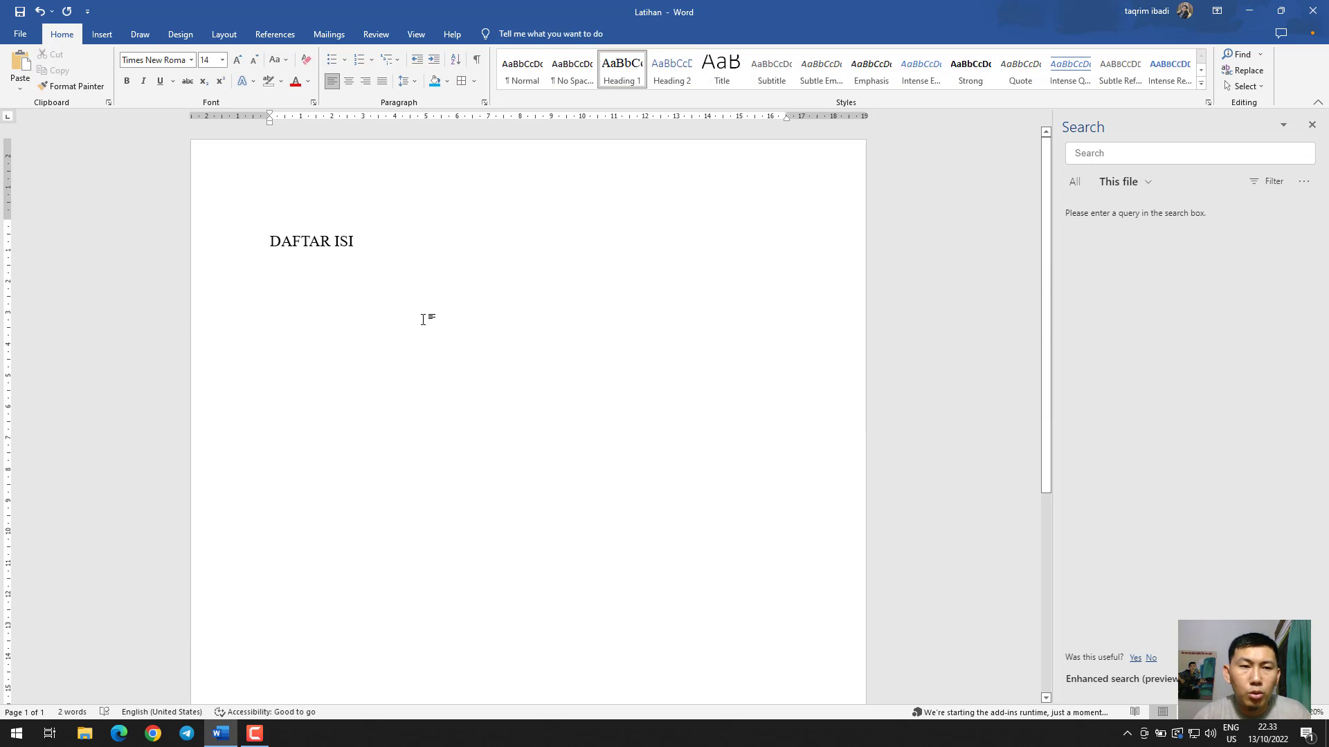
Add a line below the DAFTAR ISI heading reading "Nama saya" followed by the full name, and close the document search
{"action": "key", "text": "Return"}
{"action": "type", "text": "Nama "}
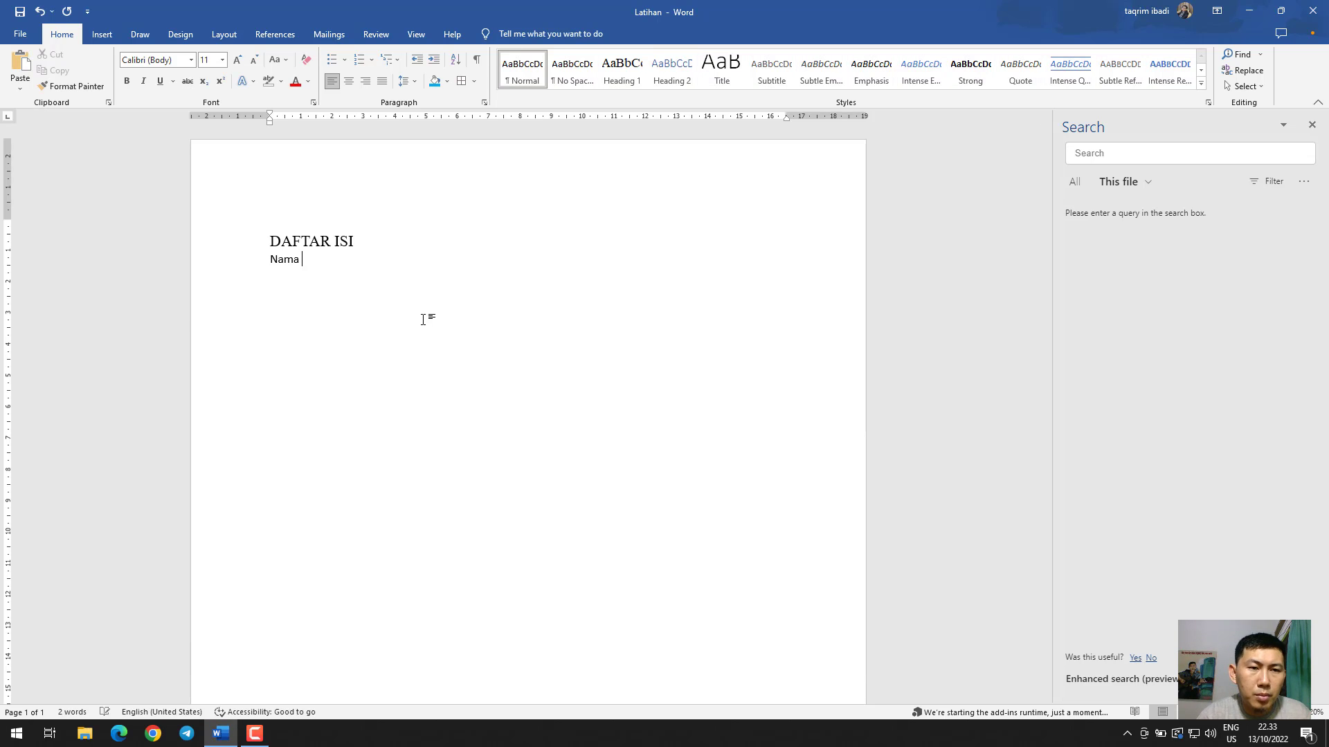
{"action": "type", "text": "saya Taqrim ibadi"}
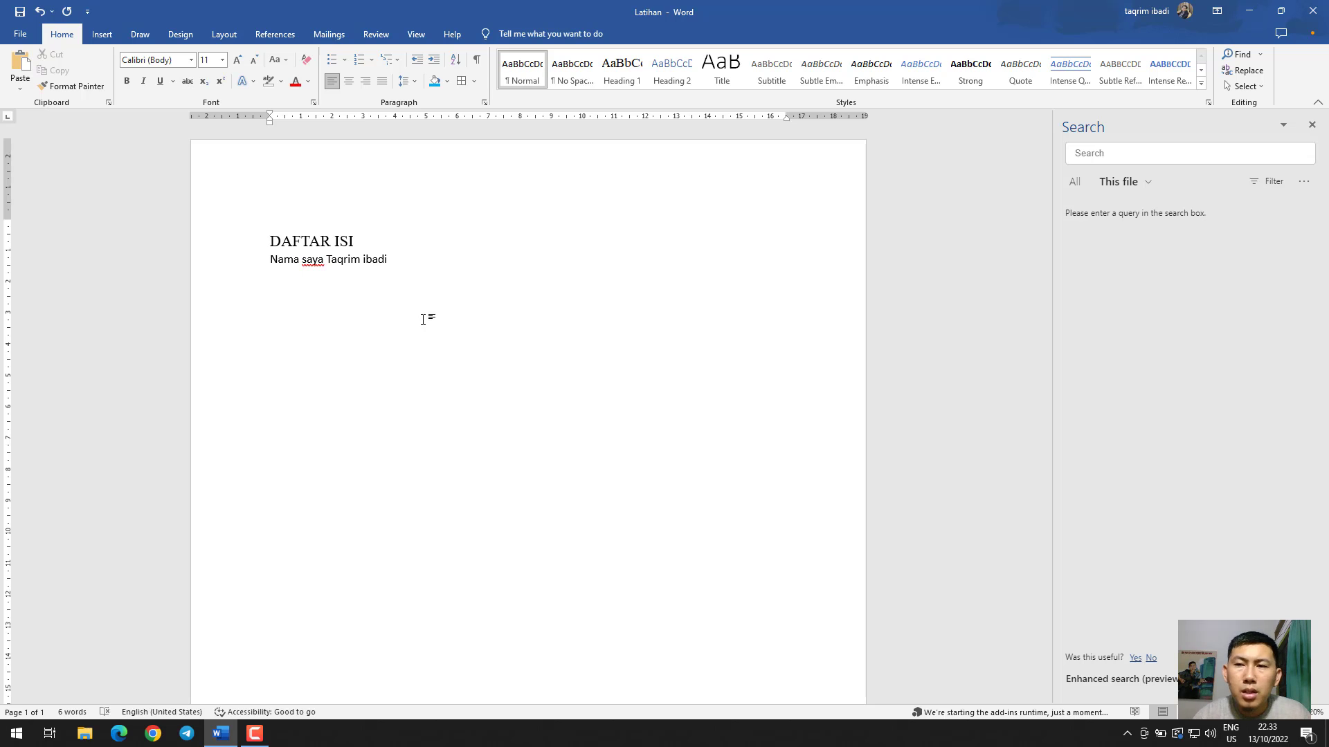
{"action": "left_click", "coordinate": [1312, 124]}
Find the first name in the line below the heading and replace it with "Oke"
{"action": "left_click", "coordinate": [1244, 69]}
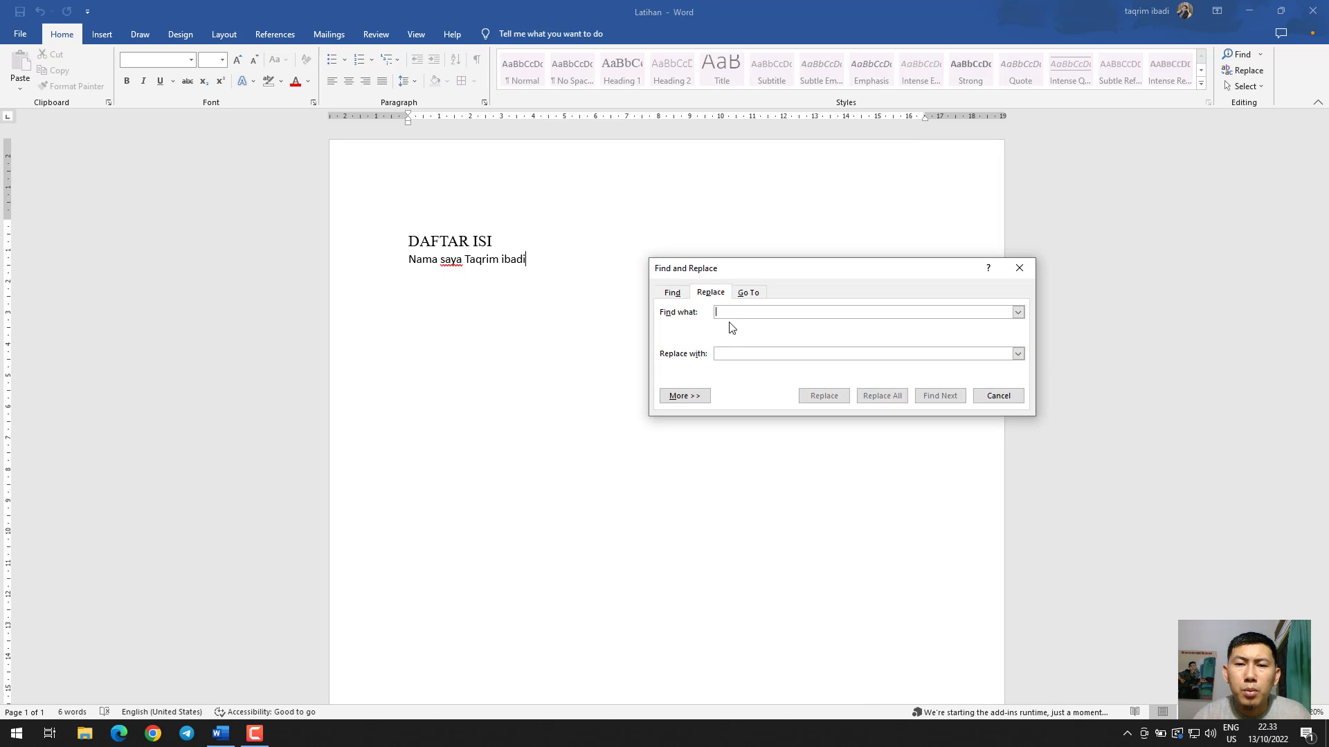
{"action": "type", "text": "Taqri"}
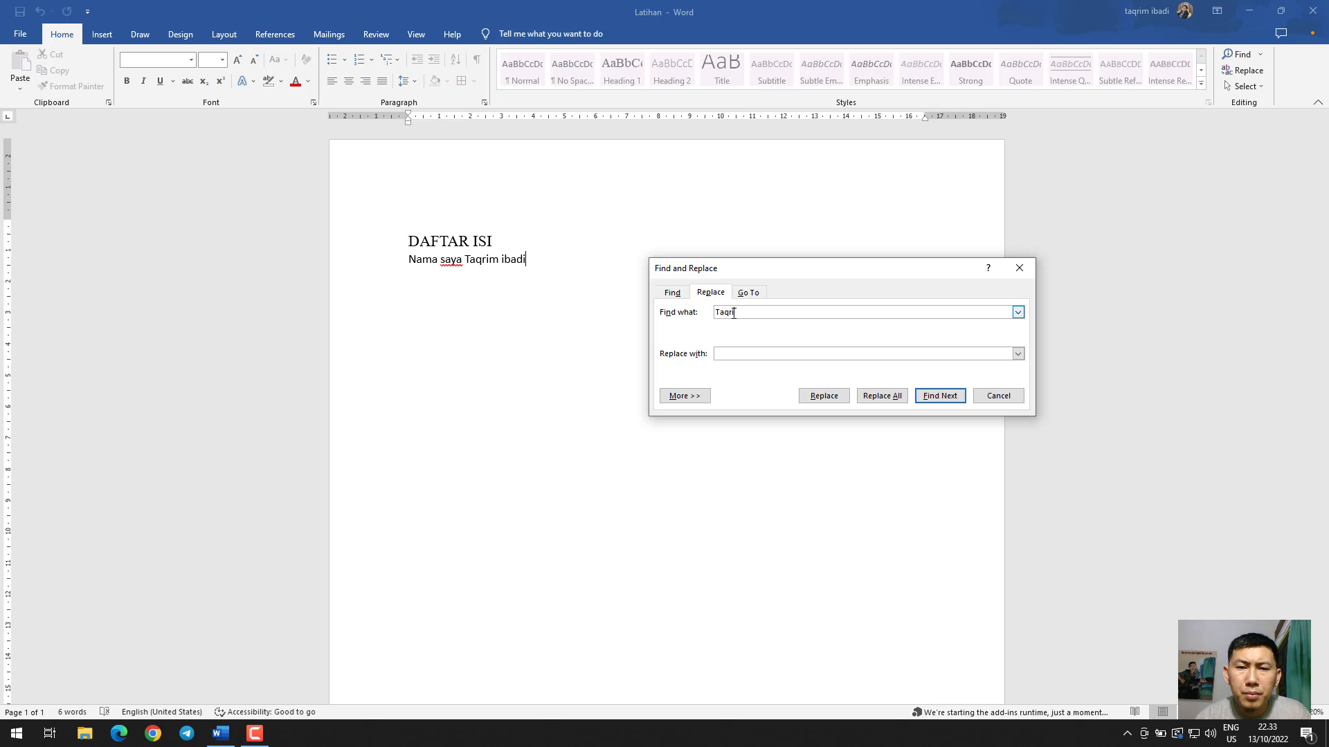
{"action": "type", "text": "m"}
{"action": "left_click", "coordinate": [744, 353]}
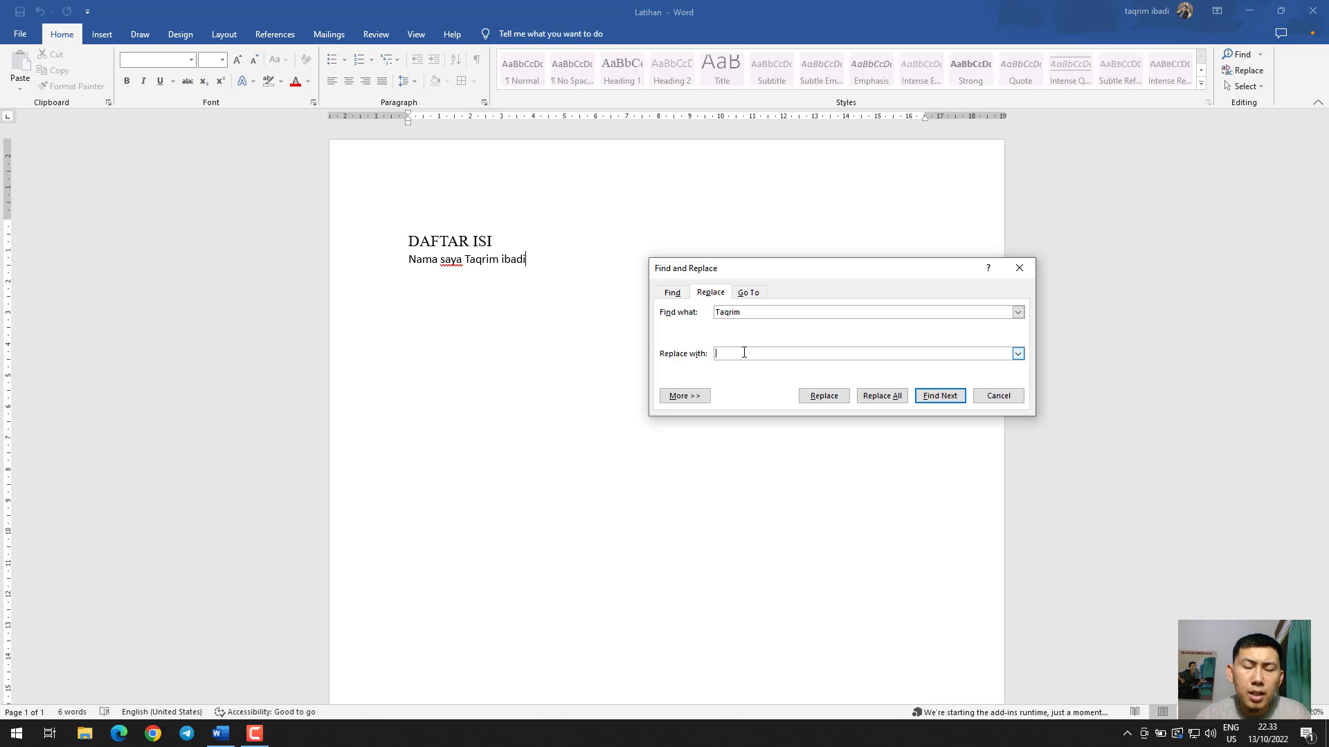
{"action": "type", "text": "Oke"}
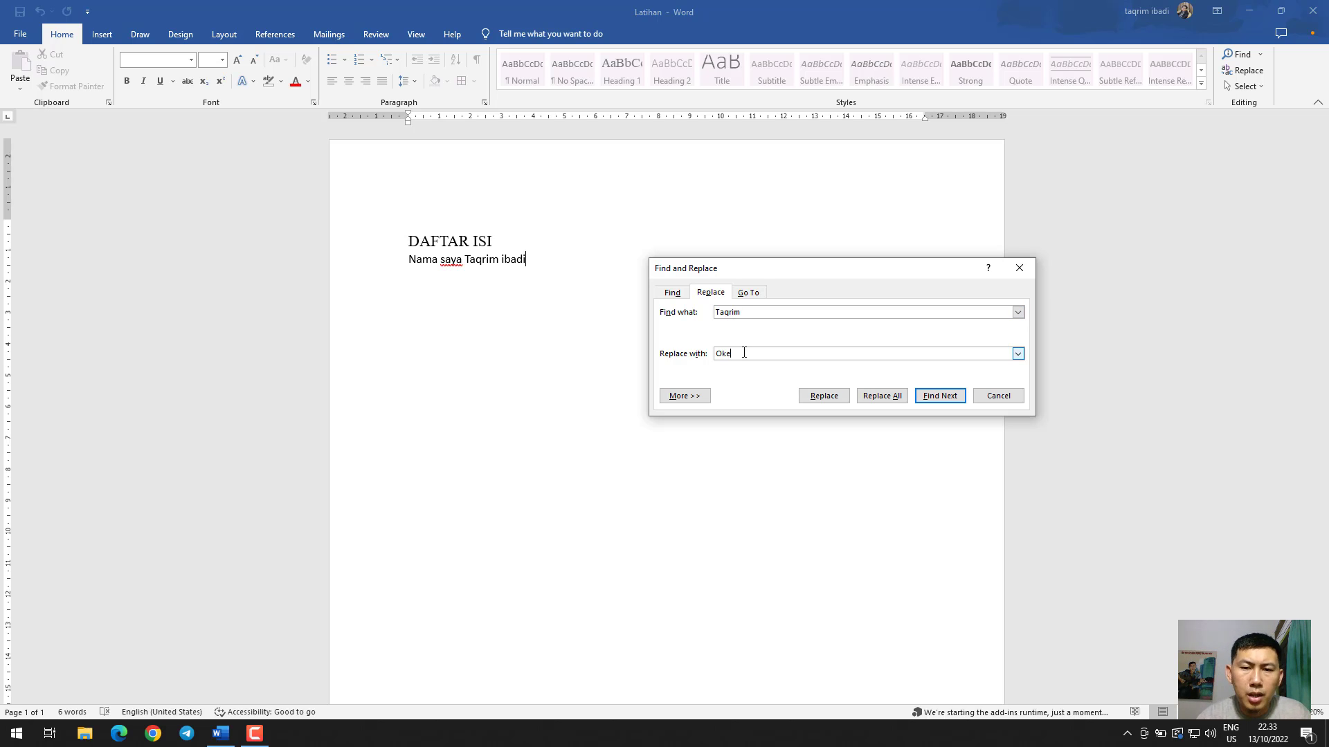
{"action": "left_click", "coordinate": [940, 404]}
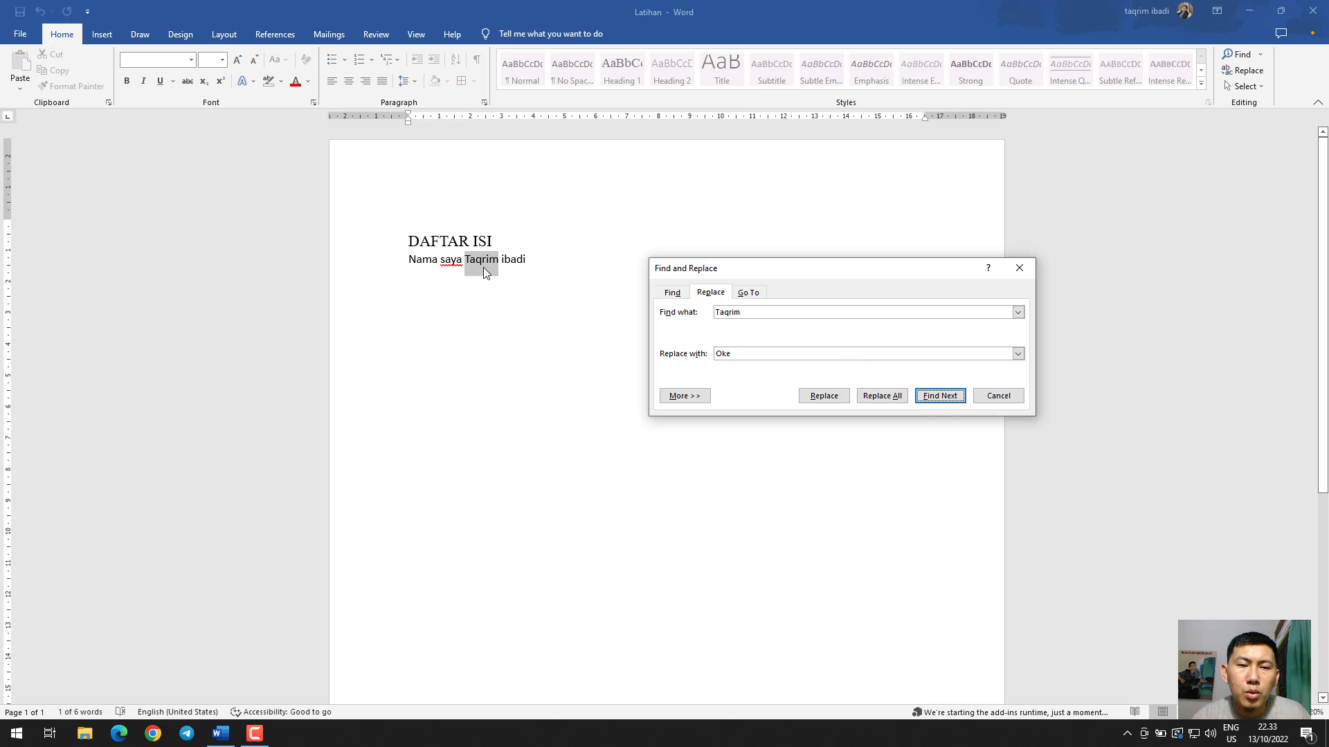
{"action": "left_click", "coordinate": [839, 399]}
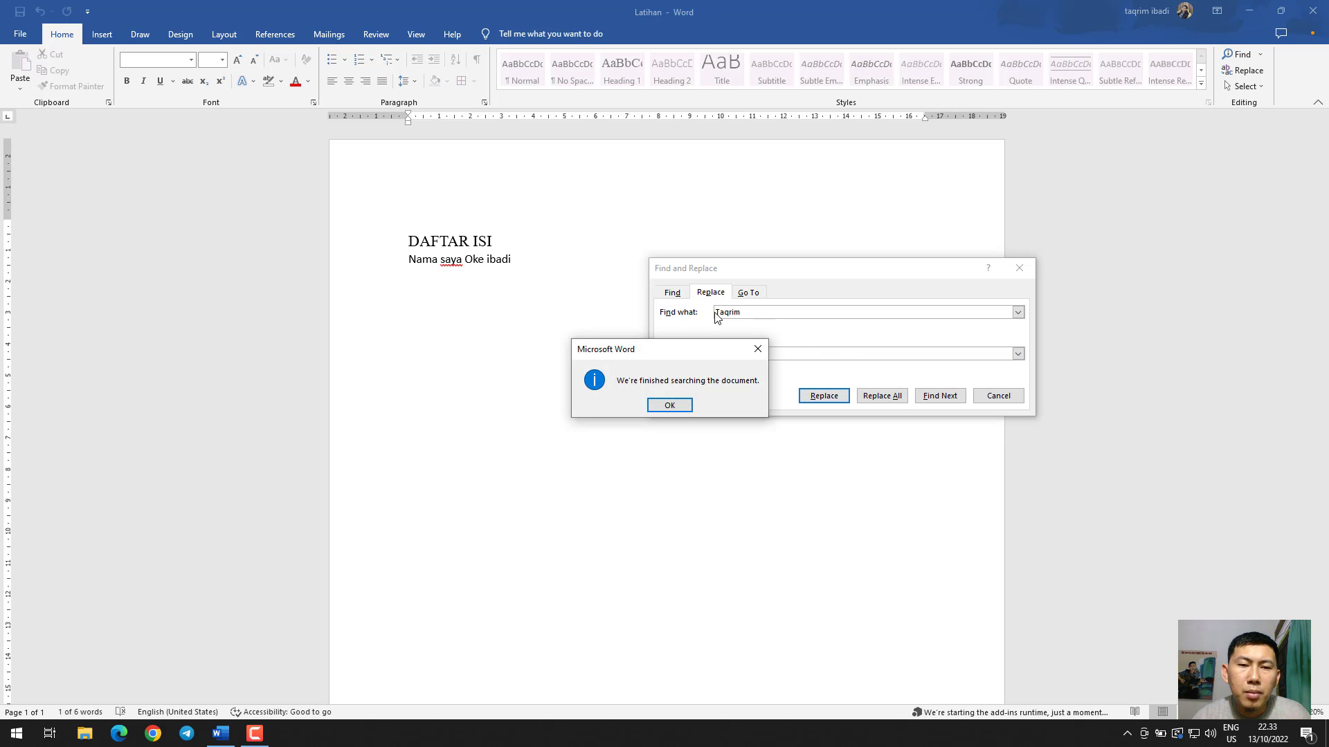
{"action": "left_click", "coordinate": [669, 406]}
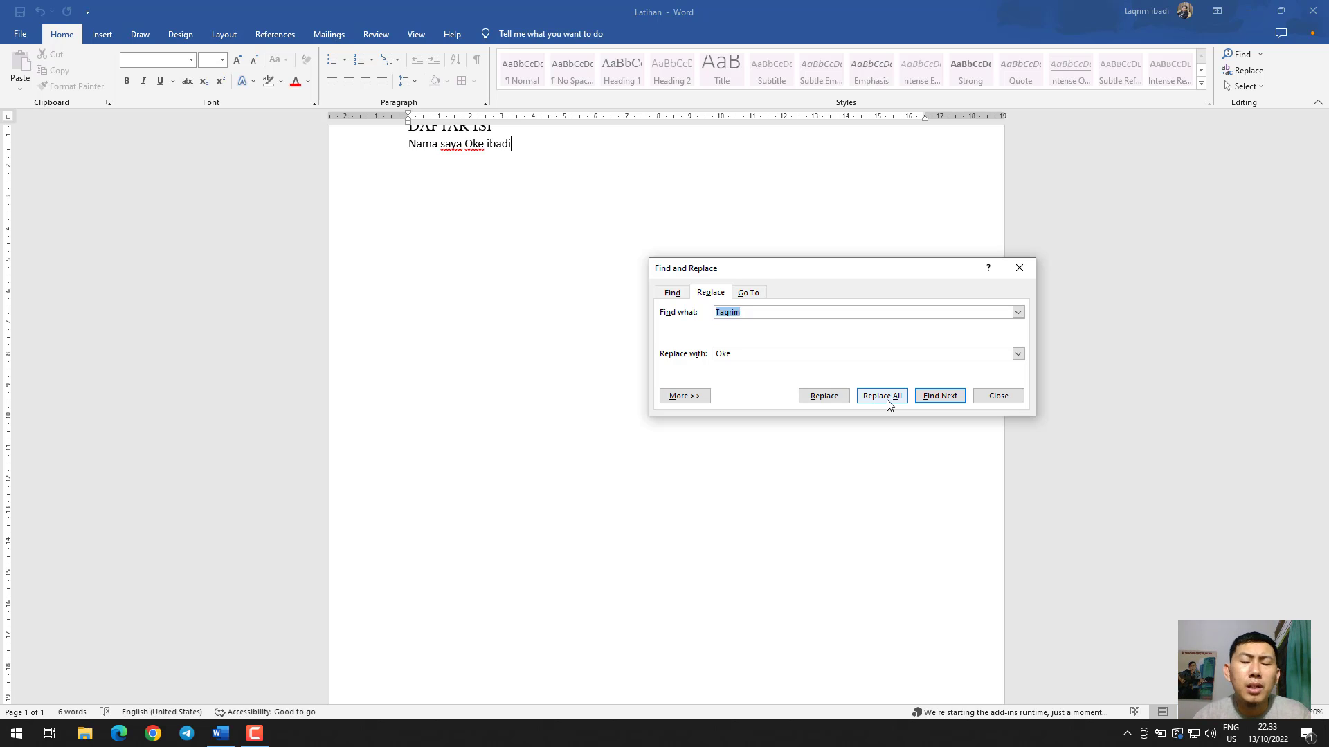
{"action": "left_click", "coordinate": [998, 396]}
{"action": "scroll", "coordinate": [675, 270], "scroll_direction": "up", "scroll_amount": 3}
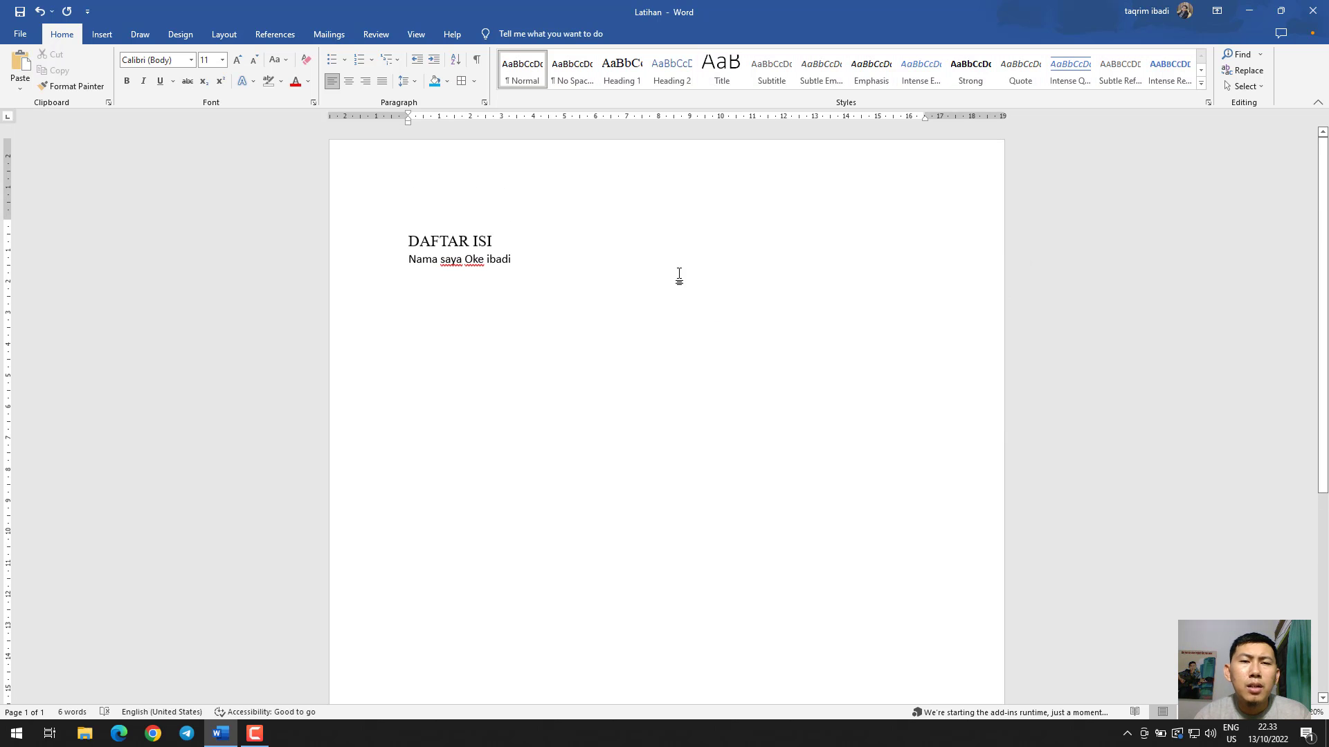